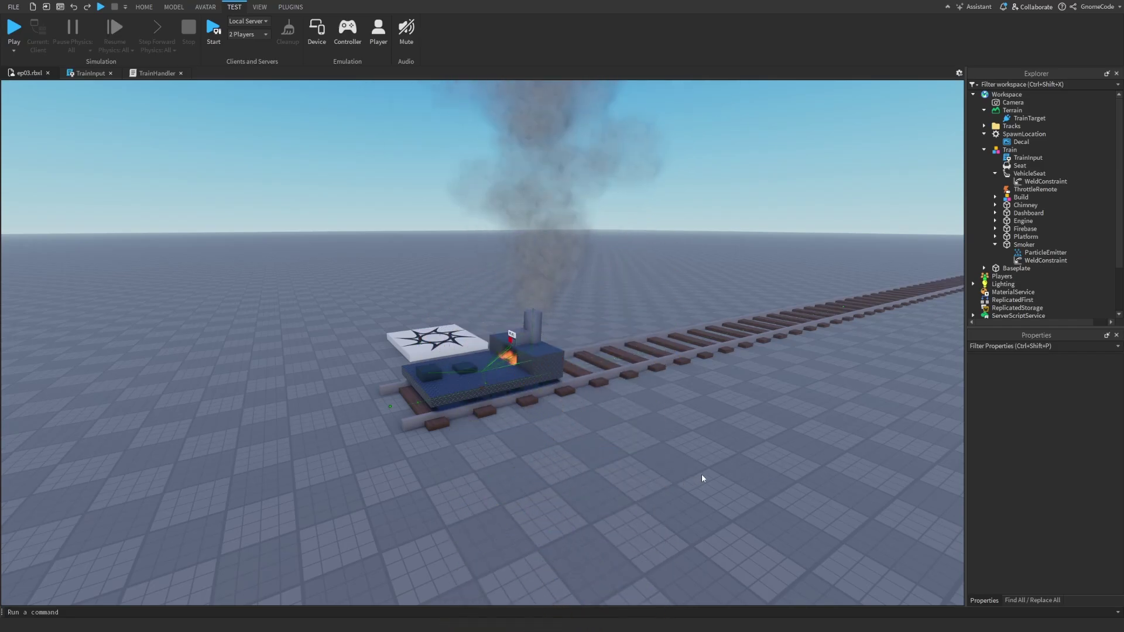
# Orbit around the train, selecting a part beside the chimney and then the Platform.
pyautogui.scroll(5, 701, 473)
pyautogui.scroll(-5, 701, 473)
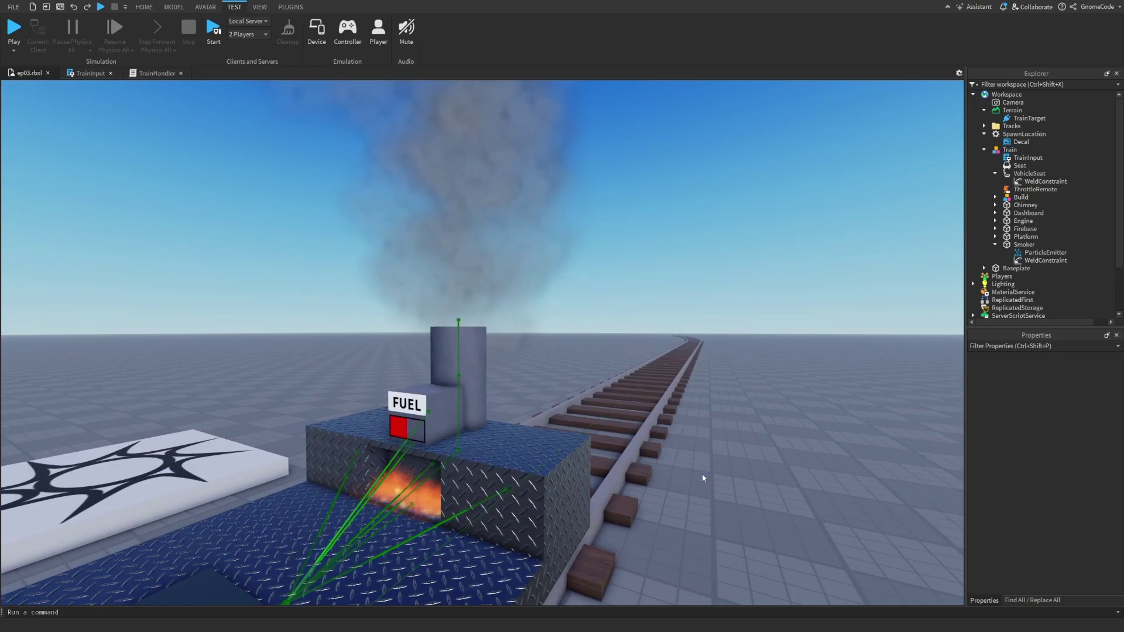
pyautogui.scroll(-3, 701, 473)
pyautogui.scroll(2, 701, 473)
pyautogui.scroll(8, 701, 472)
pyautogui.scroll(-5, 701, 473)
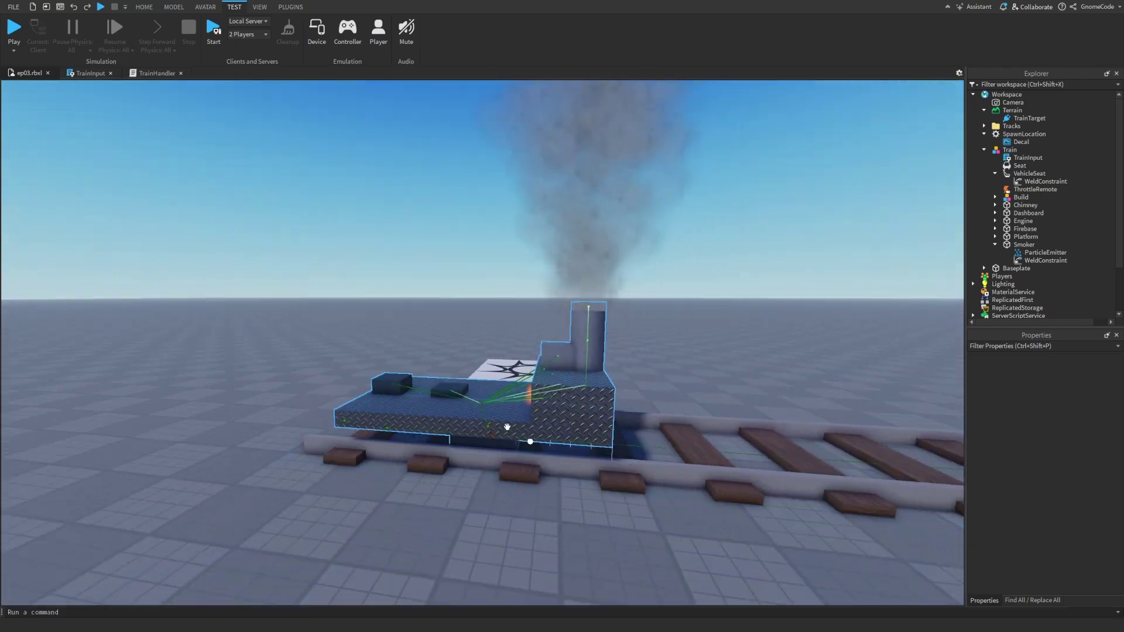
pyautogui.moveTo(572, 439); pyautogui.dragTo(573, 439, button='right')
pyautogui.scroll(2, 572, 439)
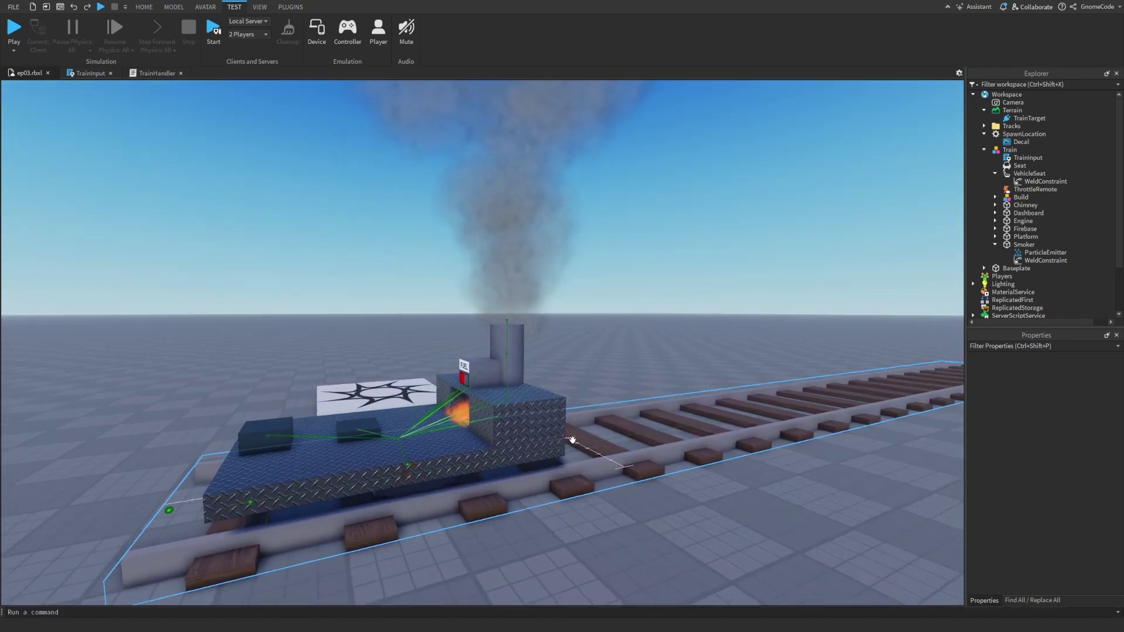
pyautogui.scroll(2, 572, 439)
pyautogui.scroll(2, 572, 439)
pyautogui.scroll(2, 571, 439)
pyautogui.scroll(-3, 572, 439)
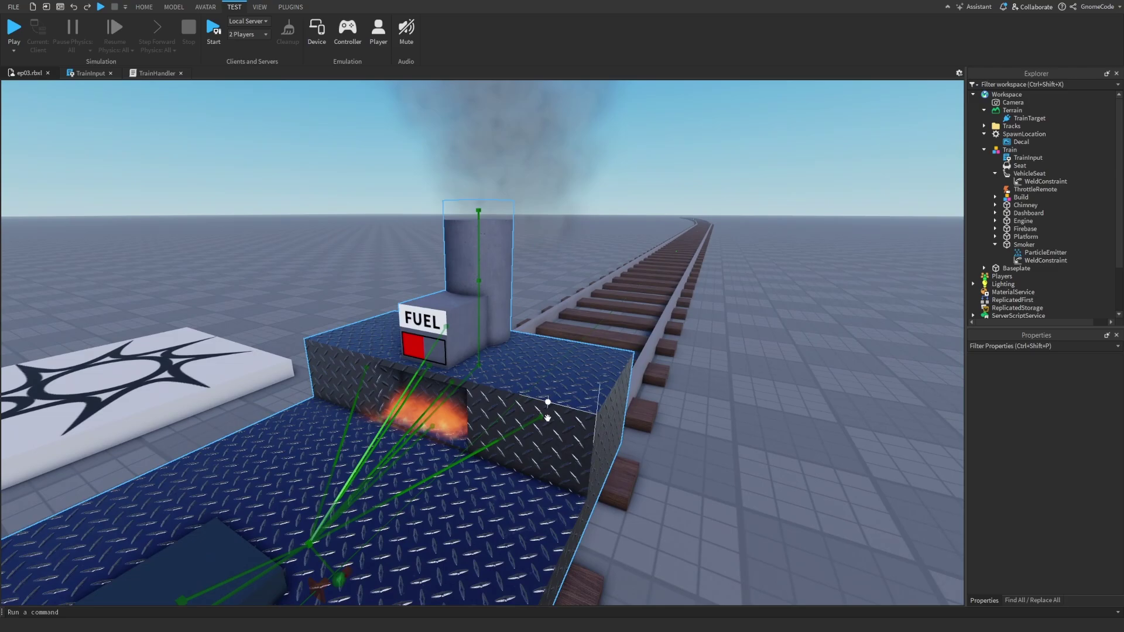
pyautogui.click(519, 328)
pyautogui.scroll(3, 685, 312)
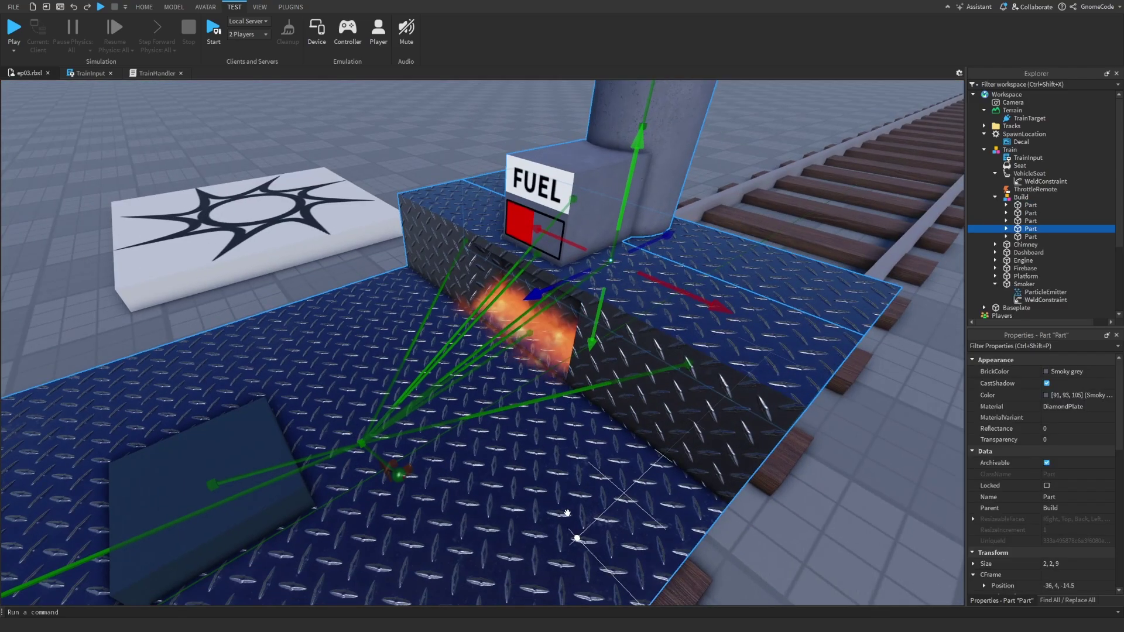
pyautogui.click(581, 406)
# Orbit the view along the track and toward the chimney and FUEL box.
pyautogui.scroll(-3, 588, 409)
pyautogui.scroll(1, 588, 399)
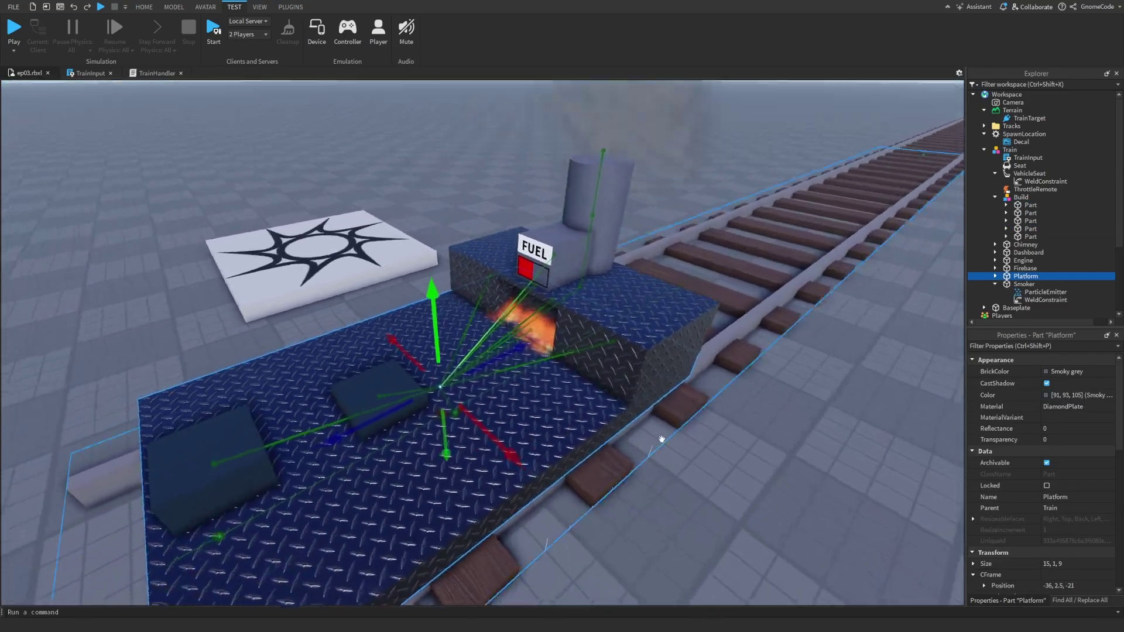
pyautogui.scroll(1, 573, 391)
pyautogui.scroll(2, 574, 389)
pyautogui.scroll(2, 576, 378)
pyautogui.scroll(-2, 577, 375)
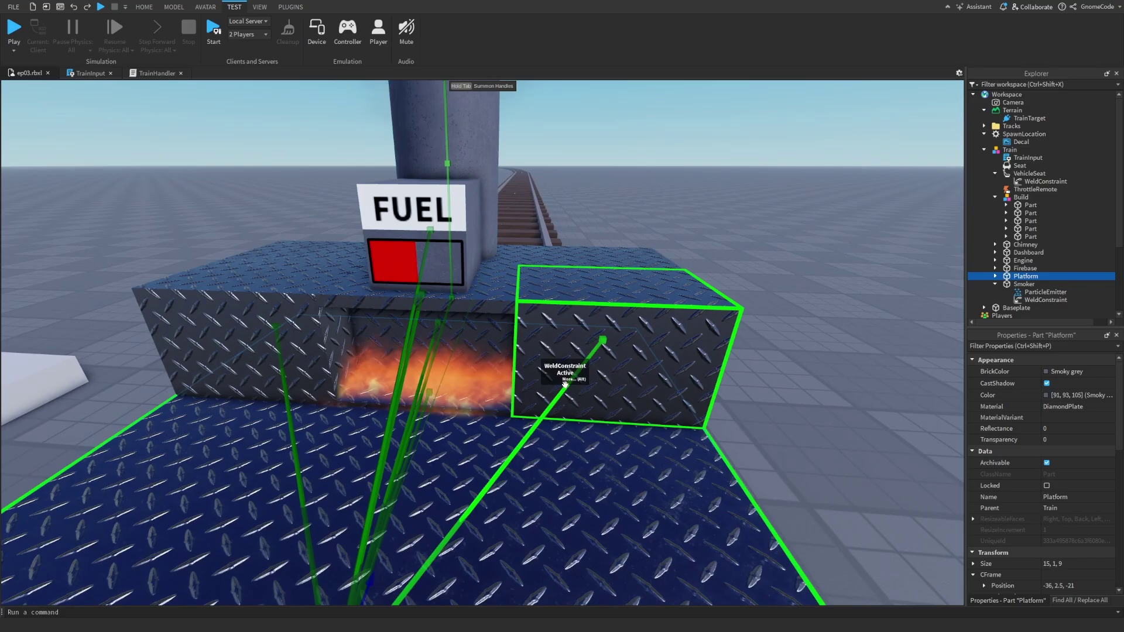
pyautogui.scroll(3, 652, 423)
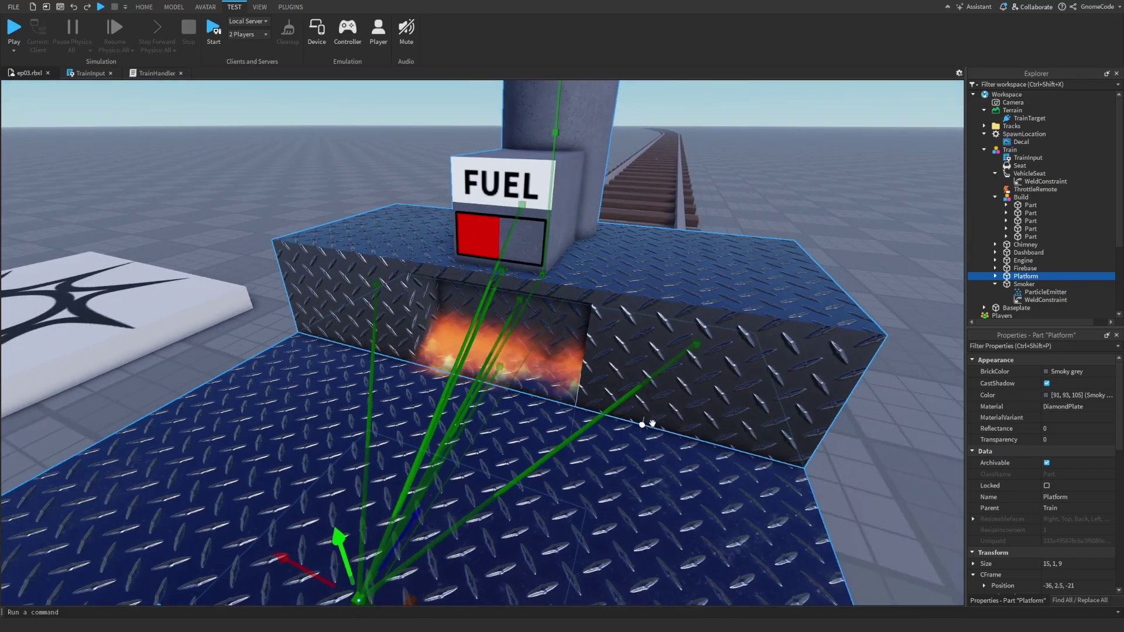
pyautogui.scroll(-3, 651, 422)
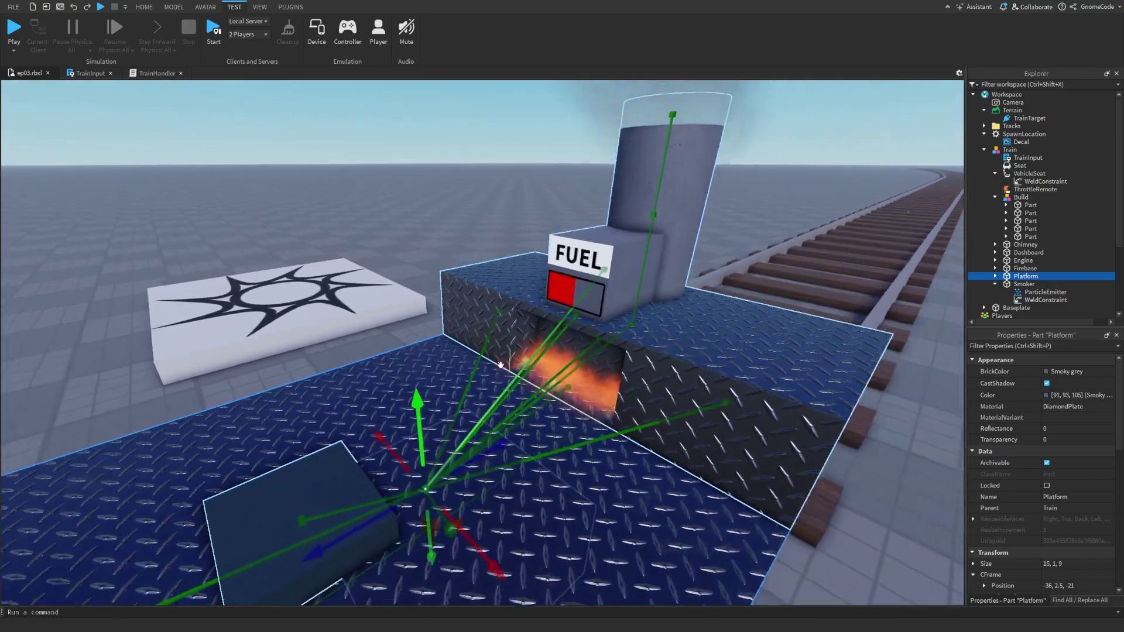
pyautogui.scroll(2, 595, 419)
pyautogui.scroll(-1, 595, 419)
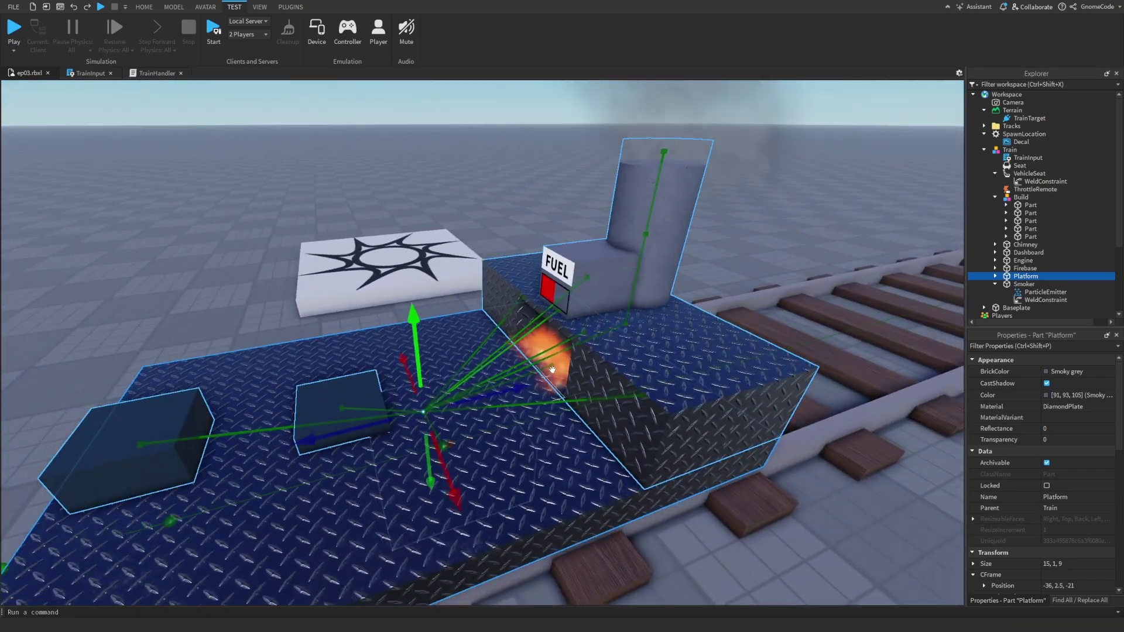
pyautogui.moveTo(521, 307); pyautogui.dragTo(566, 366, button='right')
pyautogui.scroll(2, 566, 358)
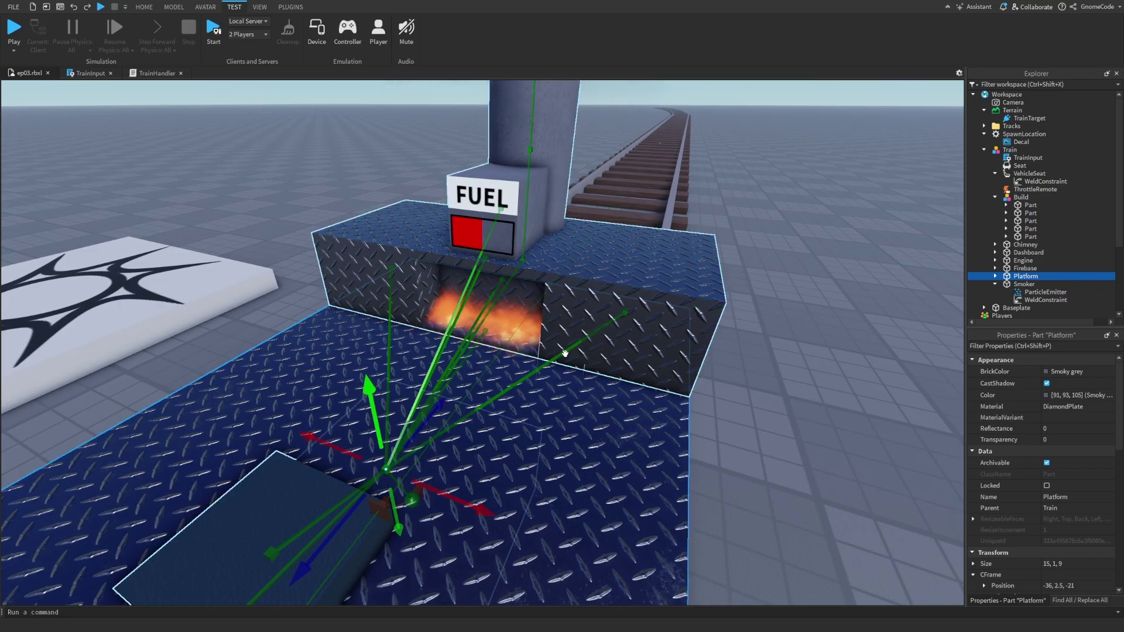
pyautogui.scroll(-3, 533, 341)
pyautogui.scroll(-2, 544, 351)
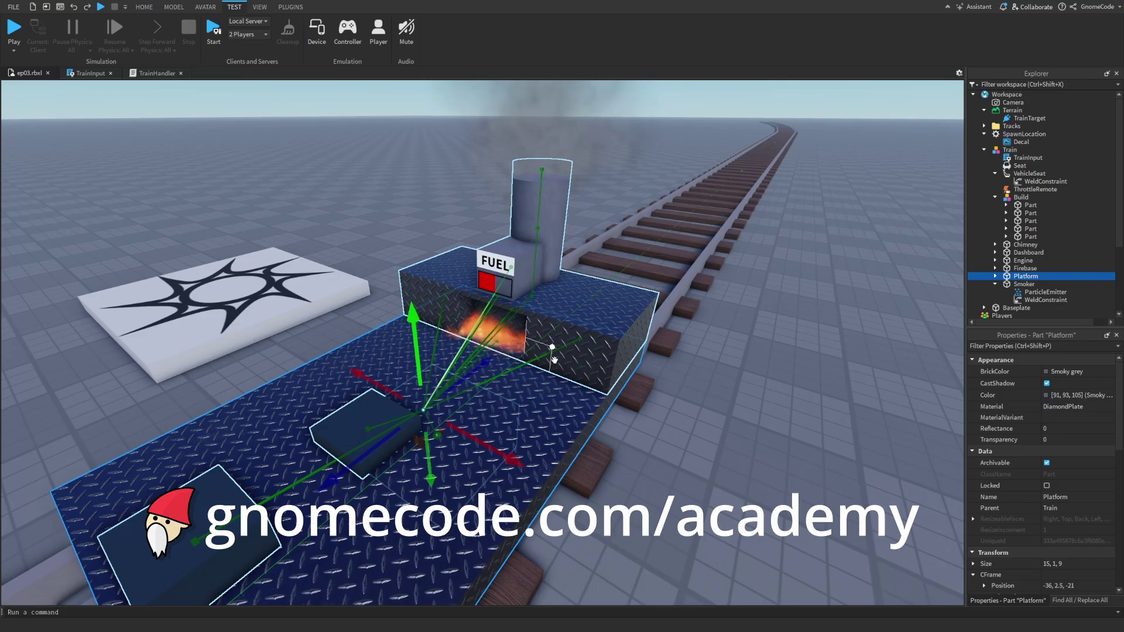
pyautogui.moveTo(554, 358); pyautogui.dragTo(630, 331, button='right')
# Select the Dashboard carrying the FUEL gauge and expand it in the Explorer.
pyautogui.click(630, 332)
pyautogui.scroll(2, 601, 266)
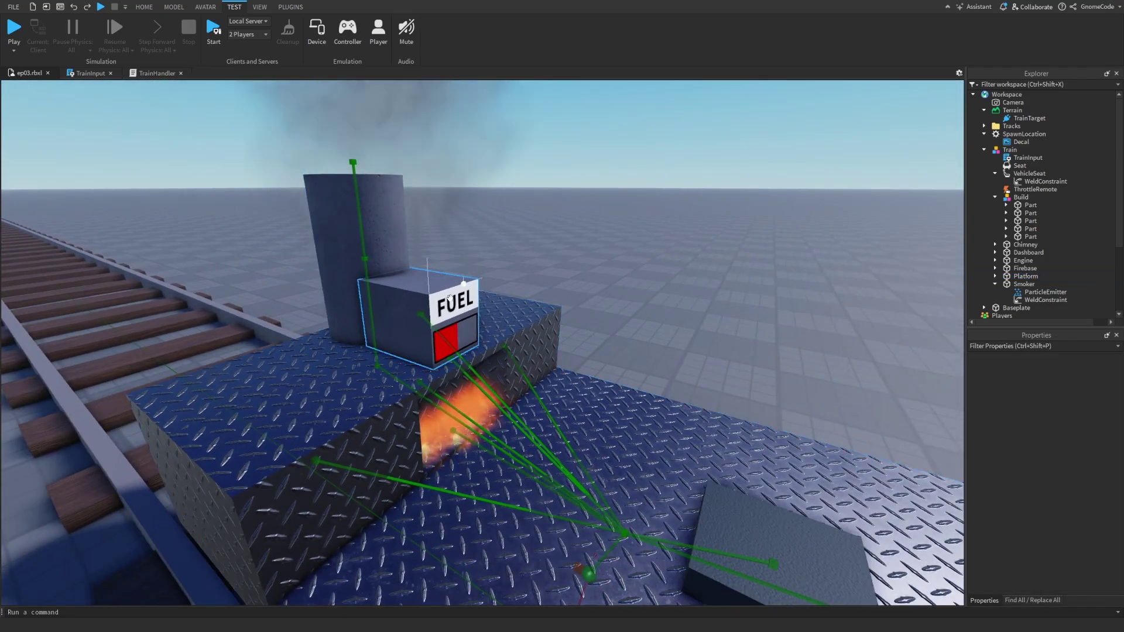
pyautogui.click(456, 315)
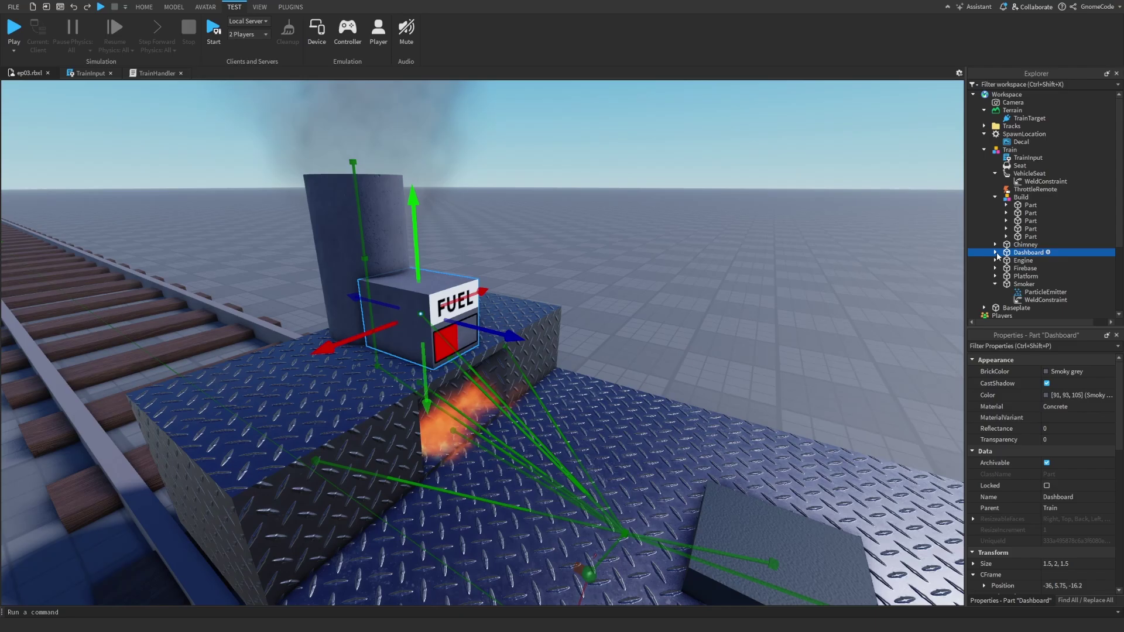
pyautogui.click(995, 196)
# Inspect the gauge's SurfaceGui, TextLabel, Fuel frame and UIStroke, ending on the red Meter.
pyautogui.moveTo(703, 279); pyautogui.dragTo(703, 278, button='right')
pyautogui.scroll(2, 703, 278)
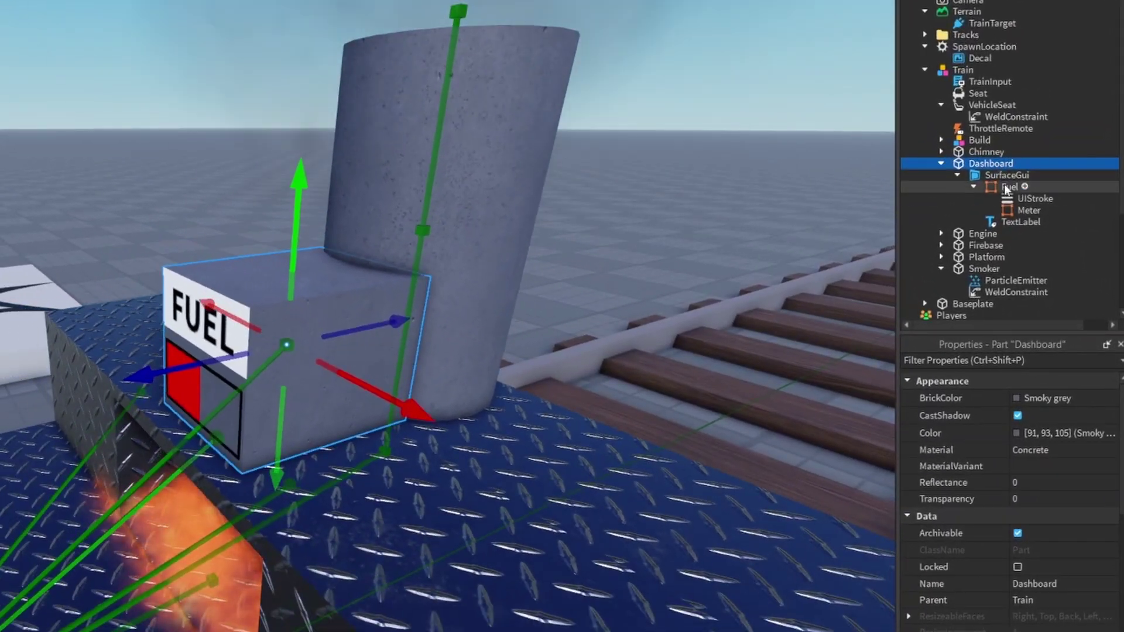
pyautogui.click(990, 173)
pyautogui.scroll(3, 542, 290)
pyautogui.scroll(3, 542, 290)
pyautogui.scroll(-3, 542, 290)
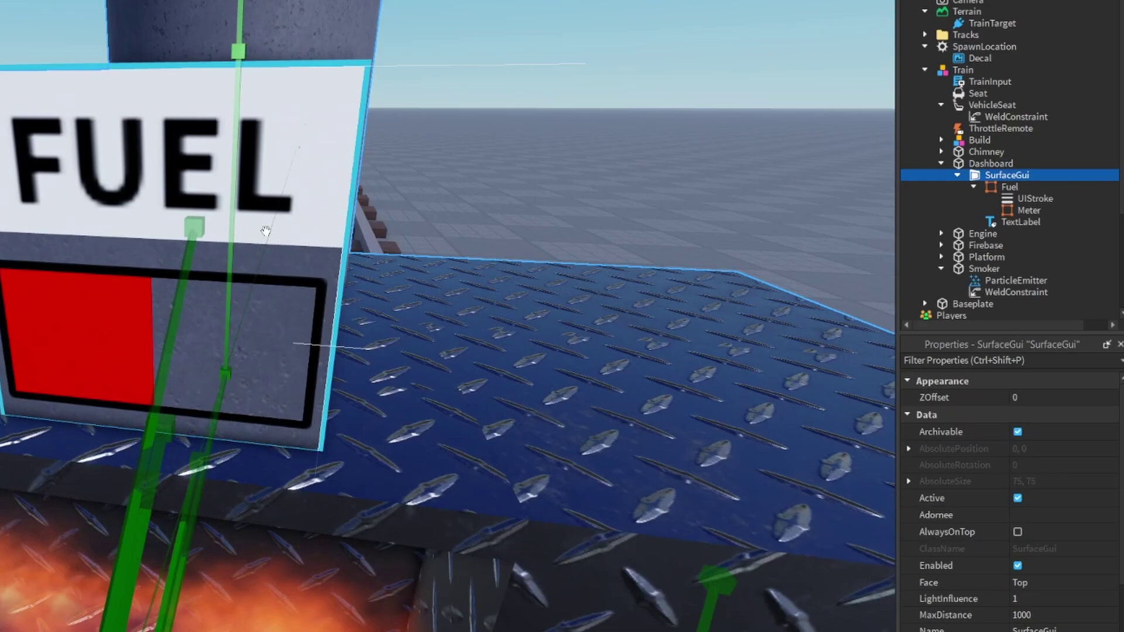
pyautogui.click(1006, 221)
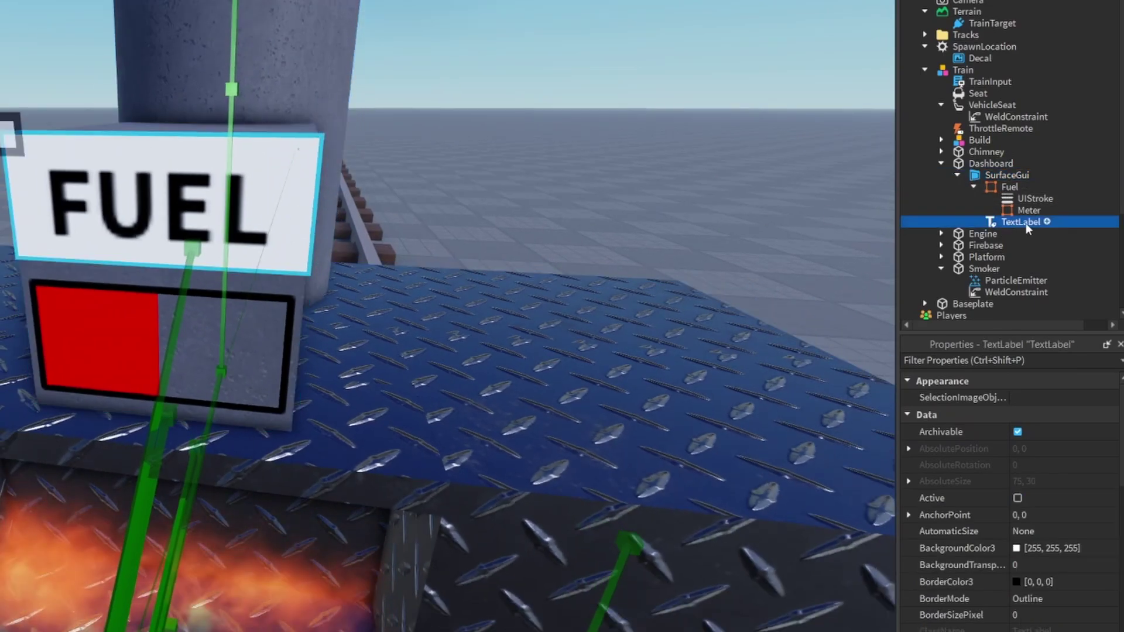
pyautogui.scroll(-1, 1026, 223)
pyautogui.click(990, 152)
pyautogui.scroll(3, 692, 241)
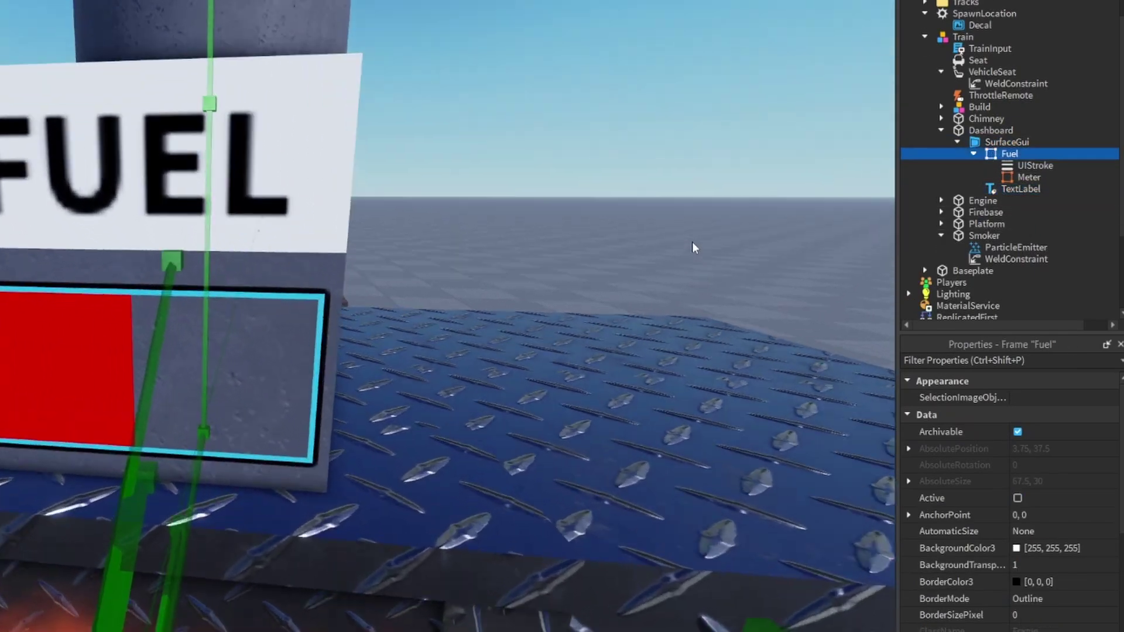
pyautogui.click(1025, 166)
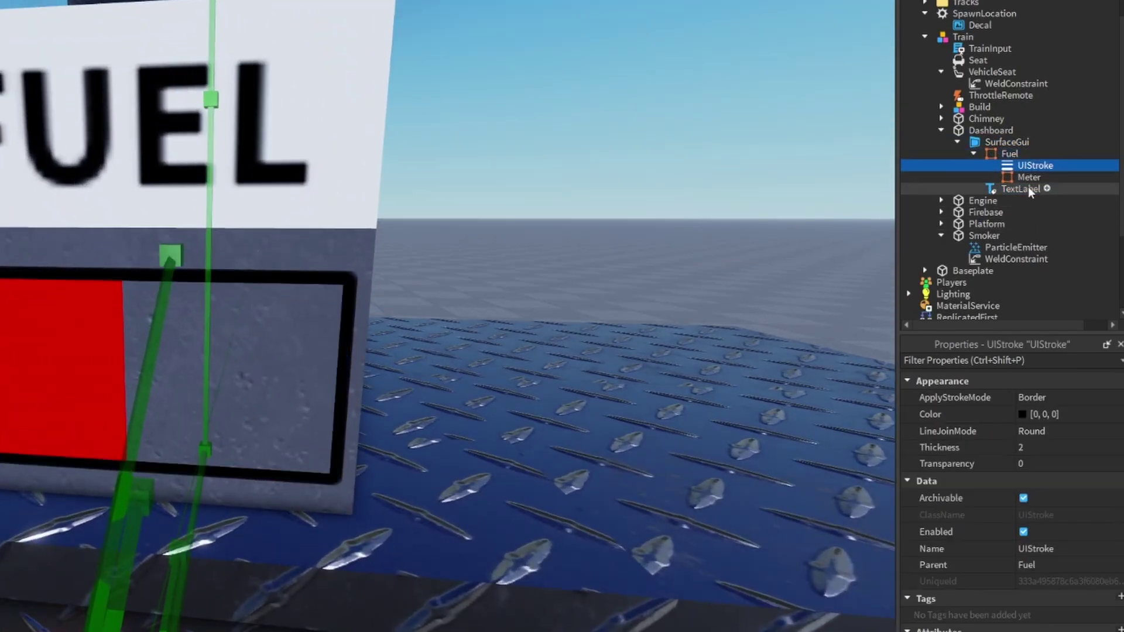
pyautogui.click(1024, 177)
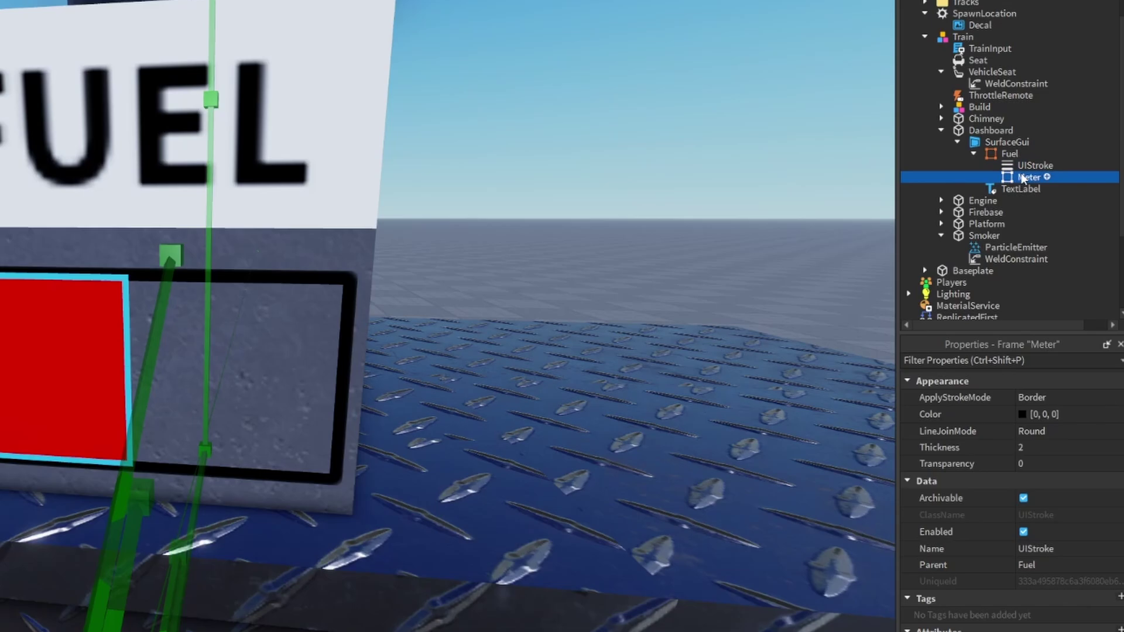
pyautogui.scroll(-3, 1034, 477)
pyautogui.scroll(-1, 1034, 478)
# Set the Meter's Size width to 0.3, after briefly trying 0.8.
pyautogui.click(1041, 609)
pyautogui.press('BackSpace')
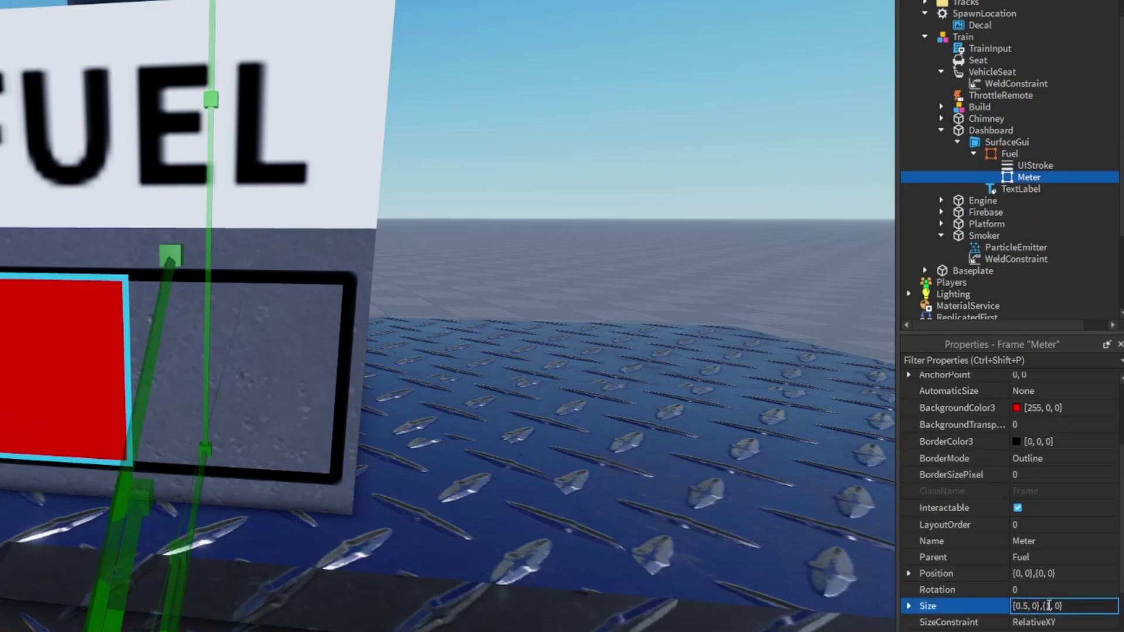
pyautogui.write('8')
pyautogui.press('Return')
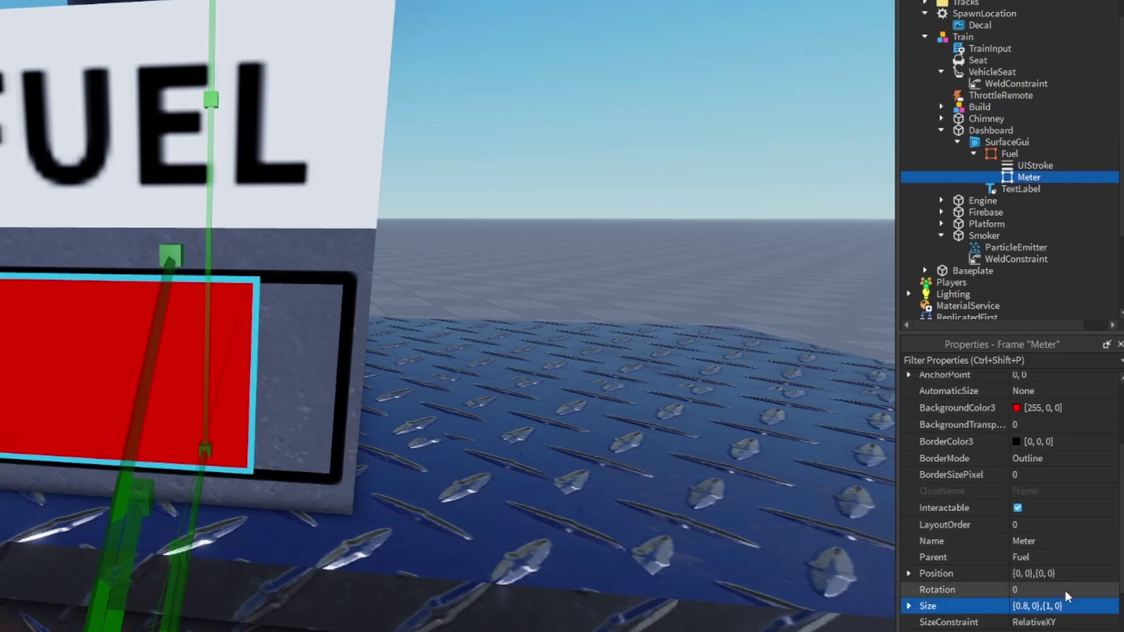
pyautogui.click(1066, 605)
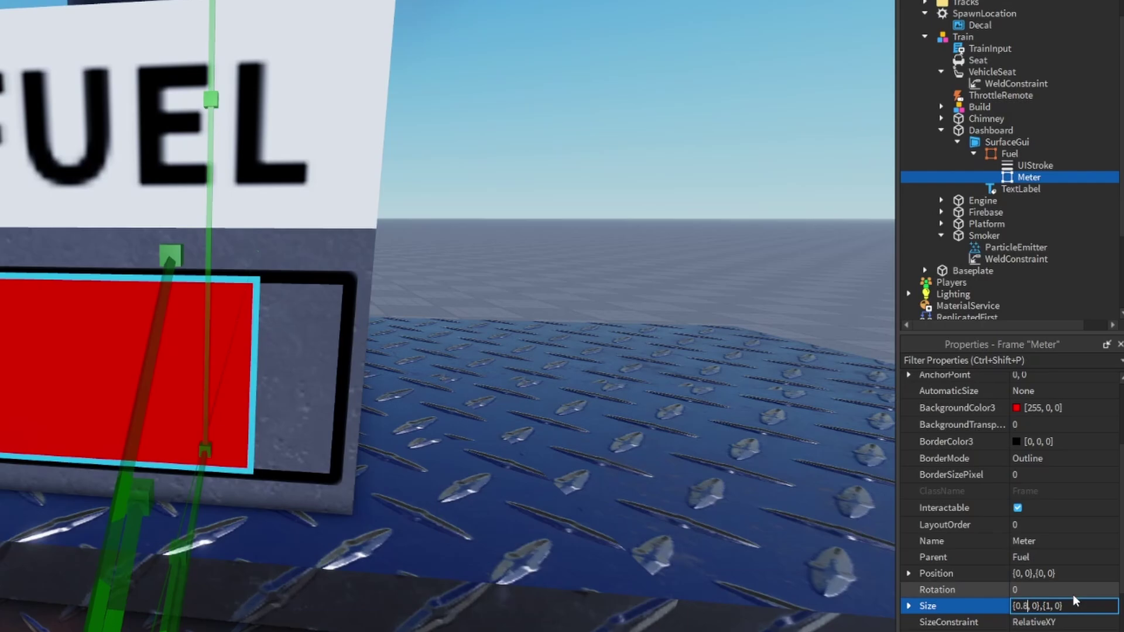
pyautogui.press('BackSpace')
pyautogui.write('3')
pyautogui.press('Return')
pyautogui.scroll(-10, 673, 266)
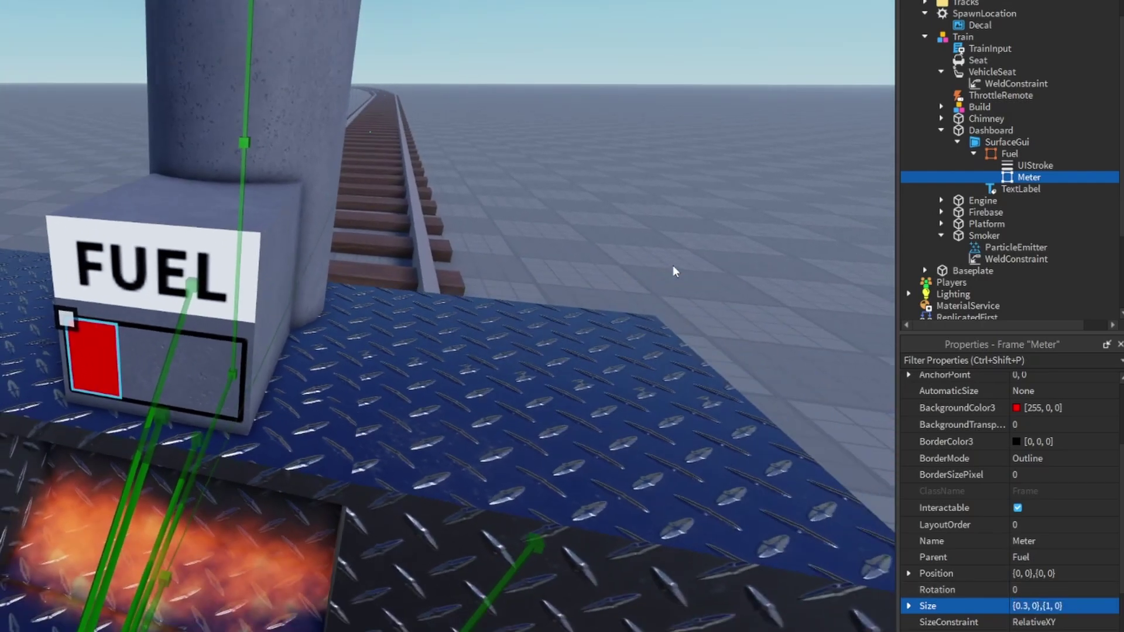
pyautogui.moveTo(707, 329); pyautogui.dragTo(410, 235, button='right')
# Select the Smoker's ParticleEmitter on the chimney and frame the view to watch its smoke.
pyautogui.scroll(3, 338, 186)
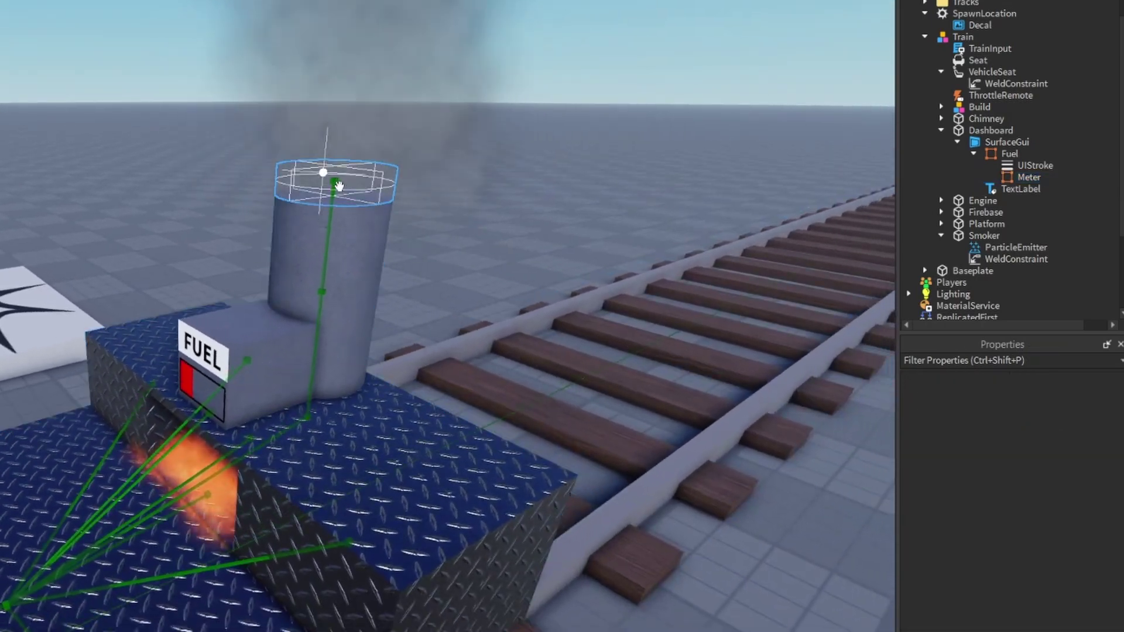
pyautogui.click(338, 186)
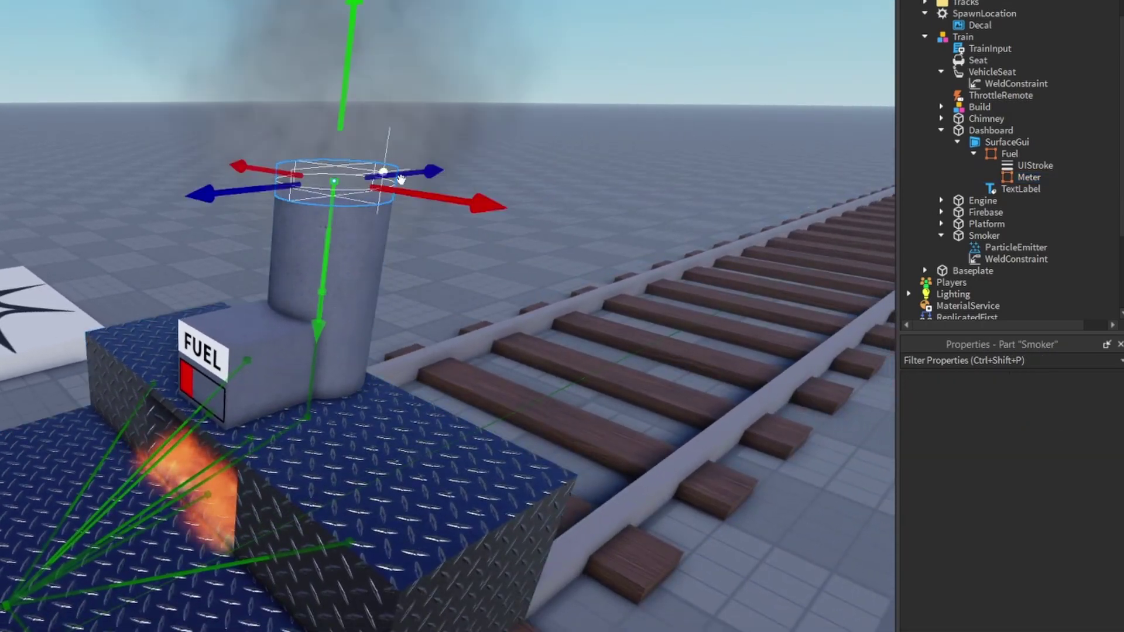
pyautogui.scroll(-3, 676, 217)
pyautogui.click(1002, 247)
pyautogui.scroll(3, 574, 352)
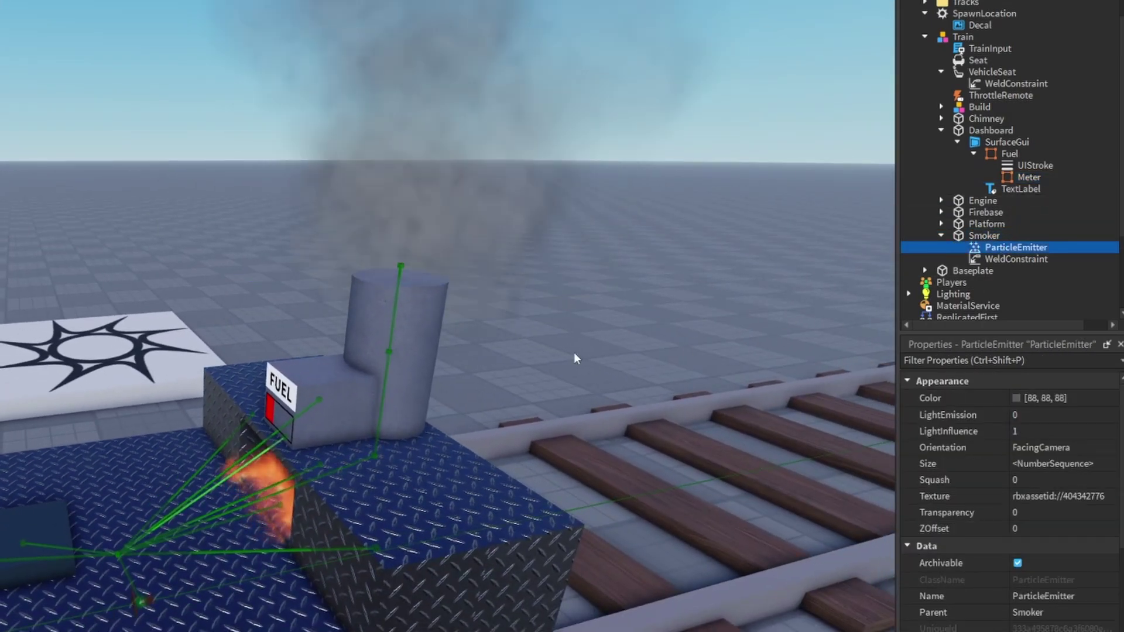
pyautogui.moveTo(574, 352); pyautogui.dragTo(565, 340, button='right')
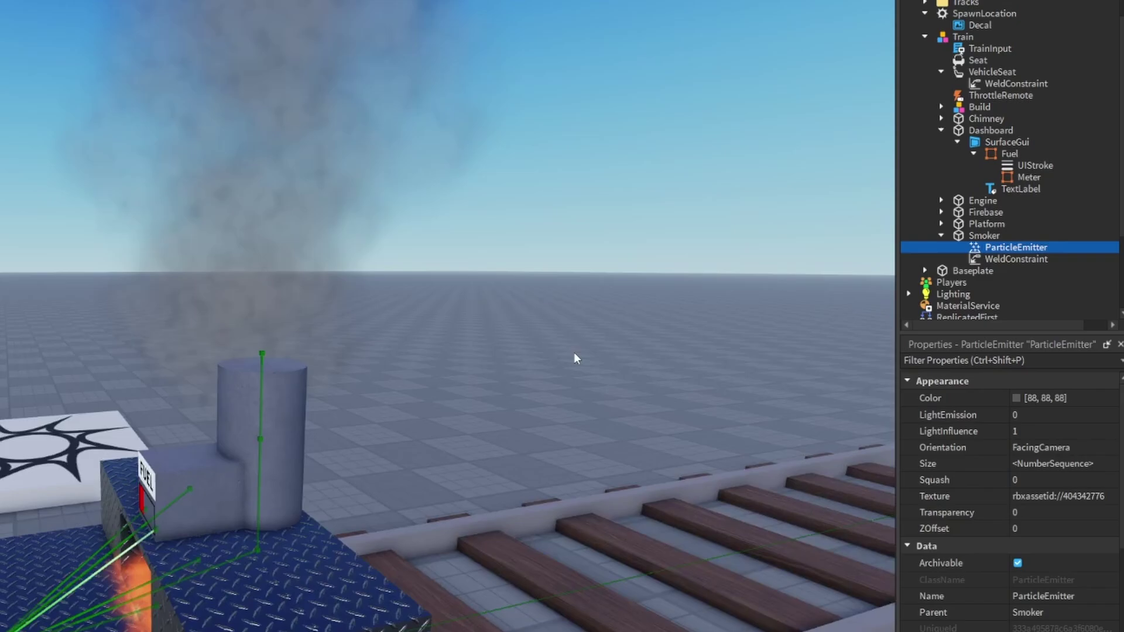
pyautogui.scroll(-3, 565, 339)
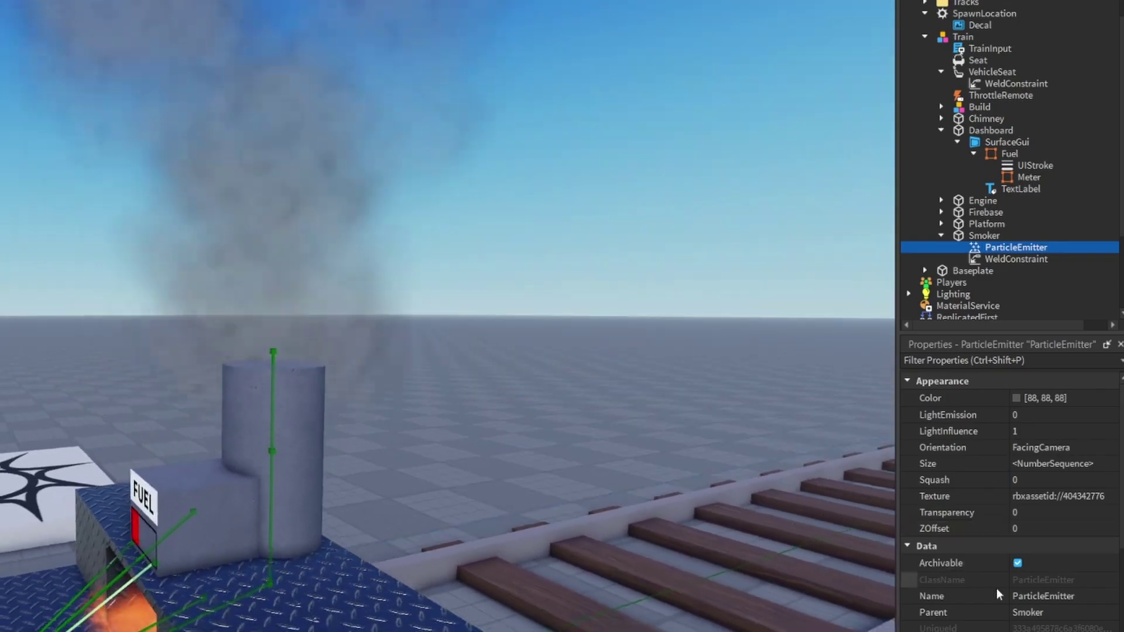
pyautogui.moveTo(317, 338); pyautogui.dragTo(317, 357, button='right')
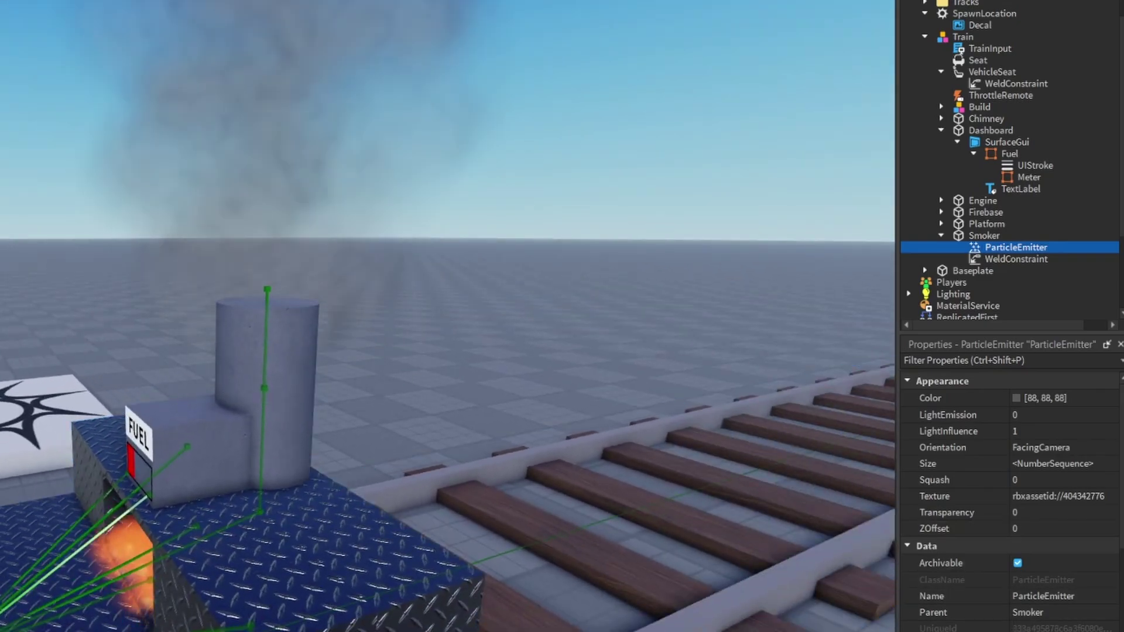
pyautogui.moveTo(535, 403); pyautogui.dragTo(527, 386, button='right')
pyautogui.press('f')
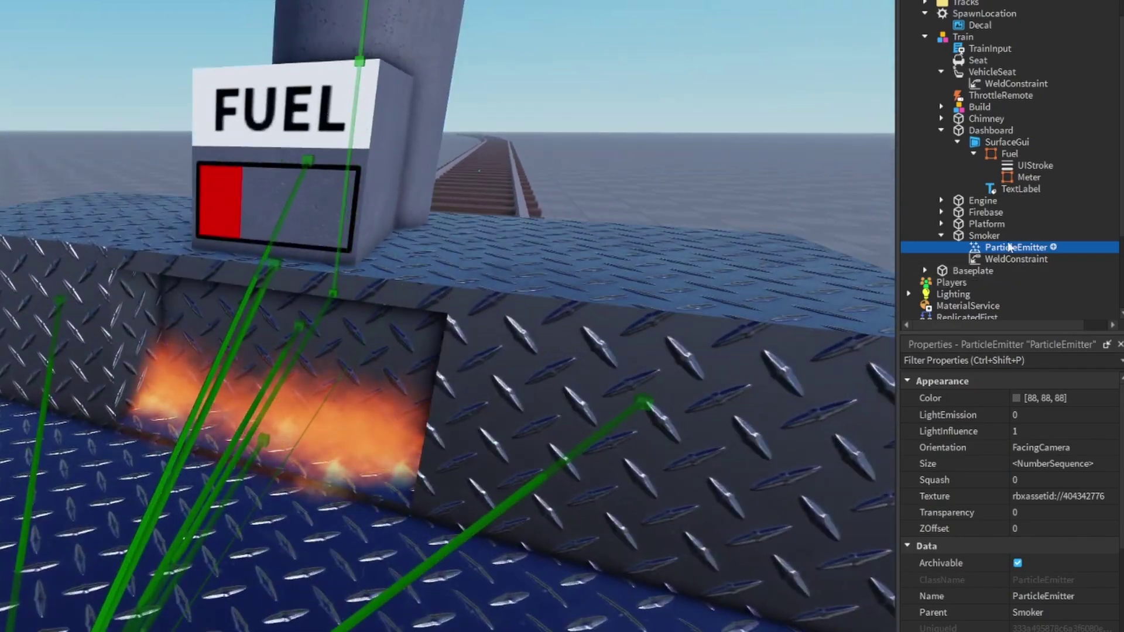
# Select the Firebase's ParticleEmitter and uncheck Enabled to turn off the flames.
pyautogui.click(985, 212)
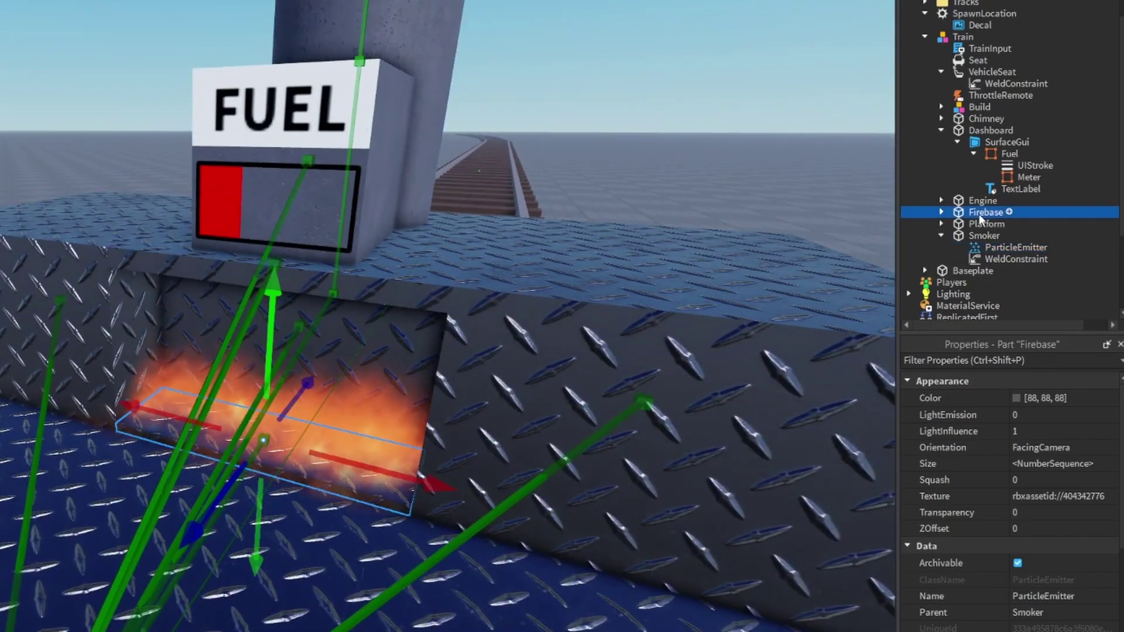
pyautogui.press('f')
pyautogui.click(941, 211)
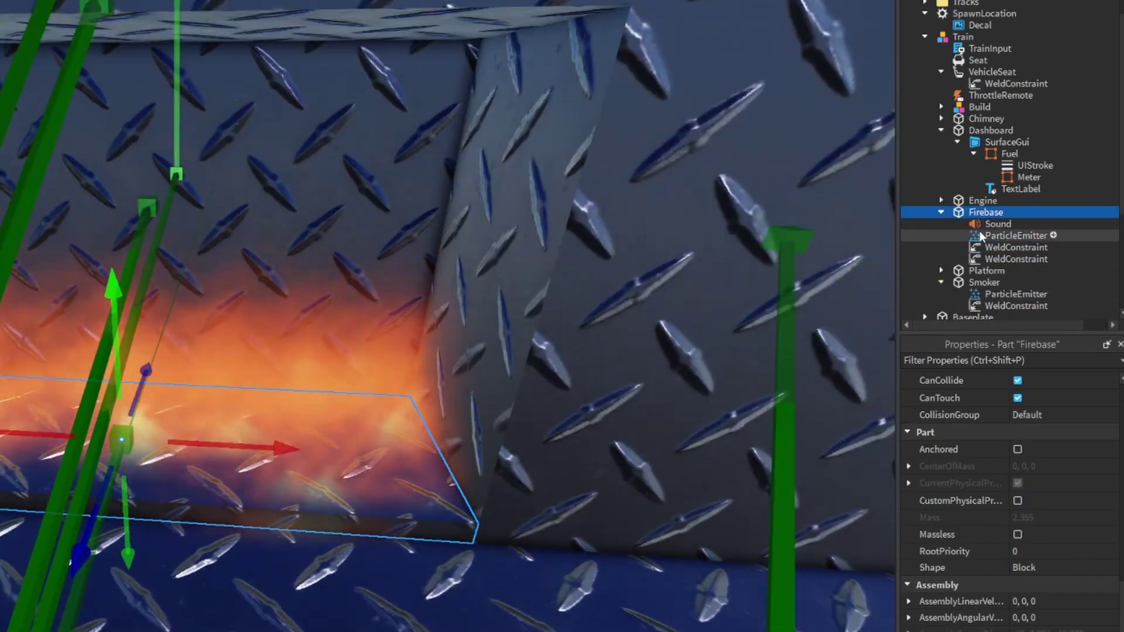
pyautogui.click(1016, 236)
pyautogui.press('f')
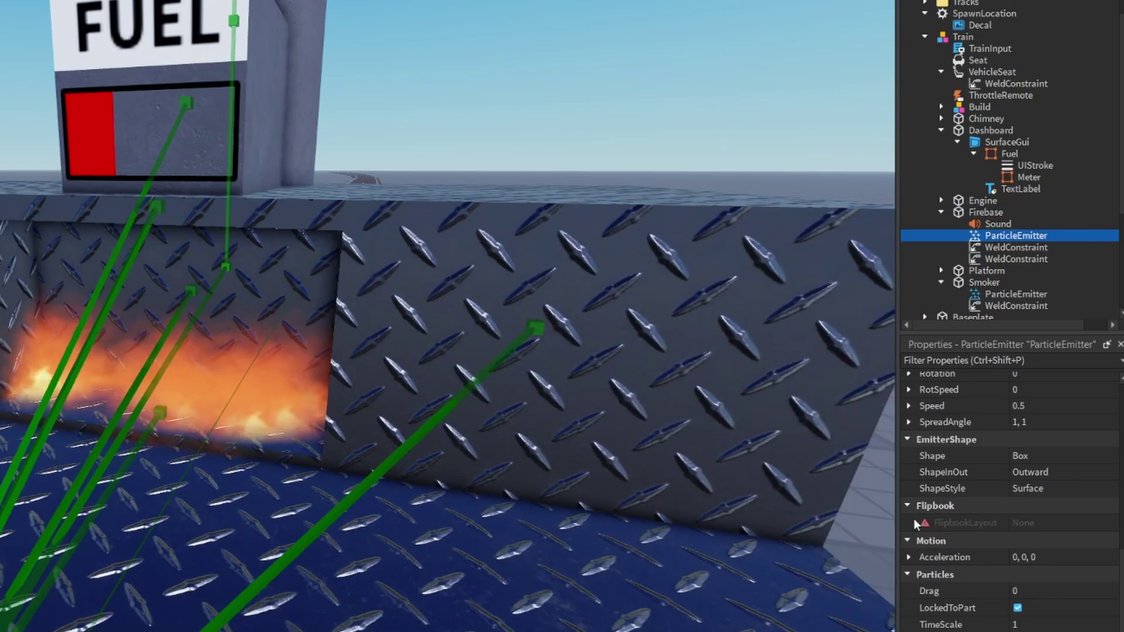
pyautogui.scroll(3, 1038, 582)
pyautogui.scroll(2, 1023, 460)
pyautogui.click(1019, 463)
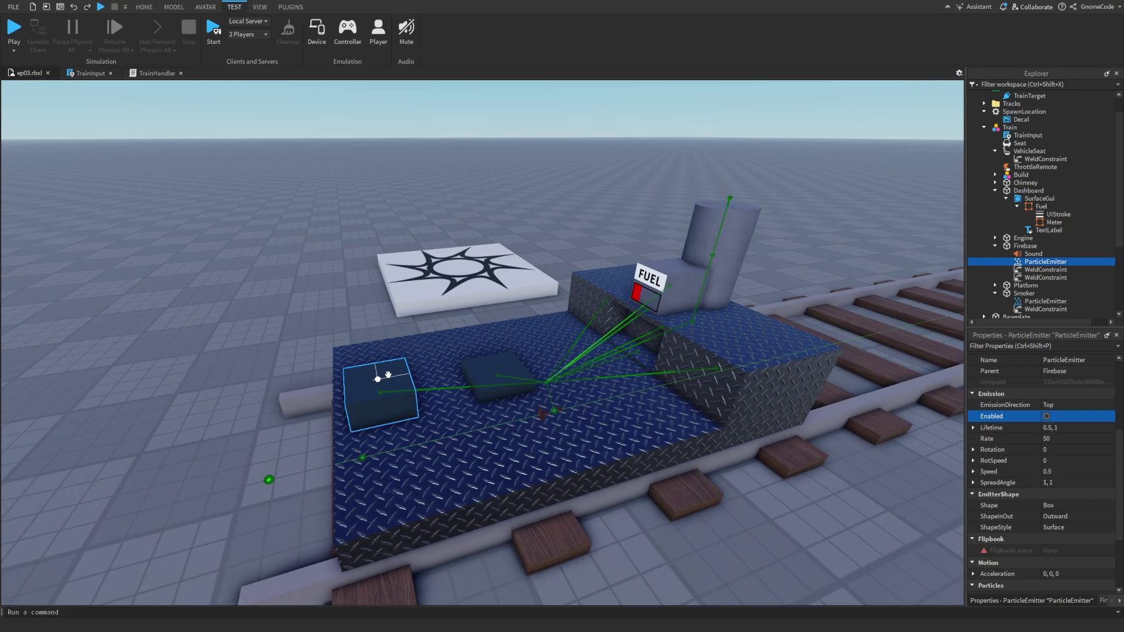
pyautogui.moveTo(391, 377); pyautogui.dragTo(420, 355, button='right')
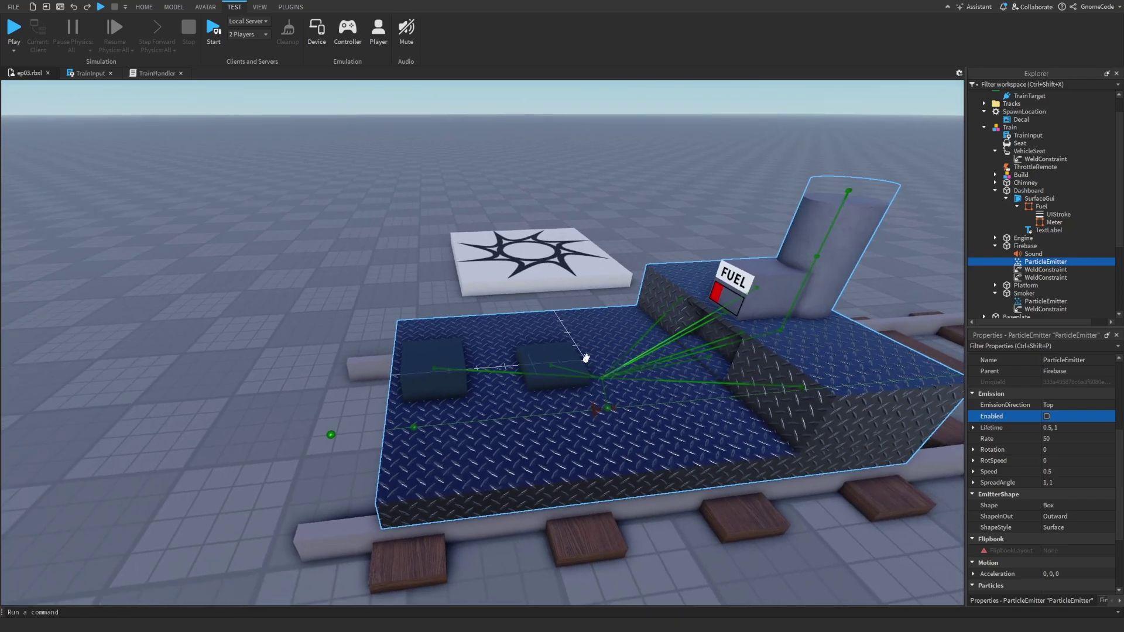
# Playtest by driving the train forward with W, stop, and reopen the TrainHandler script.
pyautogui.click(23, 36)
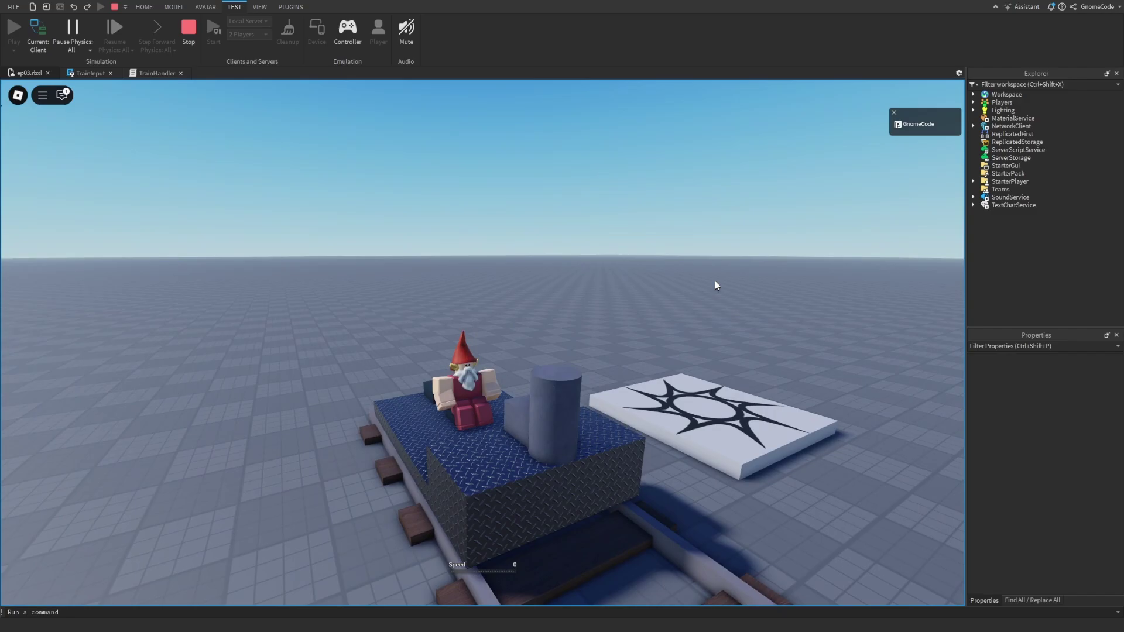
pyautogui.press('w')
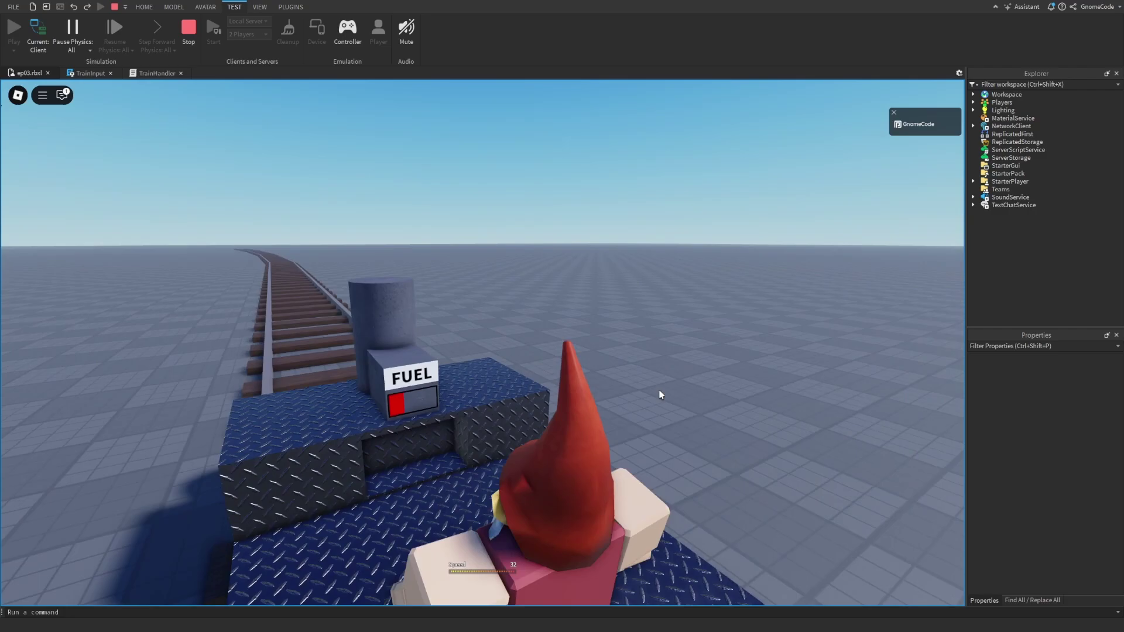
pyautogui.scroll(-5, 643, 383)
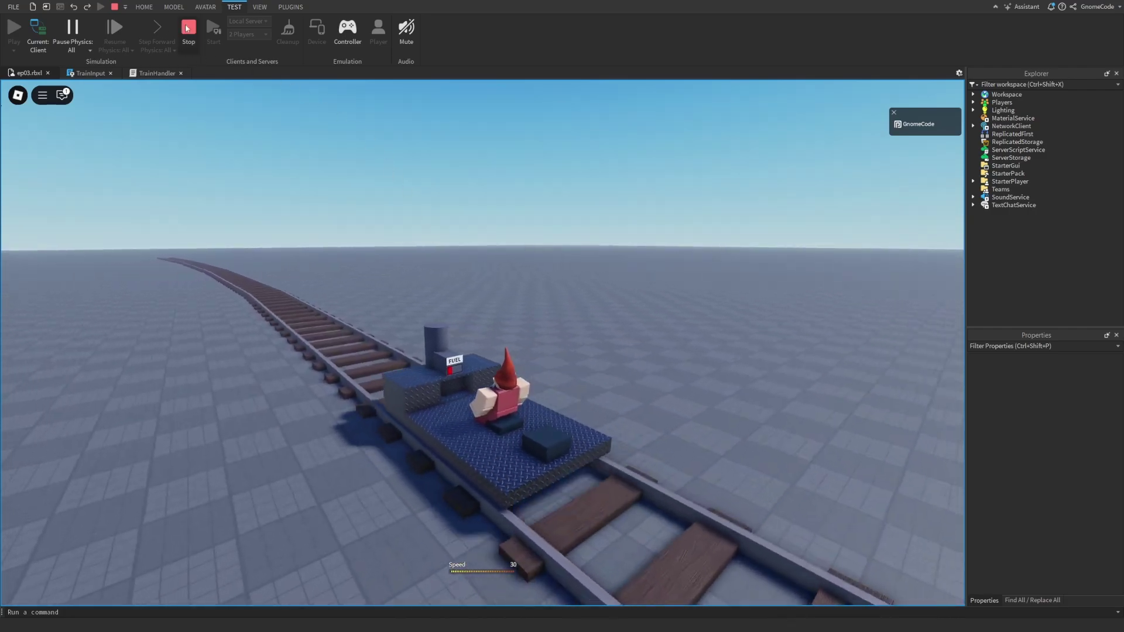
pyautogui.click(188, 28)
pyautogui.click(156, 73)
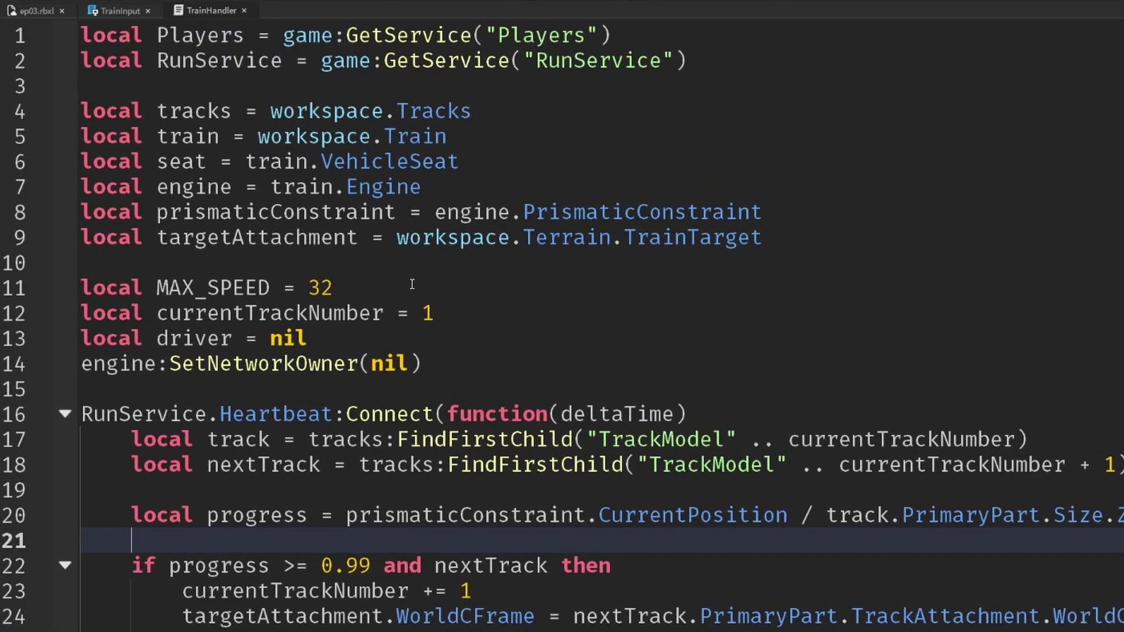
# Move the MAX_SPEED declaration from line 11 up to just below the services.
pyautogui.moveTo(258, 275); pyautogui.dragTo(70, 275)
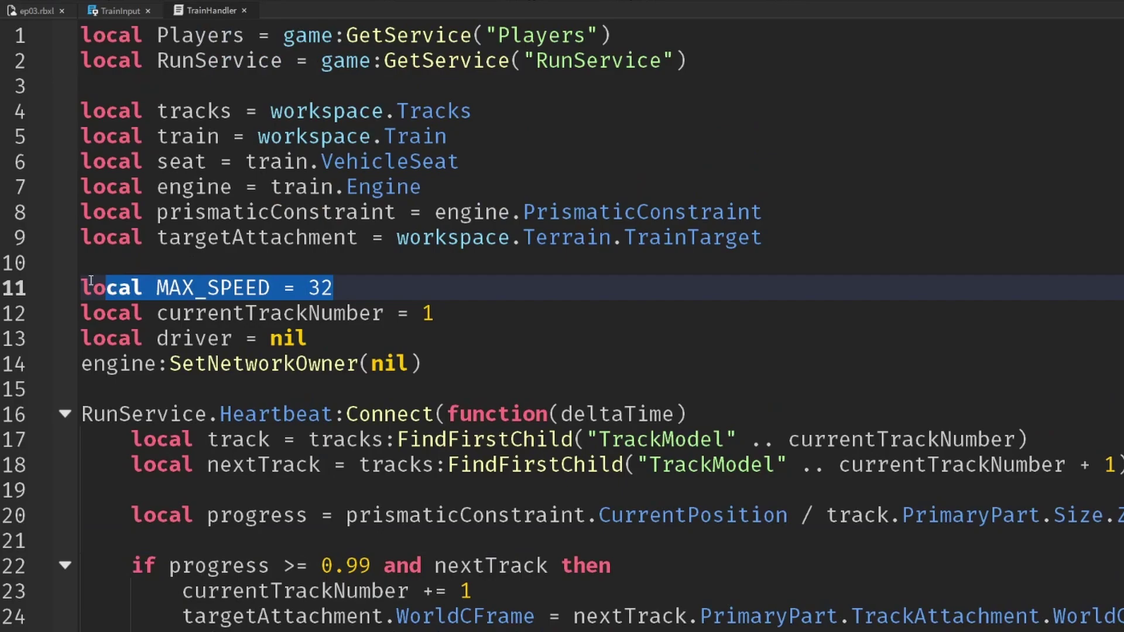
pyautogui.doubleClick(210, 288)
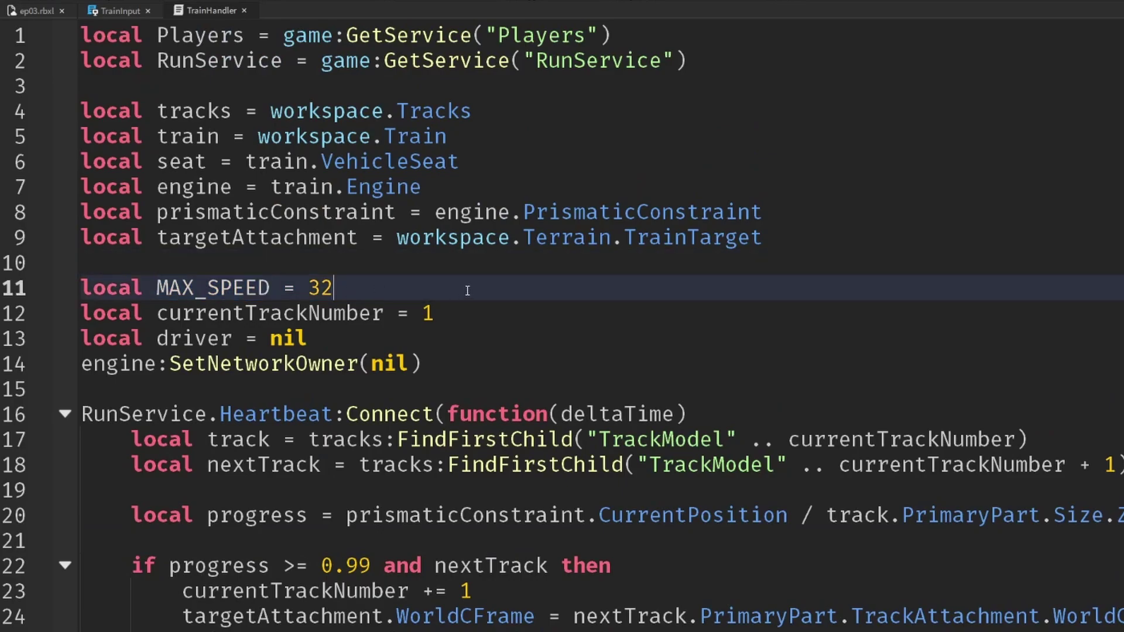
pyautogui.moveTo(334, 288); pyautogui.dragTo(59, 290)
pyautogui.hotkey('ctrl', 'c')
pyautogui.press('BackSpace')
pyautogui.press('BackSpace')
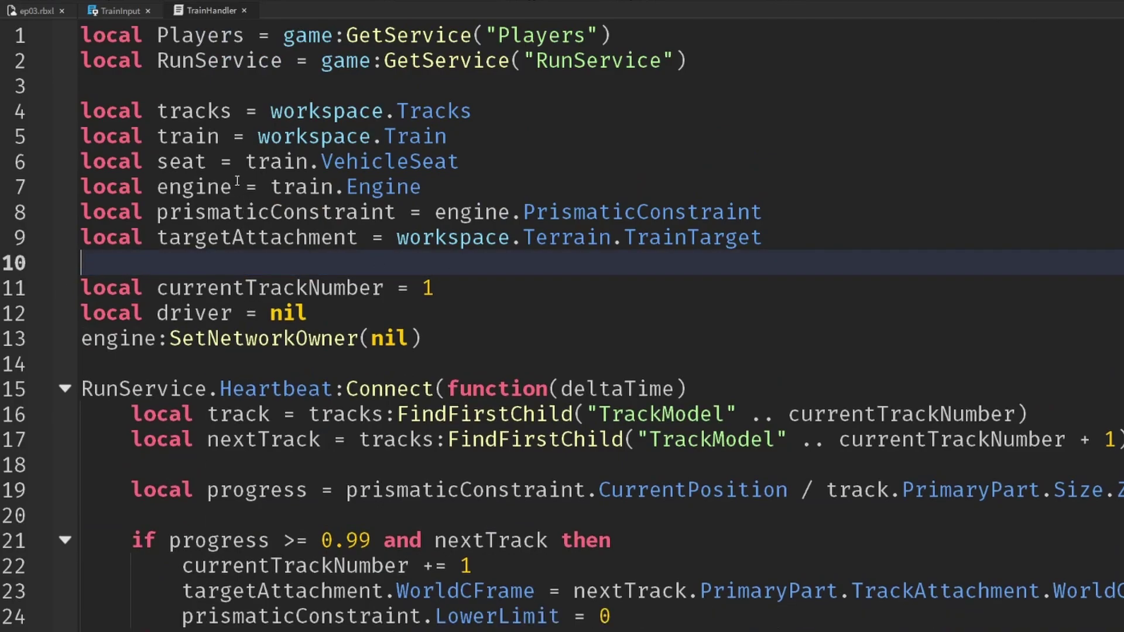
pyautogui.press('BackSpace')
pyautogui.press('Return')
pyautogui.click(136, 88)
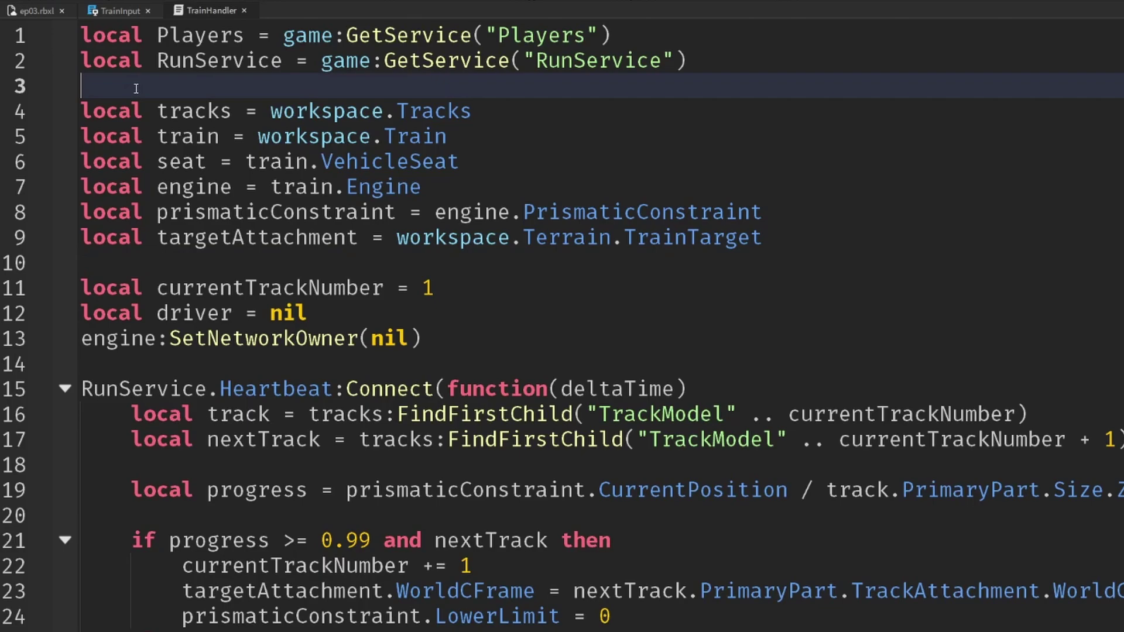
pyautogui.press('Return')
pyautogui.press('Return')
pyautogui.press('Up')
pyautogui.hotkey('ctrl', 'v')
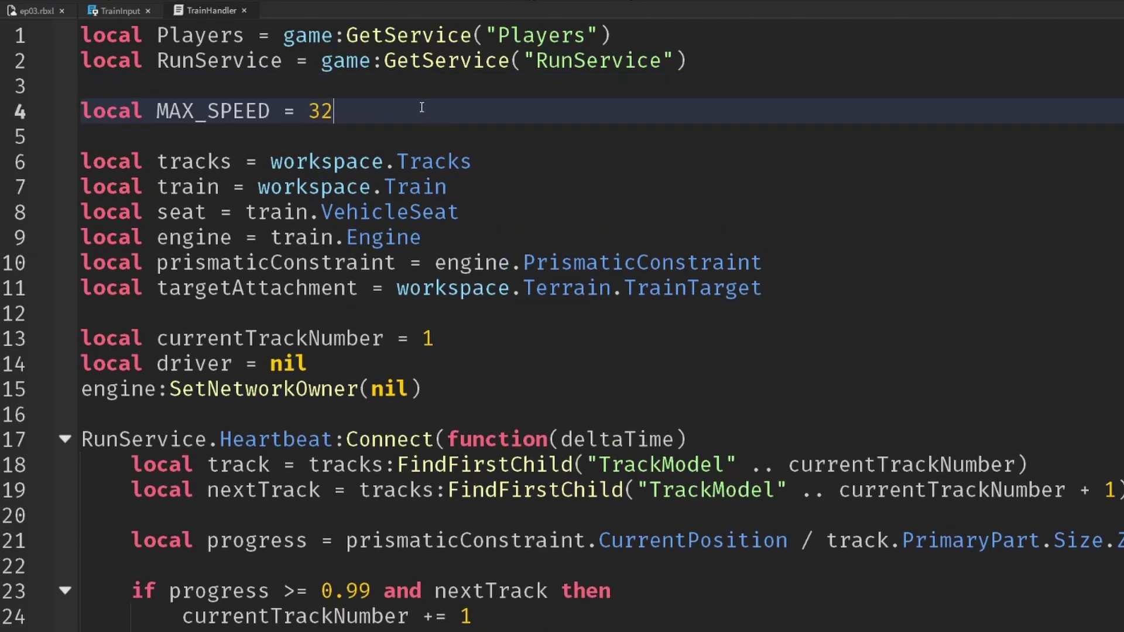
# Add a comment and constants MAX_FUEL = 10, START_FUEL = 0 and BURN_RATE = -1.
pyautogui.press('Return')
pyautogui.write('--')
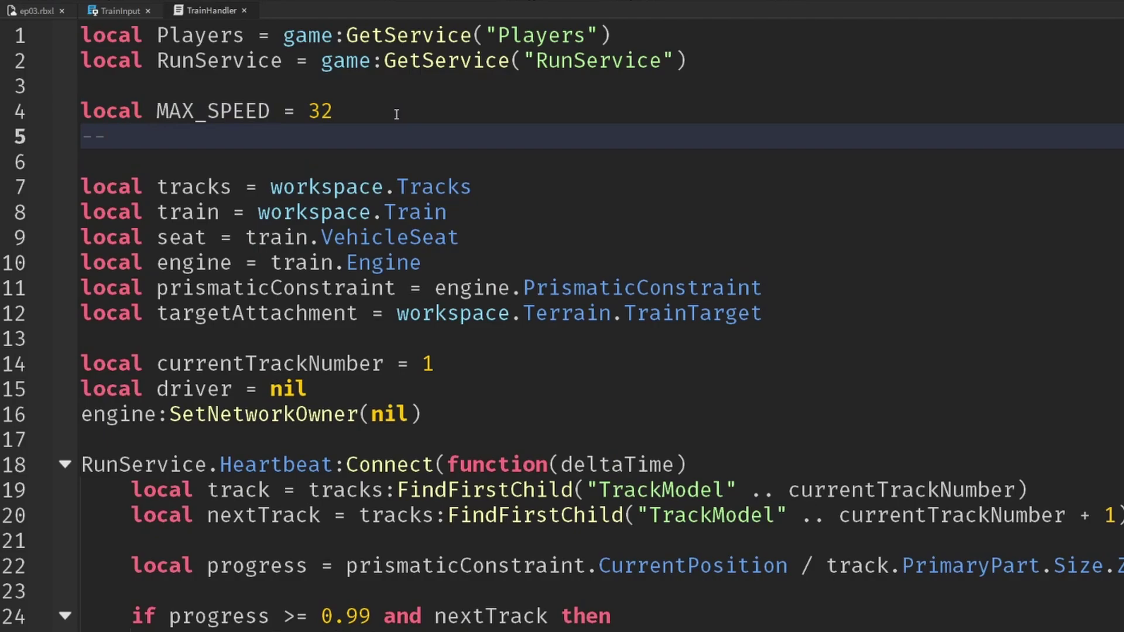
pyautogui.press('BackSpace')
pyautogui.press('BackSpace')
pyautogui.press('BackSpace')
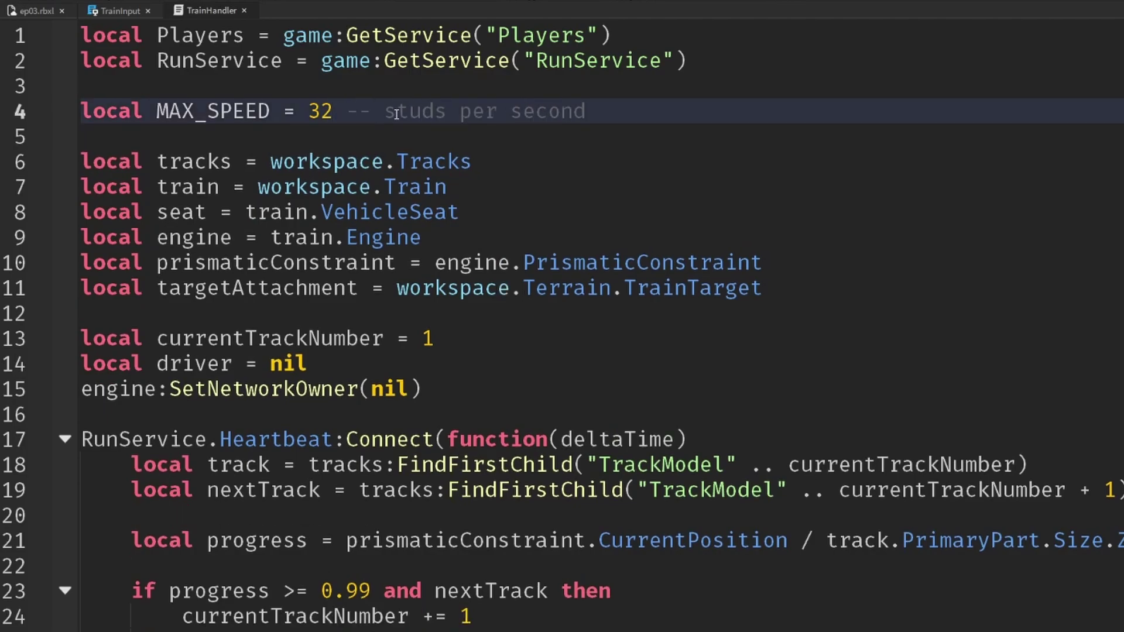
pyautogui.press('Return')
pyautogui.write('loca')
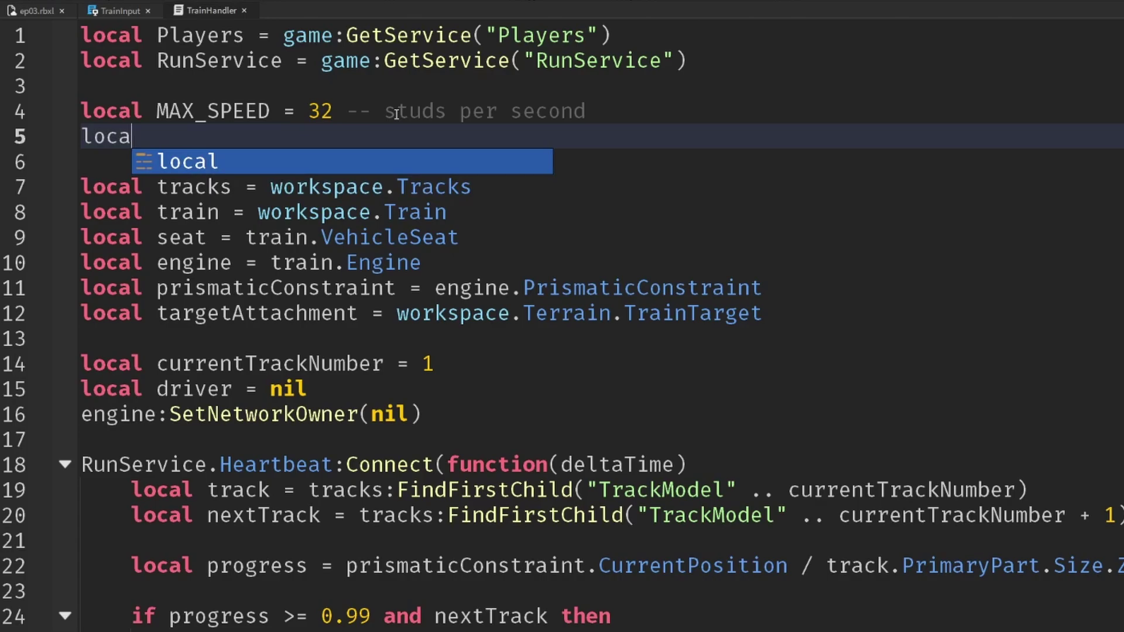
pyautogui.write('l MAX_FUEL = 10')
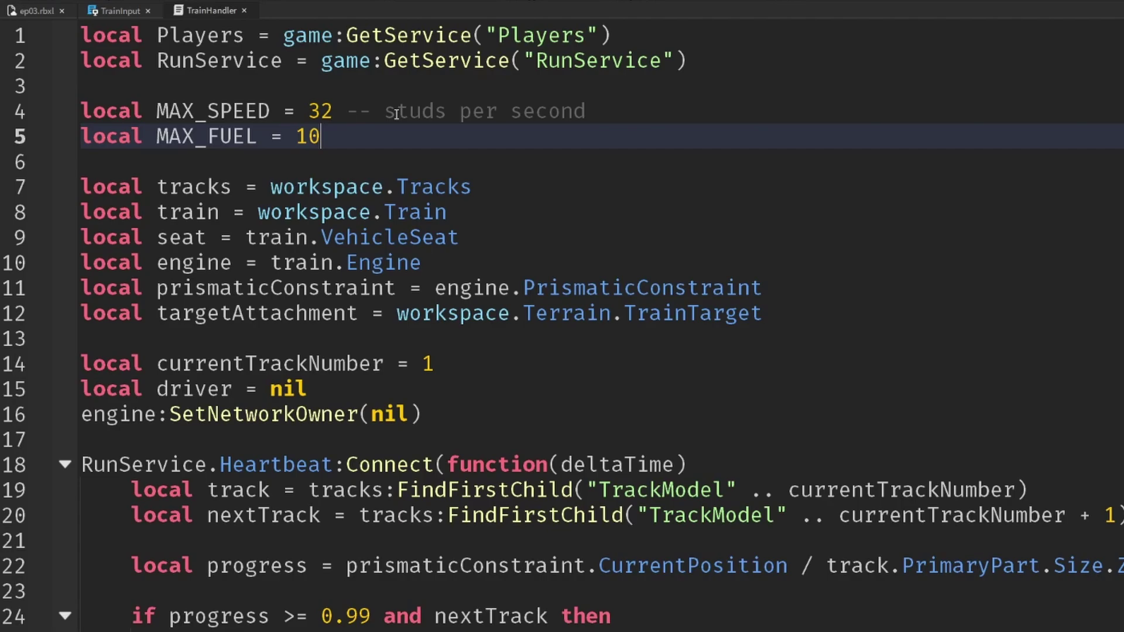
pyautogui.press('Return')
pyautogui.write('local START_FUEL = 0')
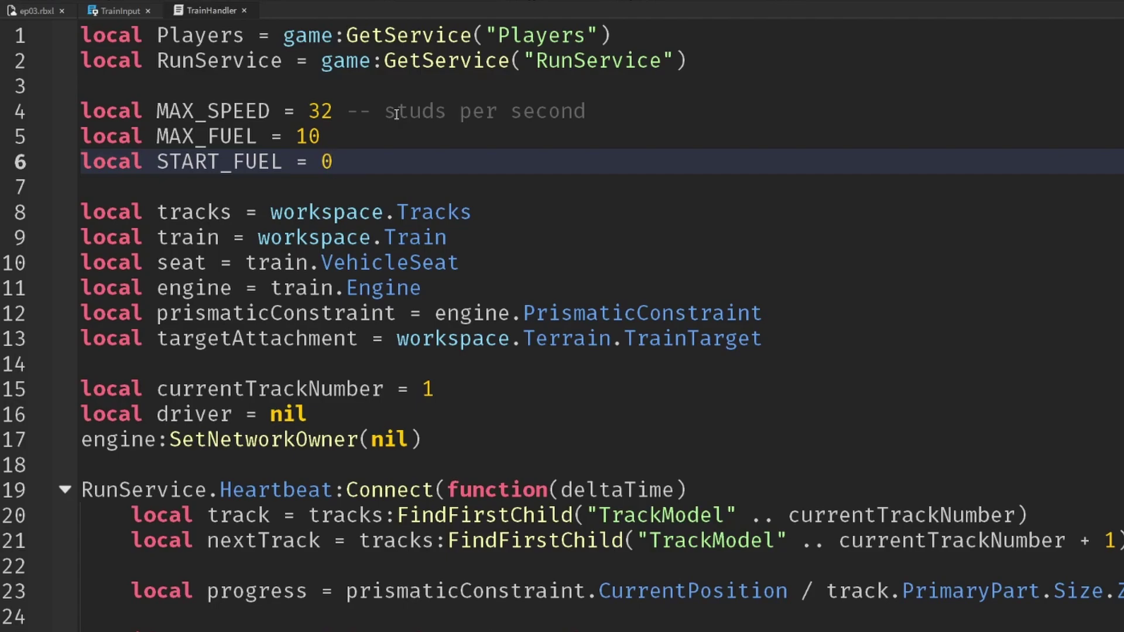
pyautogui.press('Return')
pyautogui.write('local BURN_RATE = -1 -- units per second')
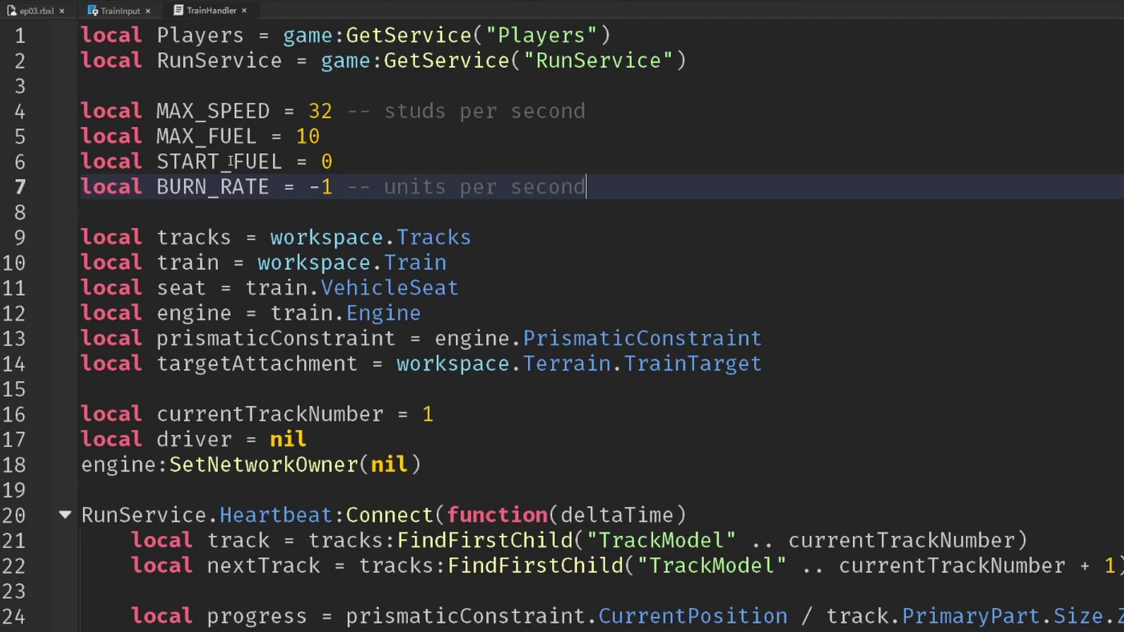
# Highlight the START_FUEL, BURN_RATE and MAX_FUEL values while explaining them.
pyautogui.moveTo(182, 161); pyautogui.dragTo(333, 161)
pyautogui.click(546, 203)
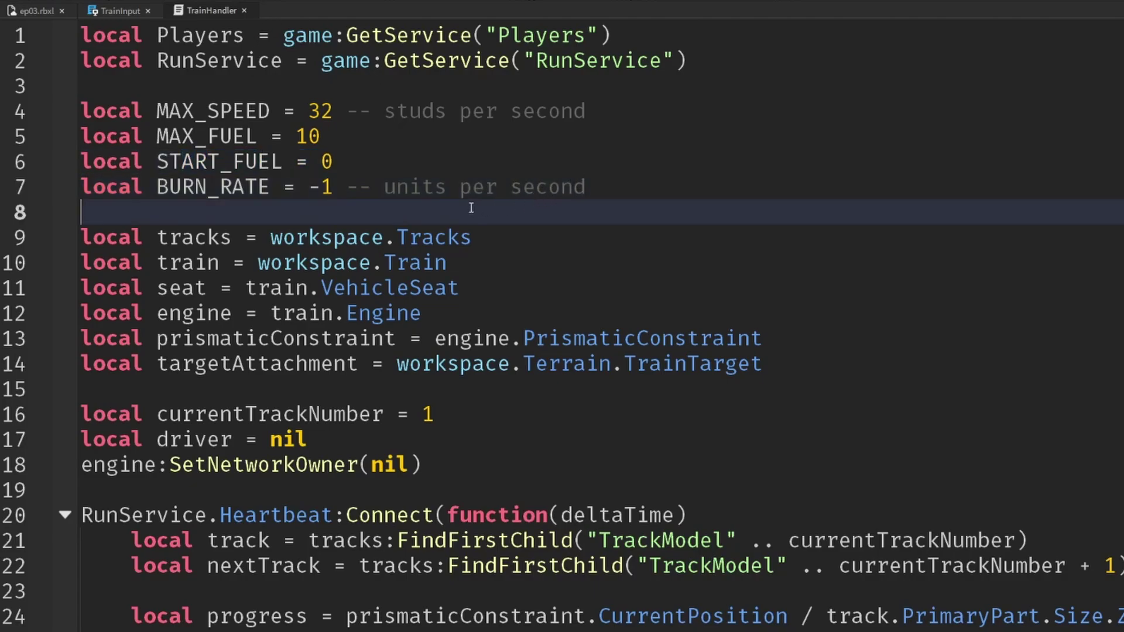
pyautogui.doubleClick(329, 188)
pyautogui.doubleClick(316, 136)
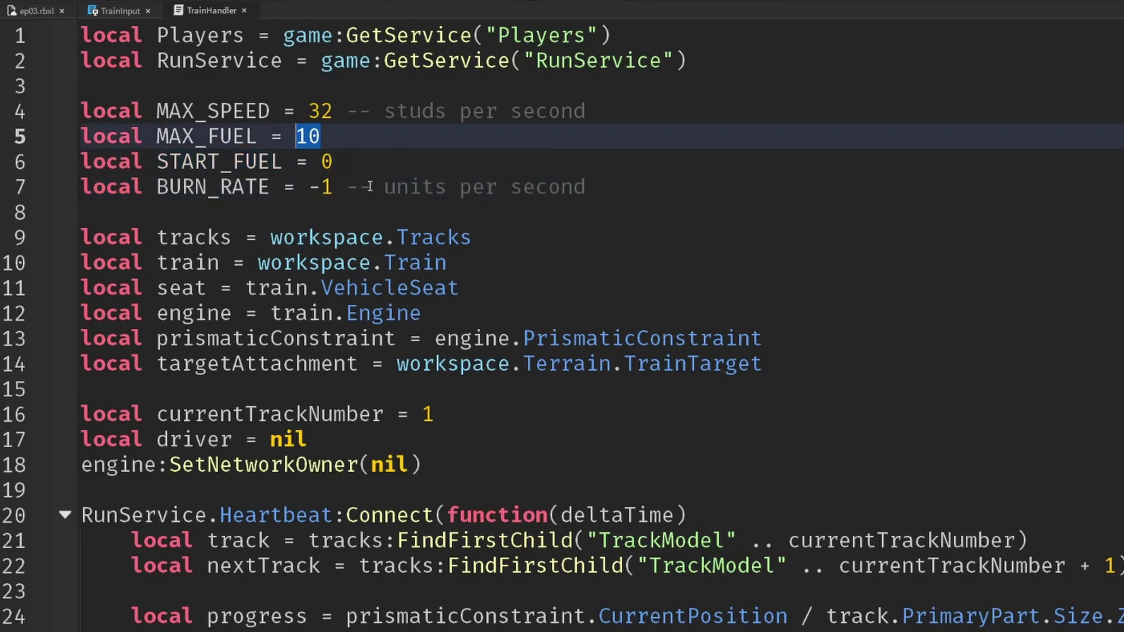
# Declare a local function UpdateFuel(amountToAdd) below the network owner setup.
pyautogui.scroll(-1, 526, 398)
pyautogui.click(526, 386)
pyautogui.press('Return')
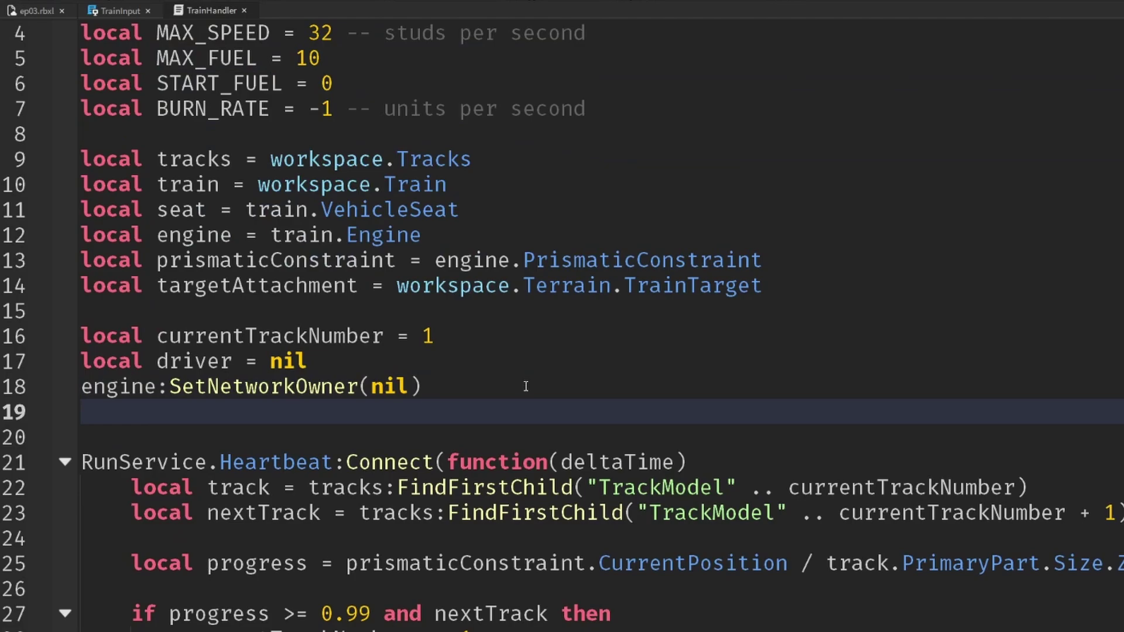
pyautogui.press('Return')
pyautogui.write('local')
pyautogui.press('Return')
pyautogui.press('BackSpace')
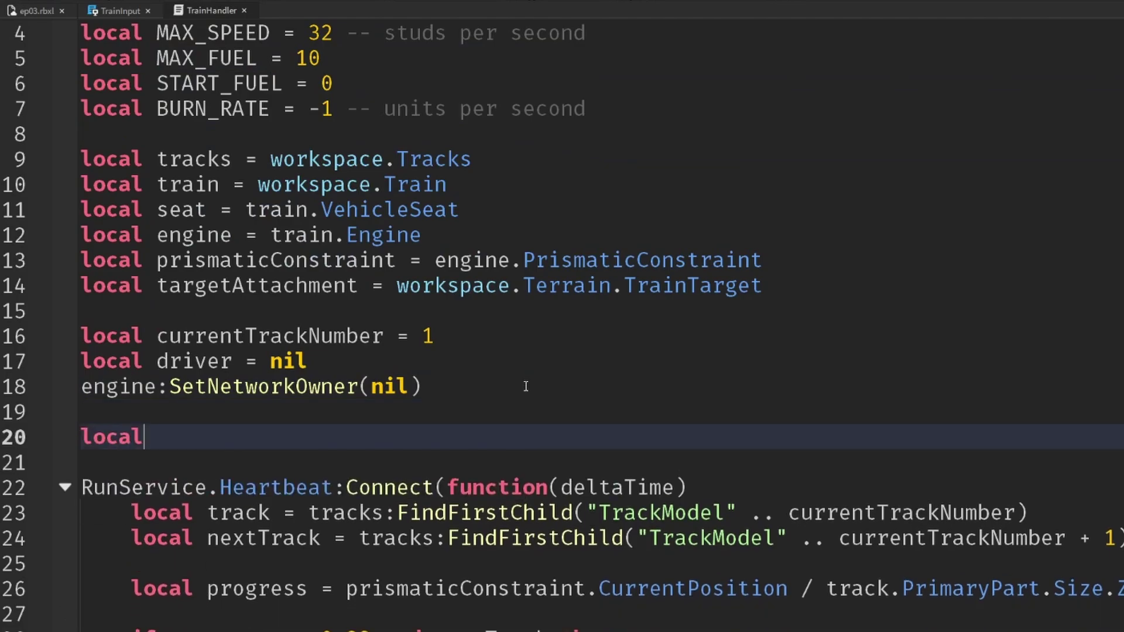
pyautogui.write('f')
pyautogui.press('Tab')
pyautogui.write('UpdateF')
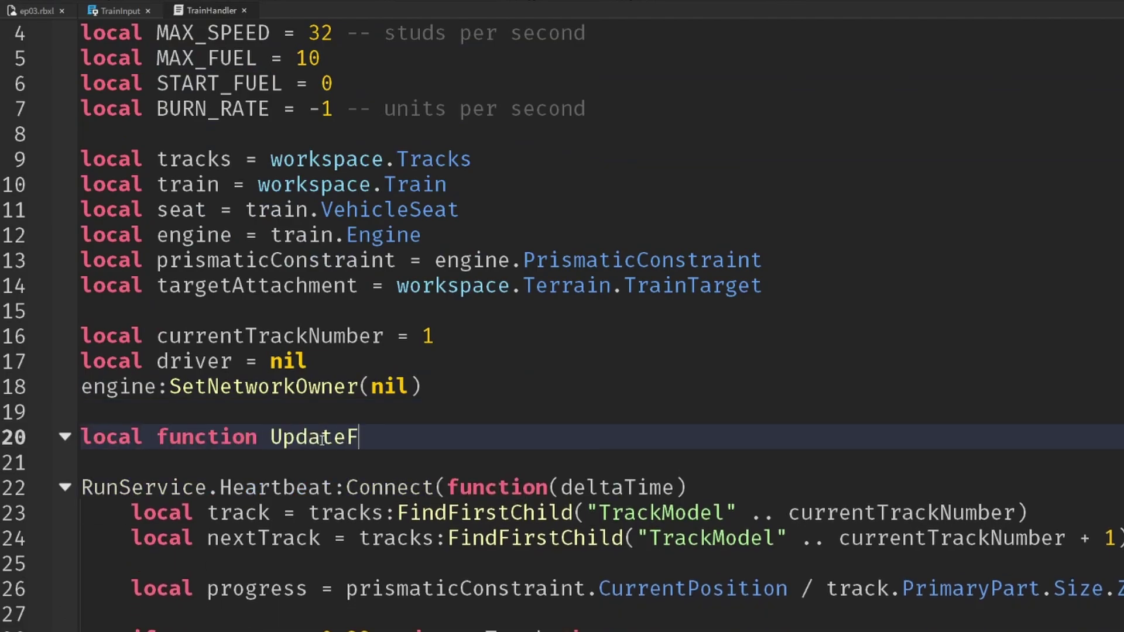
pyautogui.write('uel(am')
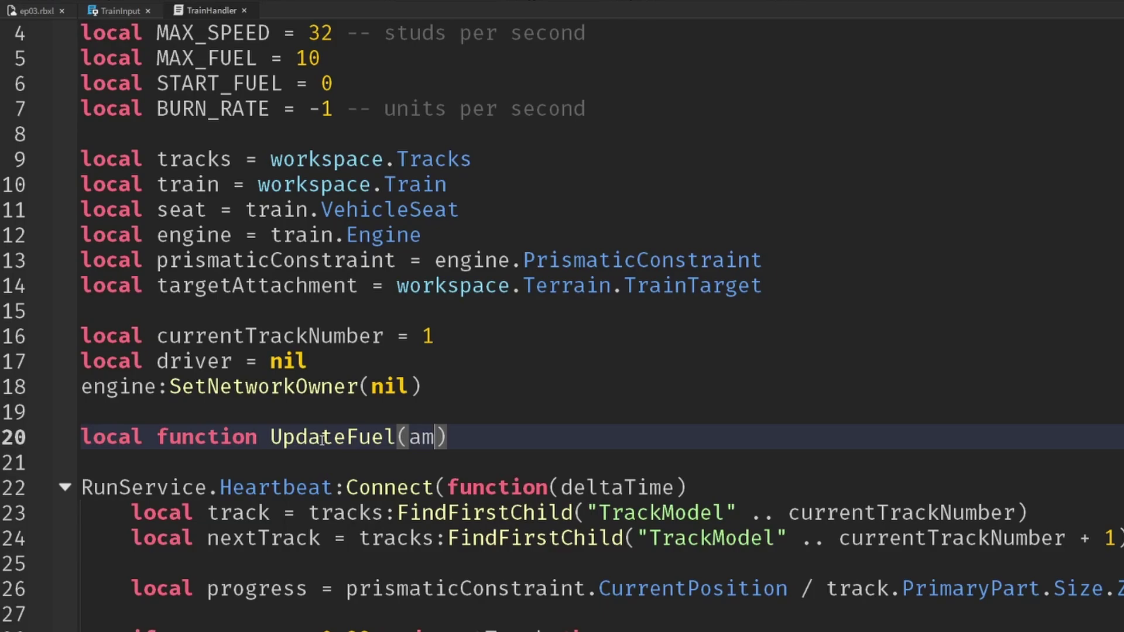
pyautogui.write('ountTo')
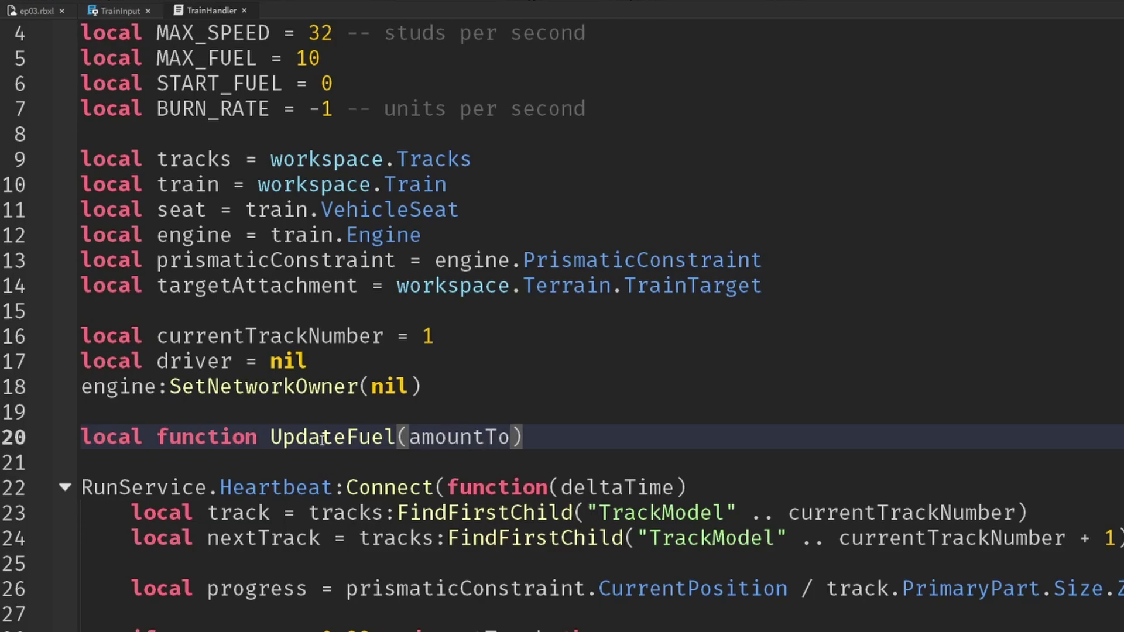
pyautogui.write('Add')
pyautogui.press('Return')
# Read the current fuel from the train's "Fuel" attribute with GetAttribute, with a fallback.
pyautogui.scroll(-2, 319, 320)
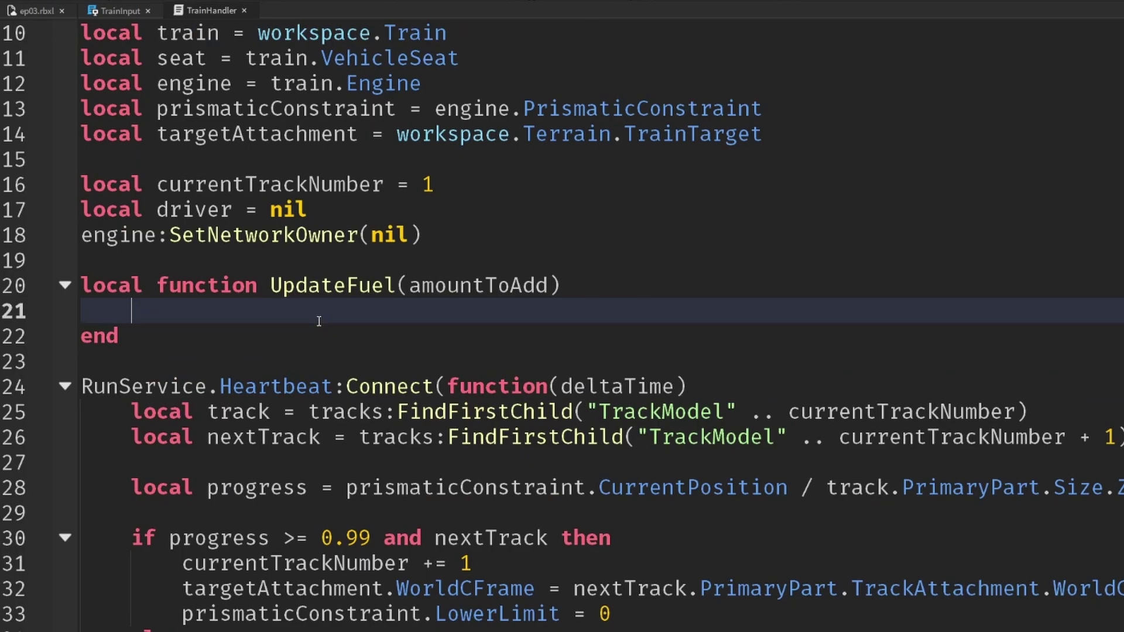
pyautogui.write('localfuie')
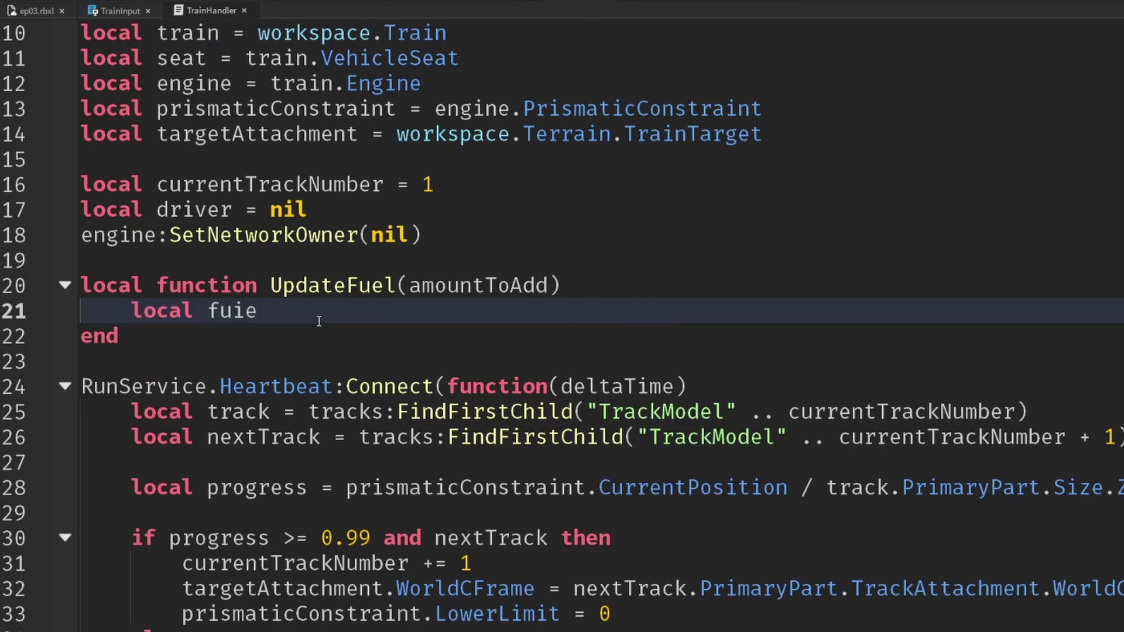
pyautogui.write('ra')
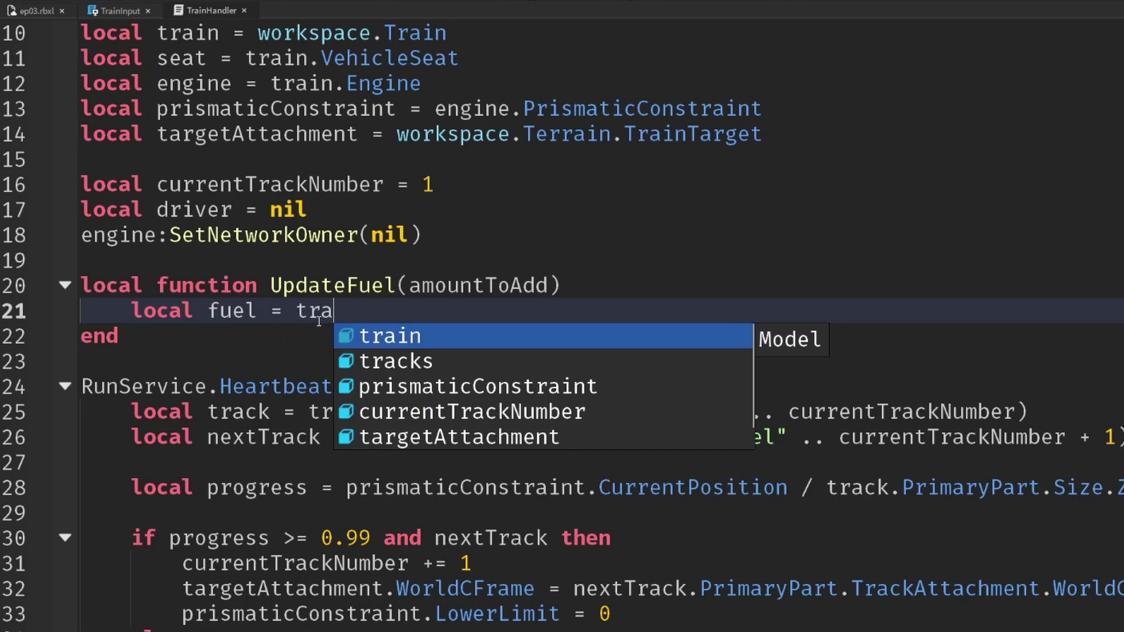
pyautogui.write('in:Get')
pyautogui.press('Down')
pyautogui.press('Tab')
pyautogui.write('("Fu')
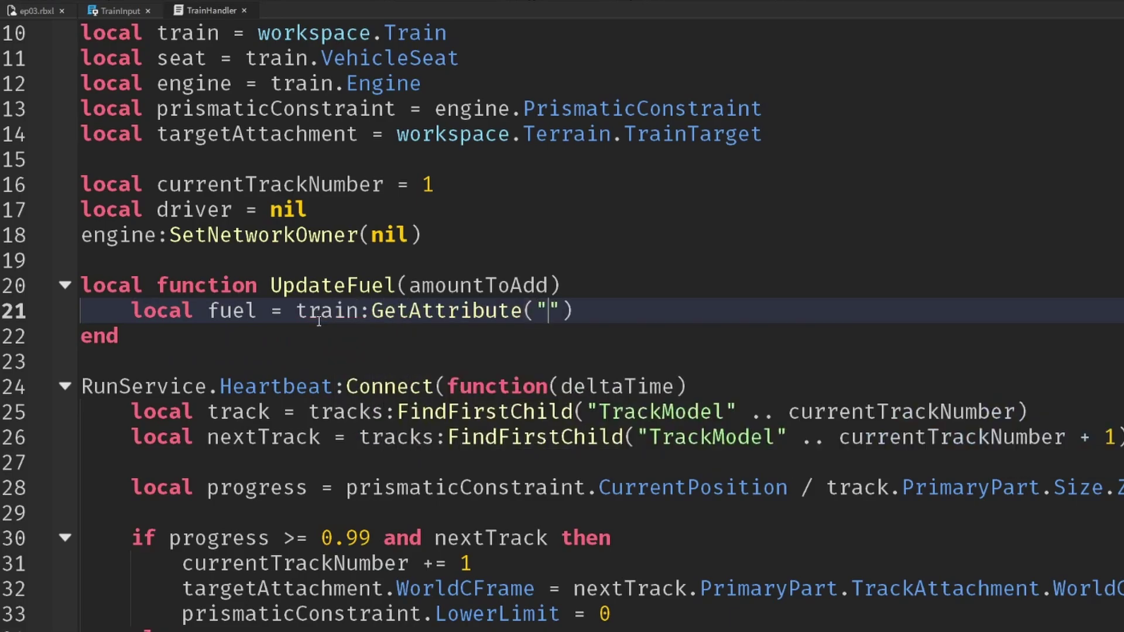
pyautogui.write('el"')
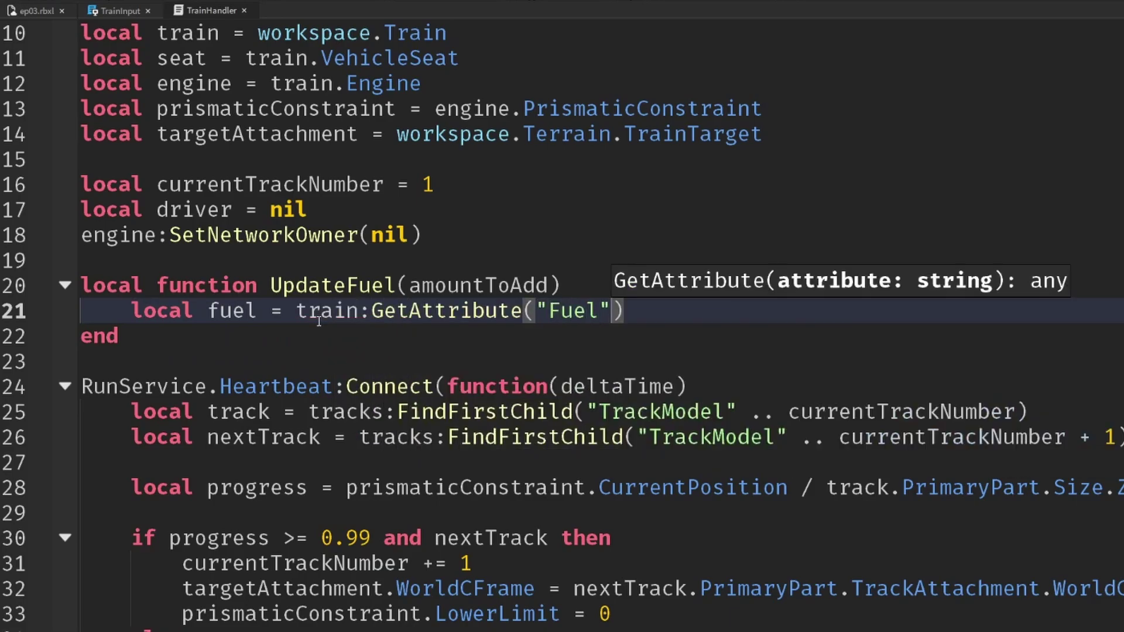
pyautogui.write(') ')
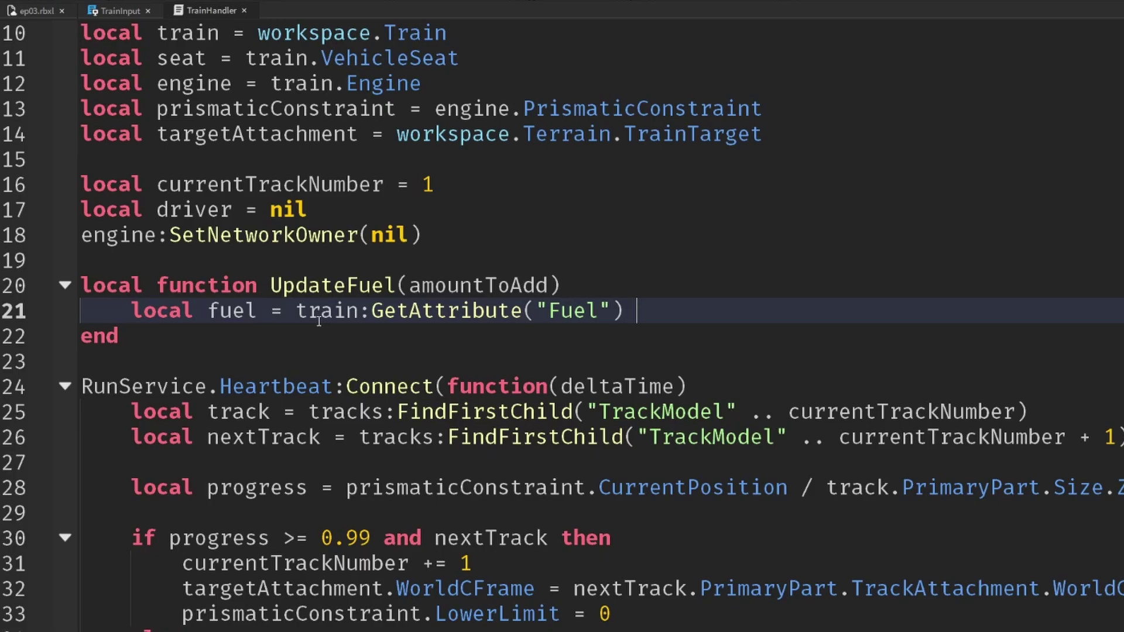
pyautogui.write('or 0')
# Write local newFuel = math.clamp(fuel + amountToAdd, 0, MAX_FUEL), copying MAX_FUEL from the constants.
pyautogui.press('Return')
pyautogui.write('local newFuel')
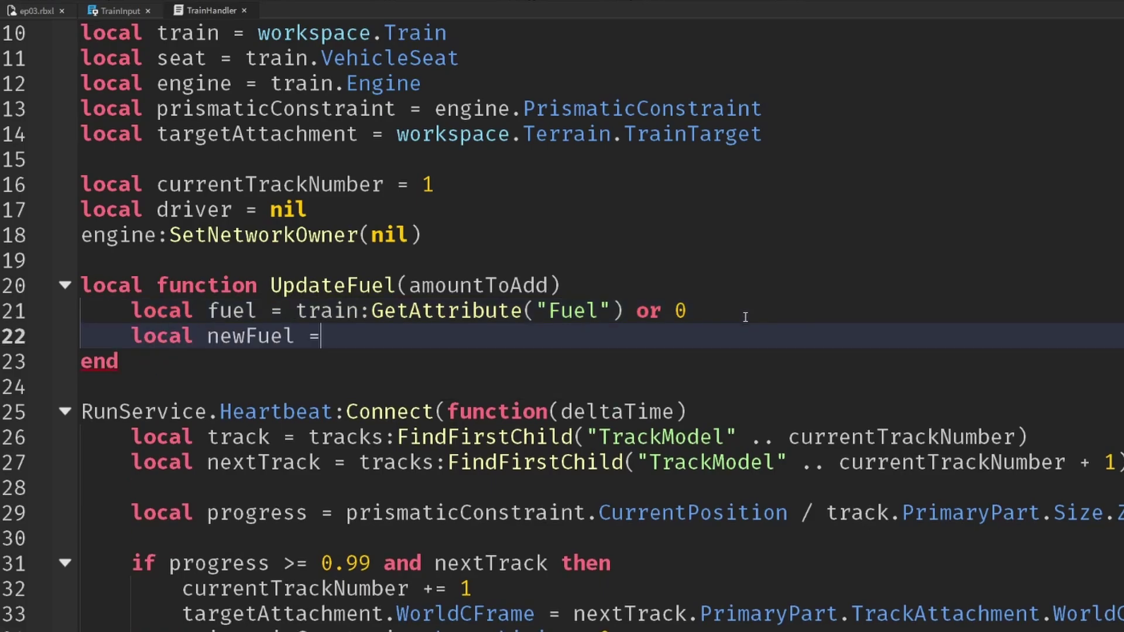
pyautogui.write(' = math.clamp')
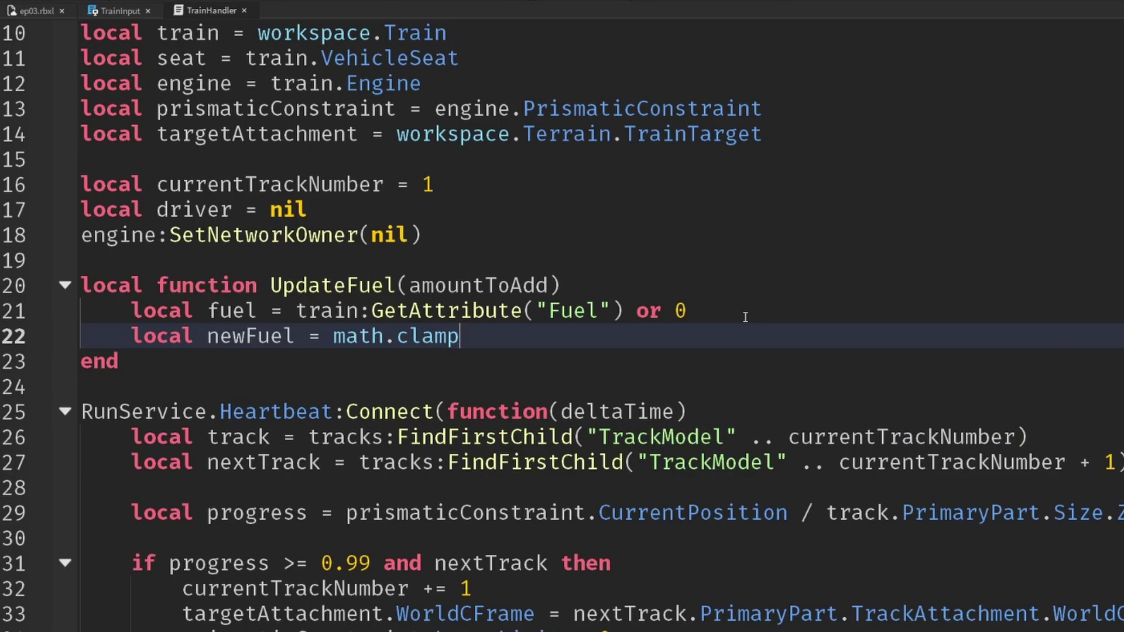
pyautogui.write('(')
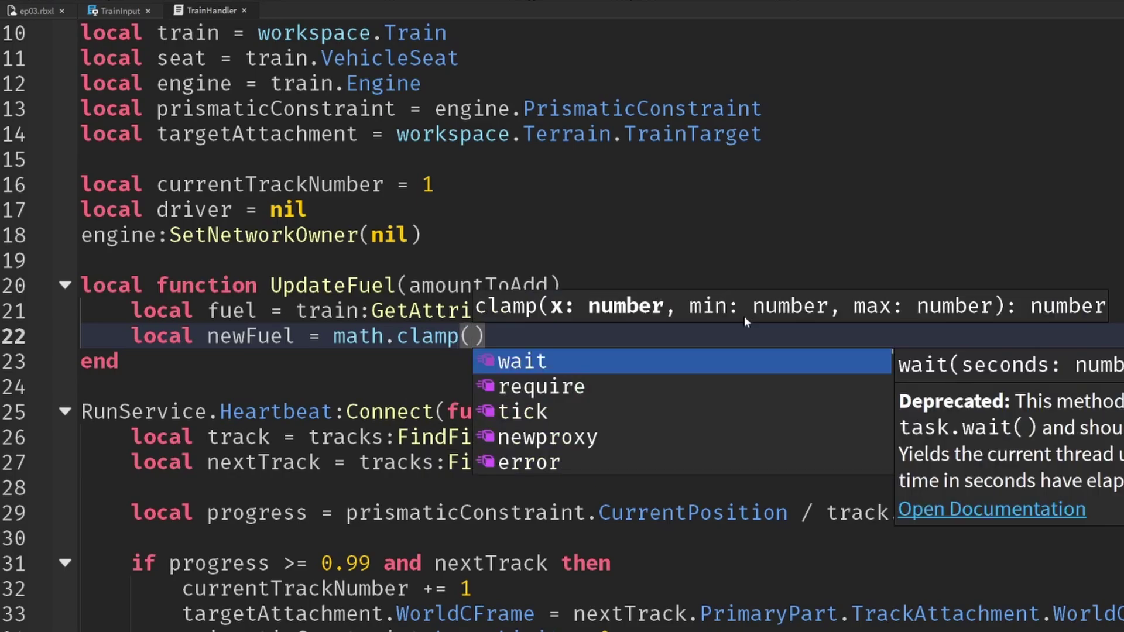
pyautogui.write('fuel + ')
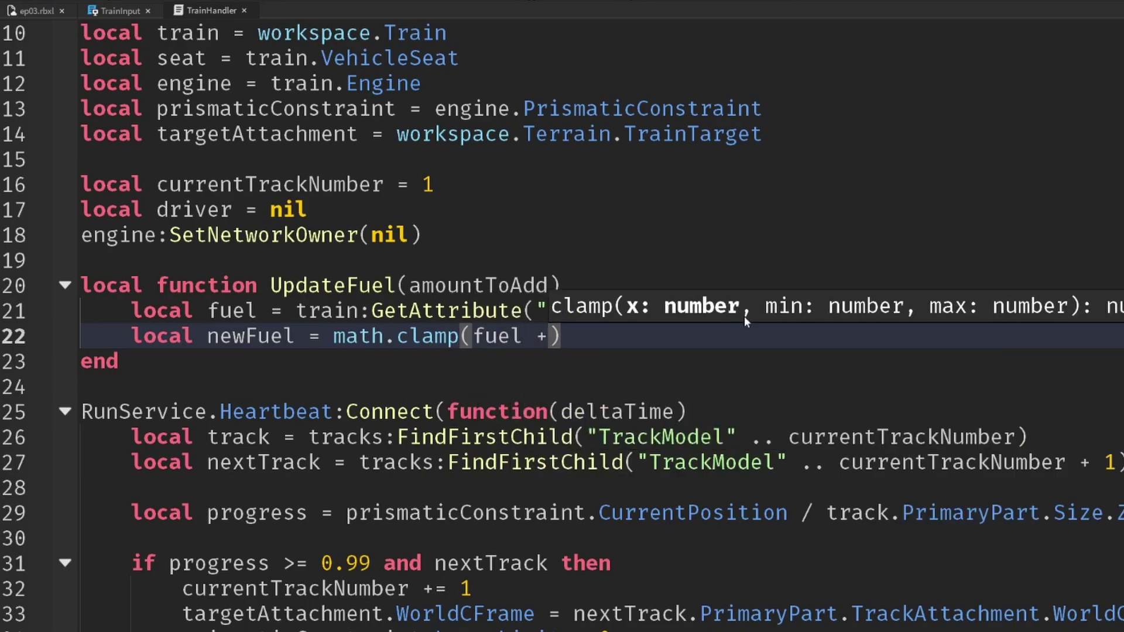
pyautogui.write('amo')
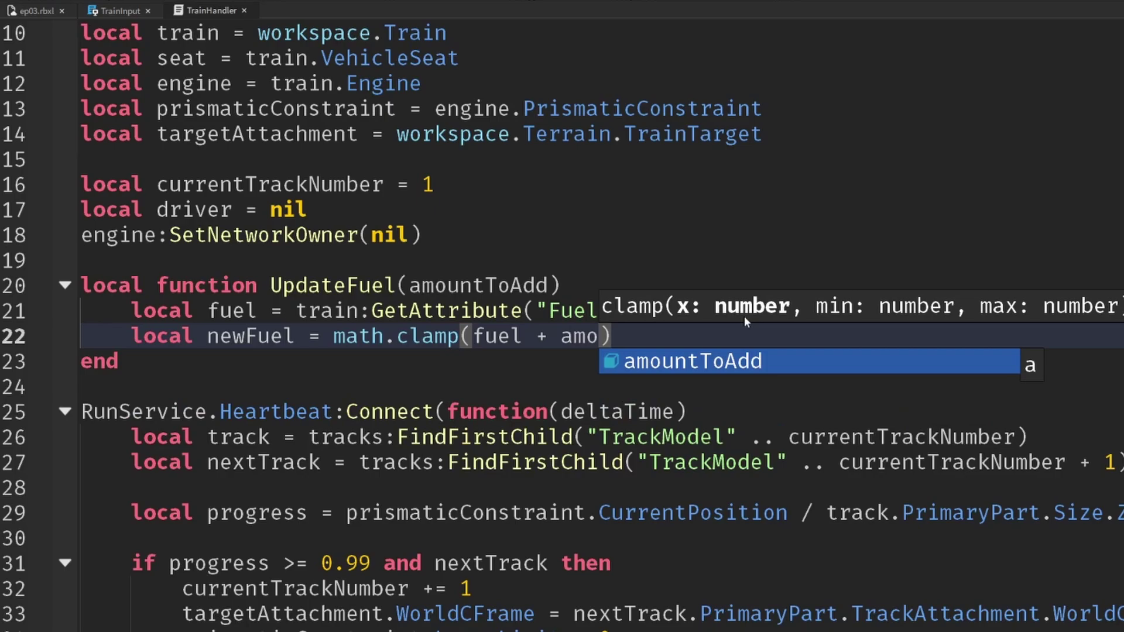
pyautogui.press('Tab')
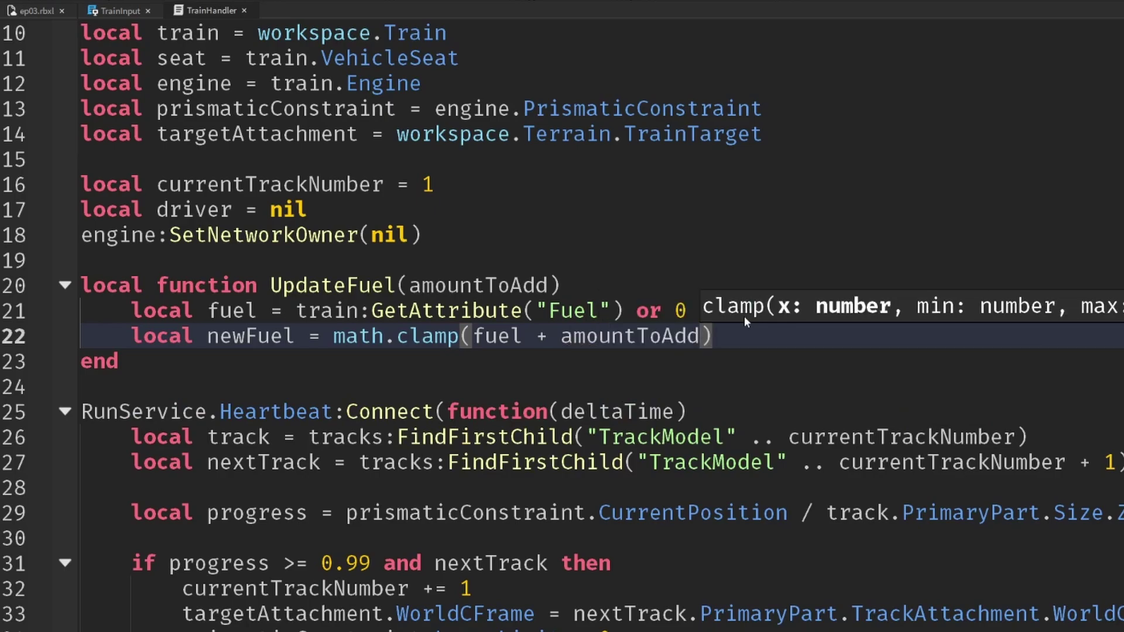
pyautogui.write(',')
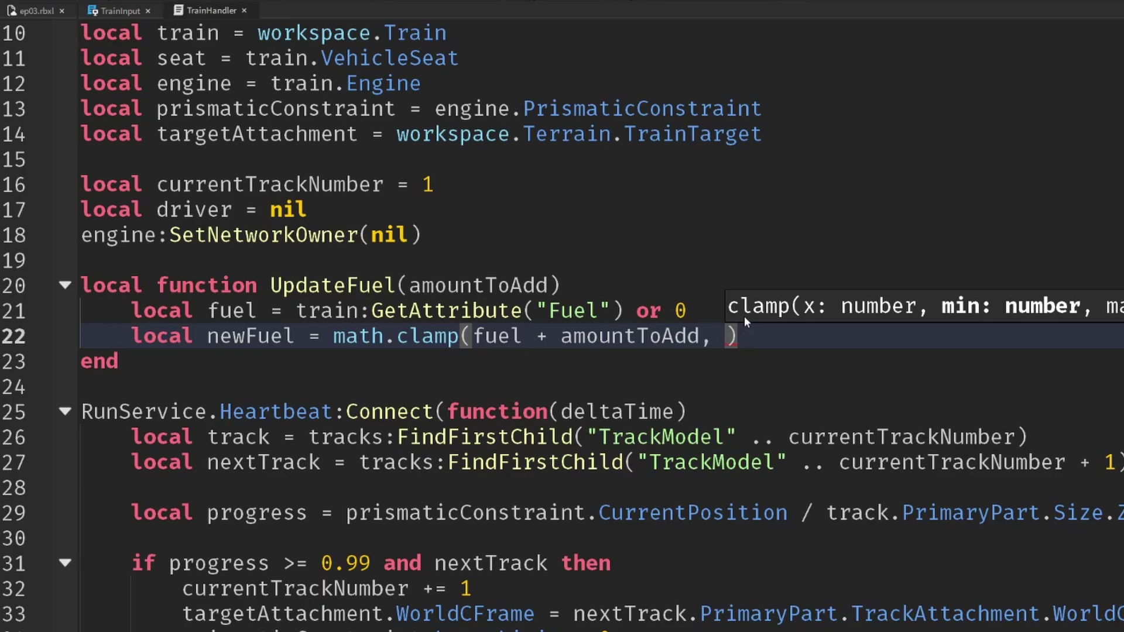
pyautogui.write('0,')
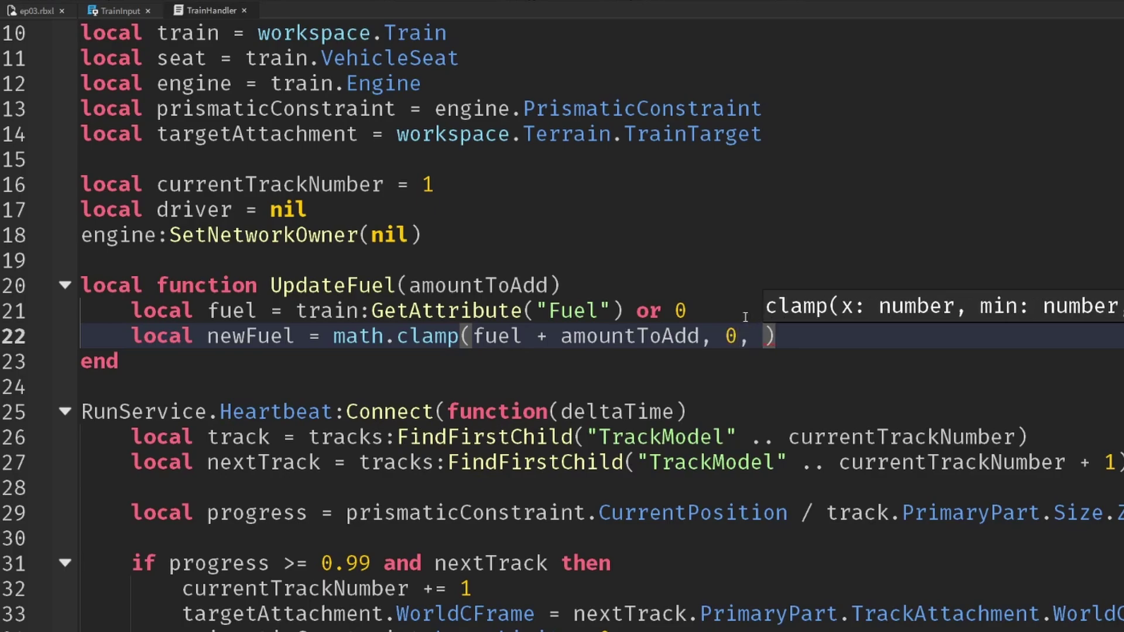
pyautogui.scroll(2, 562, 316)
pyautogui.scroll(1, 562, 316)
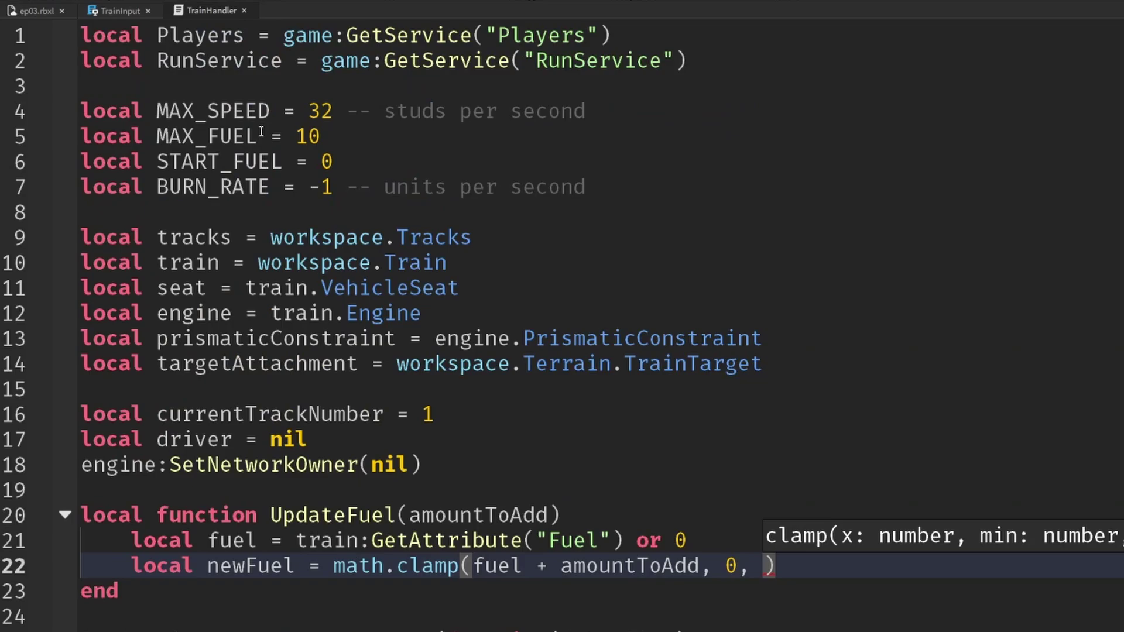
pyautogui.doubleClick(206, 136)
pyautogui.hotkey('ctrl', 'c')
pyautogui.scroll(-2, 758, 440)
pyautogui.click(767, 414)
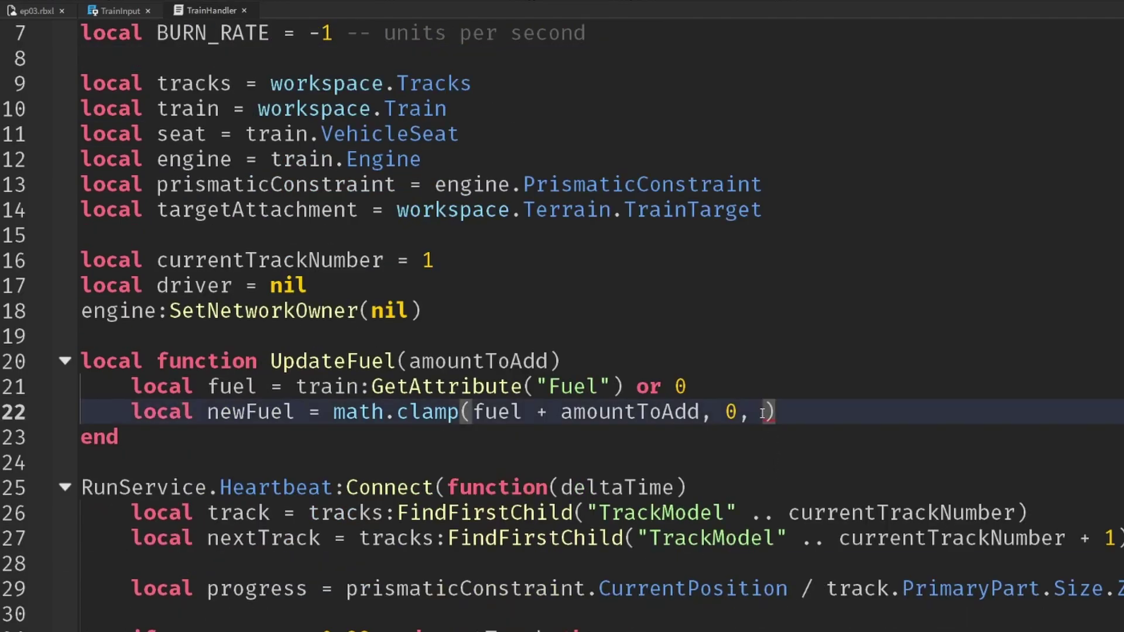
pyautogui.hotkey('ctrl', 'v')
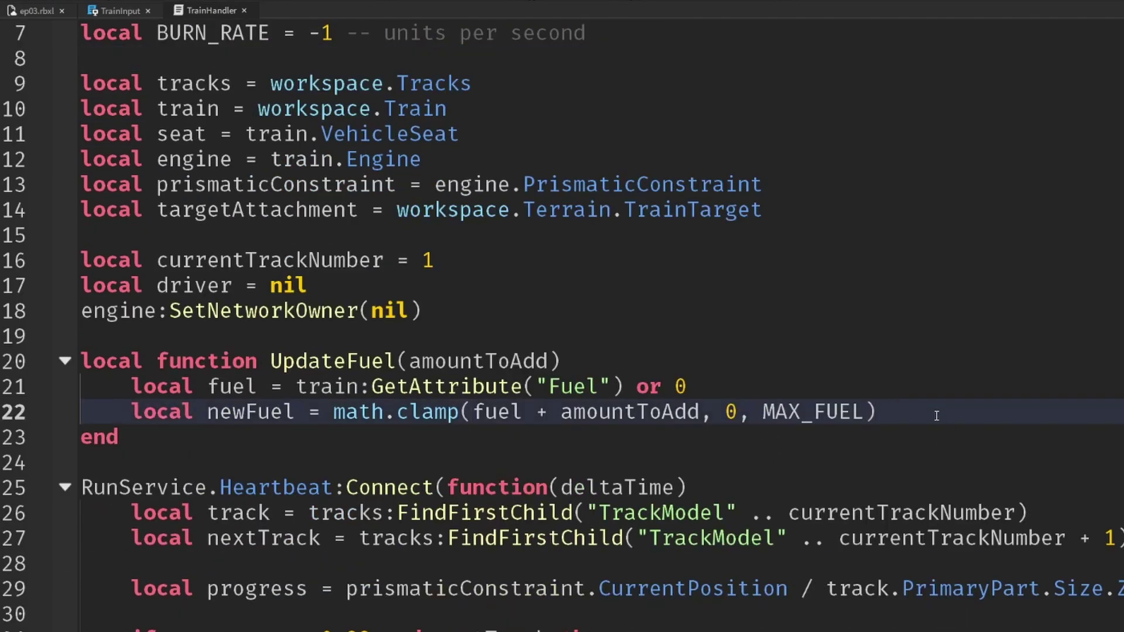
pyautogui.press('Return')
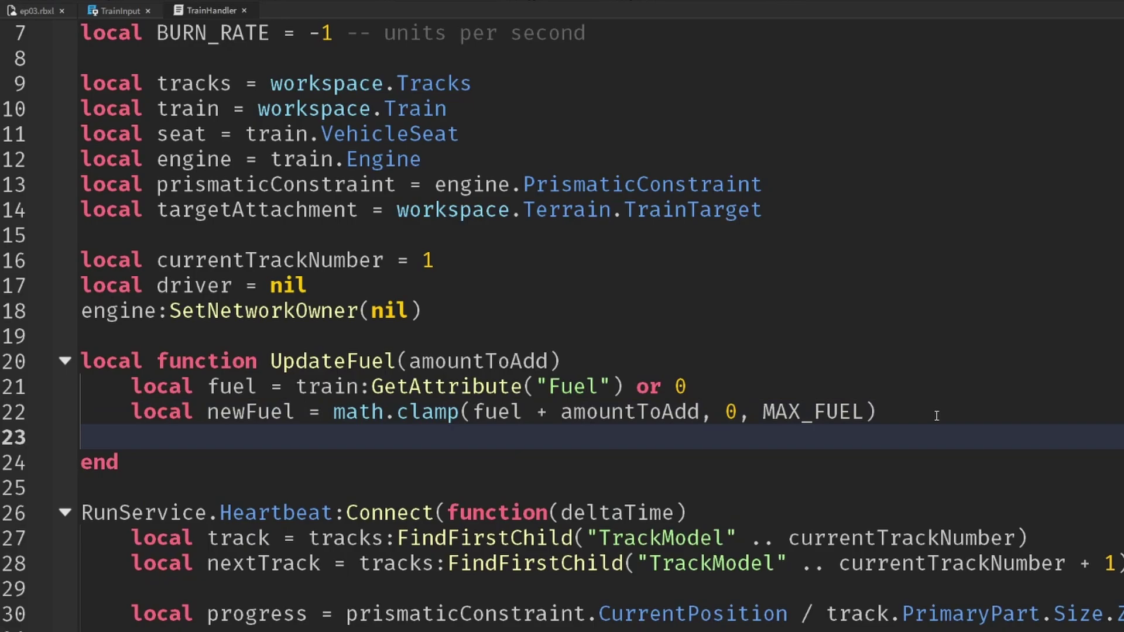
# Write train:SetAttribute("Fuel", newFuel) in UpdateFuel.
pyautogui.write('tr')
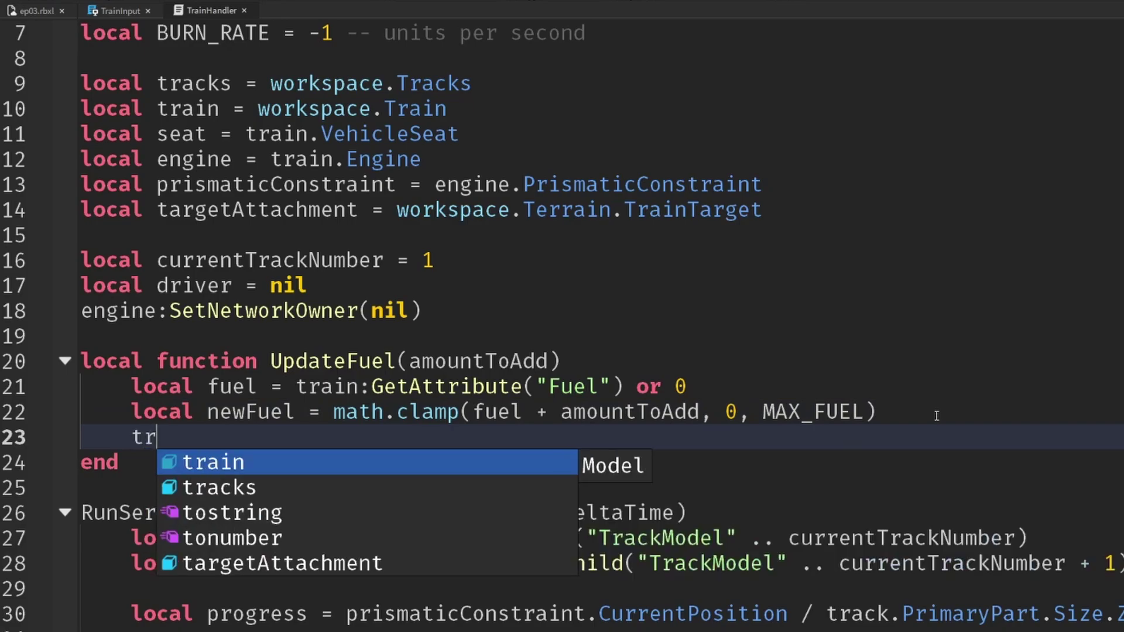
pyautogui.write('a')
pyautogui.press('Tab')
pyautogui.write(':S')
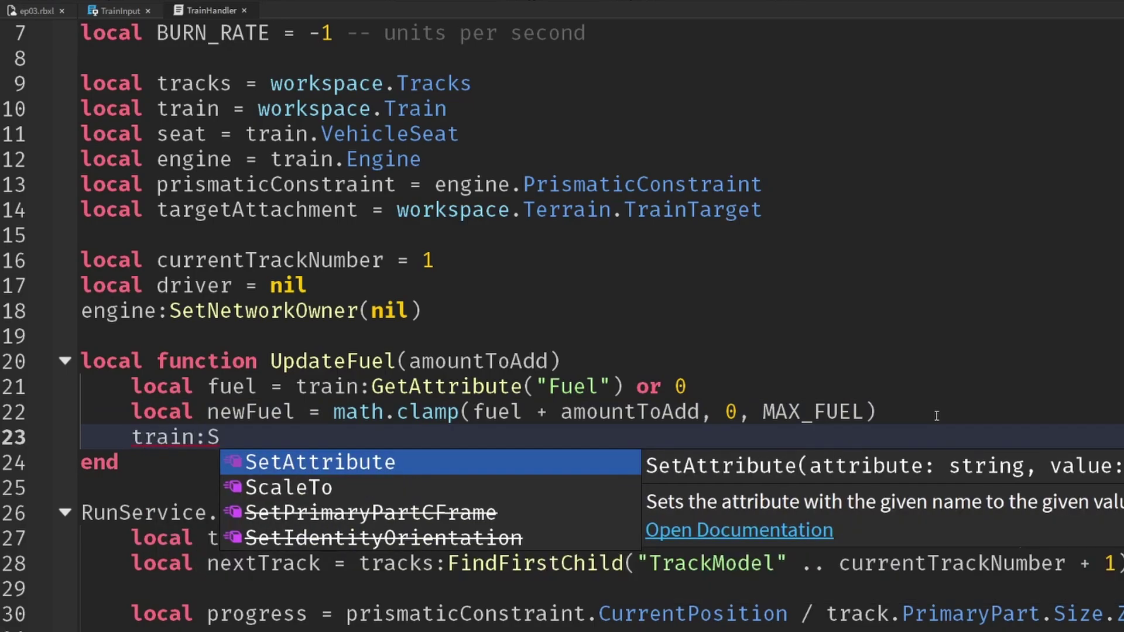
pyautogui.press('Tab')
pyautogui.write('"Fue')
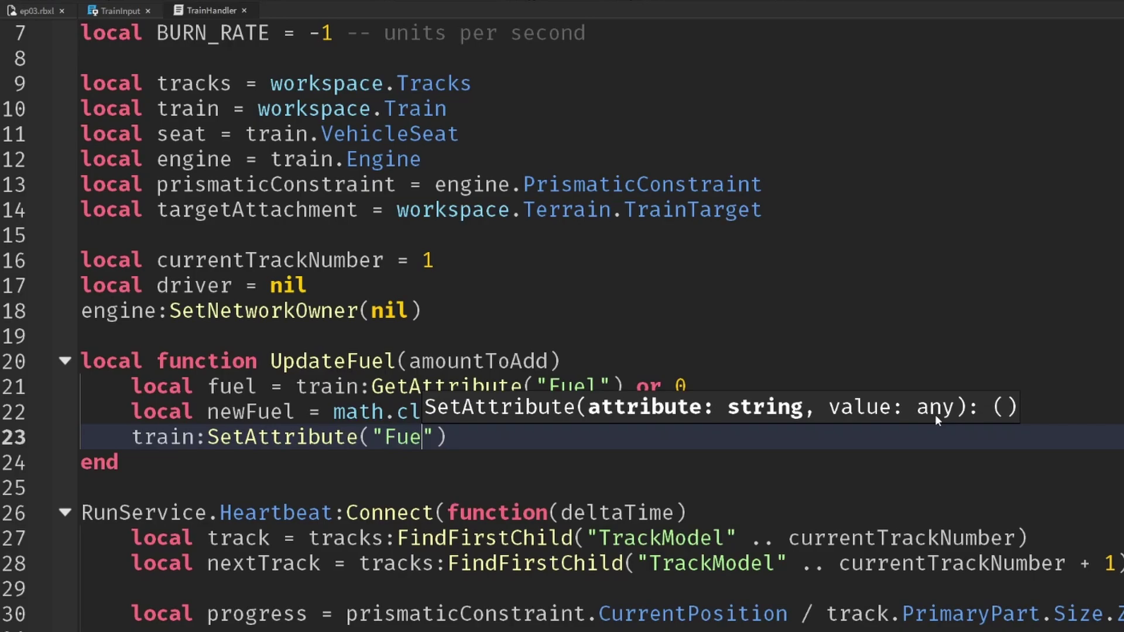
pyautogui.write('l", new')
pyautogui.press('Down')
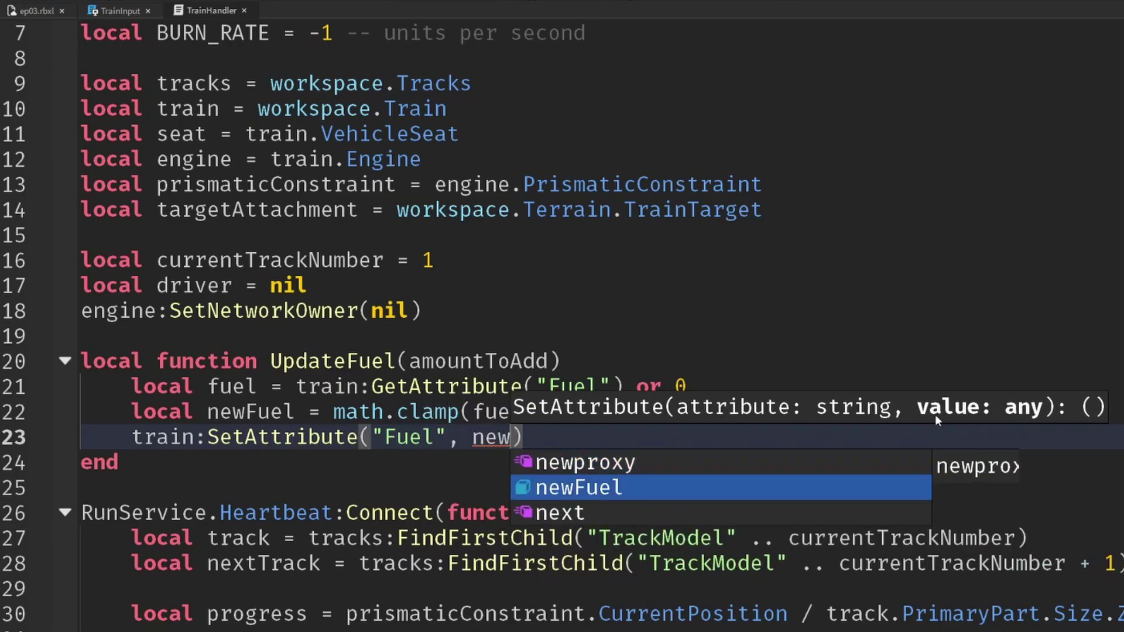
pyautogui.press('Tab')
# Add an 'if newFuel > 0 then' branch containing the comment '-- keep moving on!'.
pyautogui.scroll(-2, 286, 282)
pyautogui.press('End')
pyautogui.press('Return')
pyautogui.press('Return')
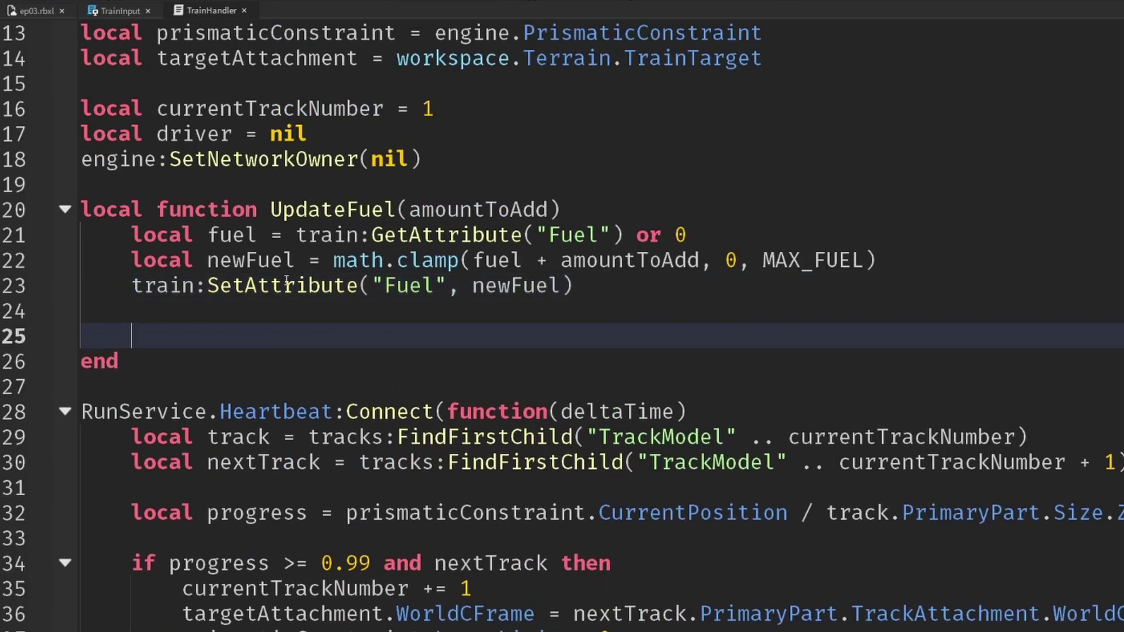
pyautogui.click(241, 259)
pyautogui.click(207, 332)
pyautogui.write('if')
pyautogui.write(' new')
pyautogui.press('Down')
pyautogui.press('Tab')
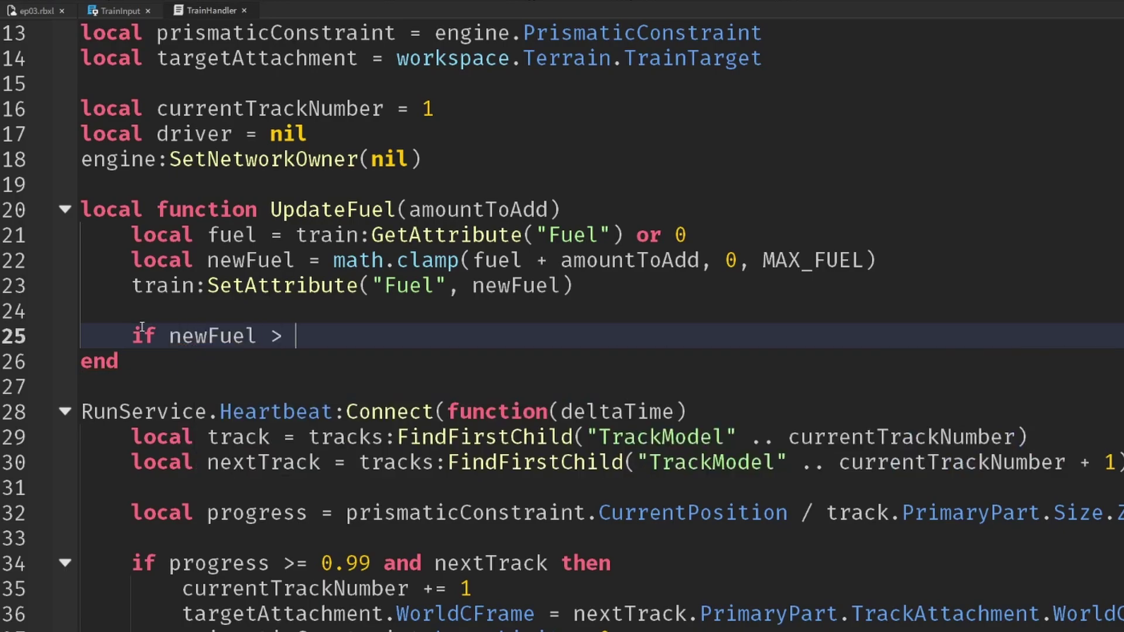
pyautogui.write('0 th')
pyautogui.press('Tab')
pyautogui.press('Return')
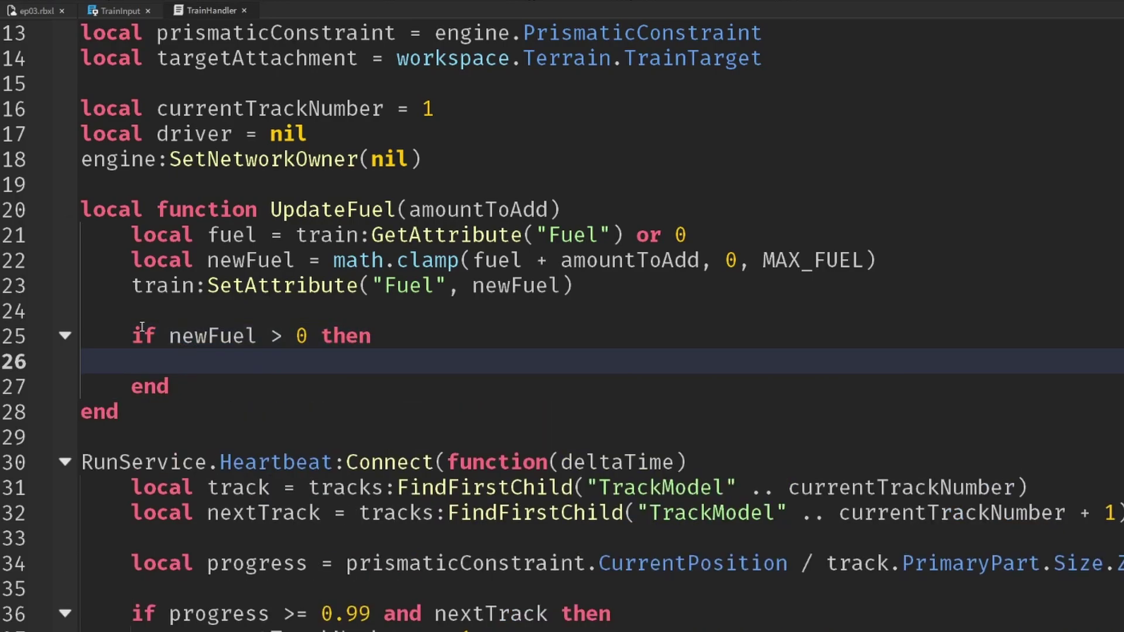
pyautogui.write('-- keep mo')
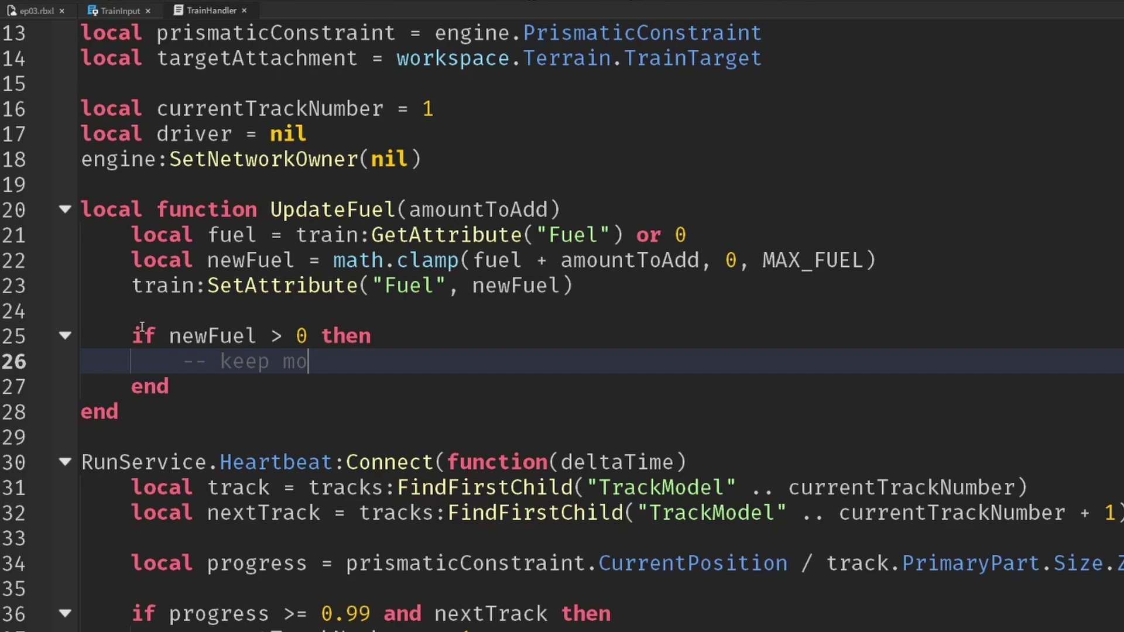
pyautogui.write('ving on!')
pyautogui.press('Return')
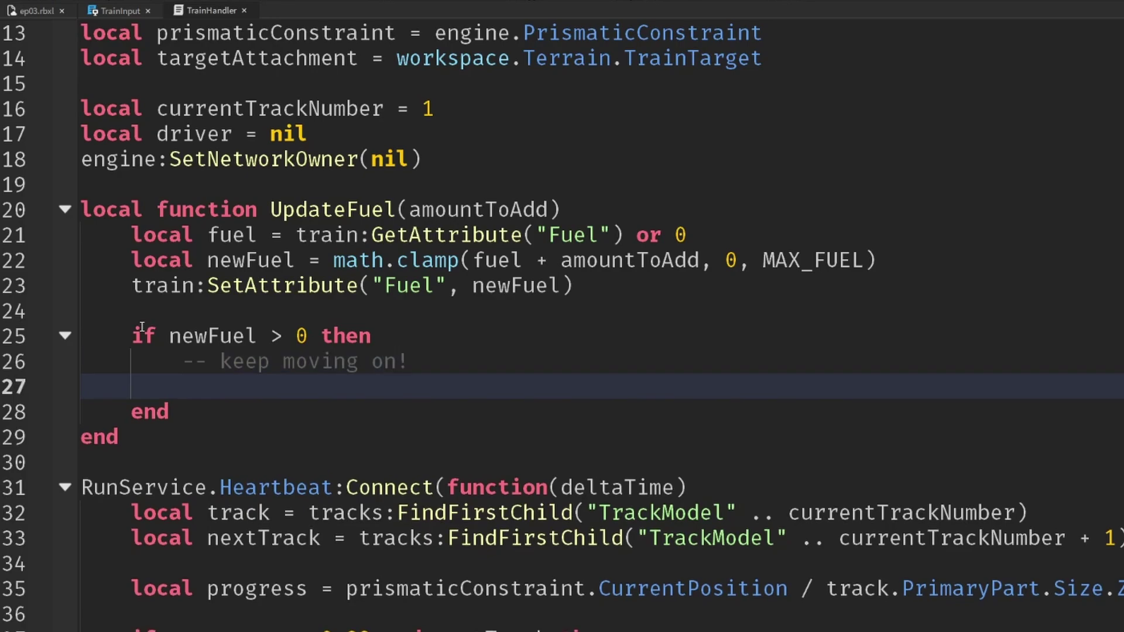
# Look over the train and its fuel gauge in the 3D viewport.
pyautogui.click(35, 11)
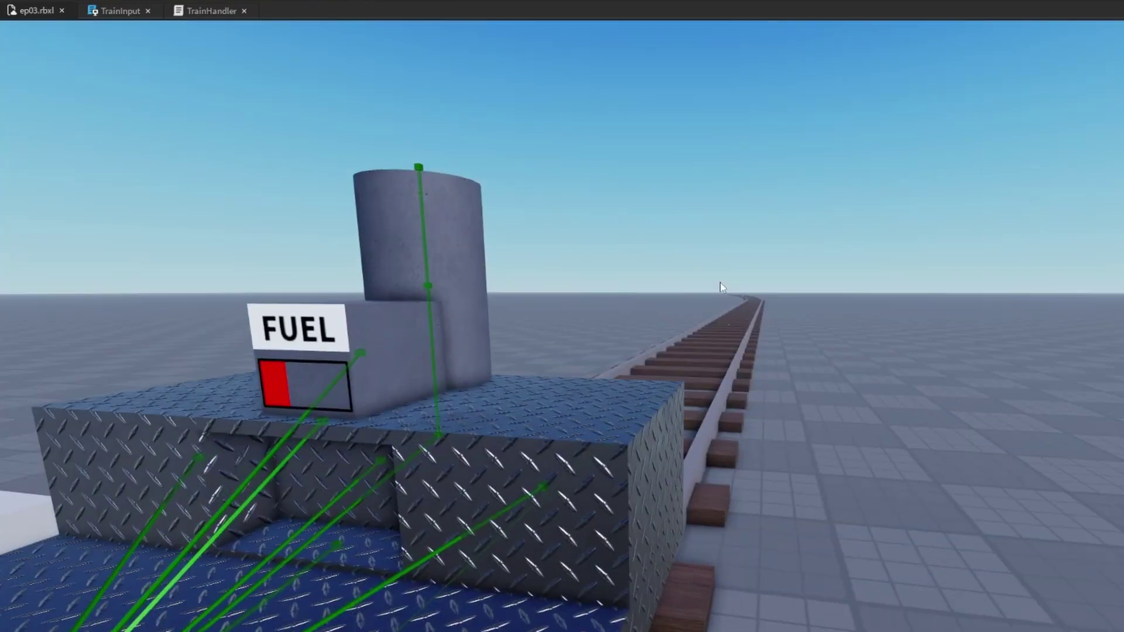
pyautogui.moveTo(721, 285); pyautogui.dragTo(259, 176, button='right')
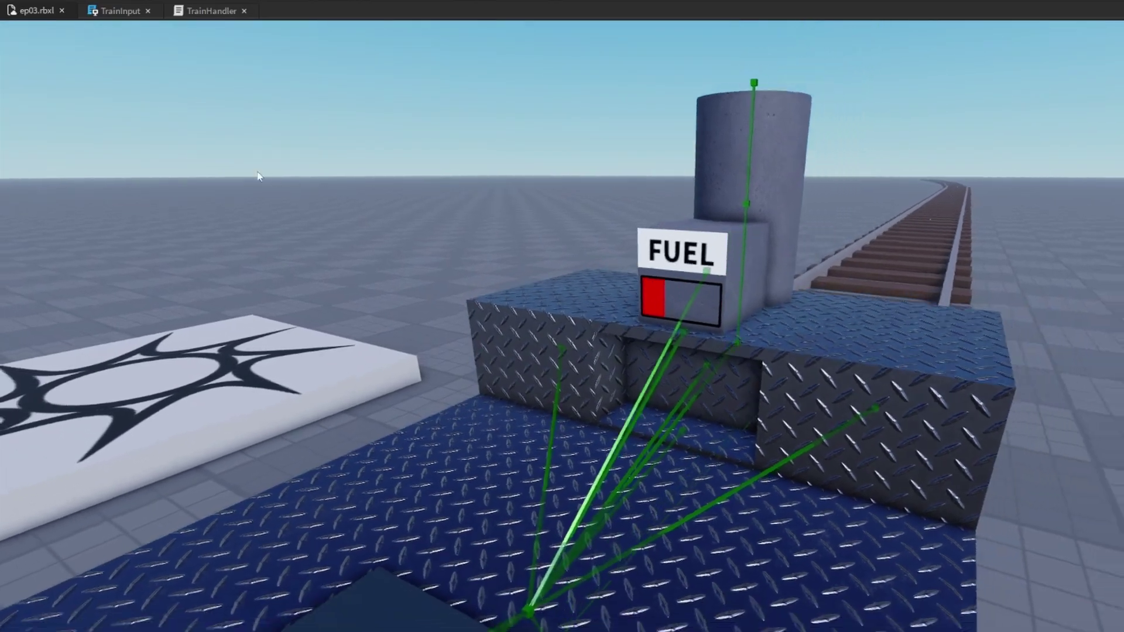
pyautogui.scroll(-2, 259, 176)
# Declare local fire = train.Firebase.ParticleEmitter below the targetAttachment line.
pyautogui.click(210, 10)
pyautogui.scroll(3, 880, 289)
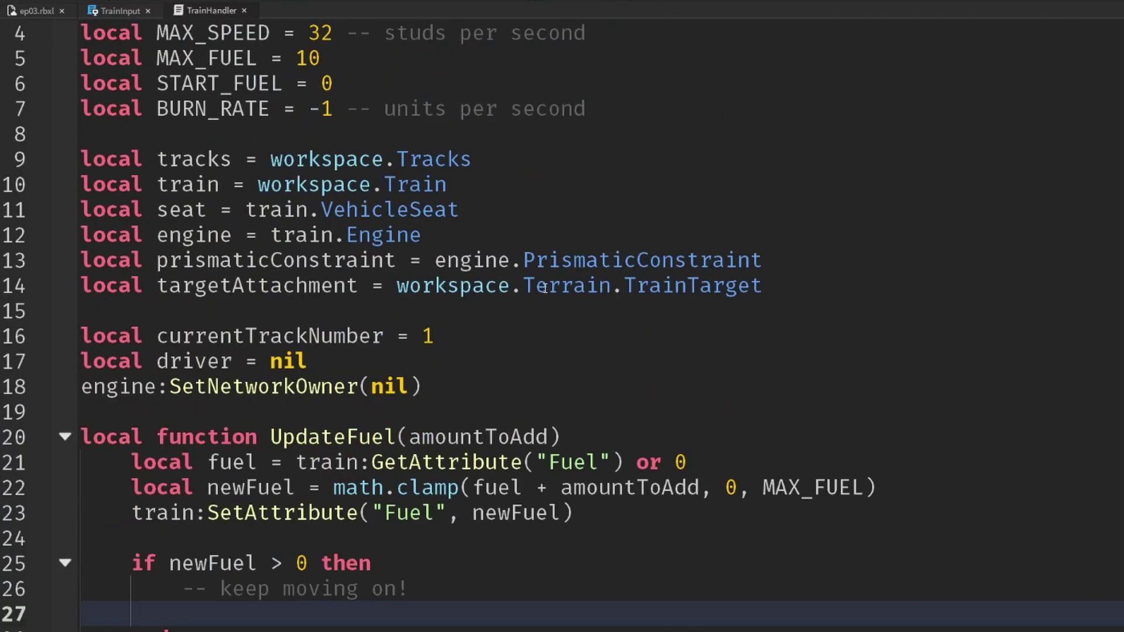
pyautogui.click(881, 287)
pyautogui.press('Return')
pyautogui.write('local ')
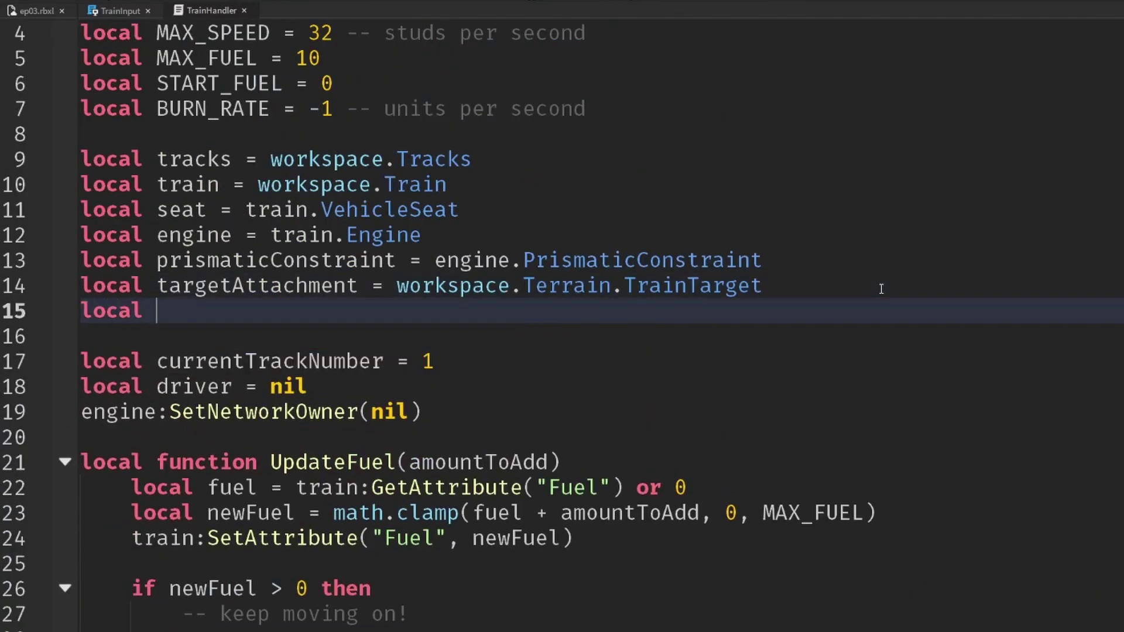
pyautogui.write('fire = ')
pyautogui.write('tra')
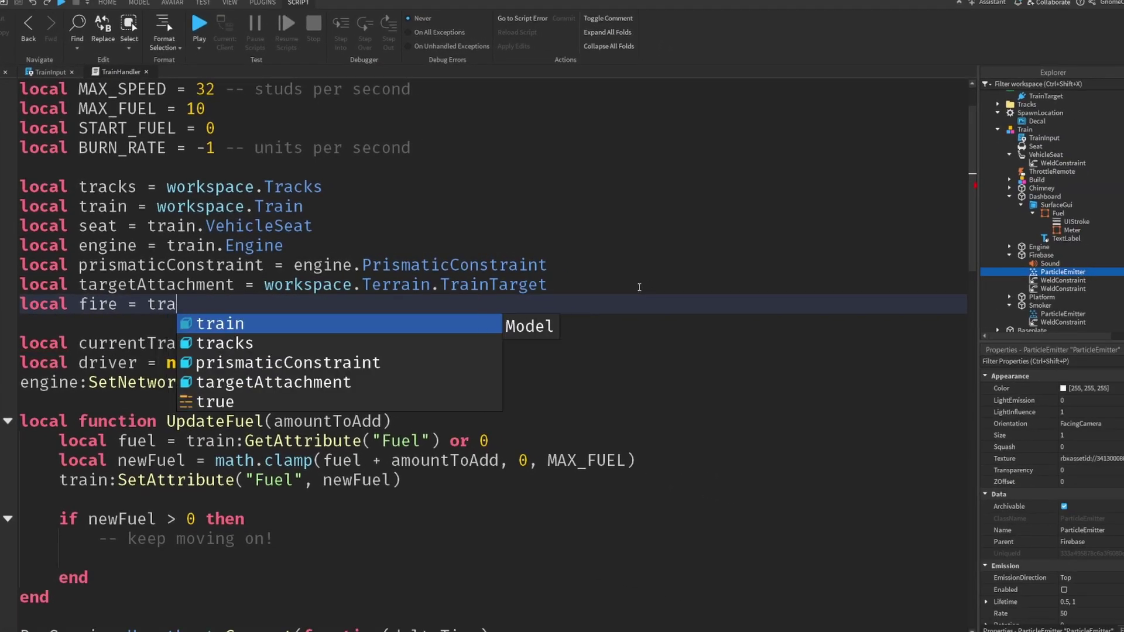
pyautogui.write('in.')
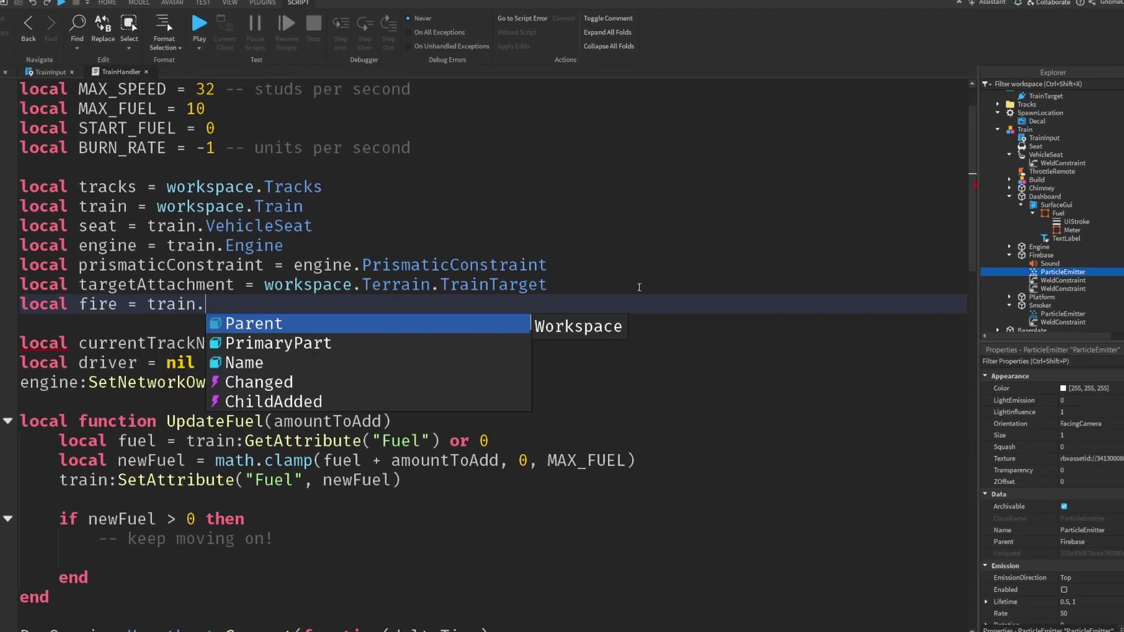
pyautogui.write('F')
pyautogui.press('Tab')
pyautogui.write('.')
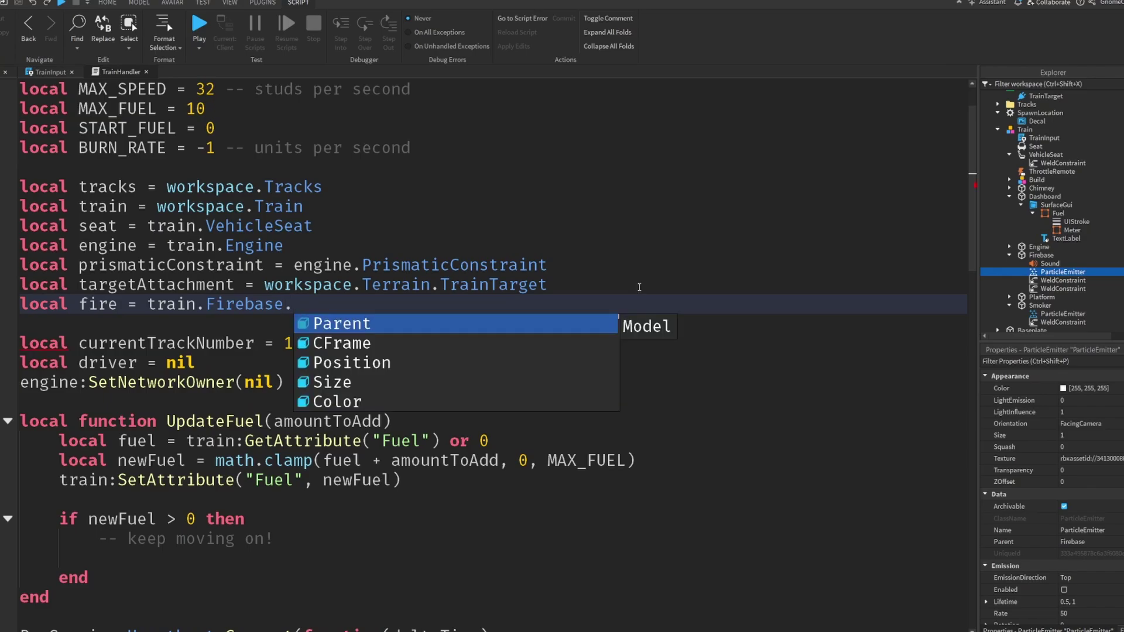
pyautogui.write('Par')
pyautogui.press('Down')
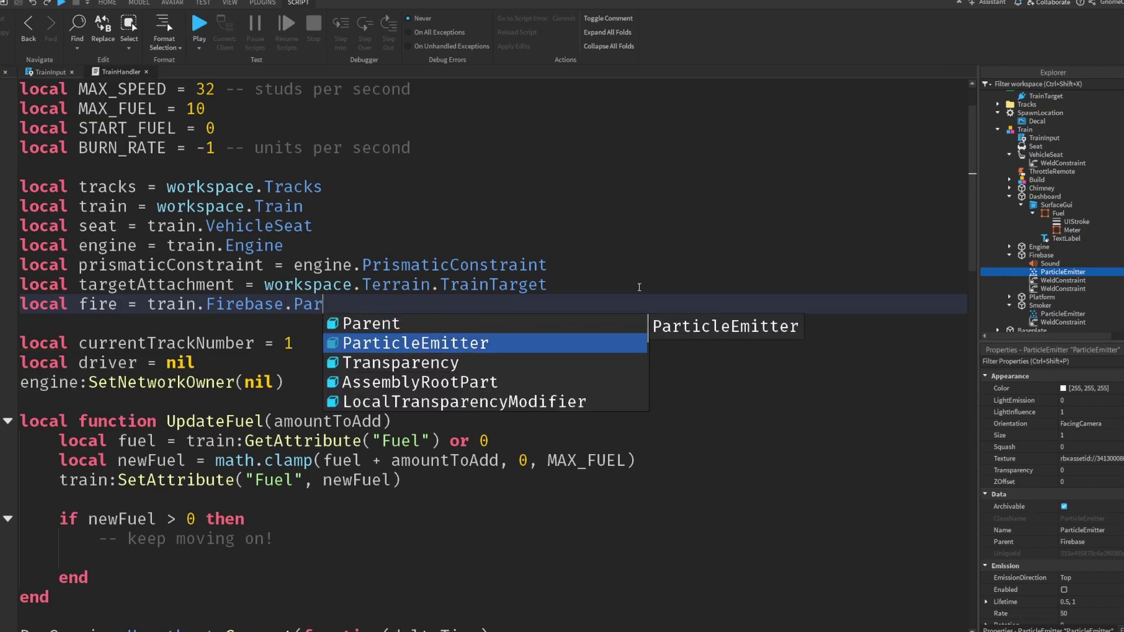
pyautogui.press('Tab')
pyautogui.press('Return')
# Declare local smoke = train.Smoker.ParticleEmitter.
pyautogui.write('local s')
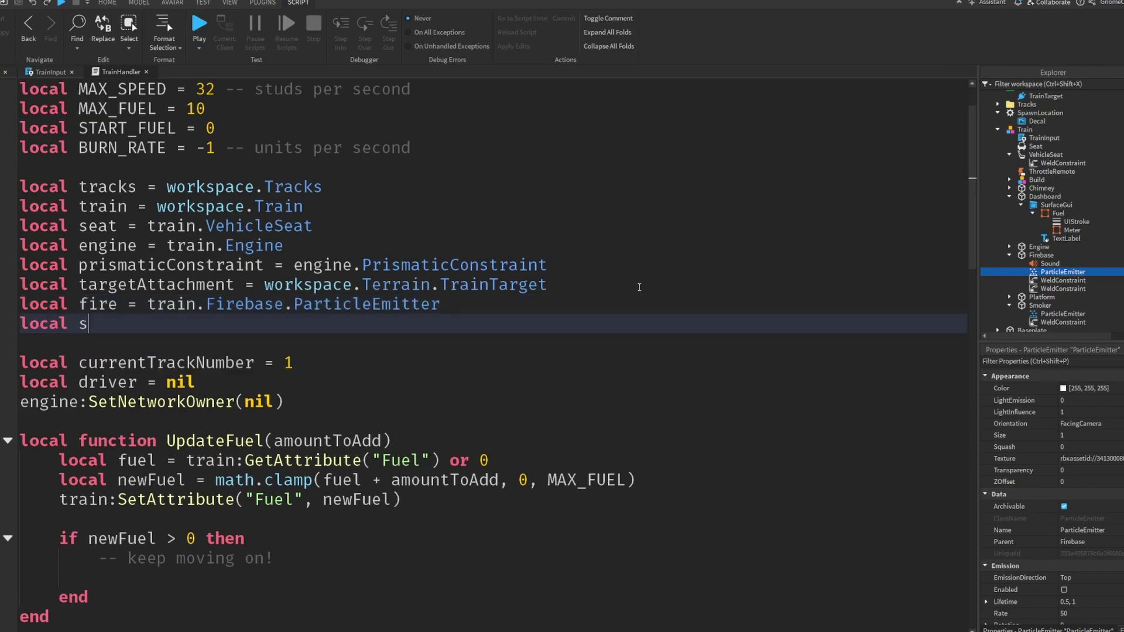
pyautogui.write('moke')
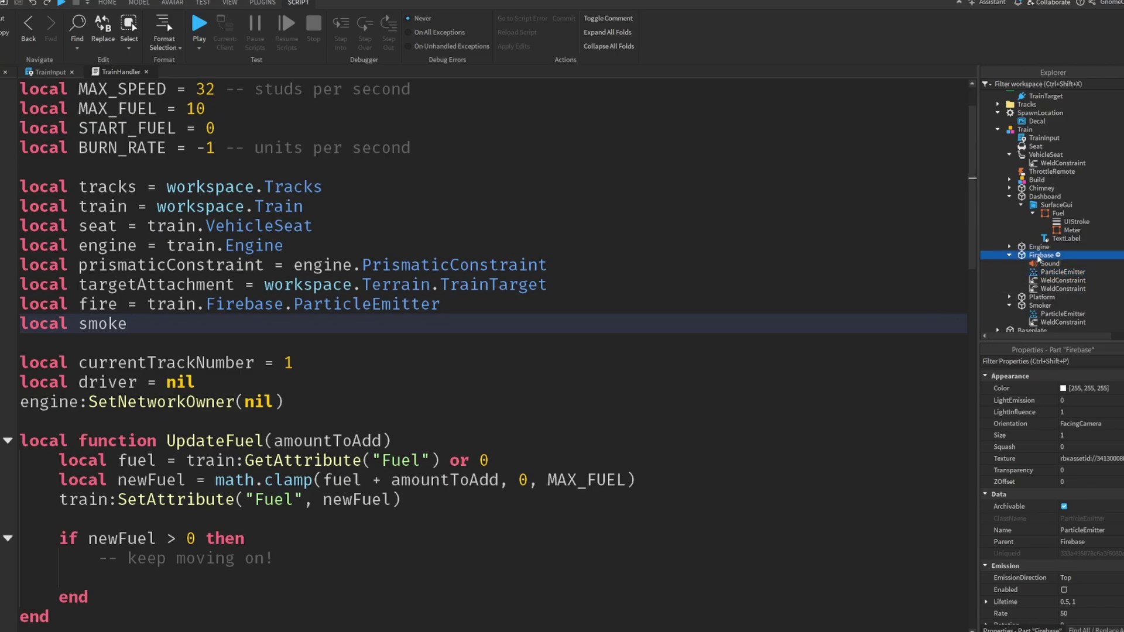
pyautogui.click(216, 332)
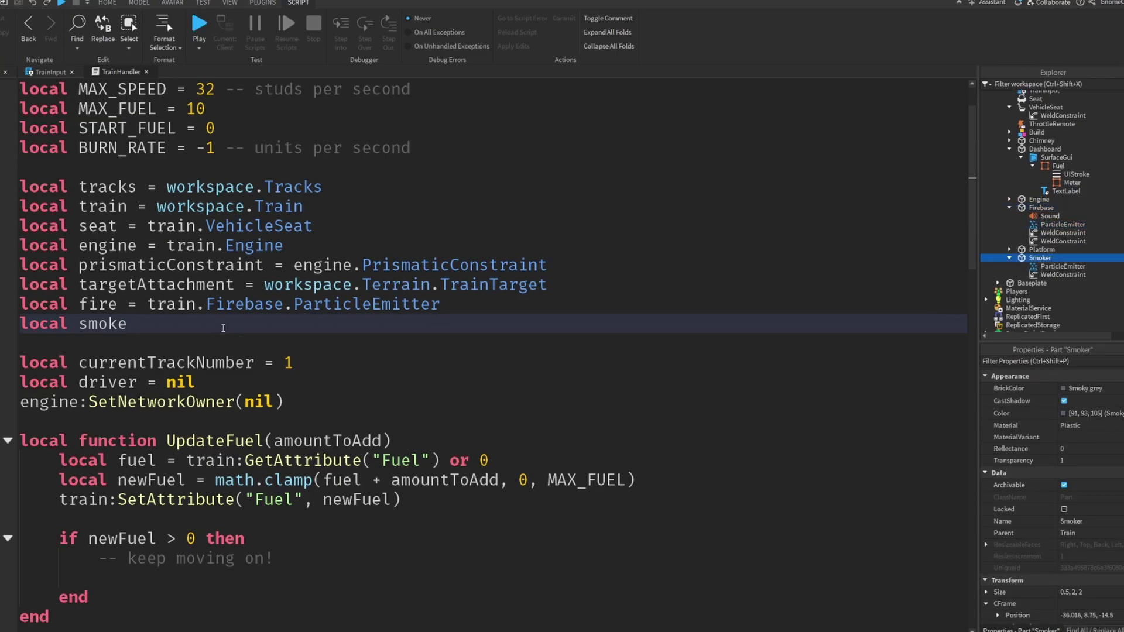
pyautogui.write('= train.S')
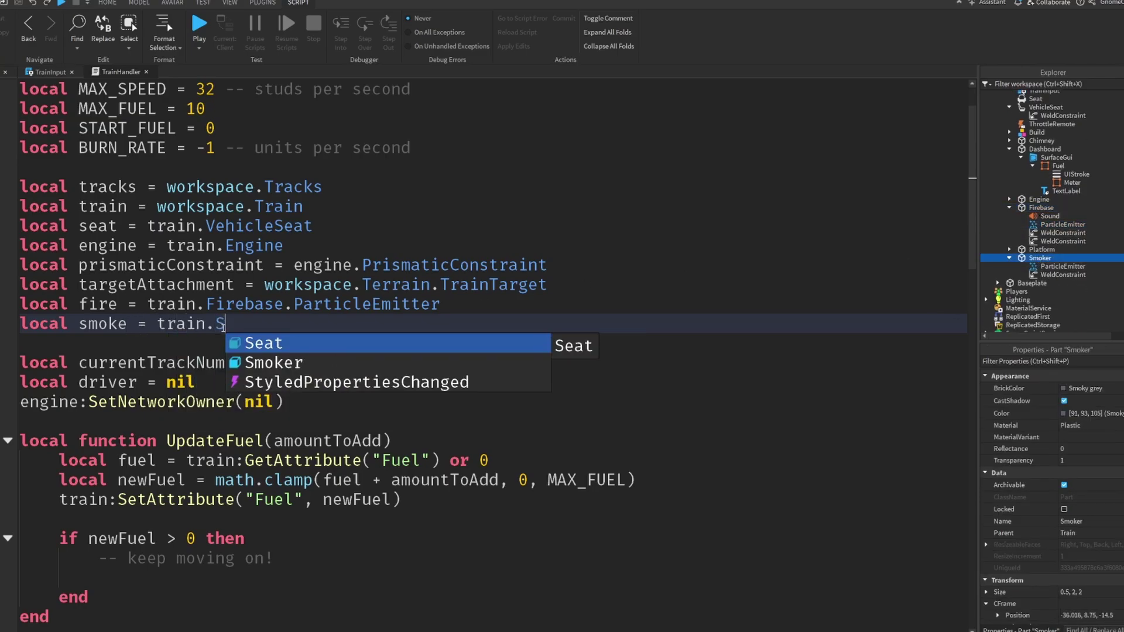
pyautogui.write('m')
pyautogui.press('Tab')
pyautogui.write('.Pa')
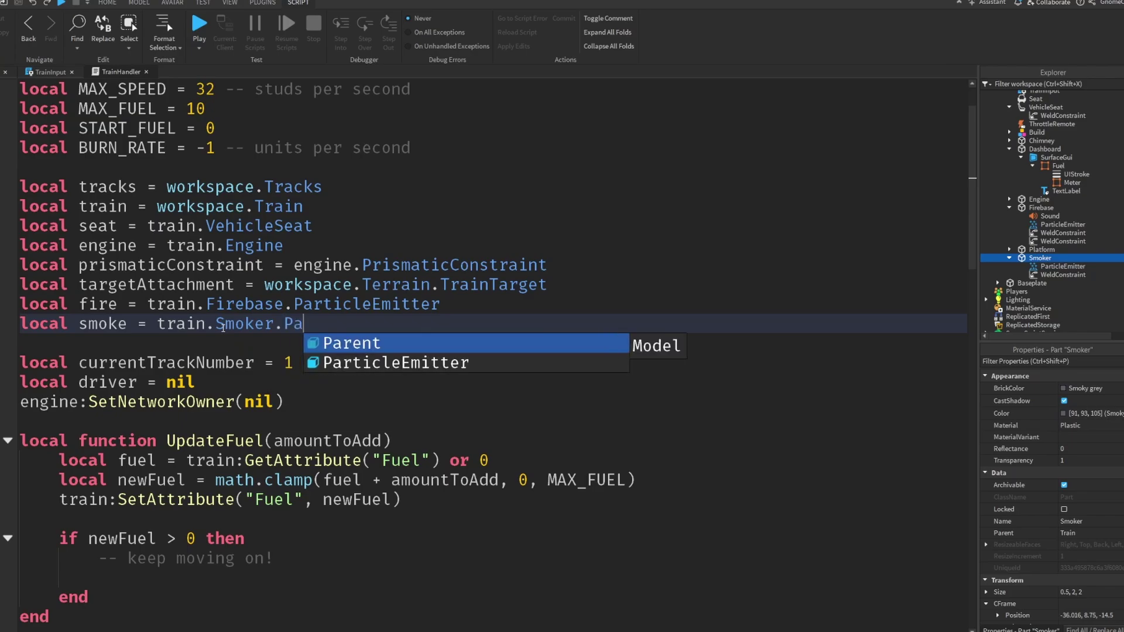
pyautogui.press('Down')
pyautogui.press('Tab')
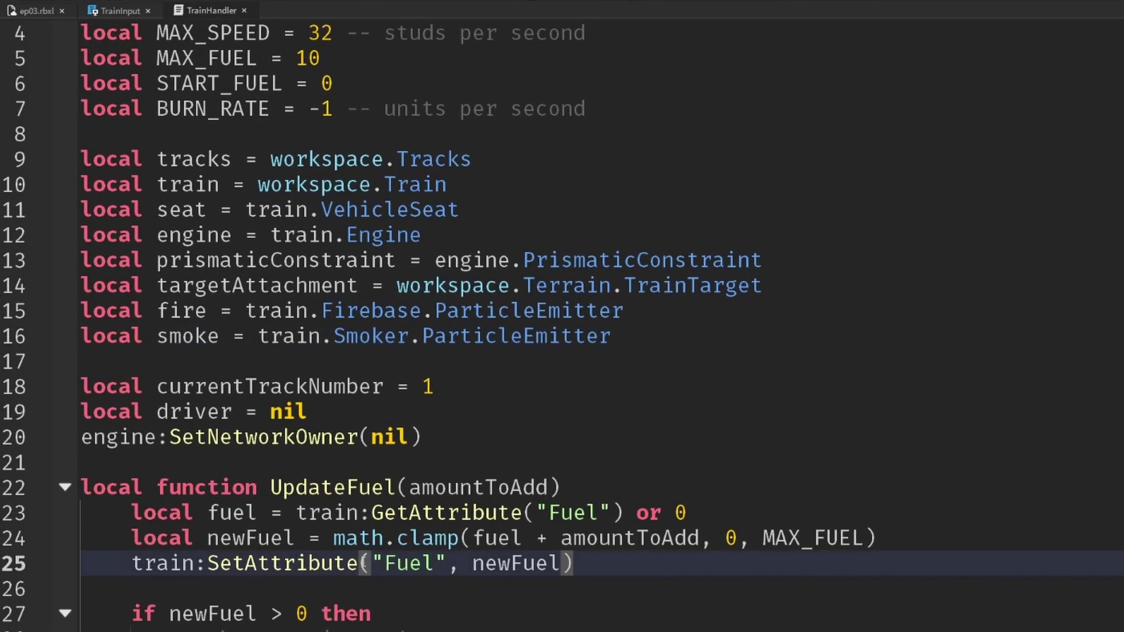
# Set fire.Enabled = true inside the newFuel > 0 branch.
pyautogui.click(294, 513)
pyautogui.doubleClick(182, 159)
pyautogui.hotkey('ctrl', 'c')
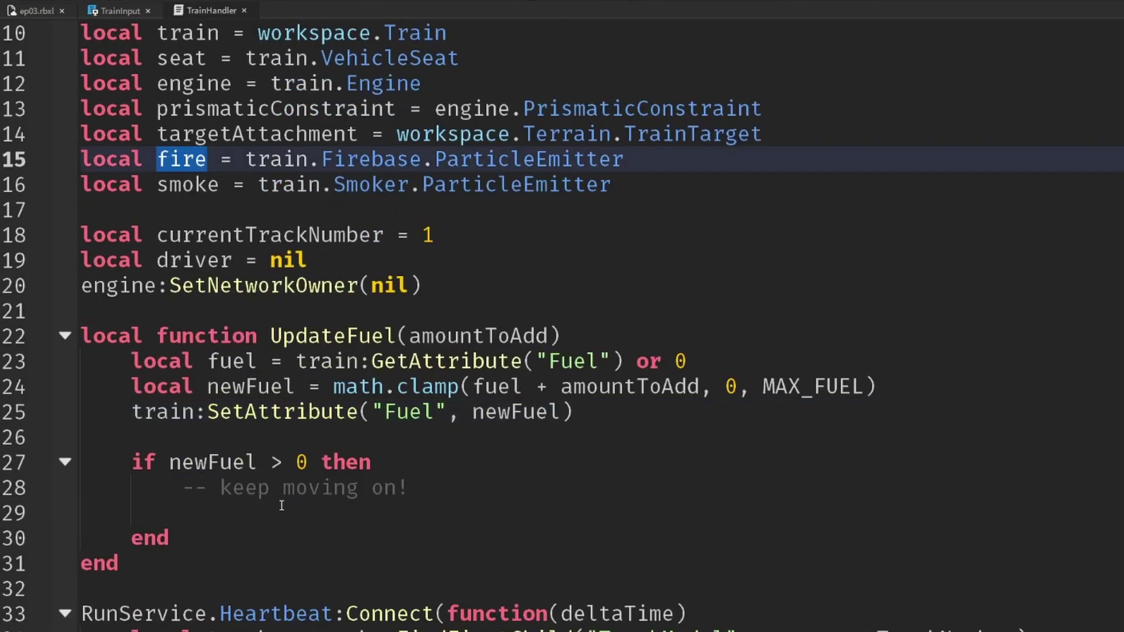
pyautogui.click(281, 509)
pyautogui.hotkey('ctrl', 'v')
pyautogui.write('.En')
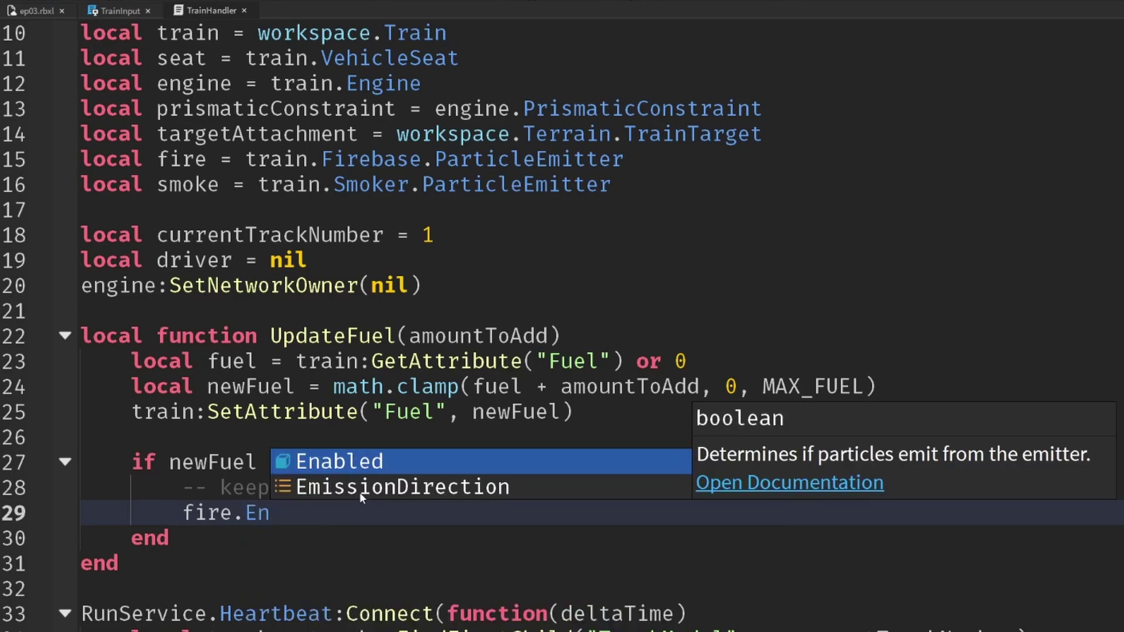
pyautogui.press('Tab')
pyautogui.write('= tr')
pyautogui.press('Tab')
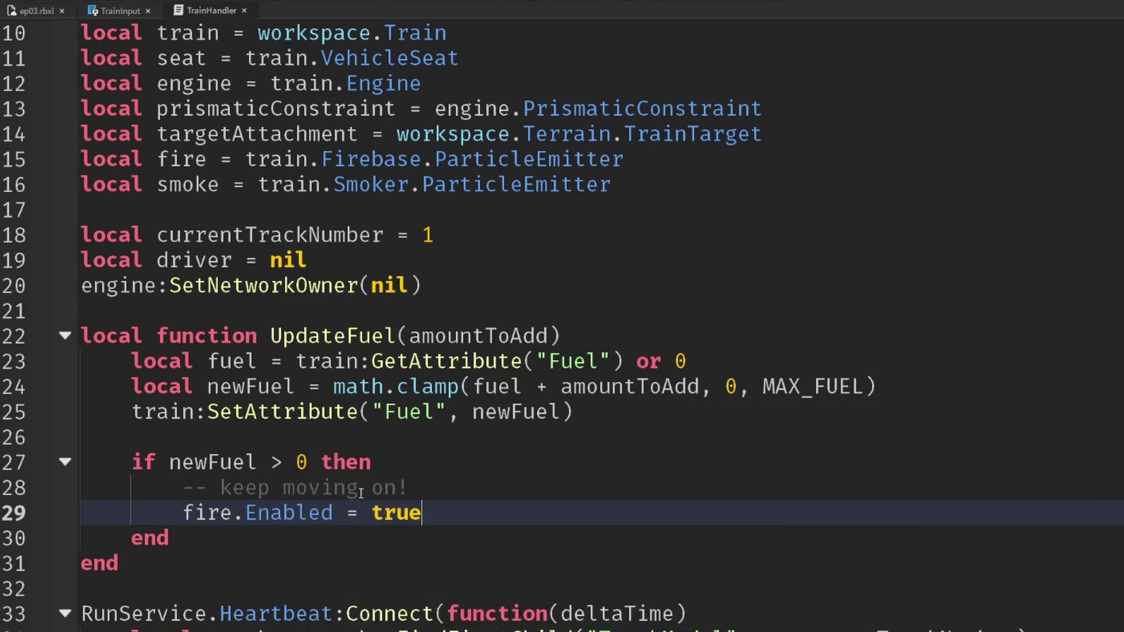
pyautogui.press('Return')
# Add an else branch that sets fire.Enabled = false.
pyautogui.write('els')
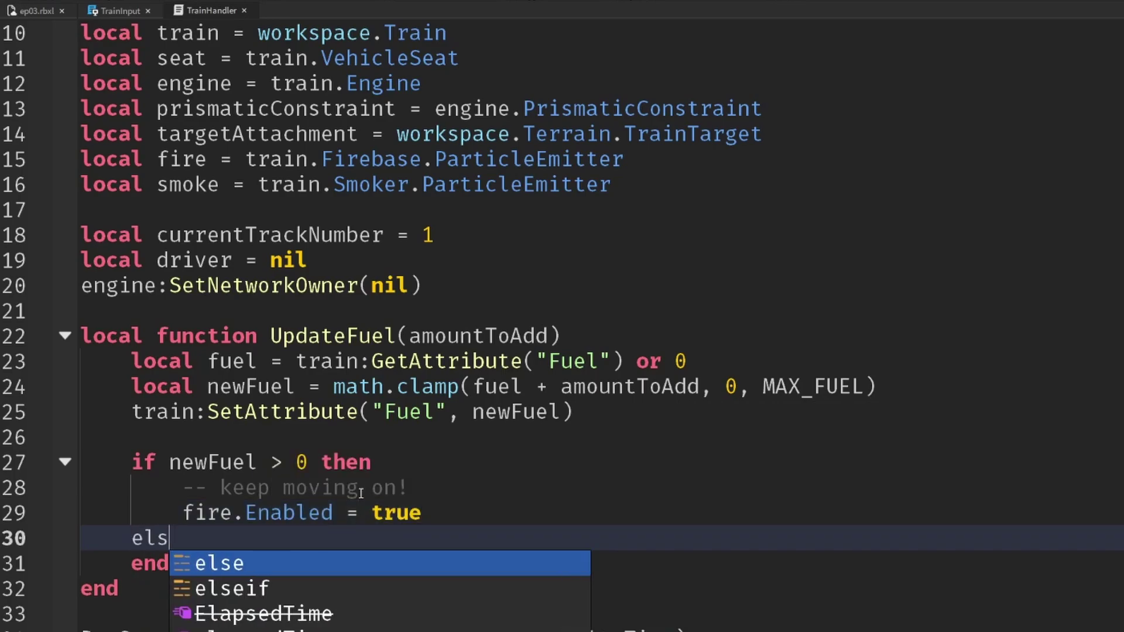
pyautogui.press('Tab')
pyautogui.press('Return')
pyautogui.scroll(-1, 361, 493)
pyautogui.press('Tab')
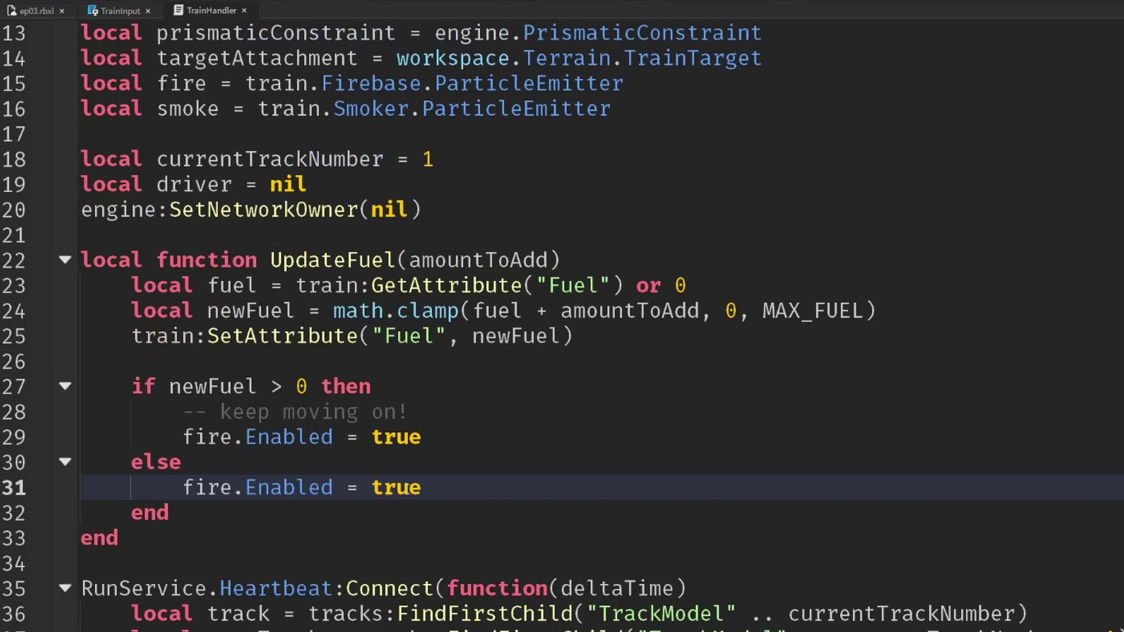
pyautogui.doubleClick(396, 486)
pyautogui.write('fa')
pyautogui.press('Tab')
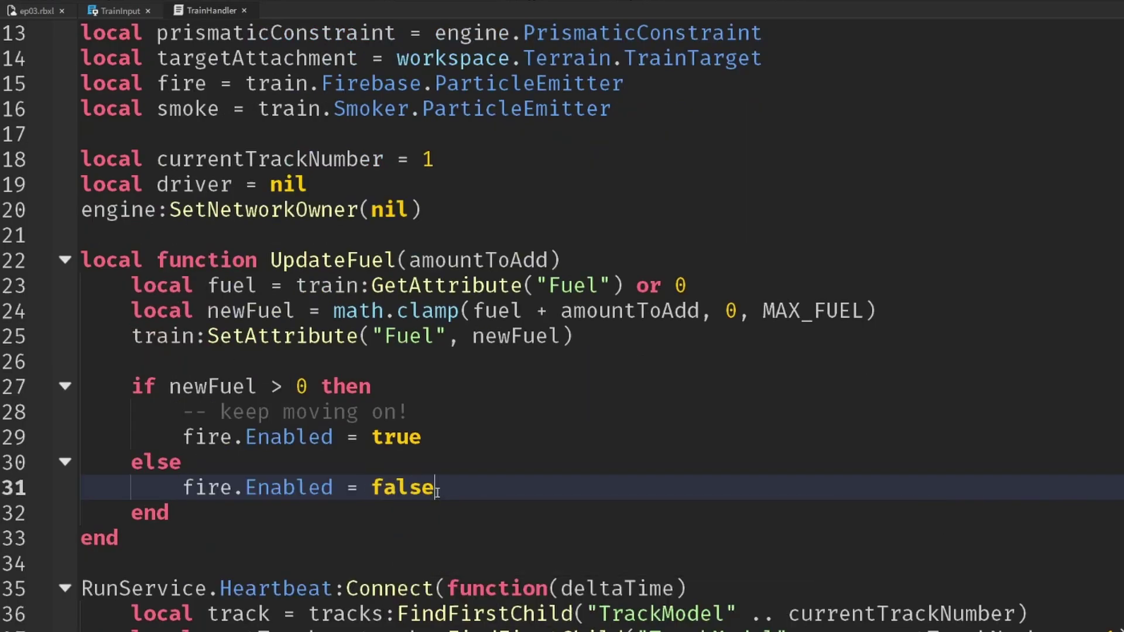
# Insert warn("No fuel!") above fire.Enabled = false in the else branch.
pyautogui.click(472, 462)
pyautogui.press('Return')
pyautogui.write('warn')
pyautogui.press('Escape')
pyautogui.write('9')
pyautogui.press('BackSpace')
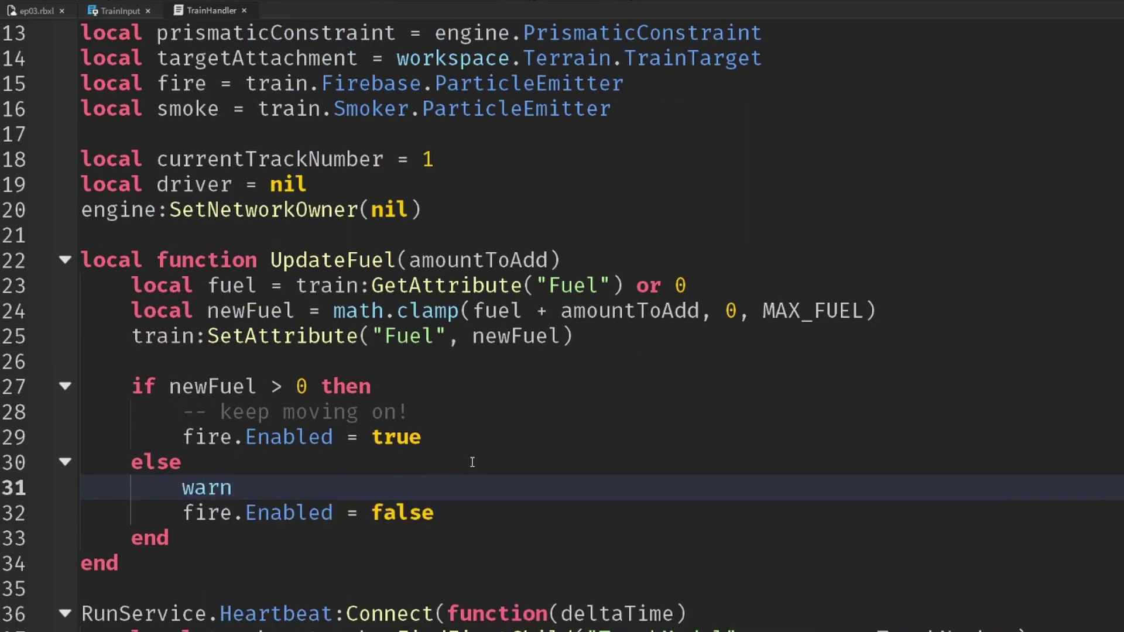
pyautogui.write('("No fuel')
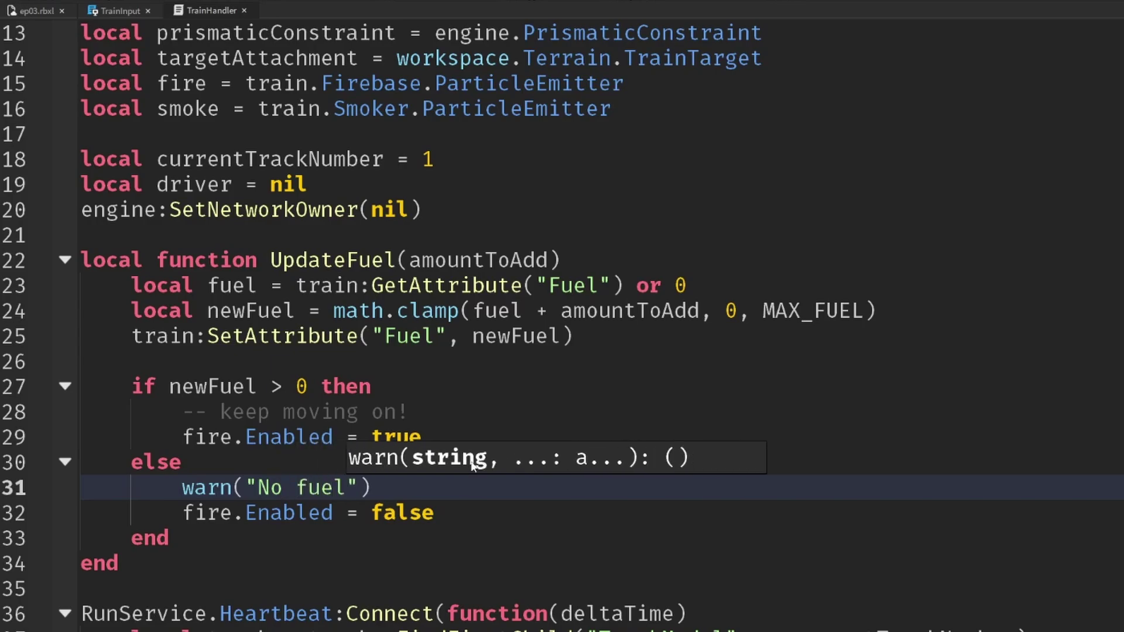
pyautogui.write('!')
# Add prismaticConstraint.Velocity = 0 to the else branch, copied from the throttle handler.
pyautogui.click(495, 514)
pyautogui.press('Return')
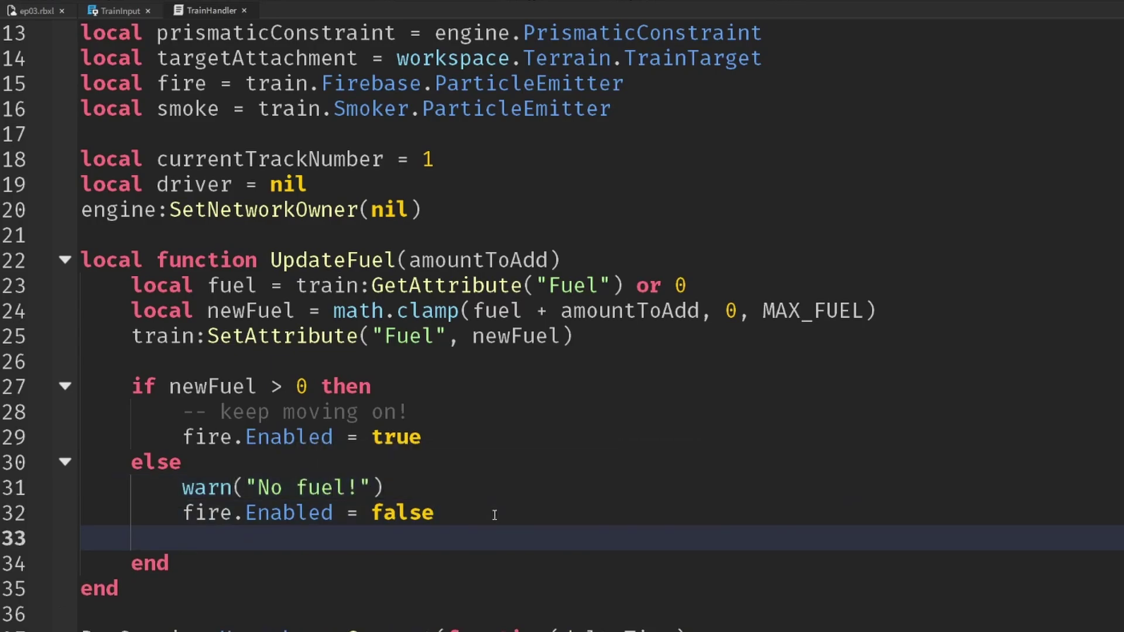
pyautogui.scroll(-2, 486, 445)
pyautogui.scroll(-3, 478, 397)
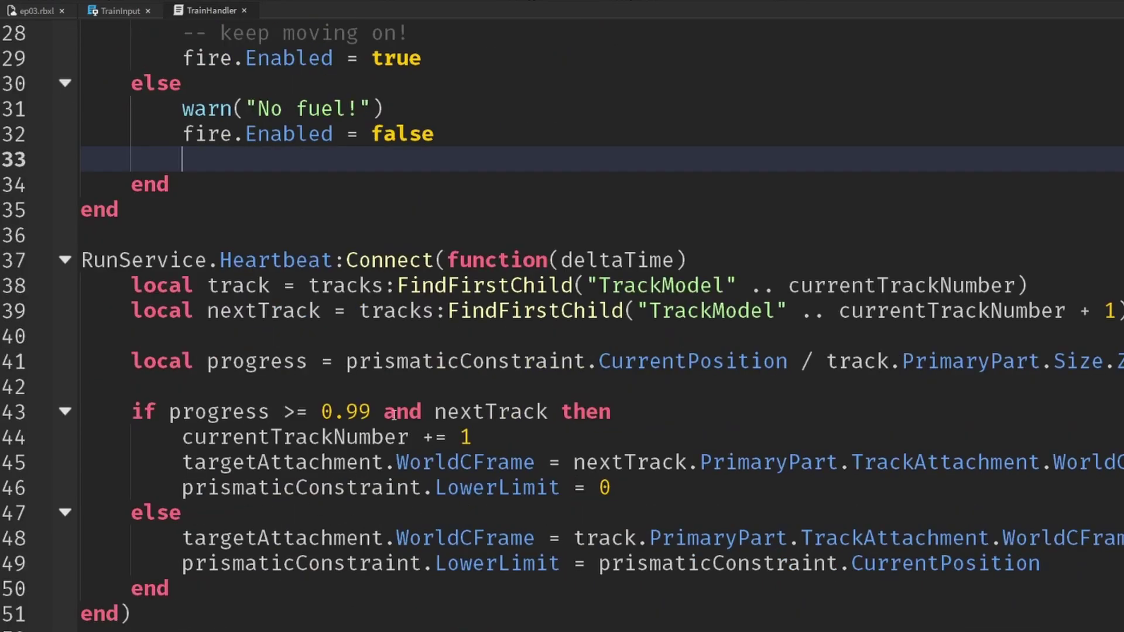
pyautogui.scroll(-5, 393, 413)
pyautogui.scroll(-2, 357, 518)
pyautogui.doubleClick(462, 513)
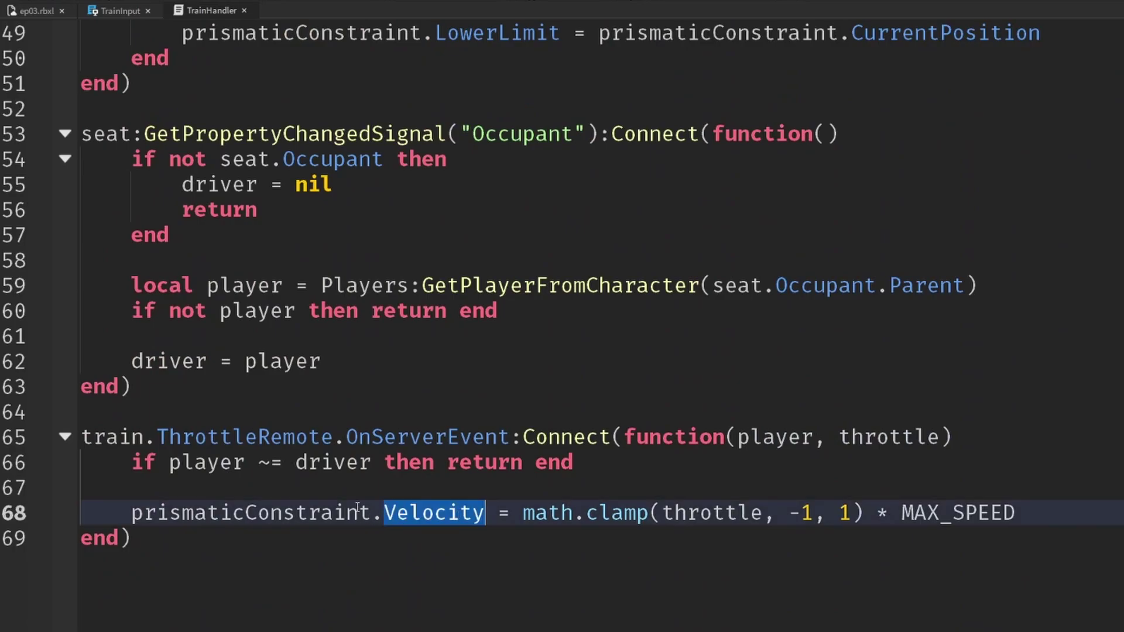
pyautogui.click(362, 462)
pyautogui.moveTo(131, 513); pyautogui.dragTo(483, 513)
pyautogui.scroll(10, 404, 386)
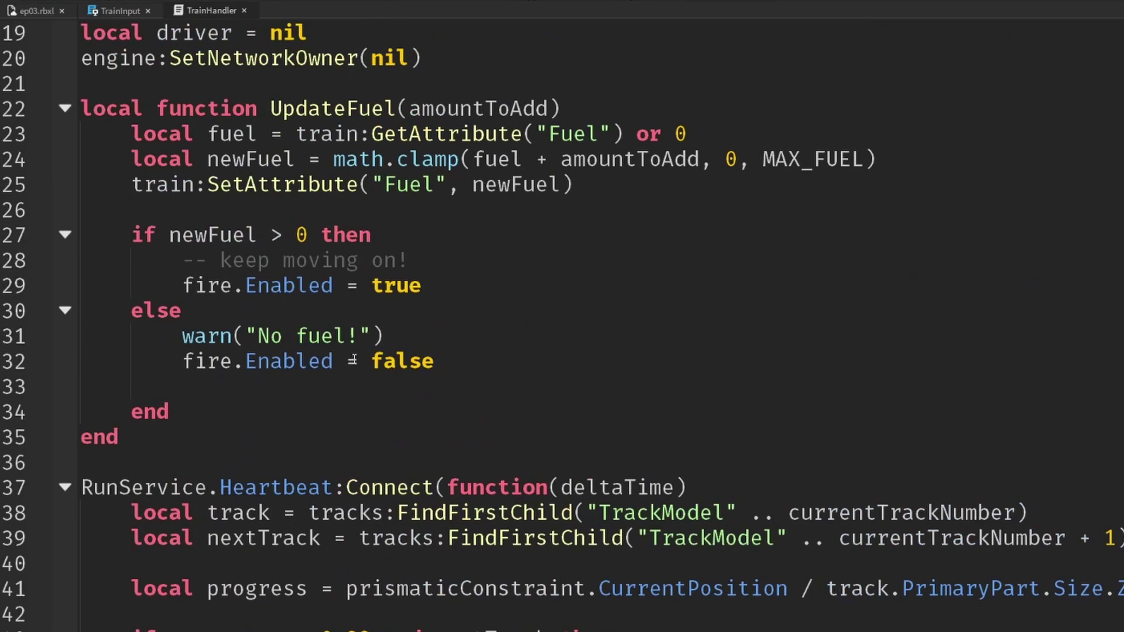
pyautogui.click(402, 385)
pyautogui.hotkey('ctrl', 'v')
pyautogui.write('0')
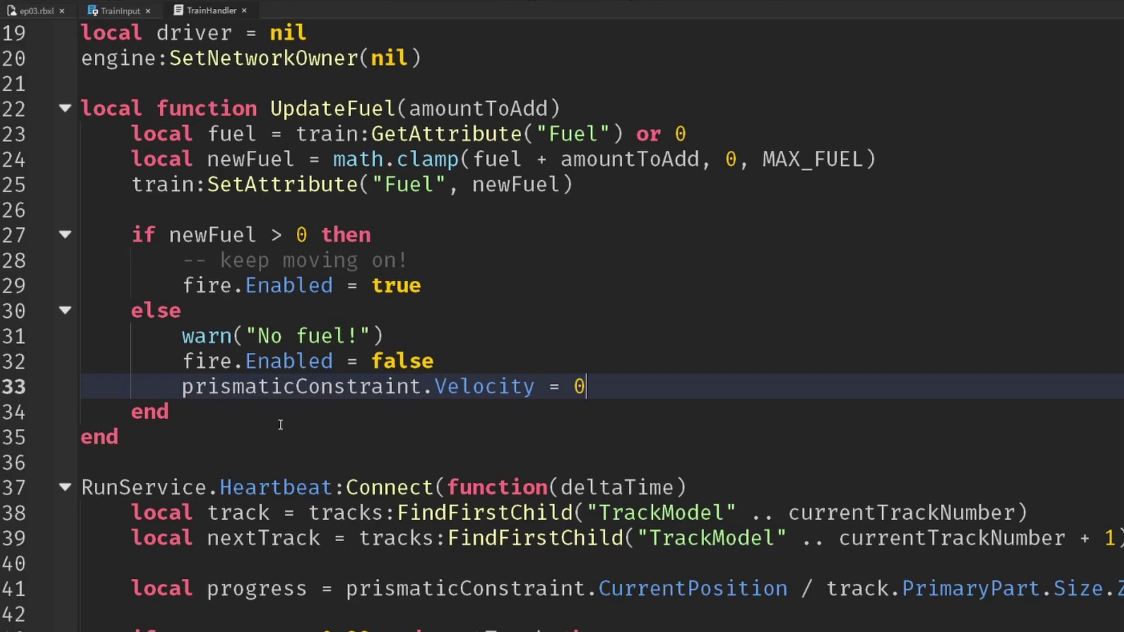
# Append an UpdateFuel(START_FUEL) call at the end of the script.
pyautogui.doubleClick(336, 111)
pyautogui.scroll(3, 550, 348)
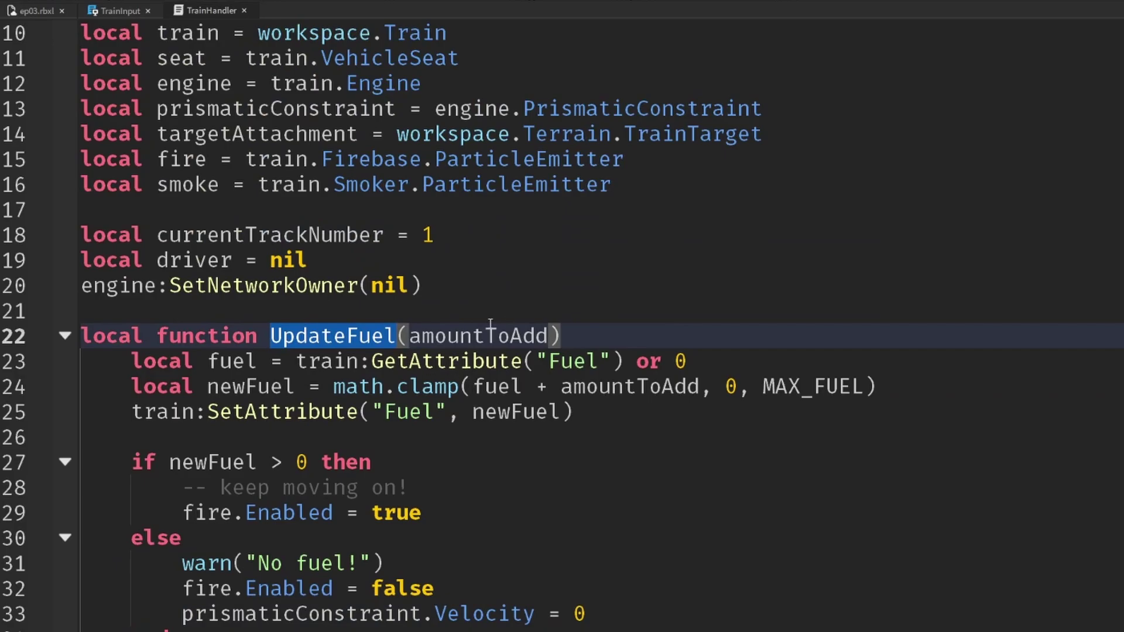
pyautogui.scroll(-8, 470, 361)
pyautogui.scroll(-8, 328, 351)
pyautogui.click(188, 311)
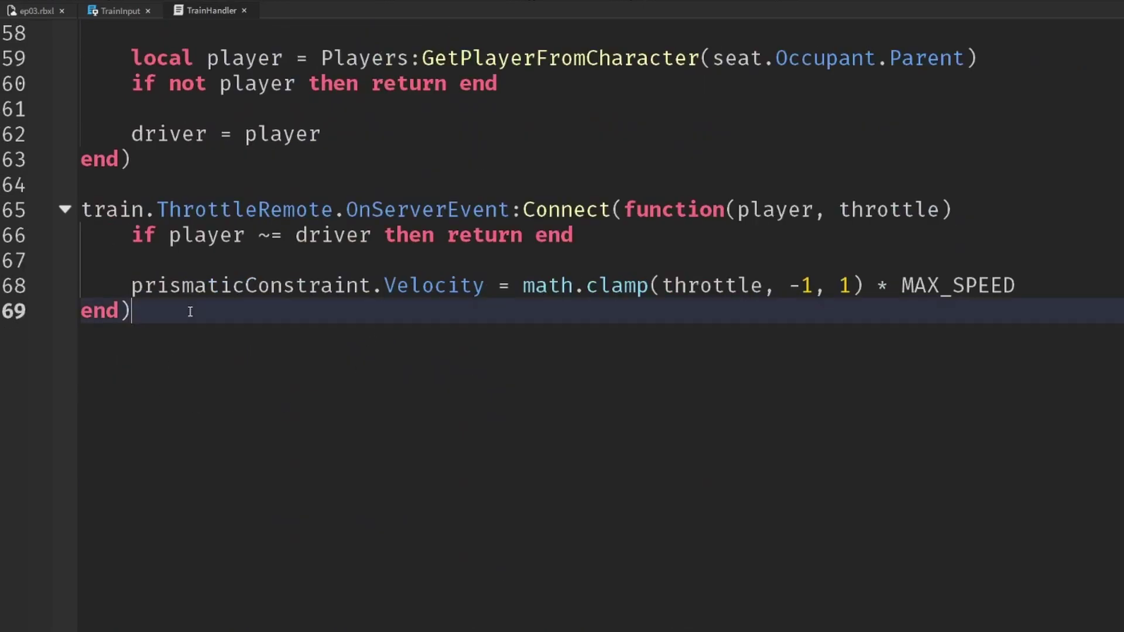
pyautogui.press('Return')
pyautogui.press('Return')
pyautogui.hotkey('ctrl', 'v')
pyautogui.write('(')
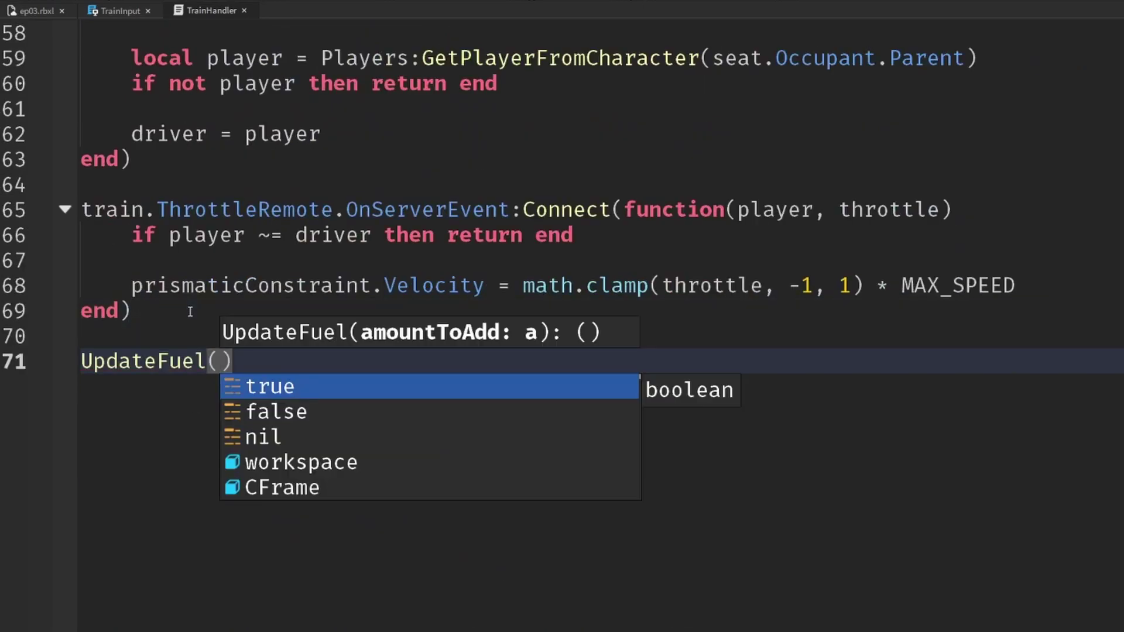
pyautogui.write('ST')
pyautogui.press('Down')
pyautogui.press('Return')
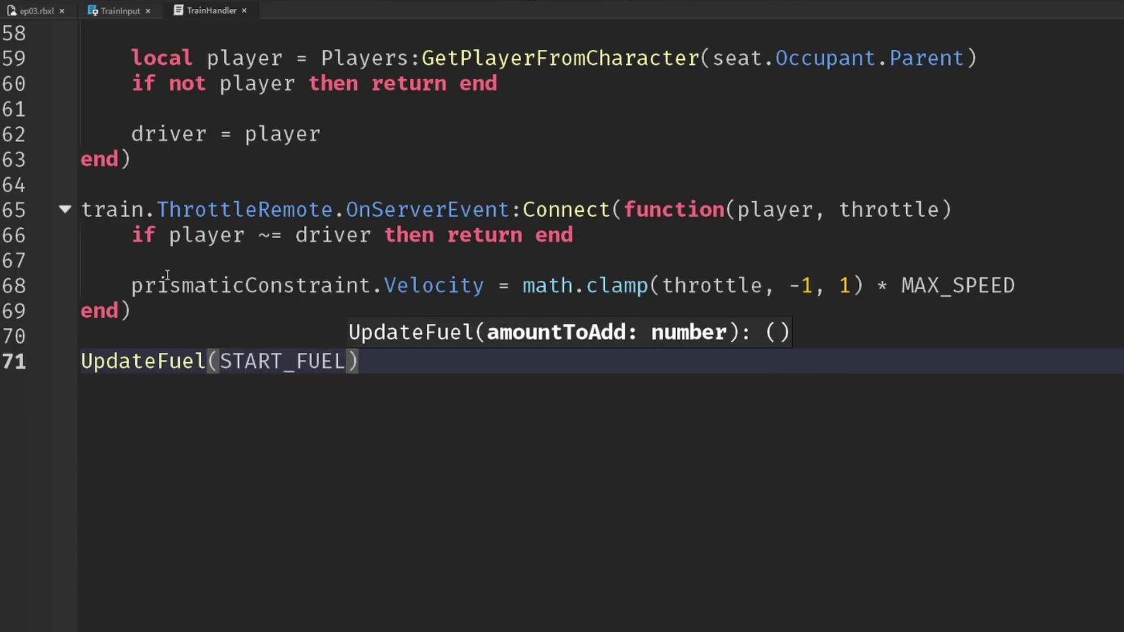
pyautogui.click(436, 385)
# Move engine:SetNetworkOwner(nil) from line 20 to just above the UpdateFuel call.
pyautogui.scroll(8, 434, 373)
pyautogui.scroll(9, 383, 403)
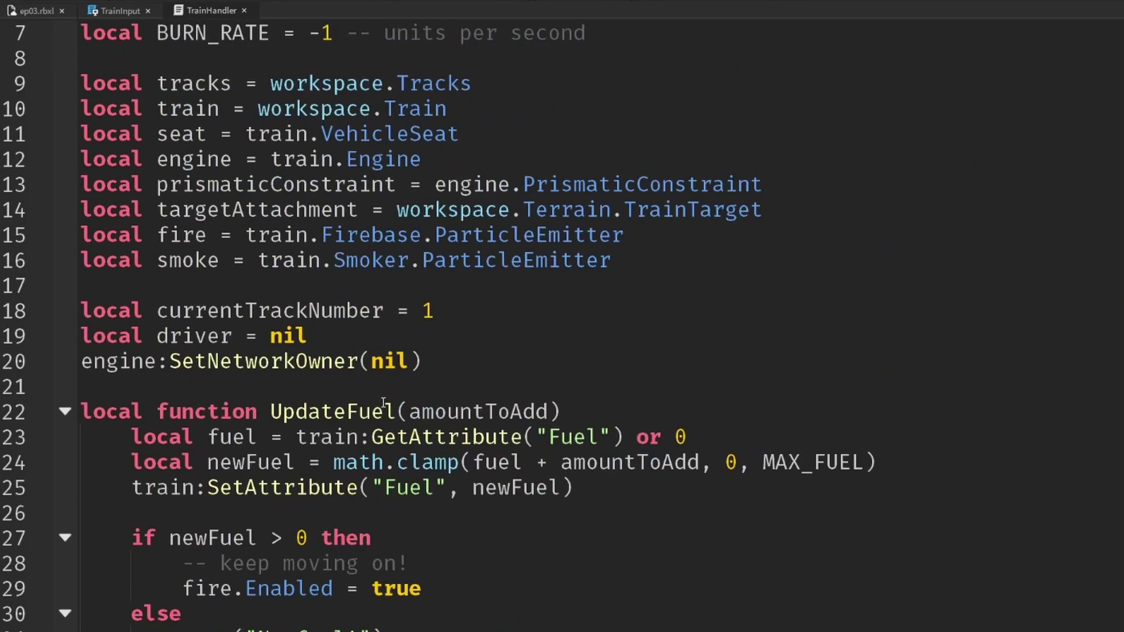
pyautogui.moveTo(494, 362); pyautogui.dragTo(52, 351)
pyautogui.hotkey('ctrl', 'c')
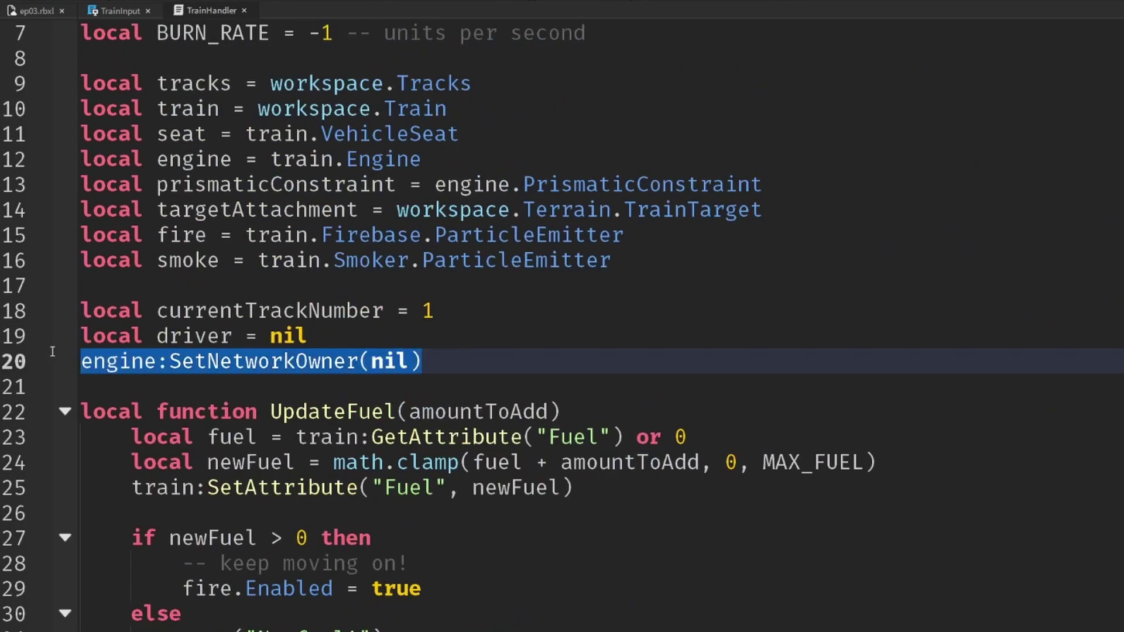
pyautogui.press('BackSpace')
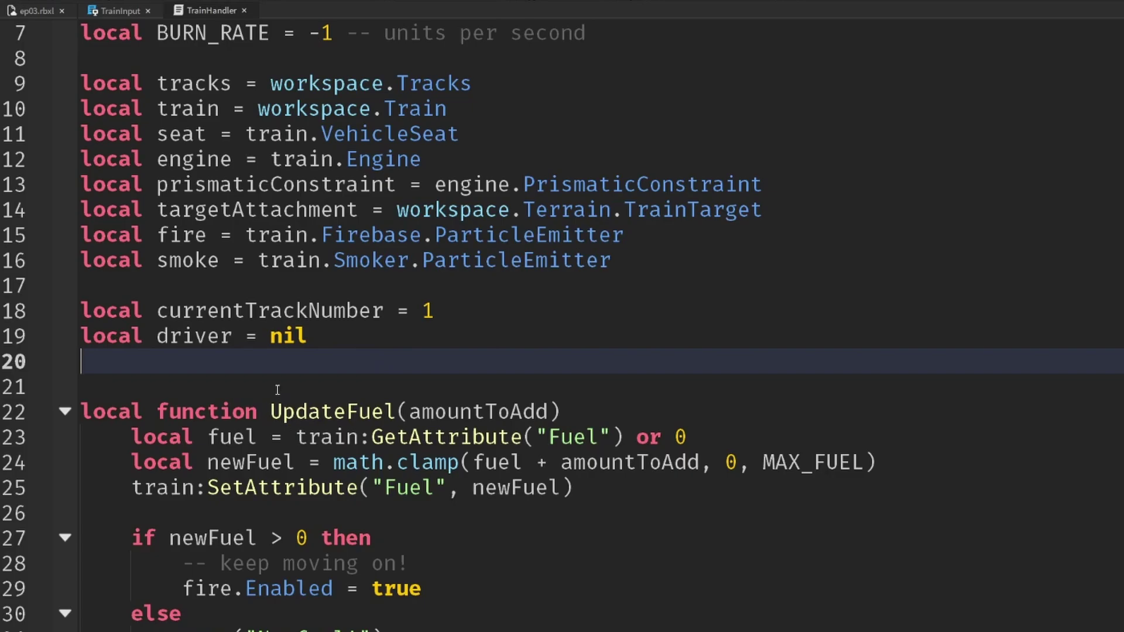
pyautogui.press('BackSpace')
pyautogui.scroll(-16, 287, 380)
pyautogui.click(421, 417)
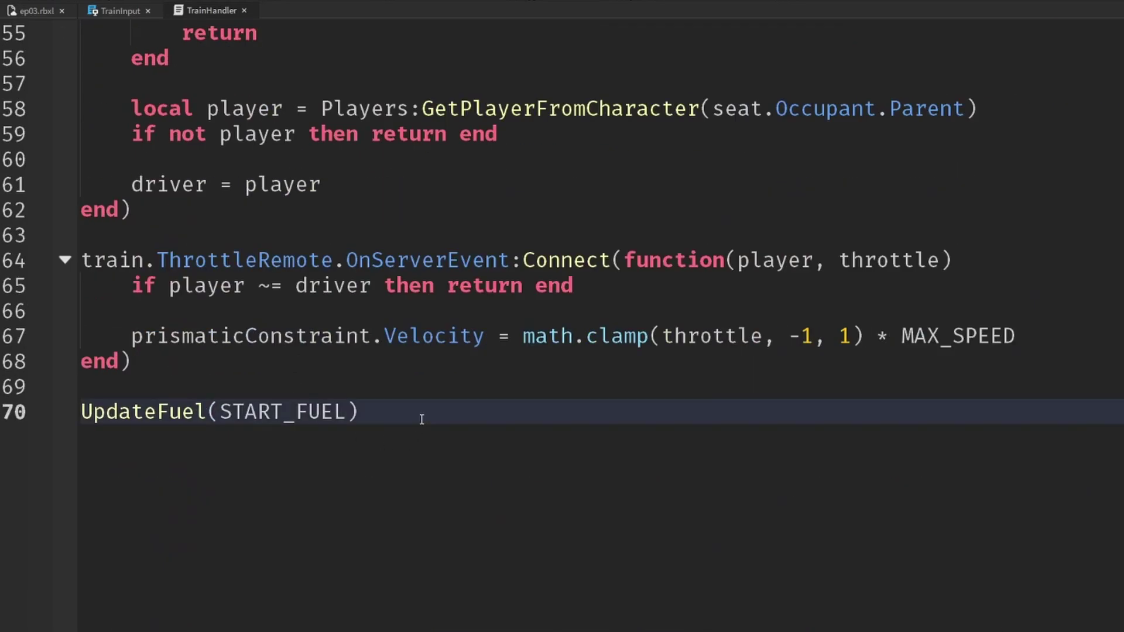
pyautogui.press('Return')
pyautogui.press('Up')
pyautogui.hotkey('ctrl', 'v')
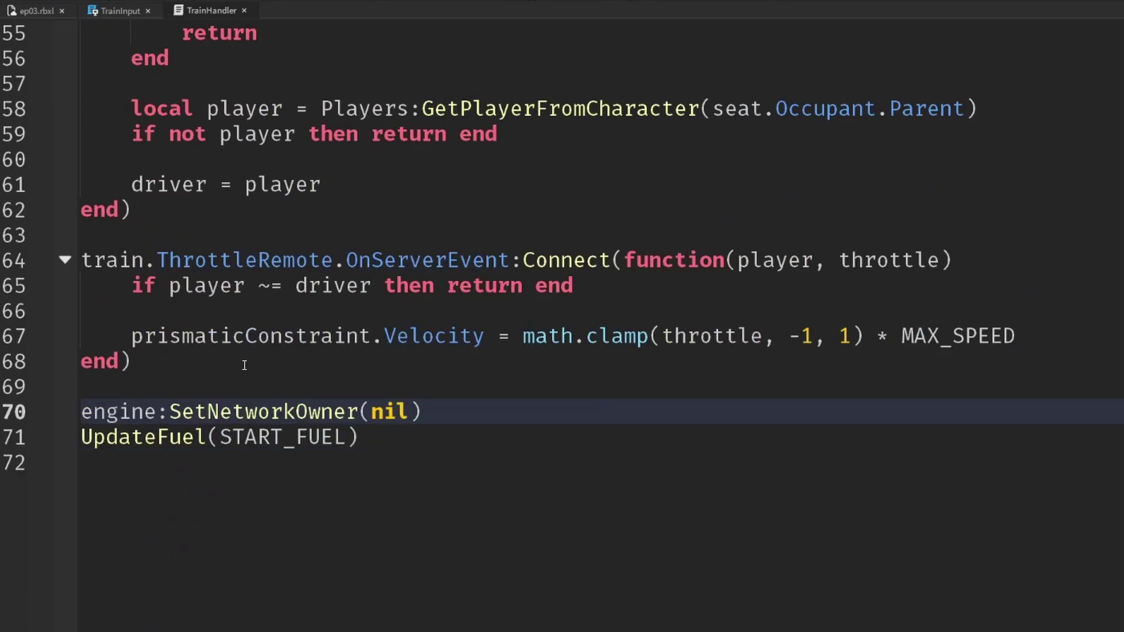
pyautogui.moveTo(133, 361); pyautogui.dragTo(82, 108)
# Playtest: drive the train, inspect the Train model in Explorer, then jump off.
pyautogui.click(489, 453)
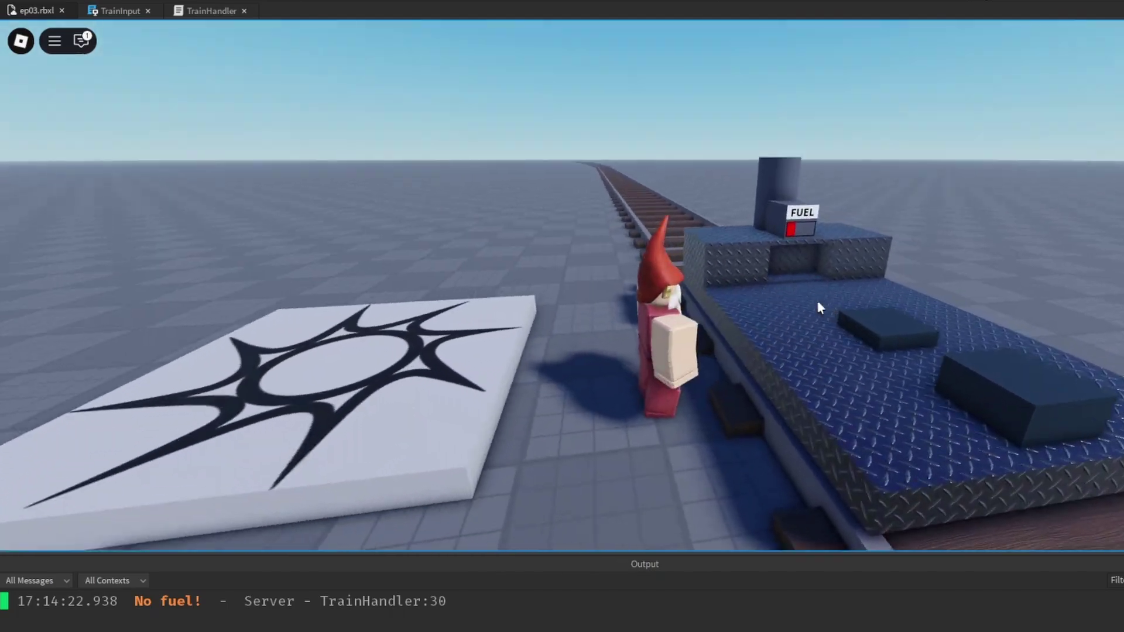
pyautogui.press('space')
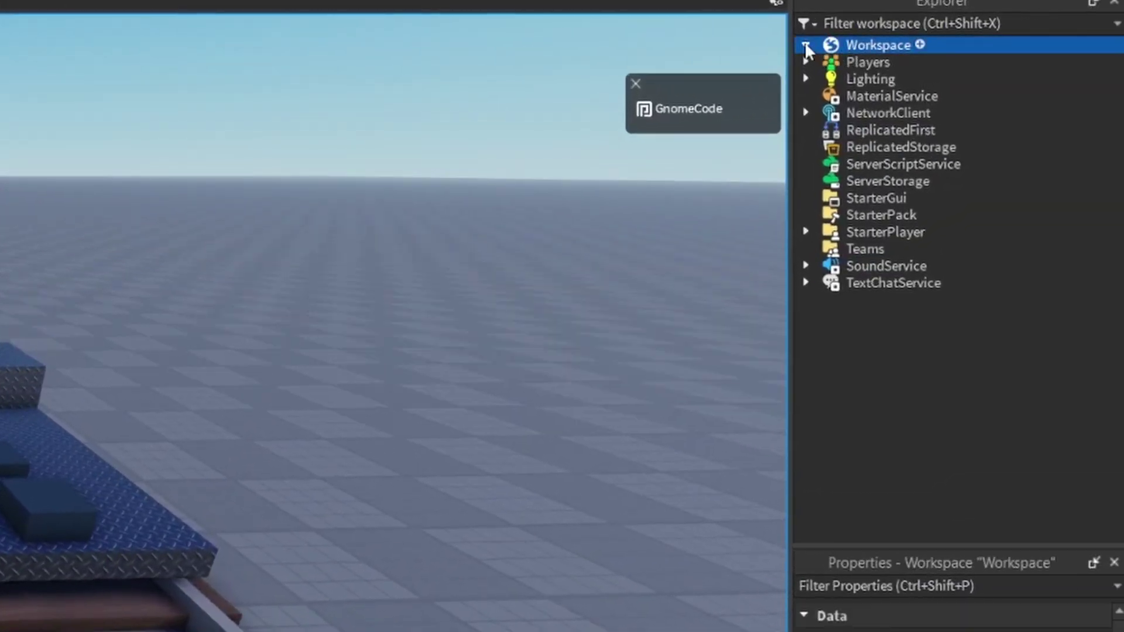
pyautogui.click(805, 45)
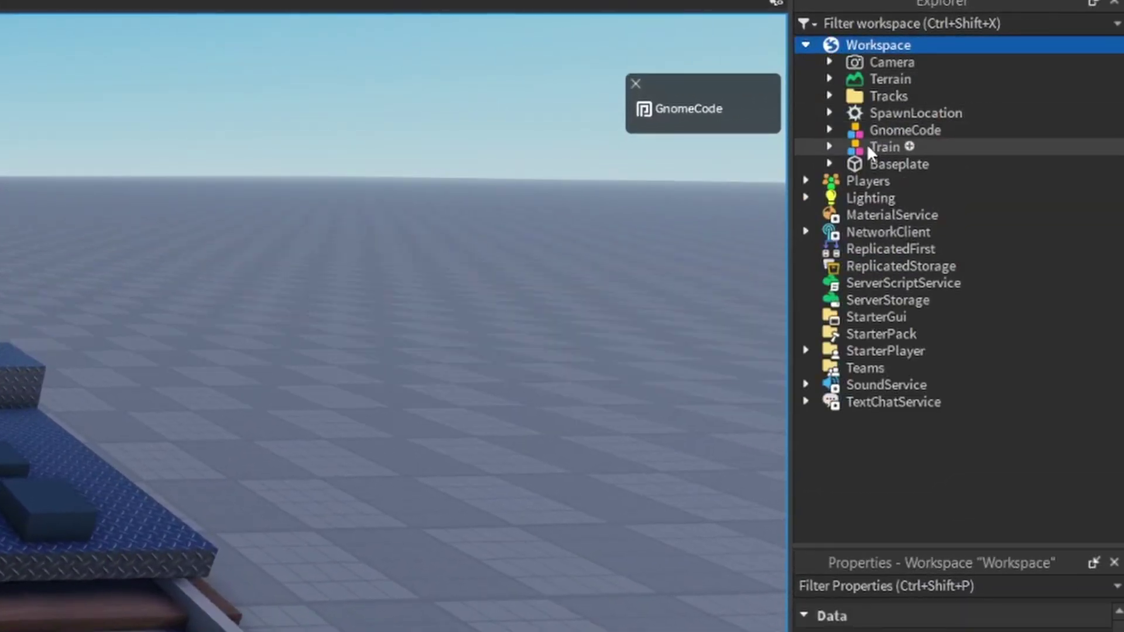
pyautogui.click(867, 146)
pyautogui.click(829, 163)
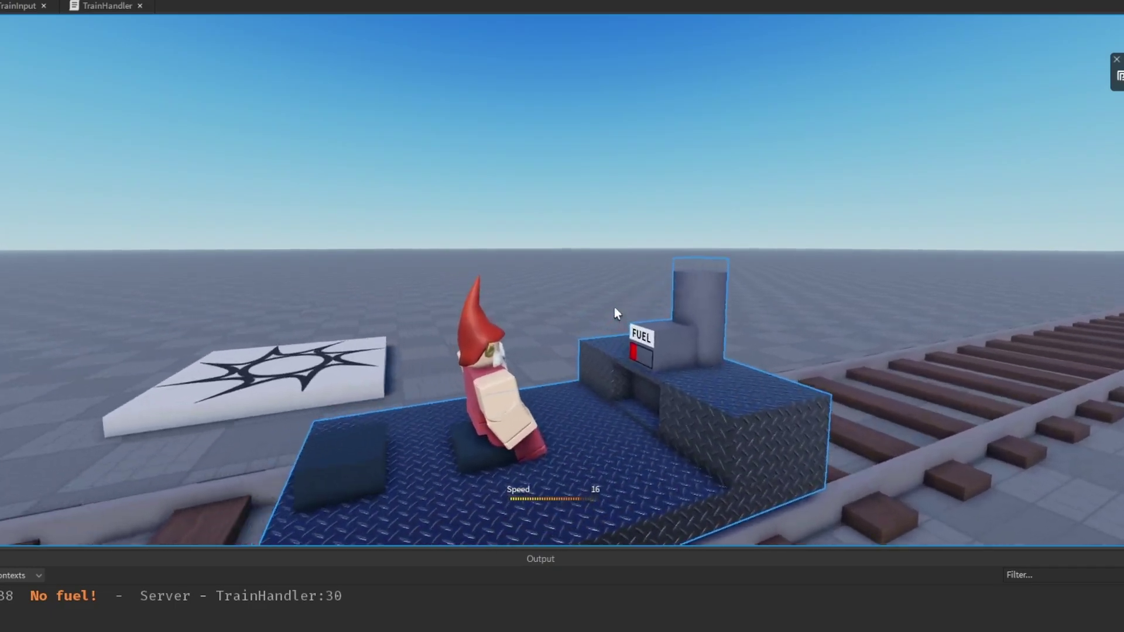
pyautogui.moveTo(629, 299); pyautogui.dragTo(633, 300, button='right')
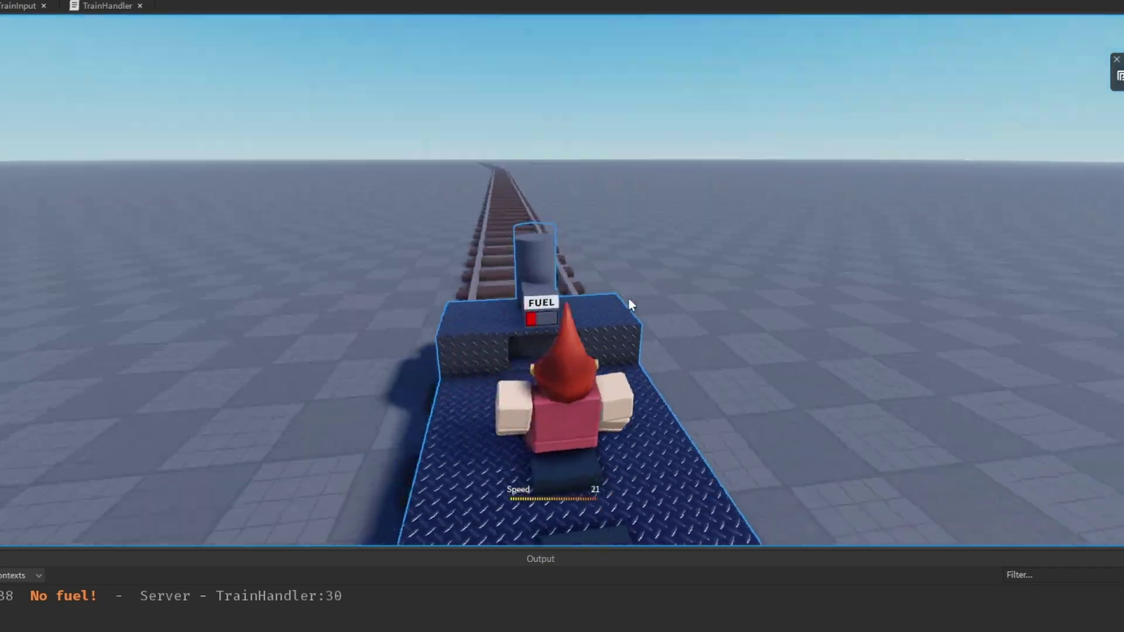
pyautogui.press('space')
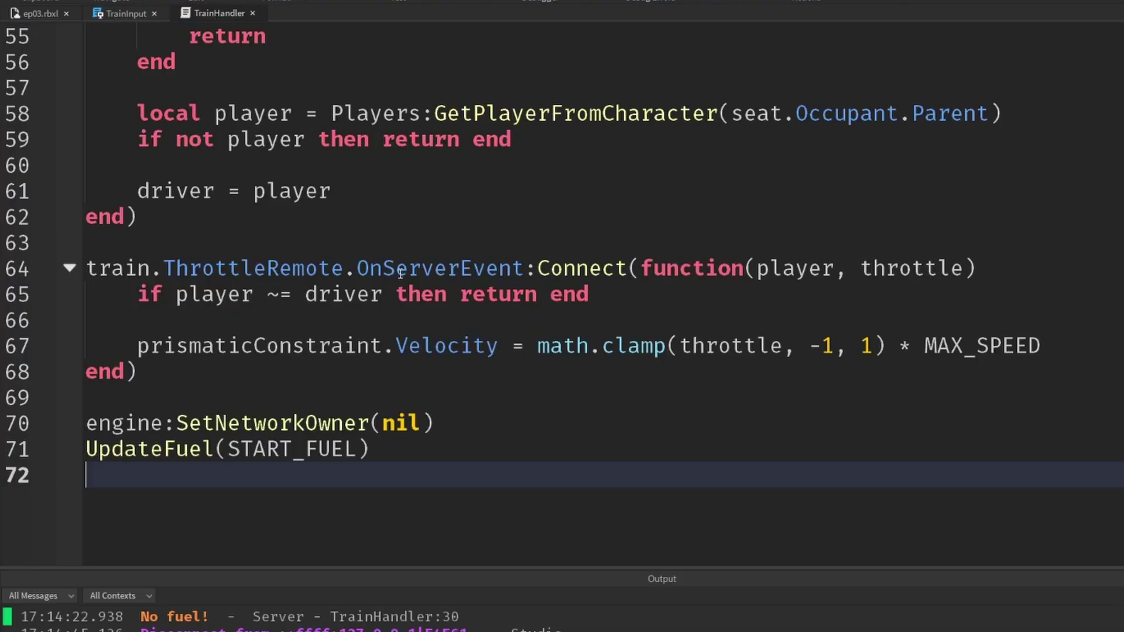
# Add local fuel = train:GetAttribute("Fuel") in the throttle handler.
pyautogui.click(445, 424)
pyautogui.click(613, 295)
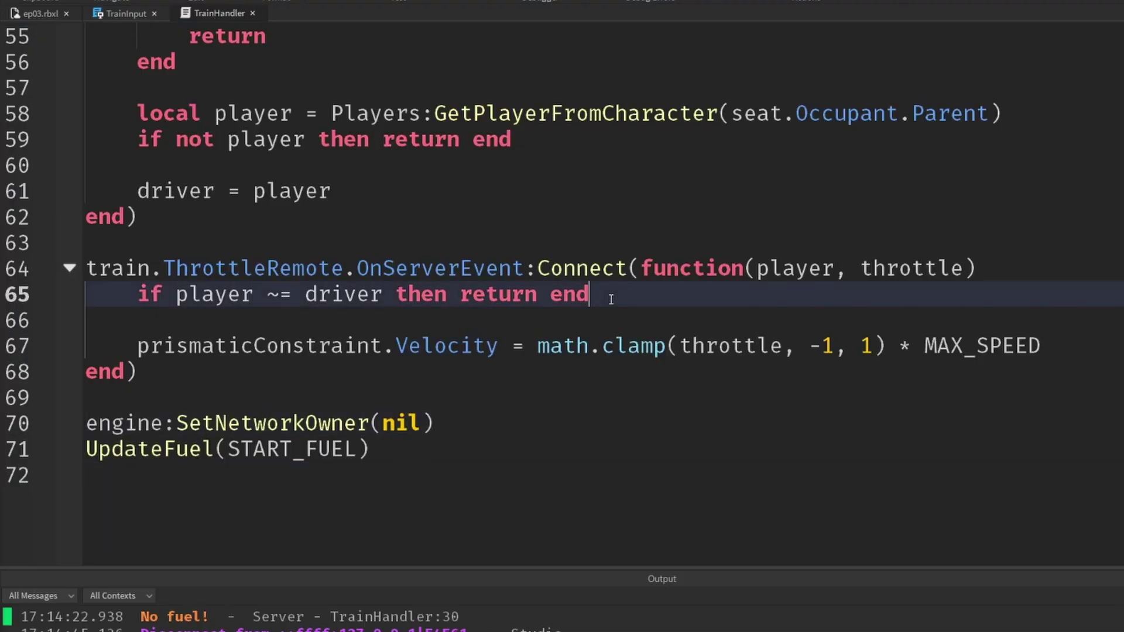
pyautogui.click(483, 319)
pyautogui.press('Return')
pyautogui.write('local f')
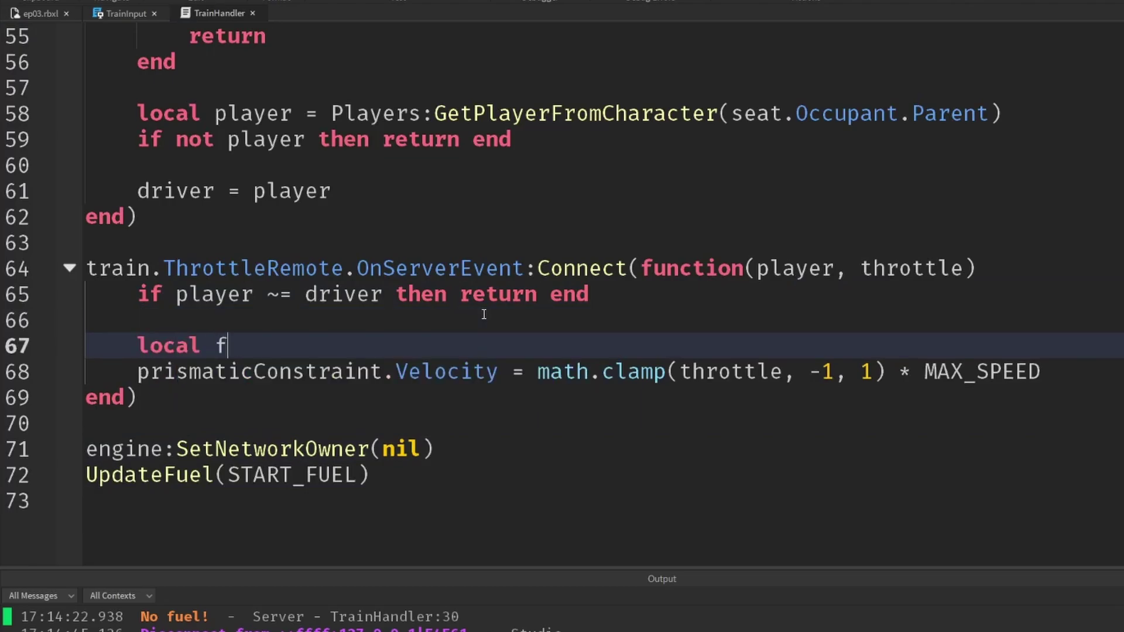
pyautogui.write('uel = ')
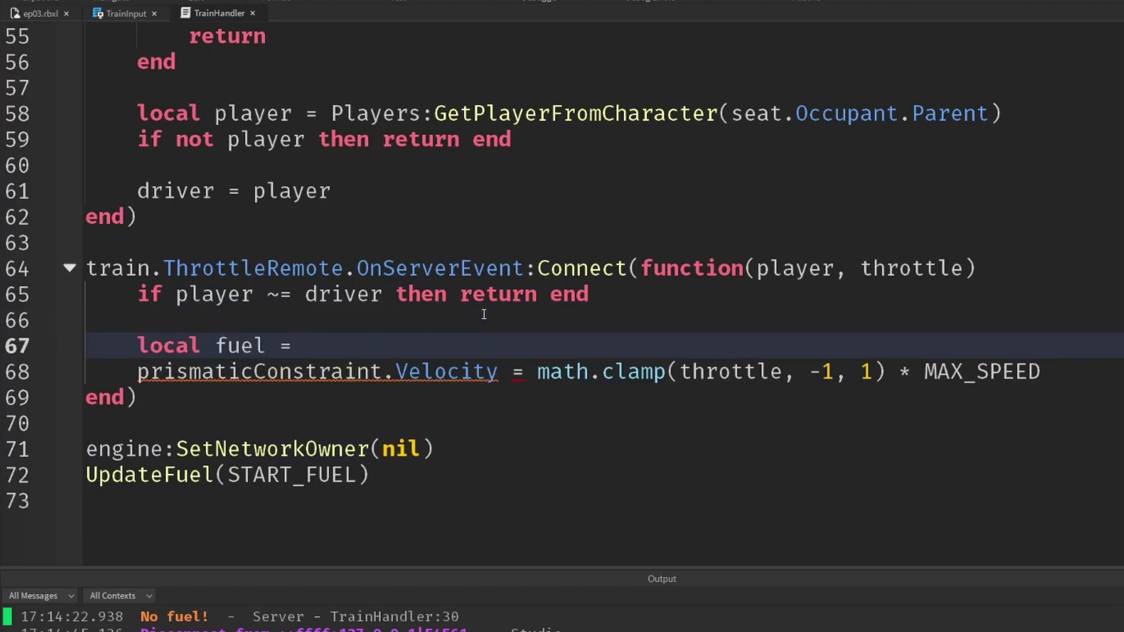
pyautogui.write('train:Get')
pyautogui.press('Down')
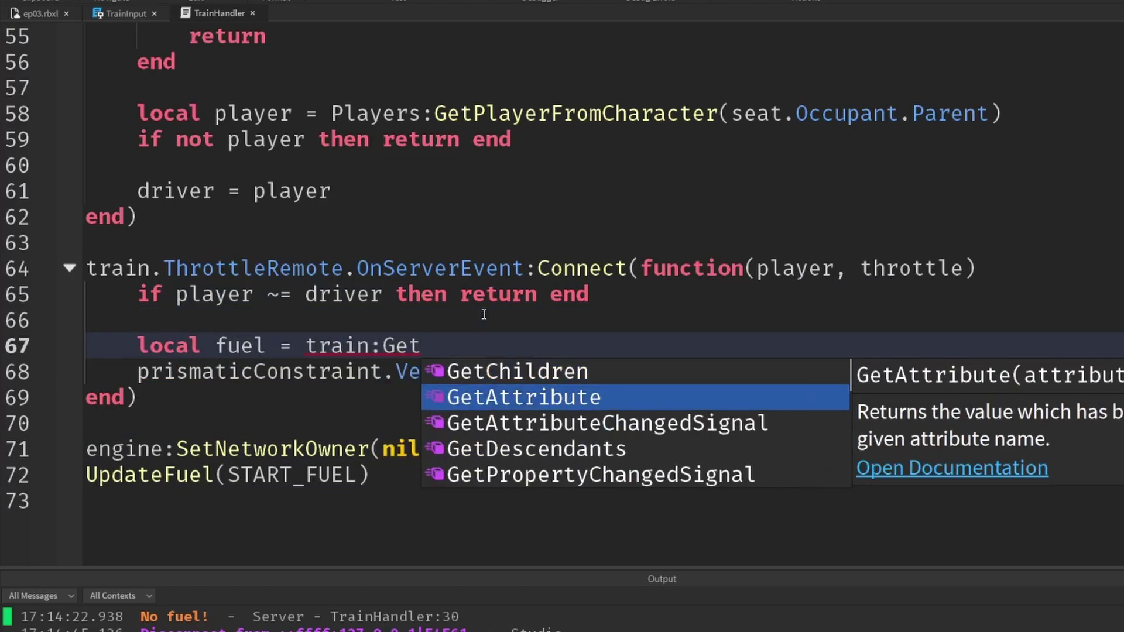
pyautogui.press('Tab')
pyautogui.write('("Fuel')
pyautogui.press('End')
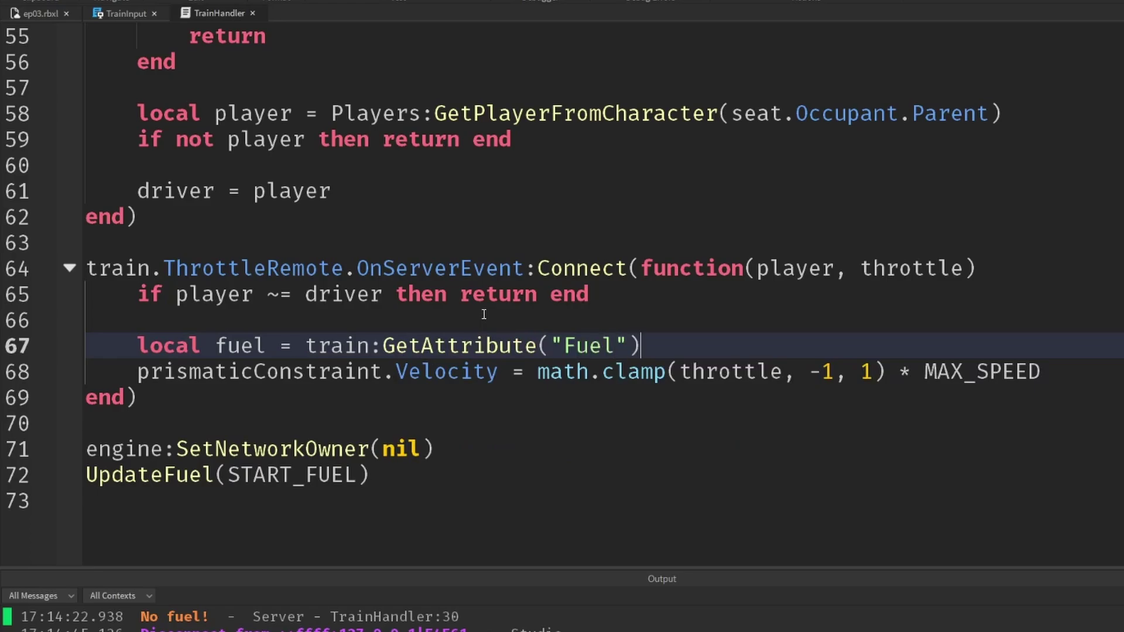
pyautogui.press('Return')
# Wrap the velocity statement in an 'if fuel > 0 then' check.
pyautogui.write('if fue')
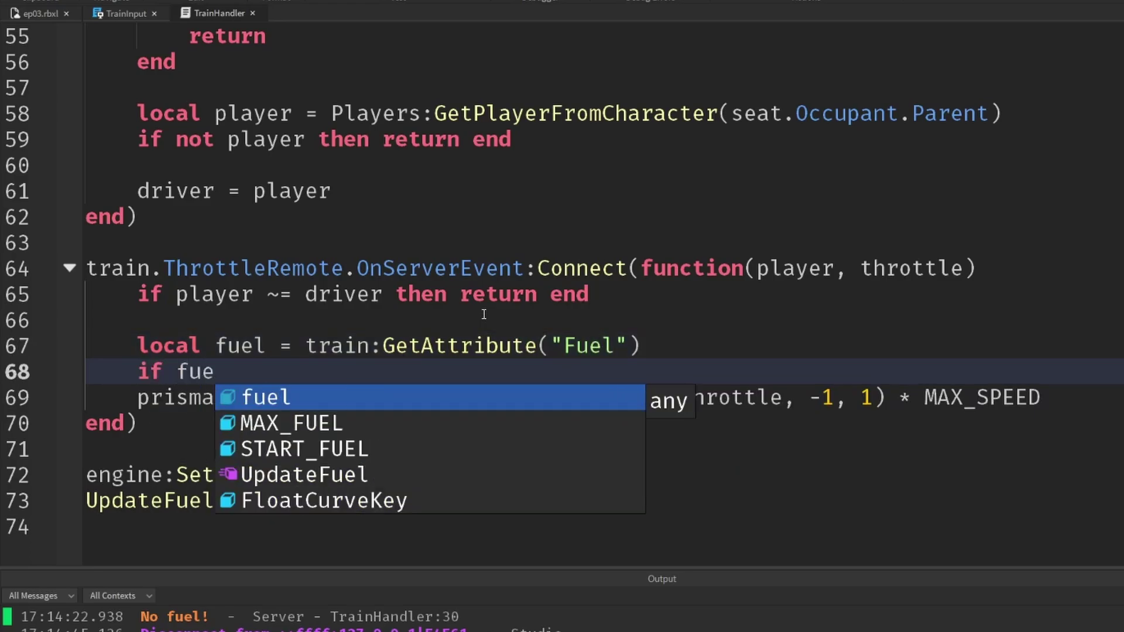
pyautogui.write('l > 0 the')
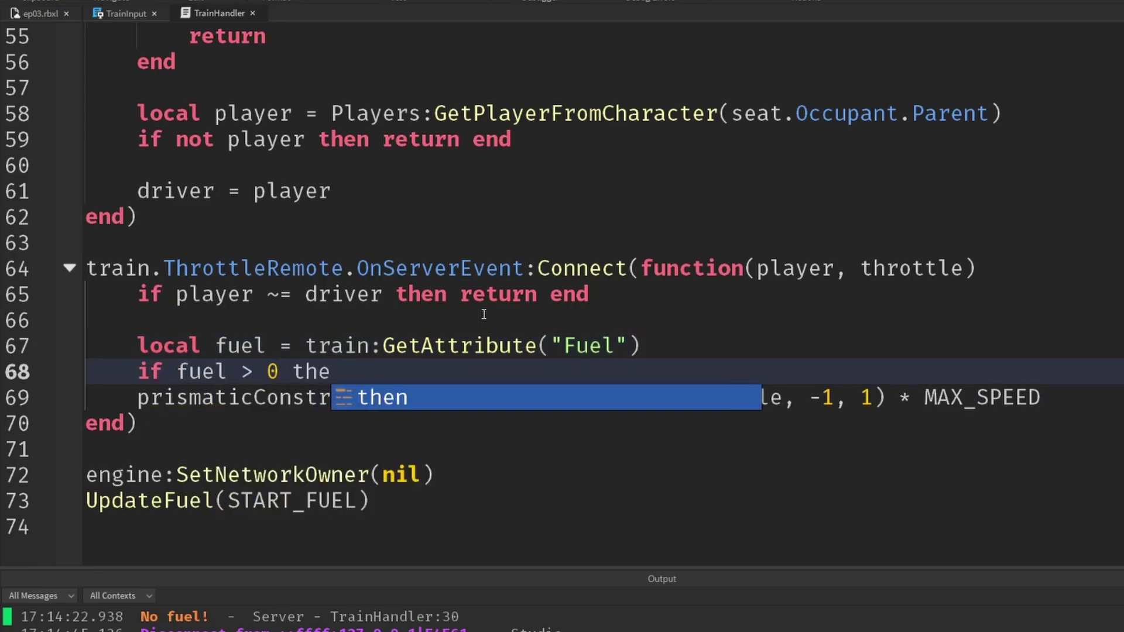
pyautogui.press('Tab')
pyautogui.press('Return')
pyautogui.moveTo(1058, 464); pyautogui.dragTo(136, 450)
pyautogui.hotkey('ctrl', 'x')
pyautogui.click(264, 399)
pyautogui.hotkey('ctrl', 'v')
# Add an else branch setting prismaticConstraint.Velocity to 0.
pyautogui.press('Return')
pyautogui.write('else')
pyautogui.press('Return')
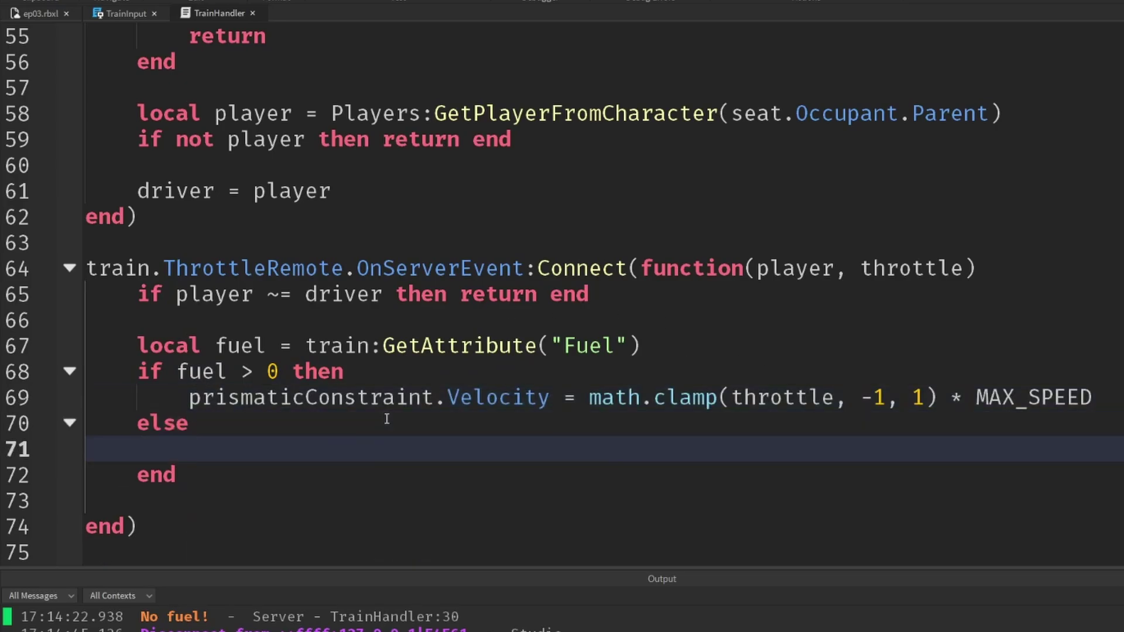
pyautogui.hotkey('ctrl', 'v')
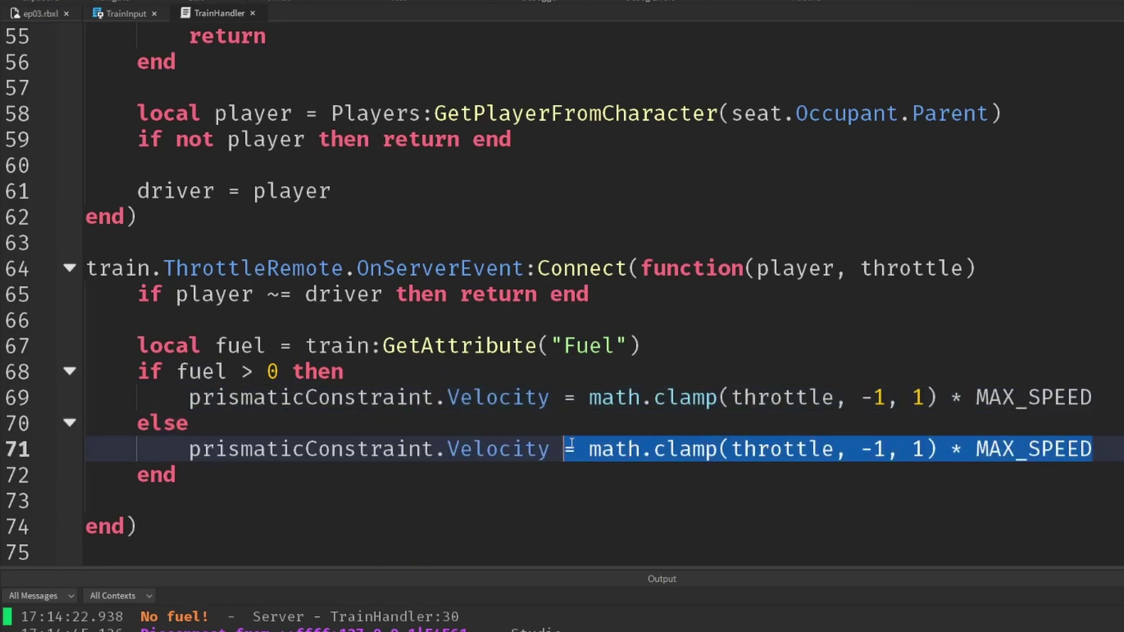
pyautogui.moveTo(1101, 454); pyautogui.dragTo(588, 449)
pyautogui.write('0')
pyautogui.click(226, 502)
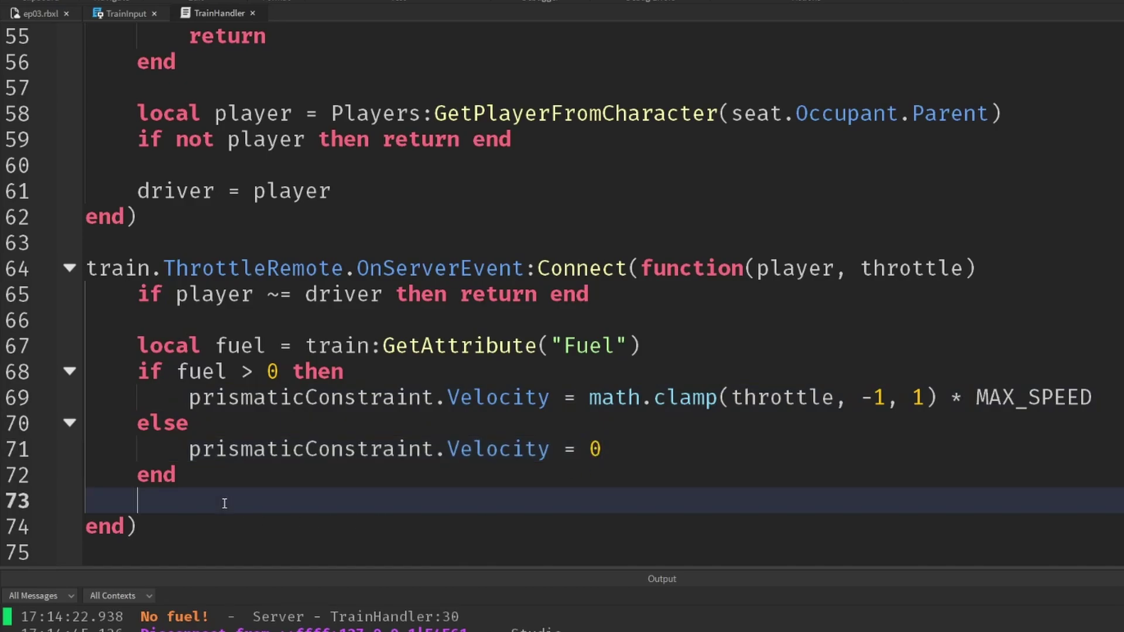
pyautogui.press('BackSpace')
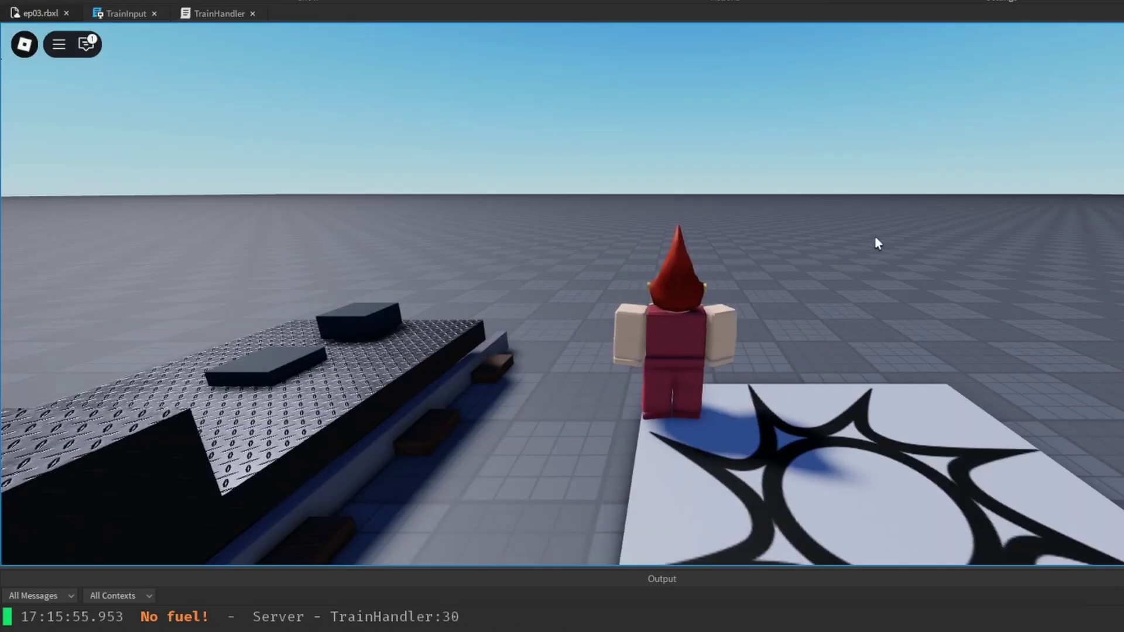
pyautogui.press('w')
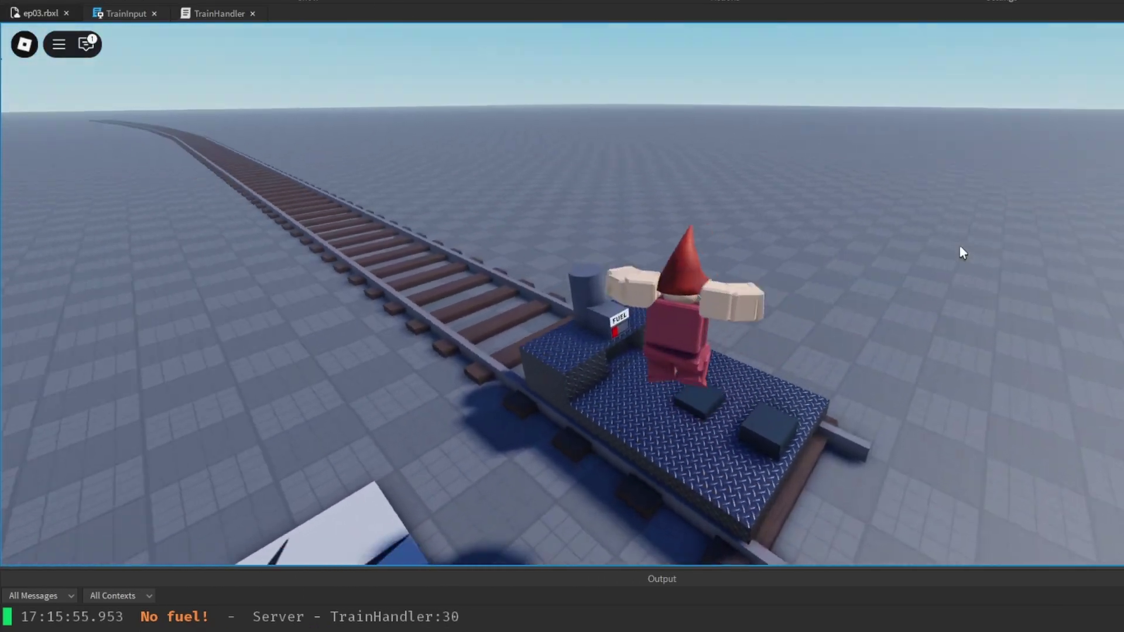
pyautogui.moveTo(966, 246)
pyautogui.mouseDown(button='right')
pyautogui.moveTo(992, 253)
pyautogui.moveTo(981, 244)
pyautogui.mouseUp(button='right')
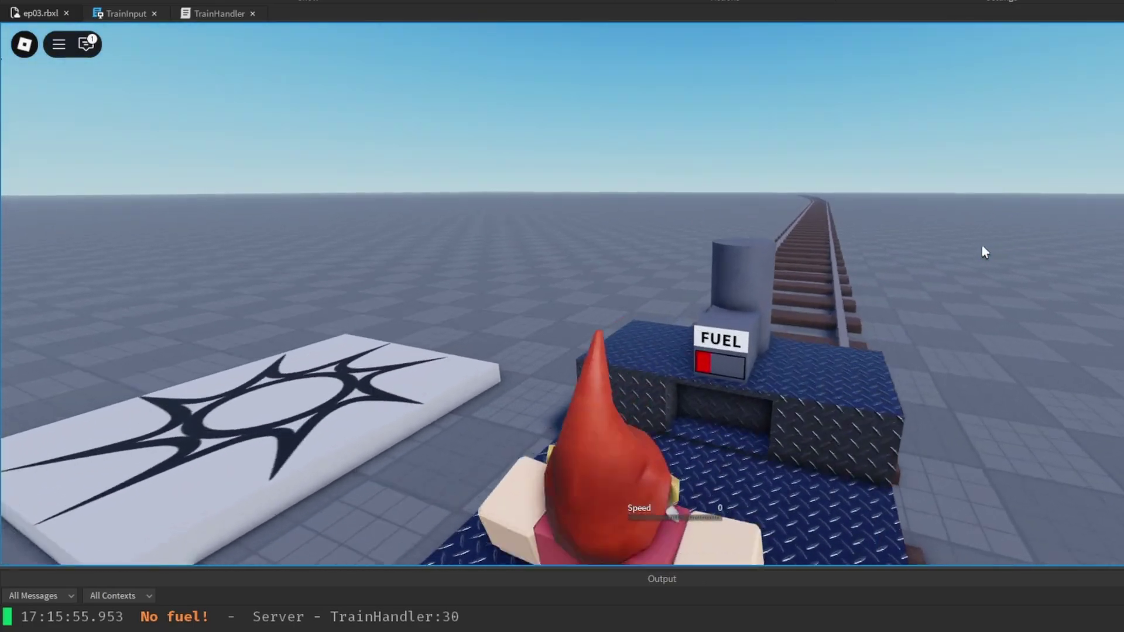
pyautogui.scroll(5, 673, 293)
pyautogui.scroll(-2, 673, 292)
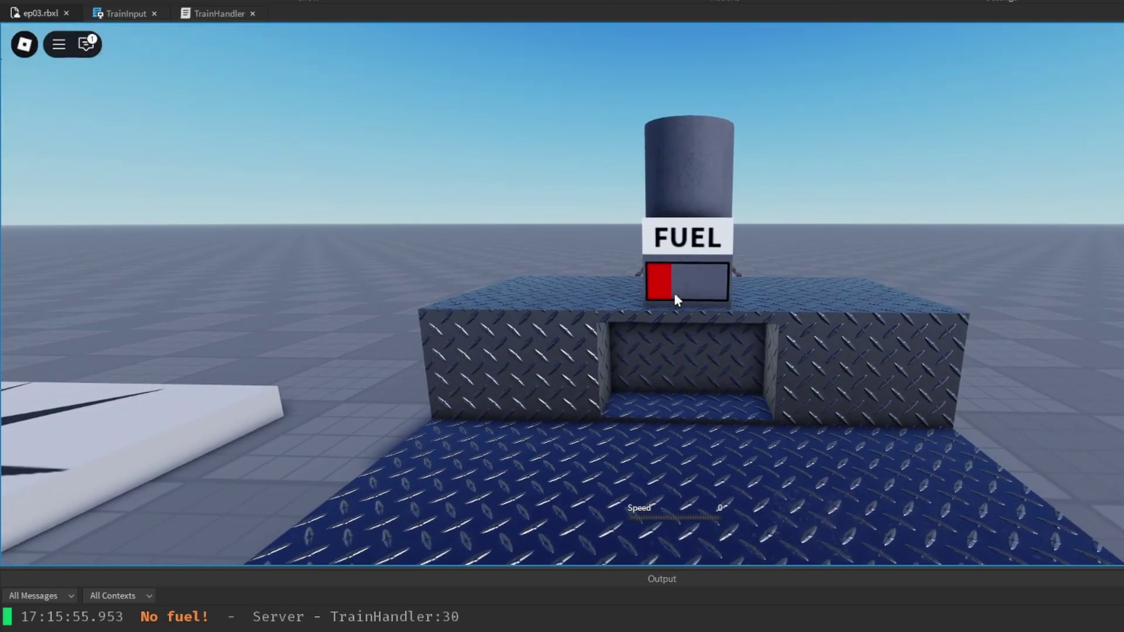
pyautogui.scroll(-5, 673, 293)
pyautogui.moveTo(739, 290); pyautogui.dragTo(890, 335, button='right')
pyautogui.scroll(-3, 891, 331)
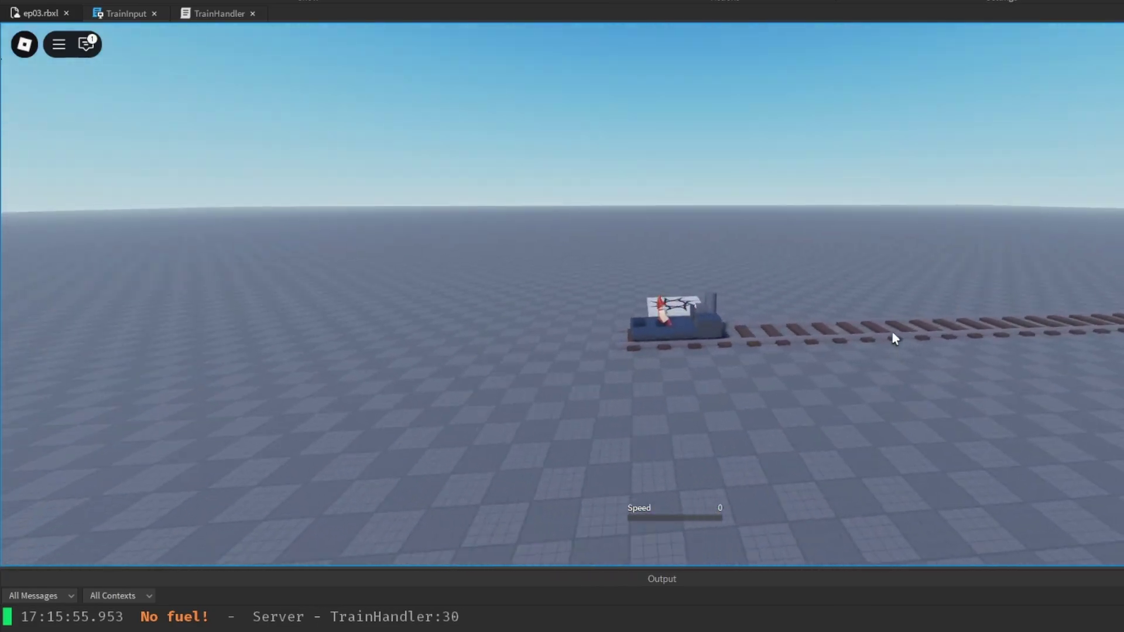
pyautogui.scroll(5, 892, 331)
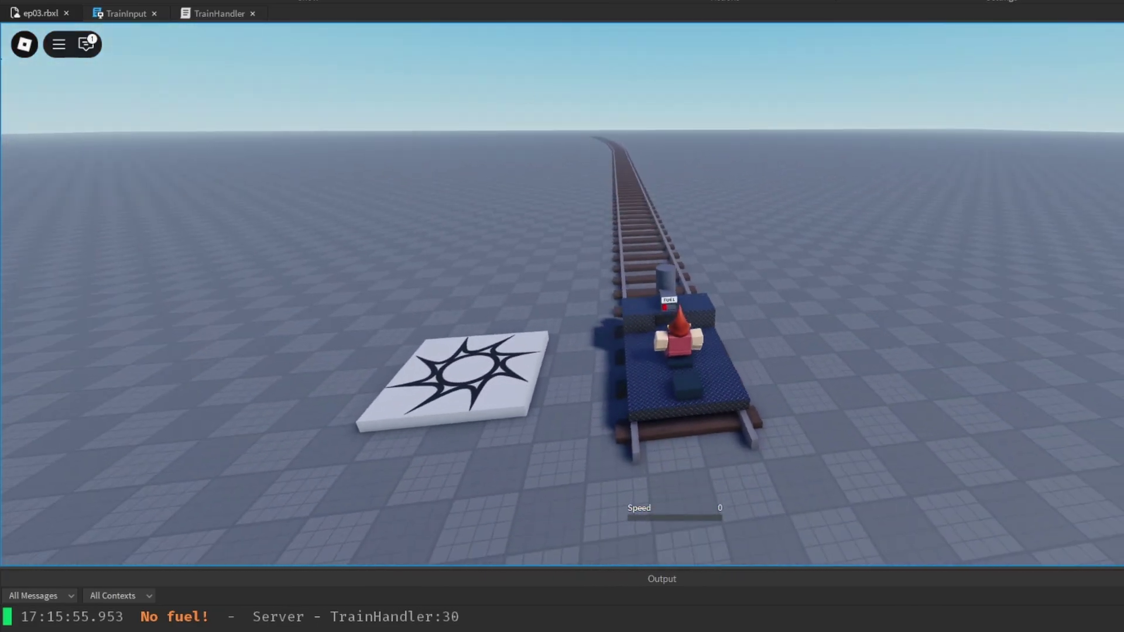
pyautogui.hotkey('shift', 'F5')
pyautogui.scroll(5, 338, 183)
pyautogui.scroll(12, 339, 183)
pyautogui.scroll(1, 338, 183)
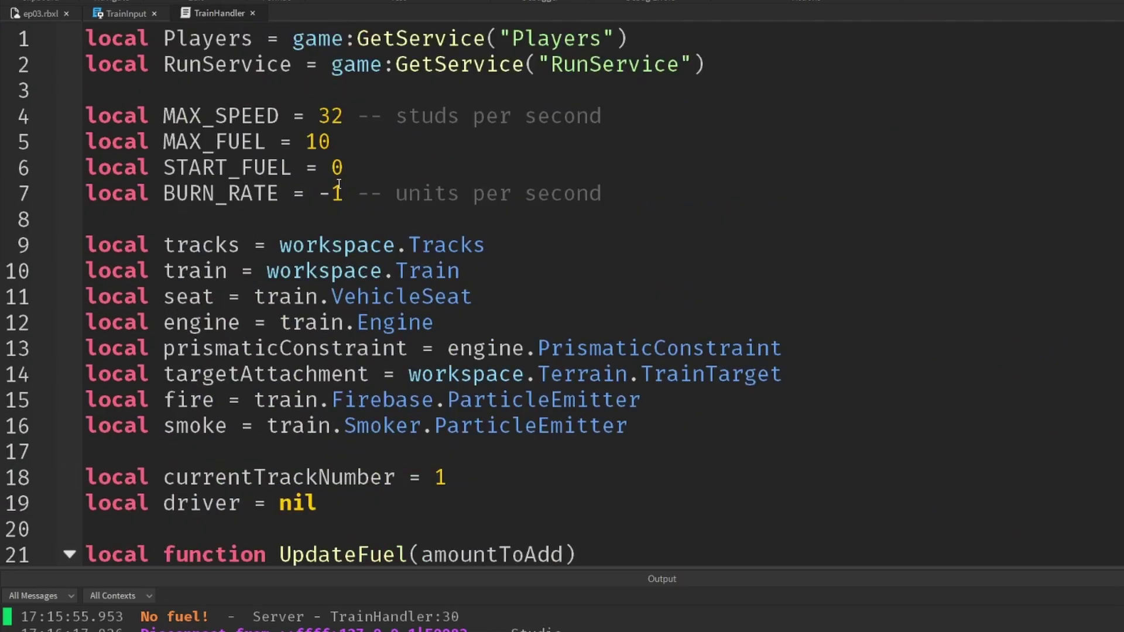
# Change the START_FUEL constant from 0 to 3.
pyautogui.click(353, 145)
pyautogui.click(364, 172)
pyautogui.hotkey('shift', 'Left')
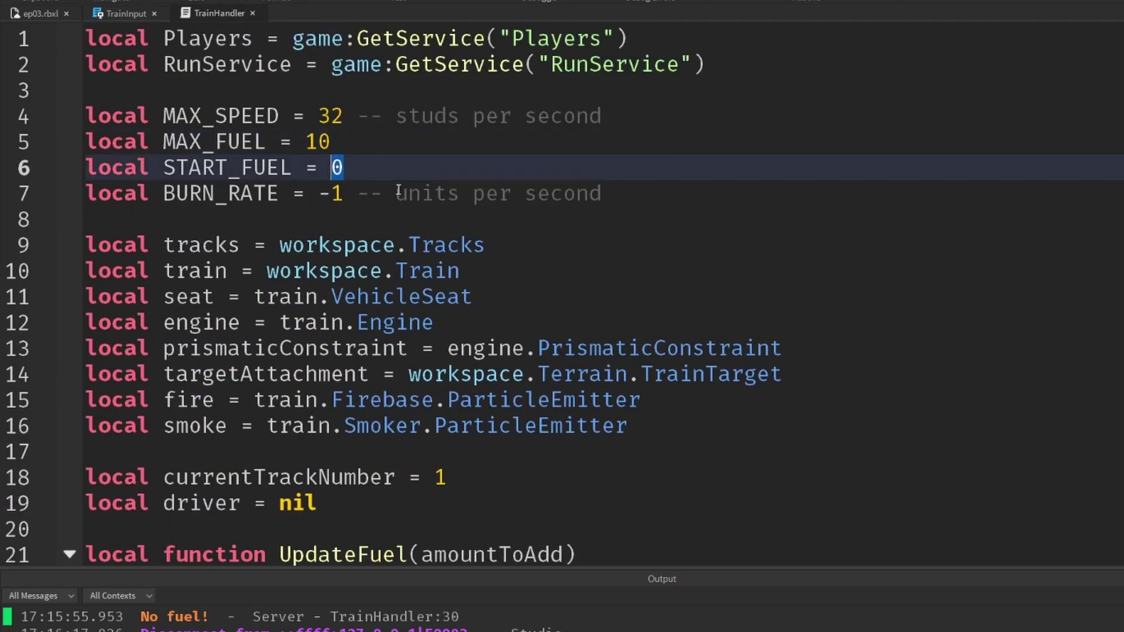
pyautogui.write('3')
pyautogui.moveTo(292, 194); pyautogui.dragTo(166, 193)
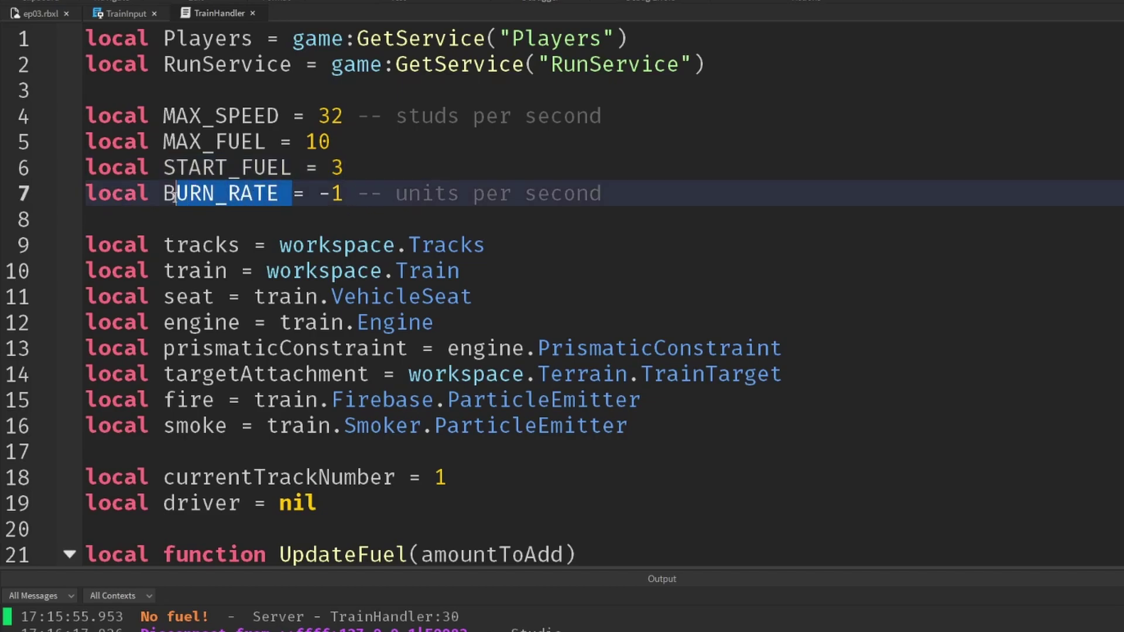
pyautogui.doubleClick(471, 245)
# Add a '-- Track switching' comment at the top of the Heartbeat handler.
pyautogui.scroll(-4, 556, 210)
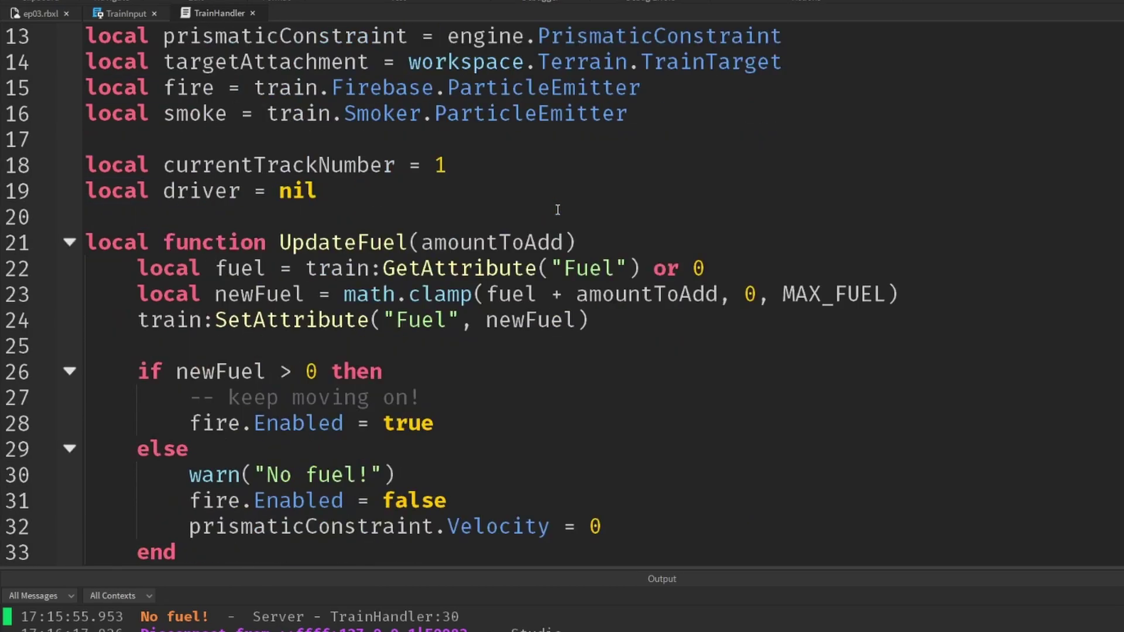
pyautogui.scroll(-3, 557, 209)
pyautogui.scroll(-3, 557, 210)
pyautogui.keyDown('ctrl'); pyautogui.scroll(-1, 557, 210); pyautogui.keyUp('ctrl')
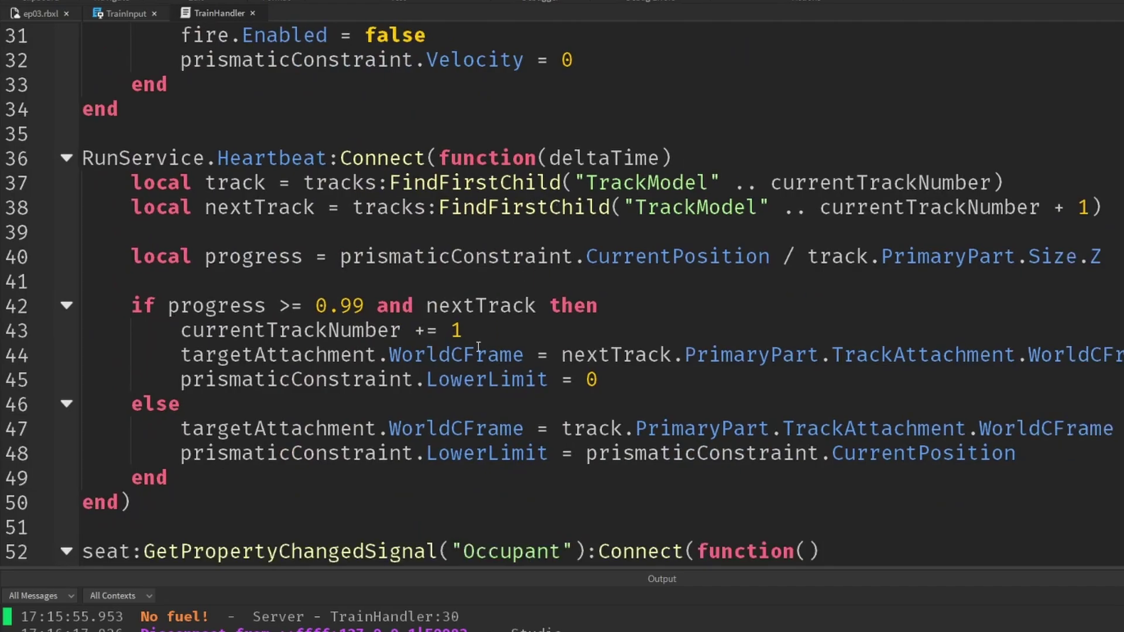
pyautogui.click(697, 163)
pyautogui.press('Return')
pyautogui.write('-')
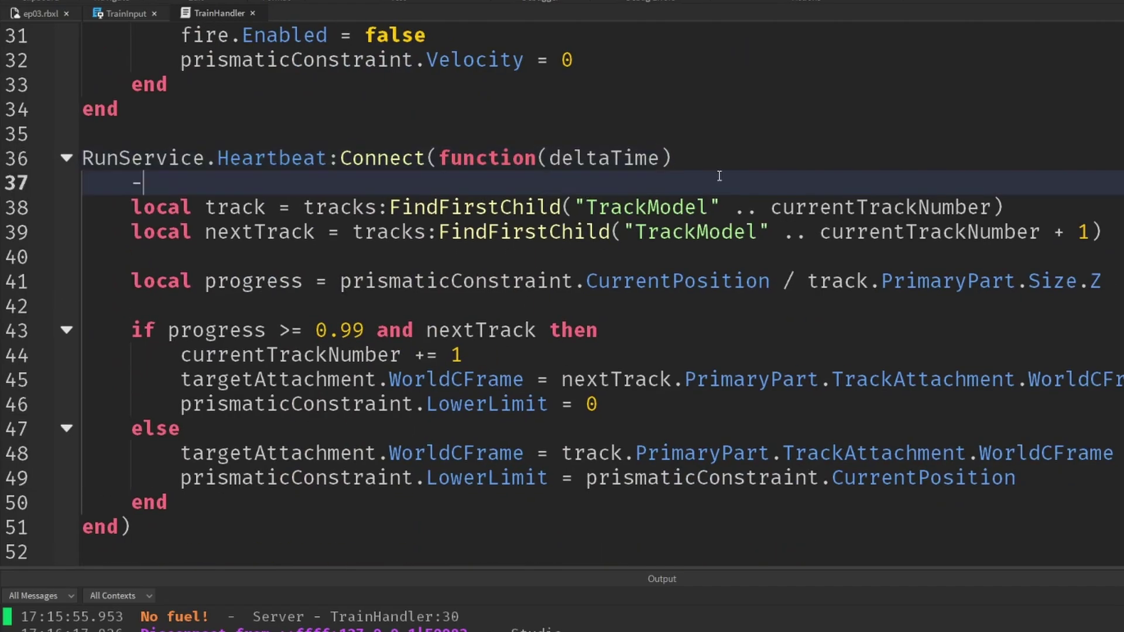
pyautogui.write(' Track swit')
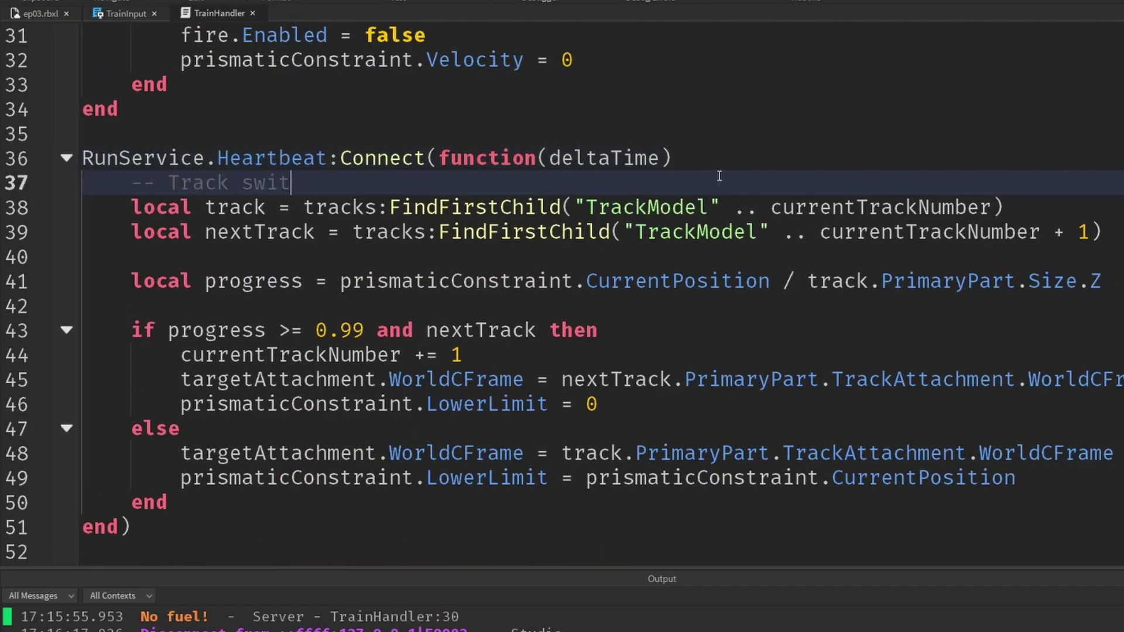
pyautogui.write('ching')
# Add a '-- Fuel burning' comment below the track-switching block.
pyautogui.click(298, 504)
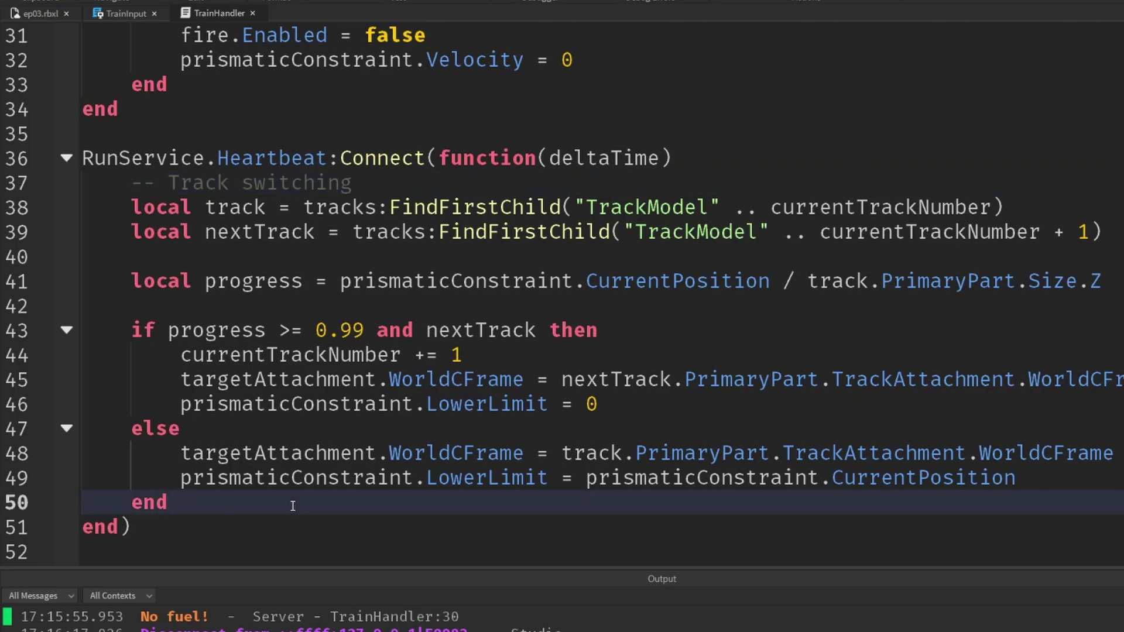
pyautogui.press('Return')
pyautogui.press('Return')
pyautogui.scroll(-1, 316, 433)
pyautogui.scroll(-1, 341, 361)
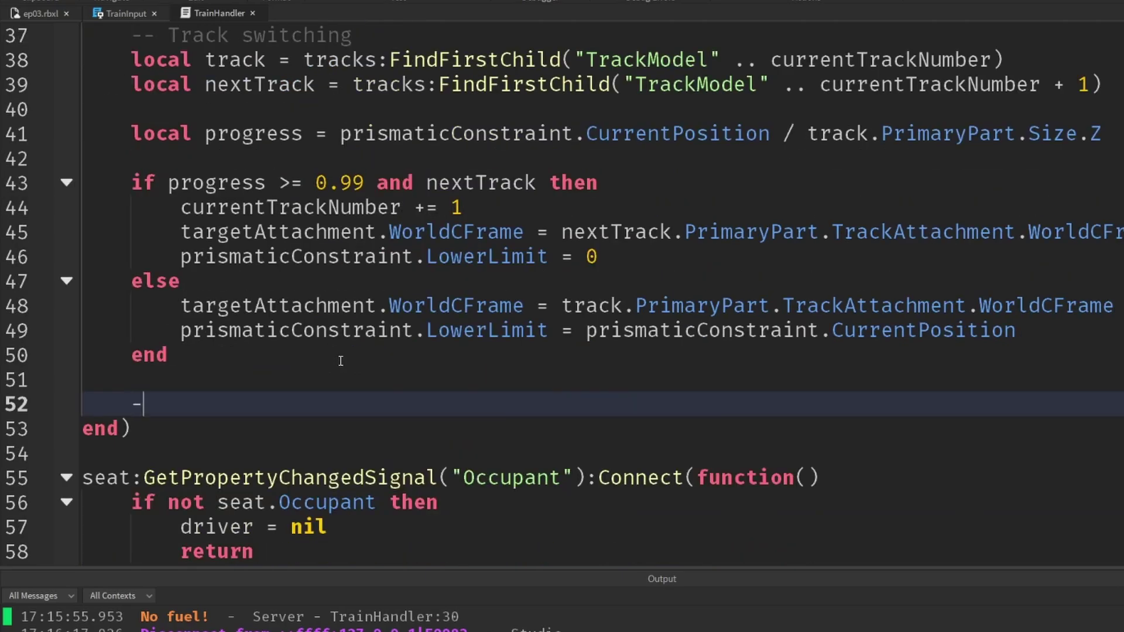
pyautogui.write('-0')
pyautogui.write('uel b')
pyautogui.write('urningh')
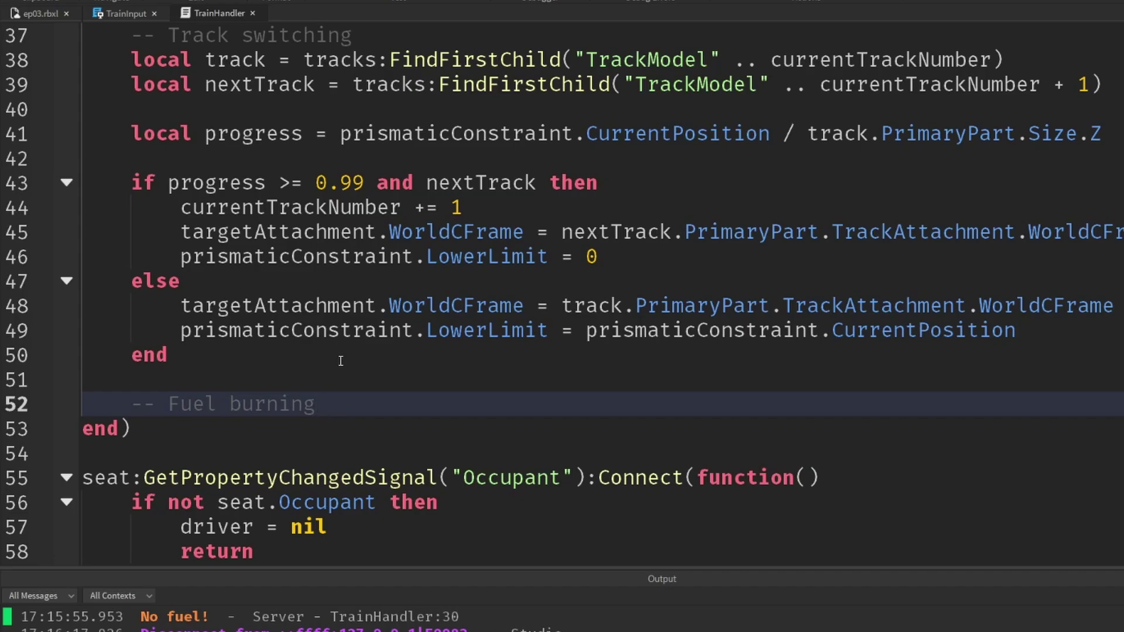
pyautogui.press('Return')
pyautogui.scroll(-1, 385, 354)
# Declare fuel from train:GetAttribute("Fuel") and isMoving from prismaticConstraint.Velocity.
pyautogui.write('local fuel = train:GetAttribute("Fuel")')
pyautogui.press('Return')
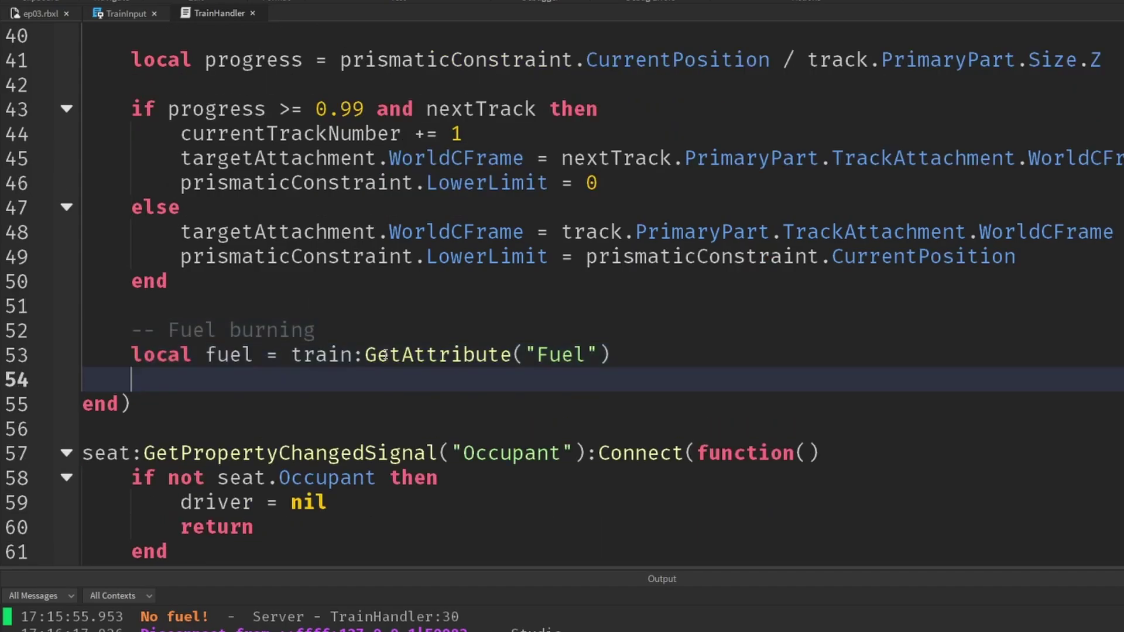
pyautogui.write('local ')
pyautogui.write('isMoving =')
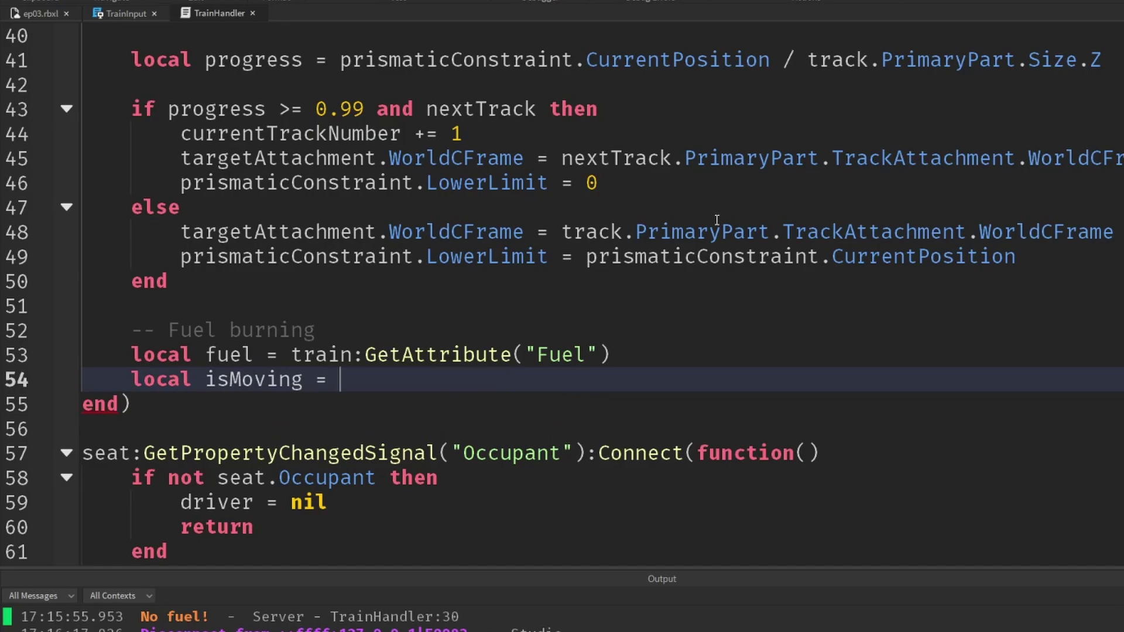
pyautogui.doubleClick(716, 254)
pyautogui.hotkey('ctrl', 'c')
pyautogui.click(383, 378)
pyautogui.hotkey('ctrl', 'v')
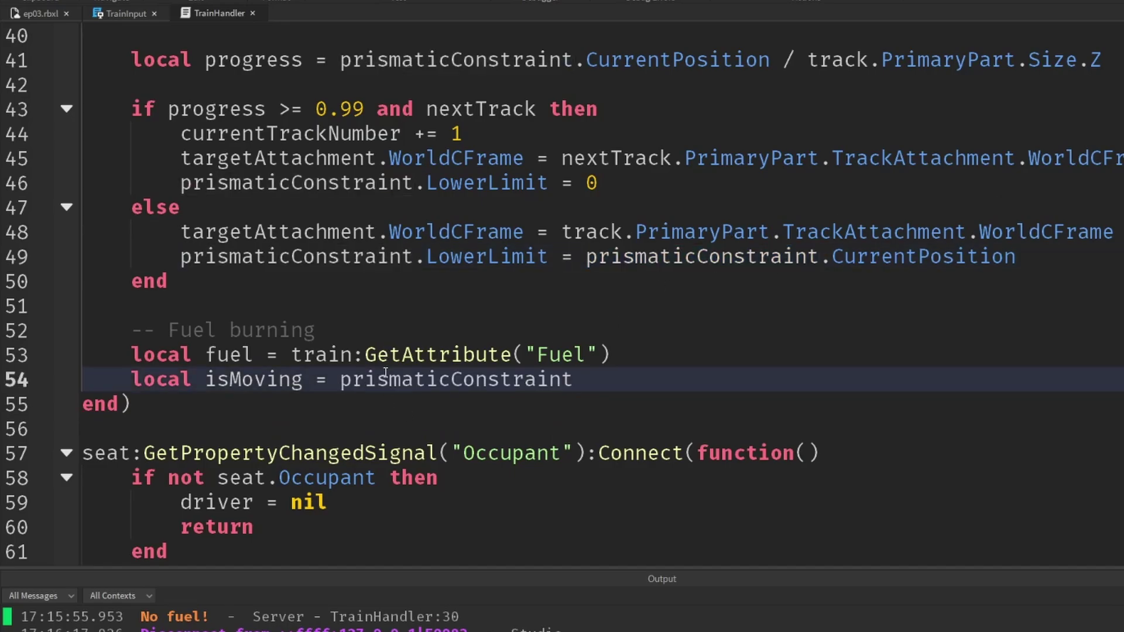
pyautogui.write('.Ve')
pyautogui.press('Tab')
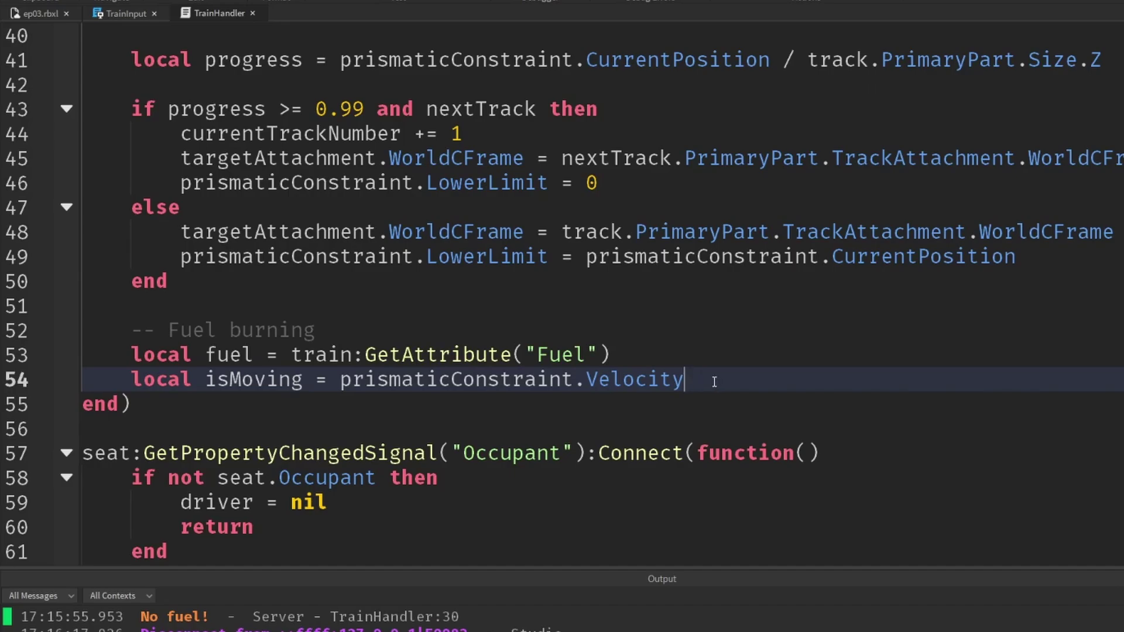
# Add the line local hasFuel = fuel > 0.
pyautogui.press('Return')
pyautogui.write('local hasF')
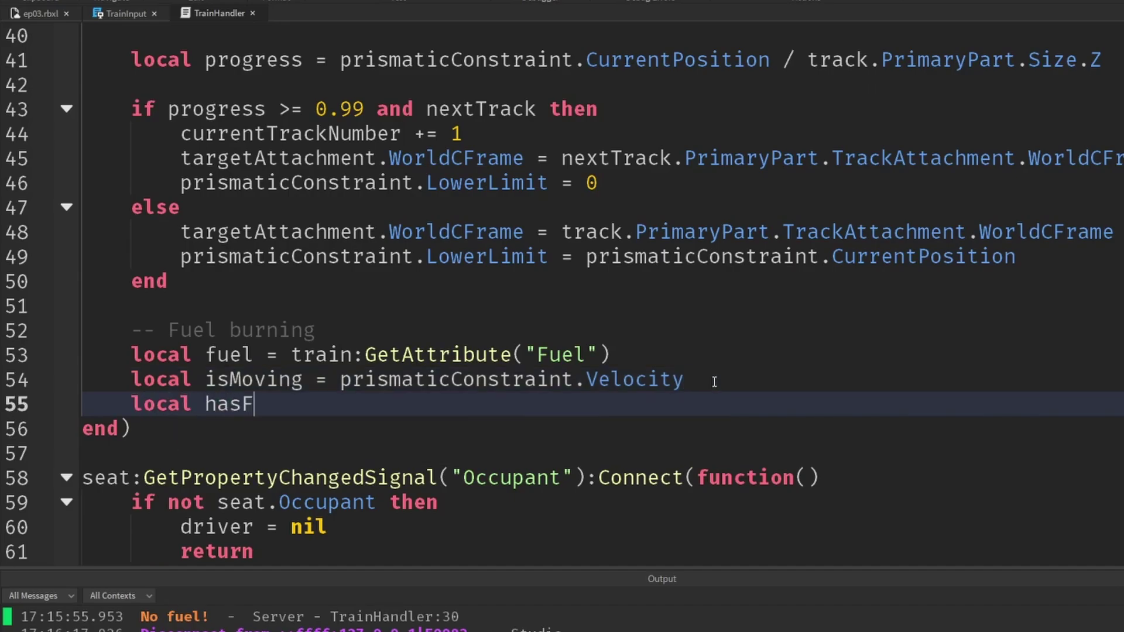
pyautogui.write('uel = fue')
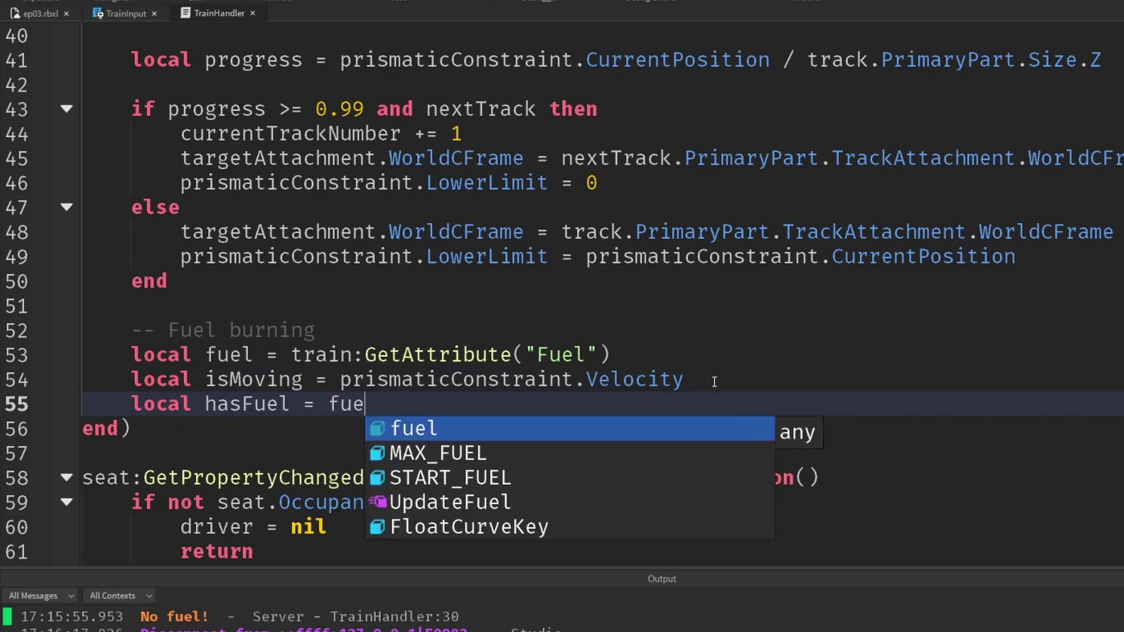
pyautogui.write('l > 0')
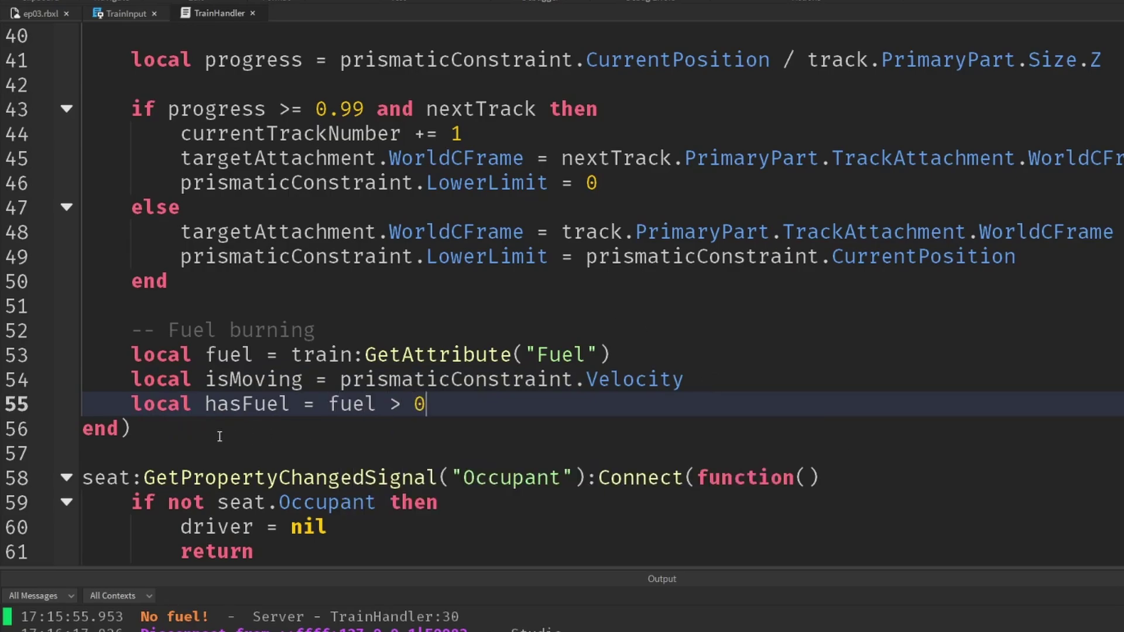
pyautogui.doubleClick(246, 404)
pyautogui.click(459, 405)
# Add 'if isMoving and hasFuel then' with an UpdateFuel(BURN_RATE) call inside.
pyautogui.press('Return')
pyautogui.press('Return')
pyautogui.write('if')
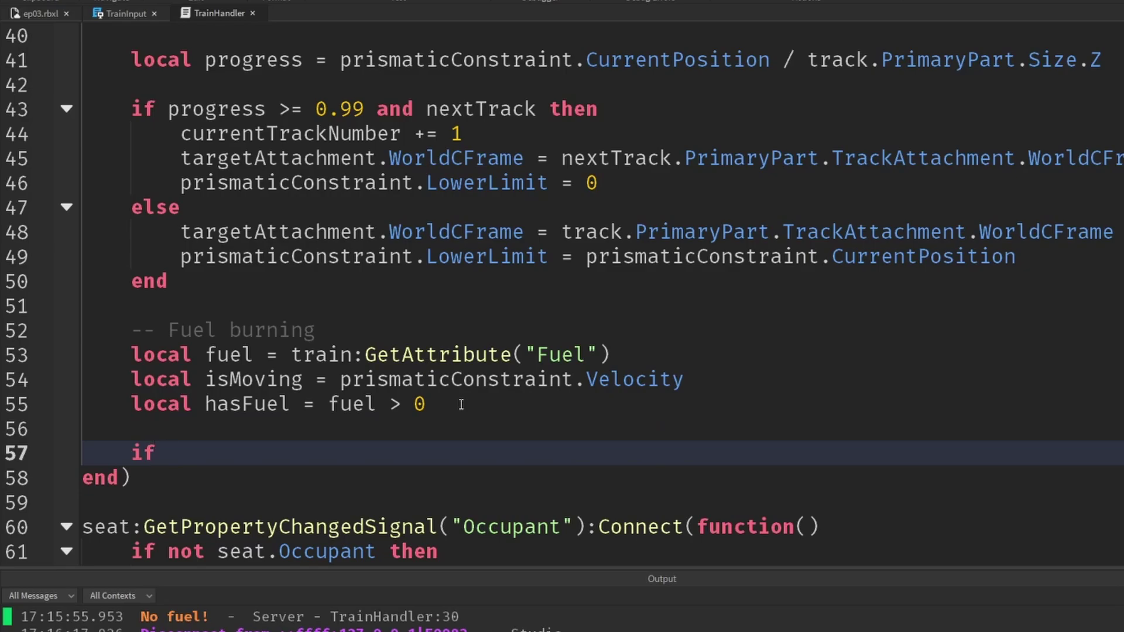
pyautogui.write(' is')
pyautogui.press('Tab')
pyautogui.write('and ha')
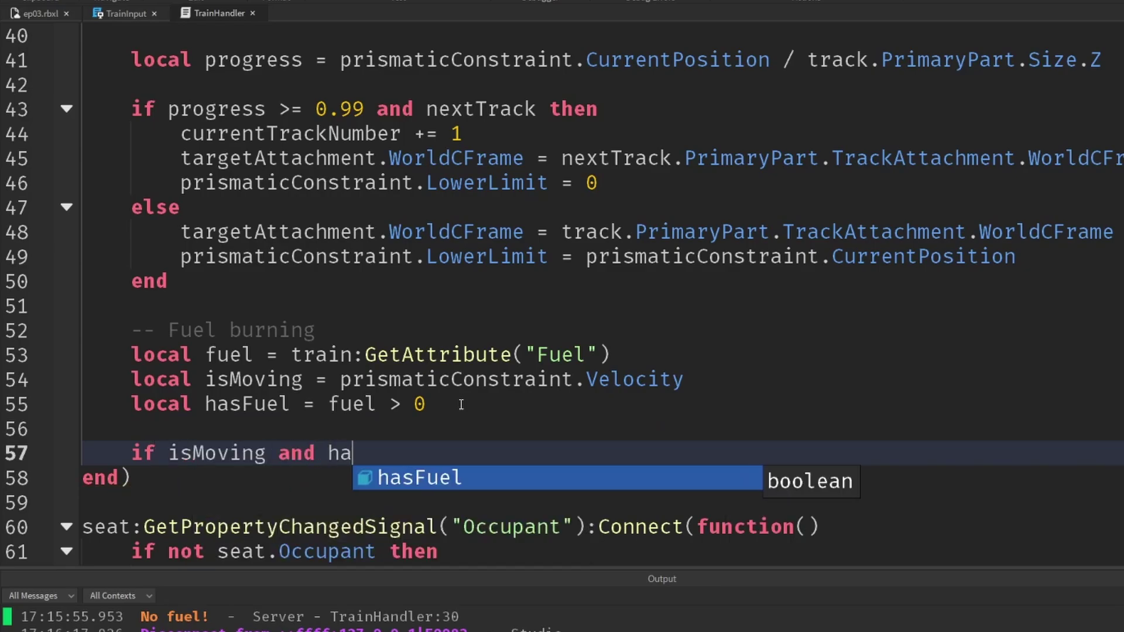
pyautogui.press('Tab')
pyautogui.write('then')
pyautogui.press('Return')
pyautogui.write('U')
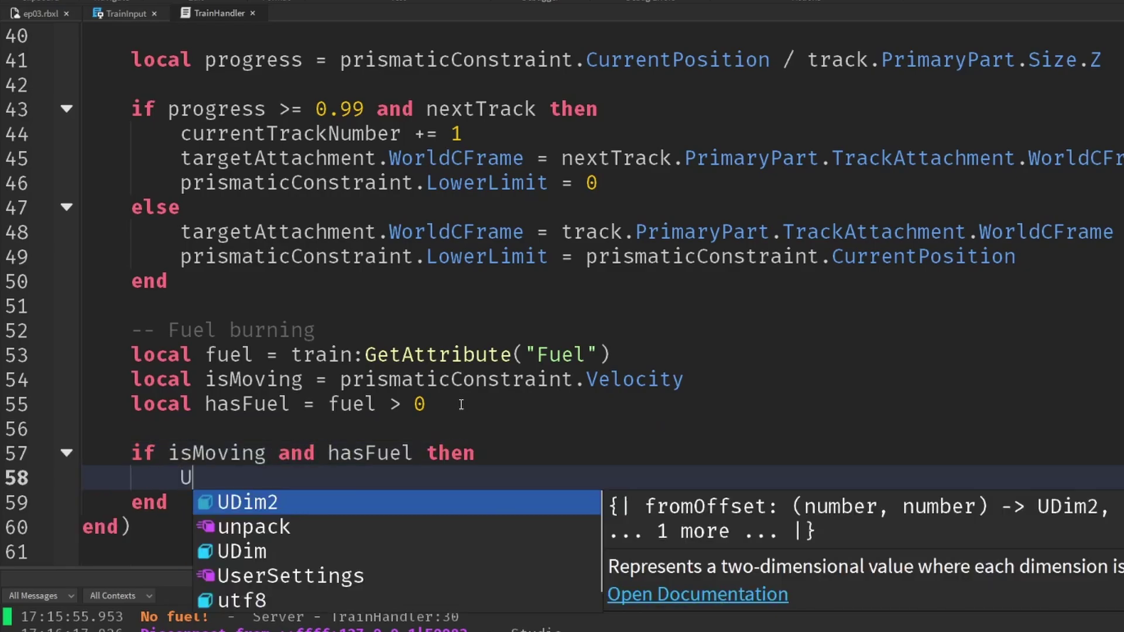
pyautogui.write('p')
pyautogui.press('Tab')
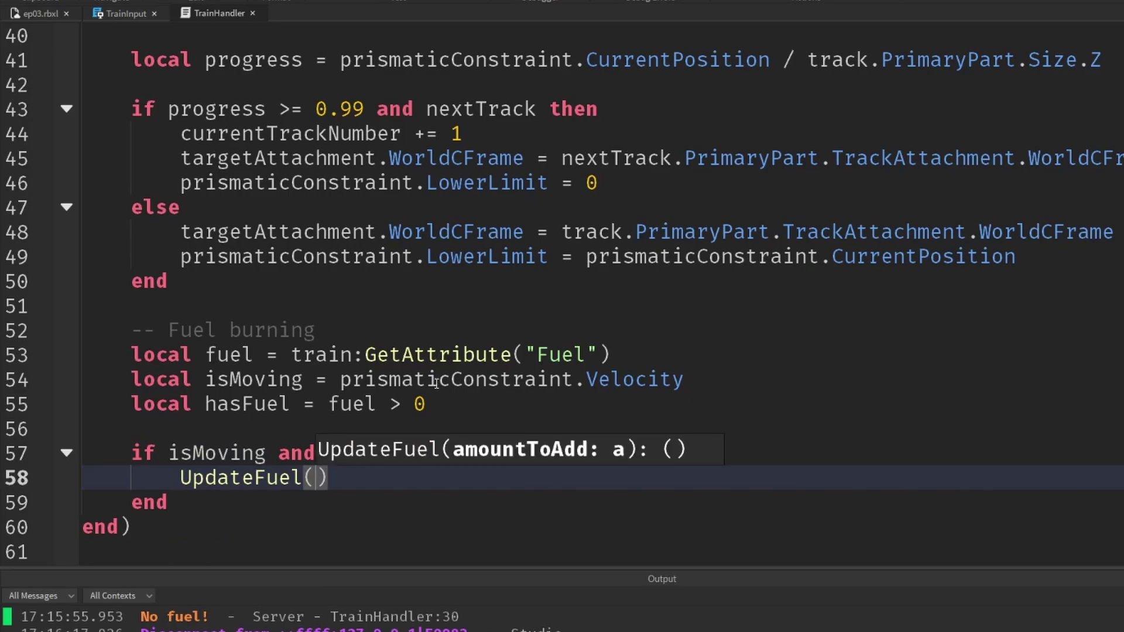
pyautogui.scroll(-1, 311, 423)
pyautogui.write('BUR')
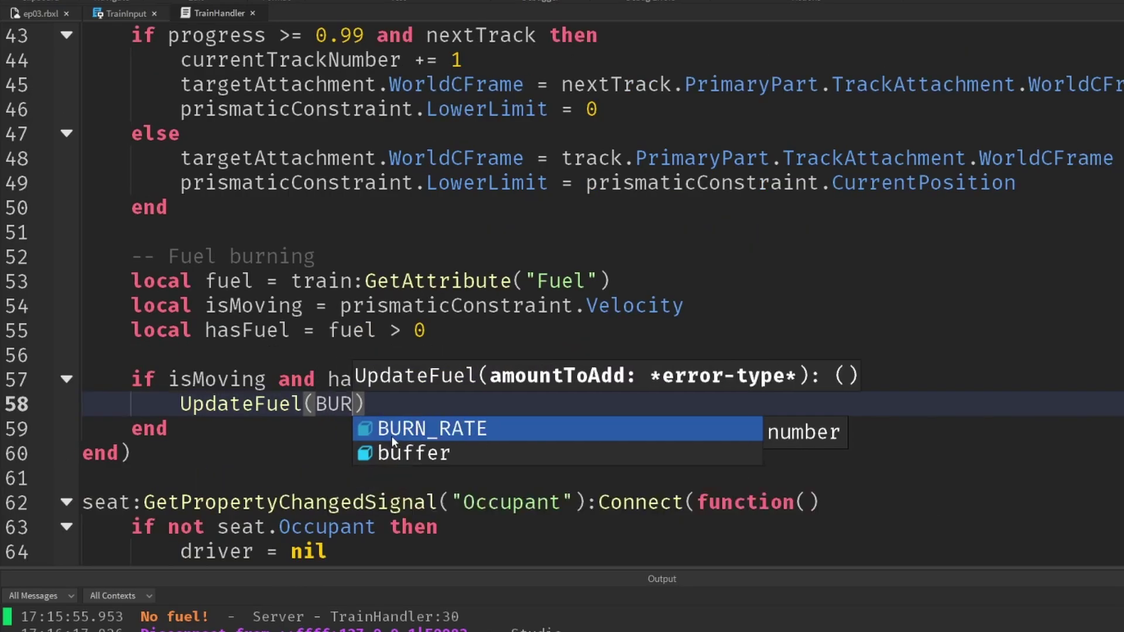
pyautogui.press('Tab')
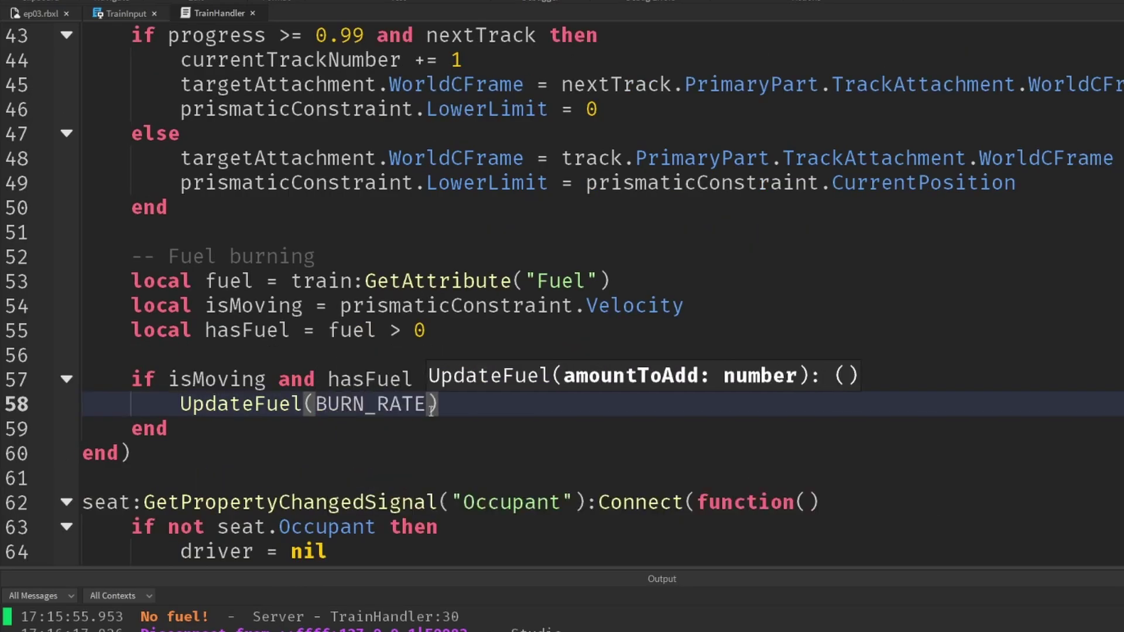
# Change the burn call to UpdateFuel(BURN_RATE * deltaTime).
pyautogui.click(494, 404)
pyautogui.scroll(3, 448, 410)
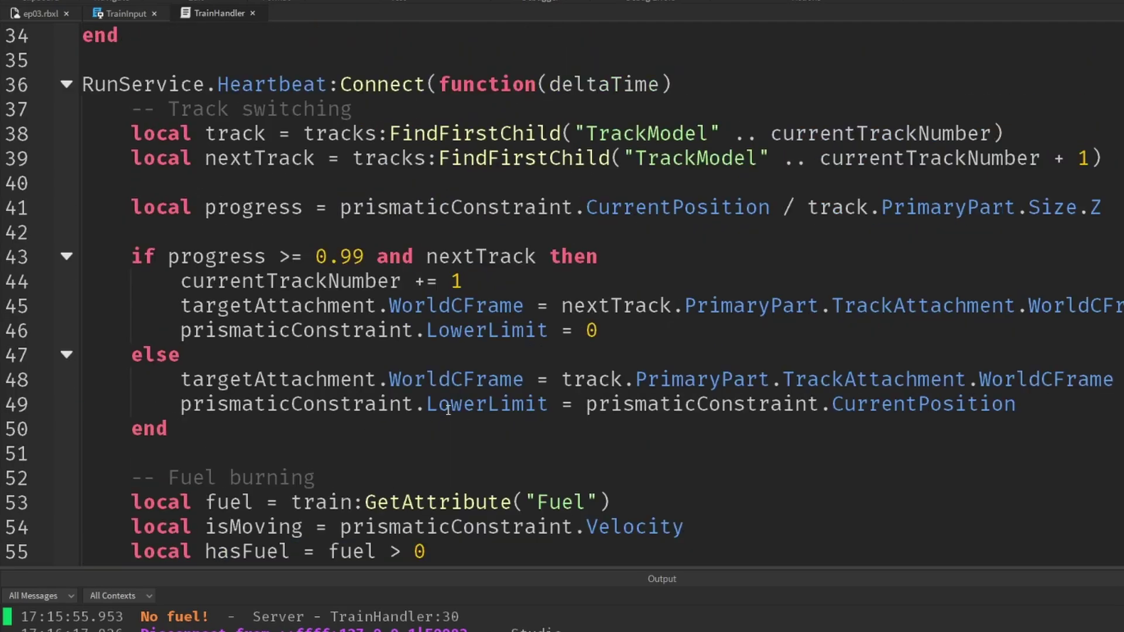
pyautogui.click(294, 87)
pyautogui.click(588, 174)
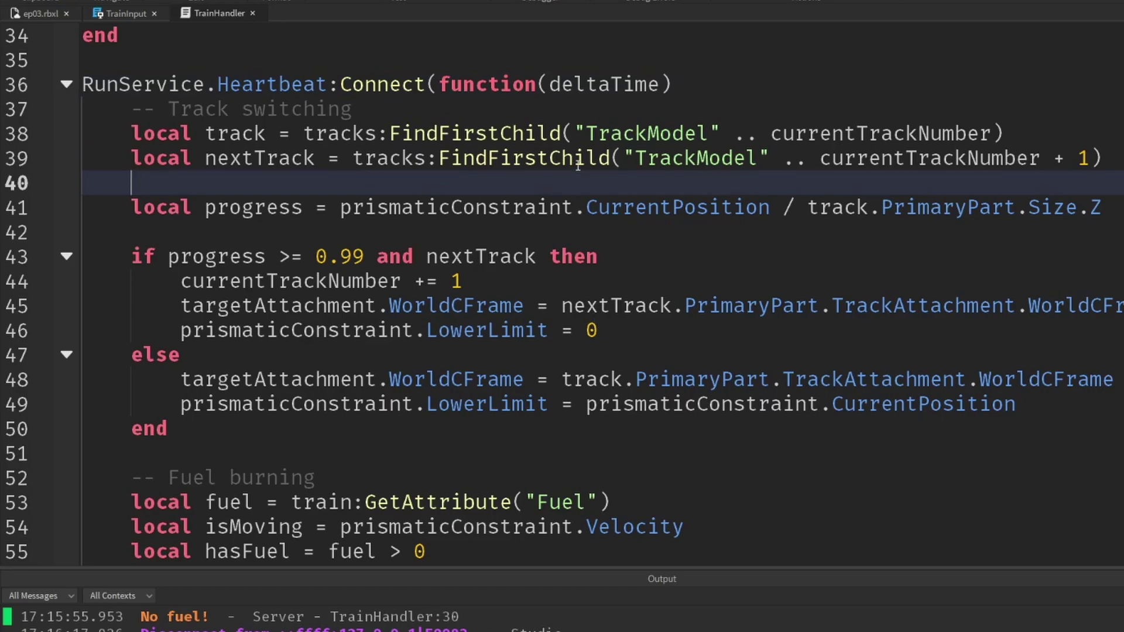
pyautogui.click(590, 87)
pyautogui.scroll(-3, 451, 422)
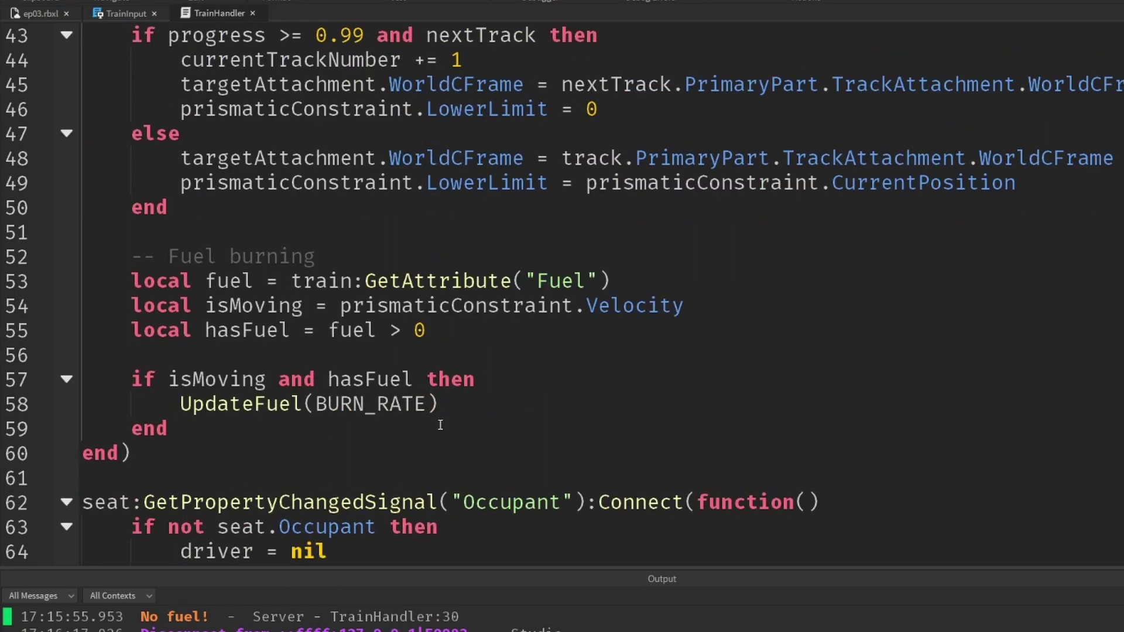
pyautogui.click(433, 404)
pyautogui.write('* deltaTime')
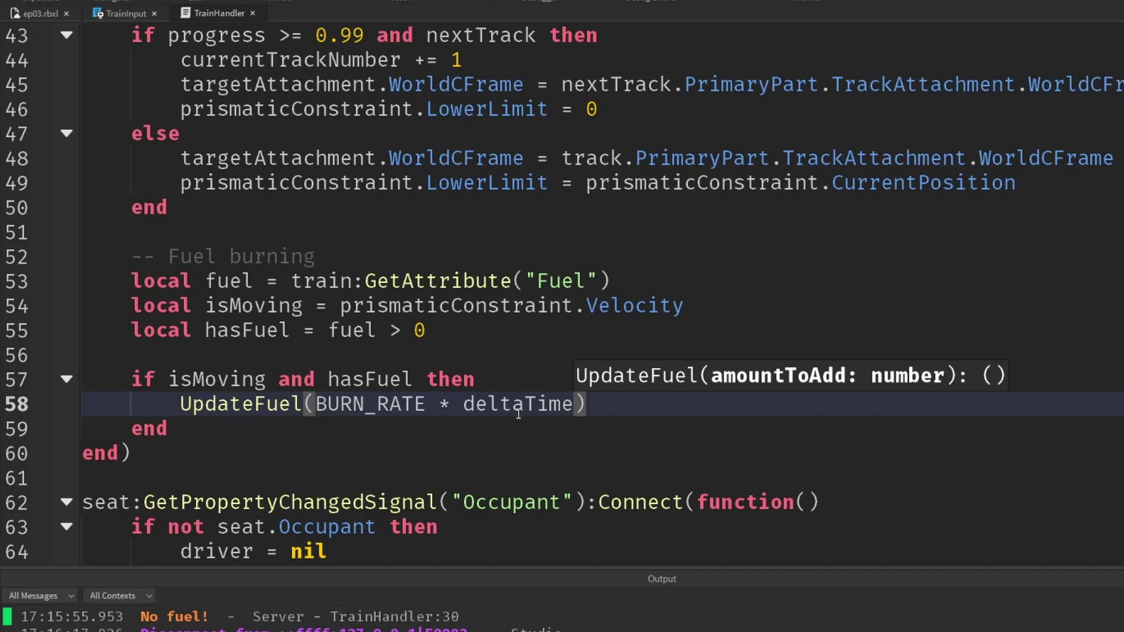
pyautogui.moveTo(577, 409); pyautogui.dragTo(321, 410)
pyautogui.click(429, 426)
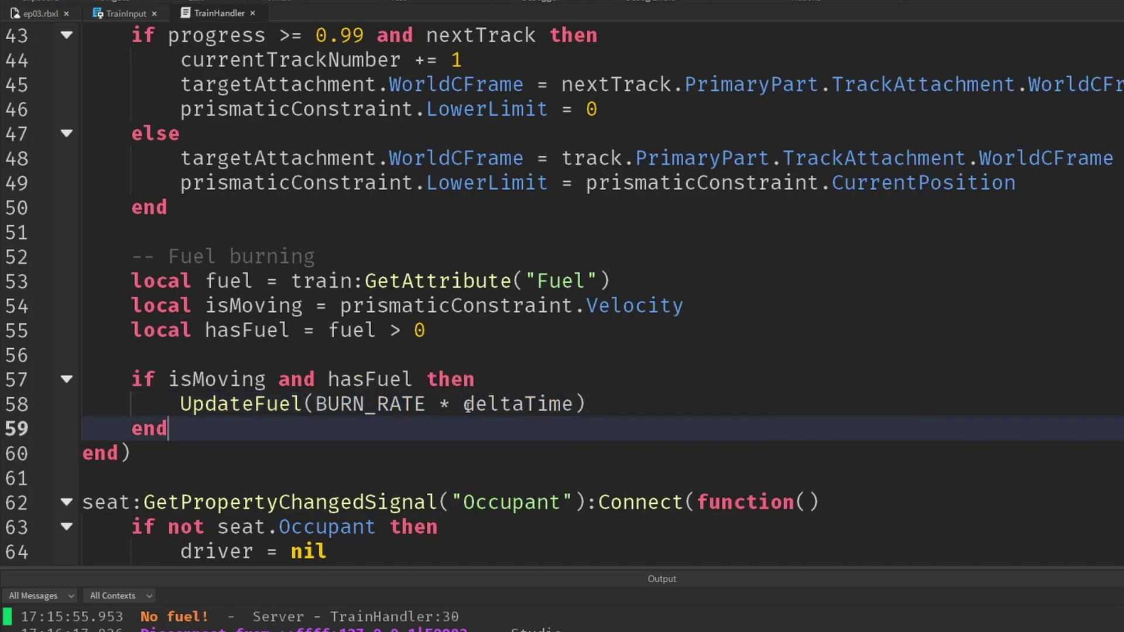
# Add smoke.Enabled = isMoving below the hasFuel line.
pyautogui.click(465, 322)
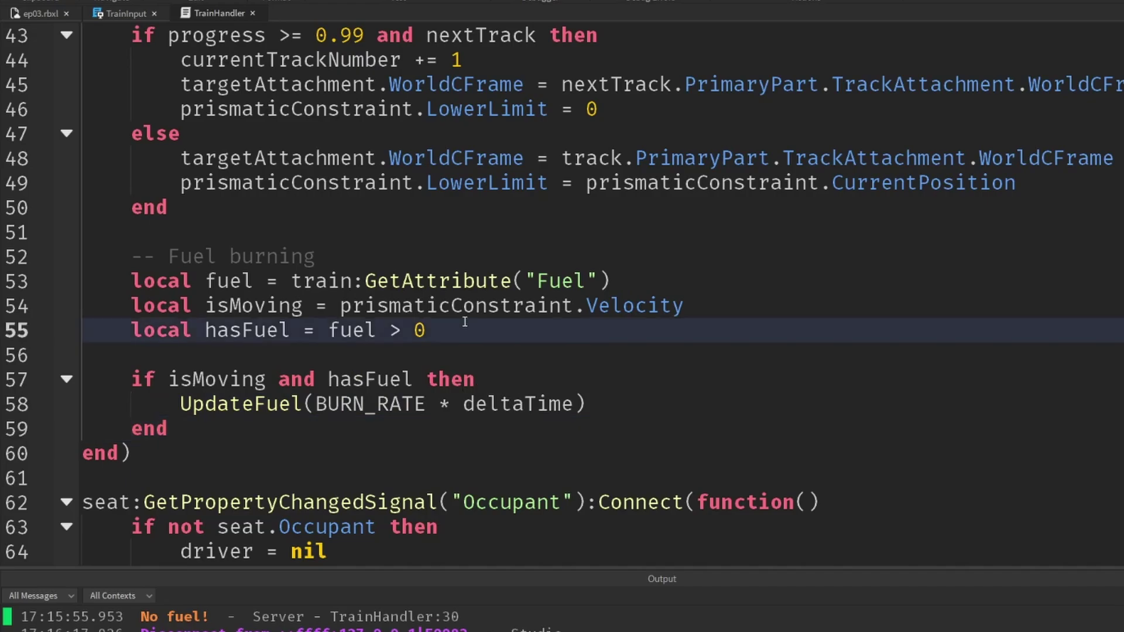
pyautogui.press('Return')
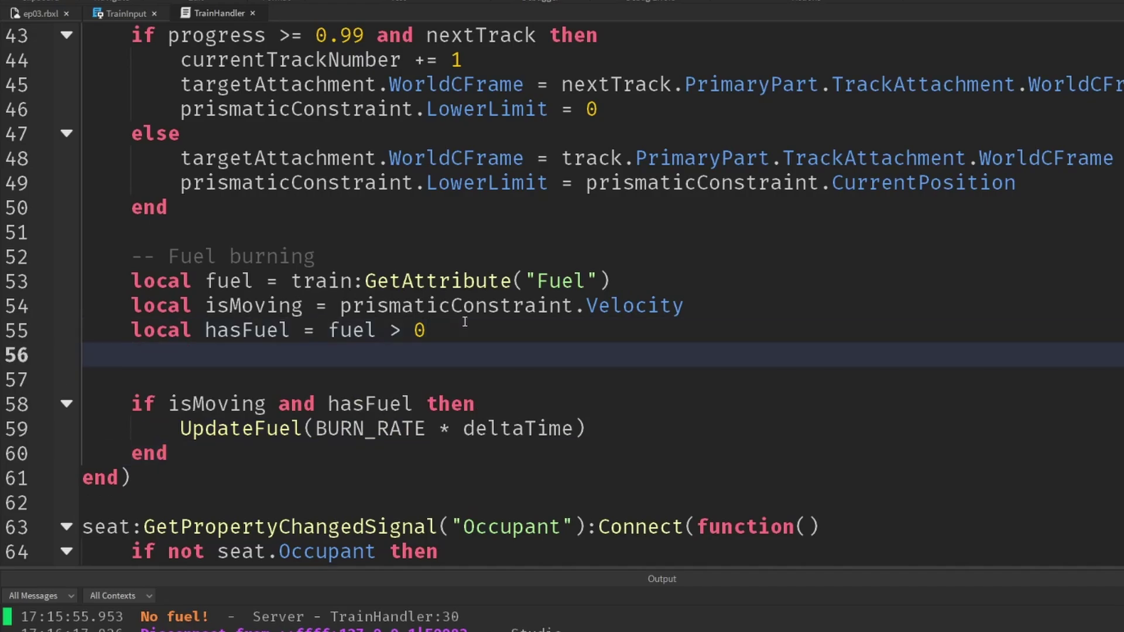
pyautogui.write('smo')
pyautogui.press('Tab')
pyautogui.write('.E')
pyautogui.press('Tab')
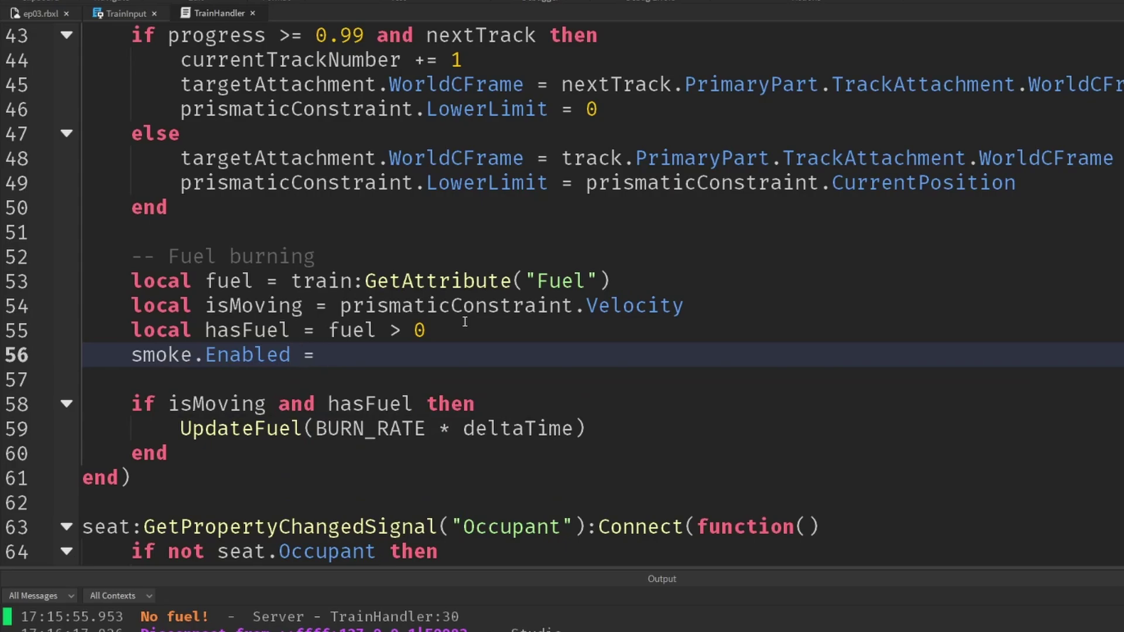
pyautogui.write('is')
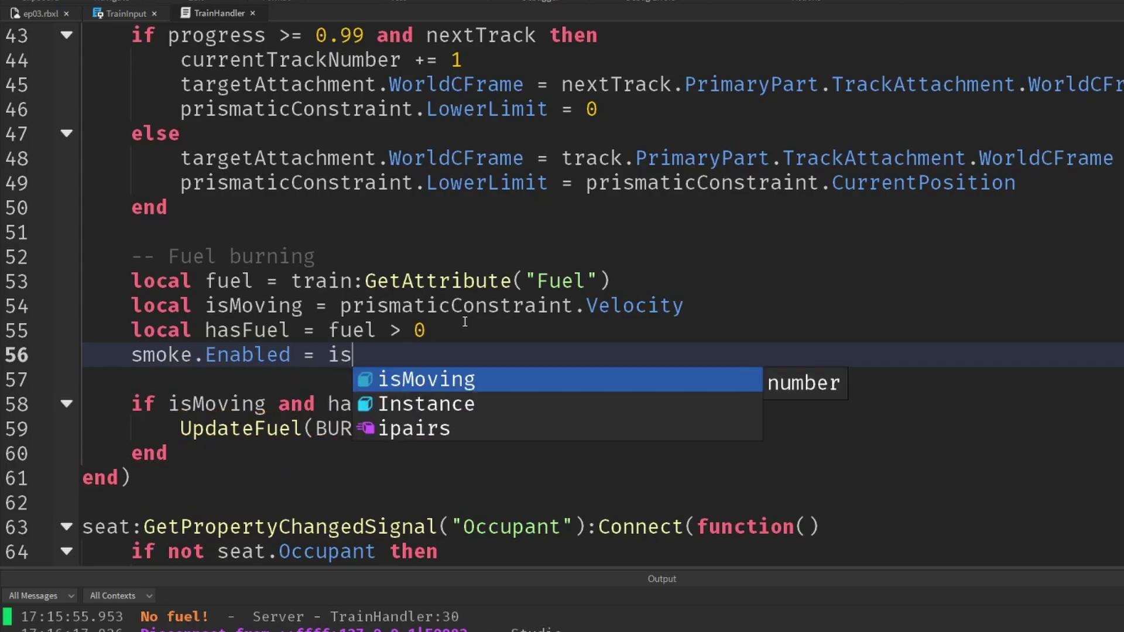
pyautogui.press('Tab')
# Add fire.Enabled = hasFuel on the next line.
pyautogui.press('Return')
pyautogui.write('fire')
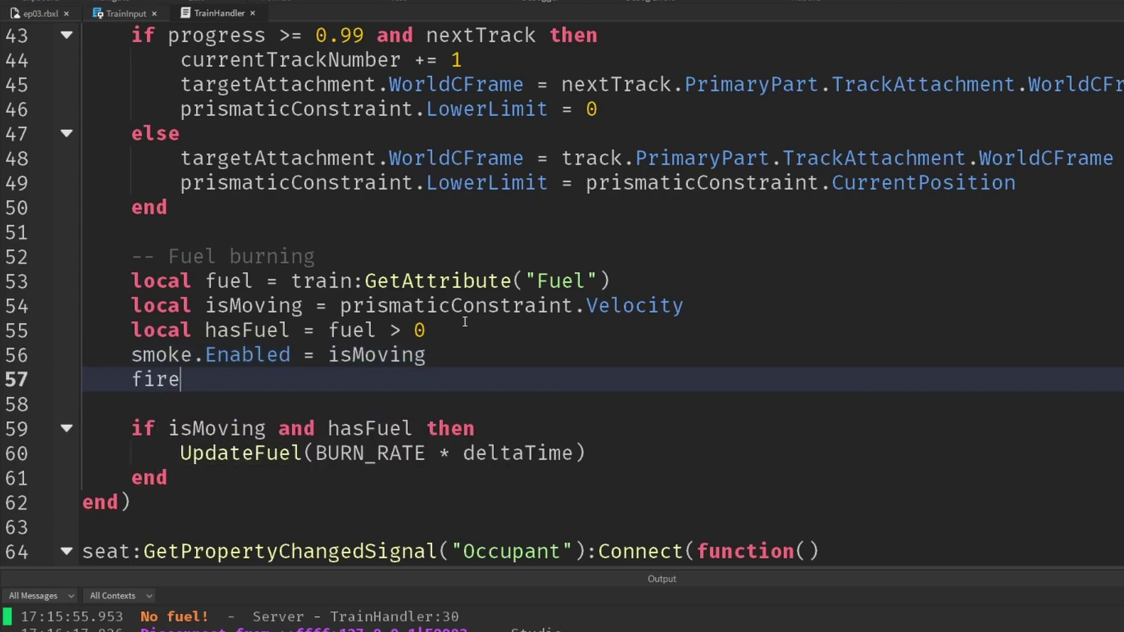
pyautogui.write('.E')
pyautogui.press('Tab')
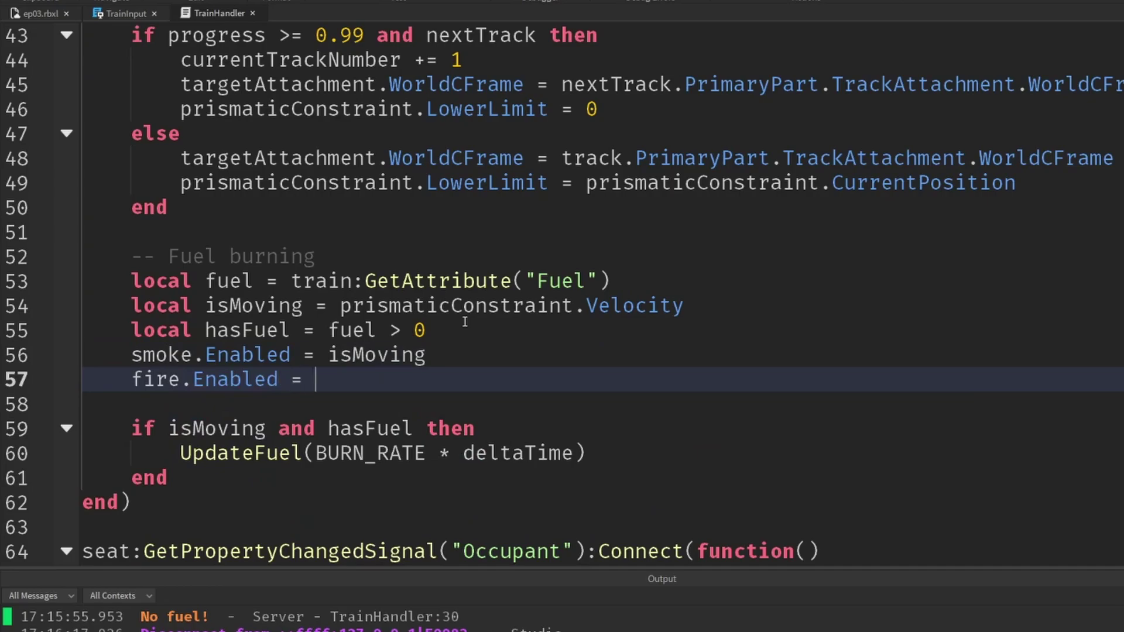
pyautogui.write('has')
pyautogui.press('Tab')
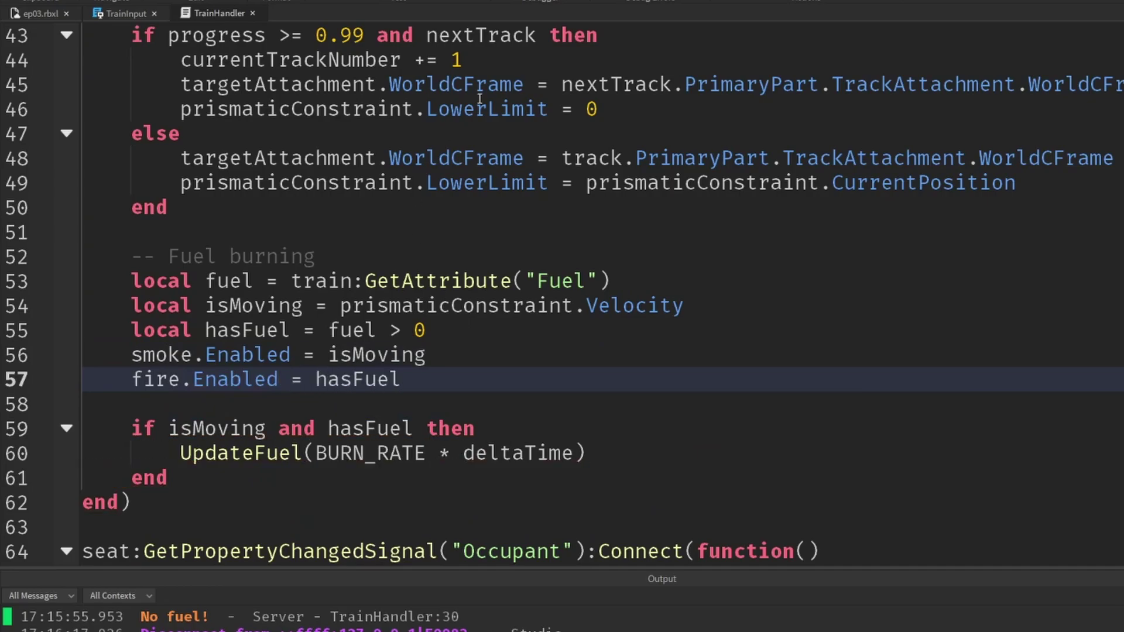
pyautogui.click(719, 300)
pyautogui.write('> 0')
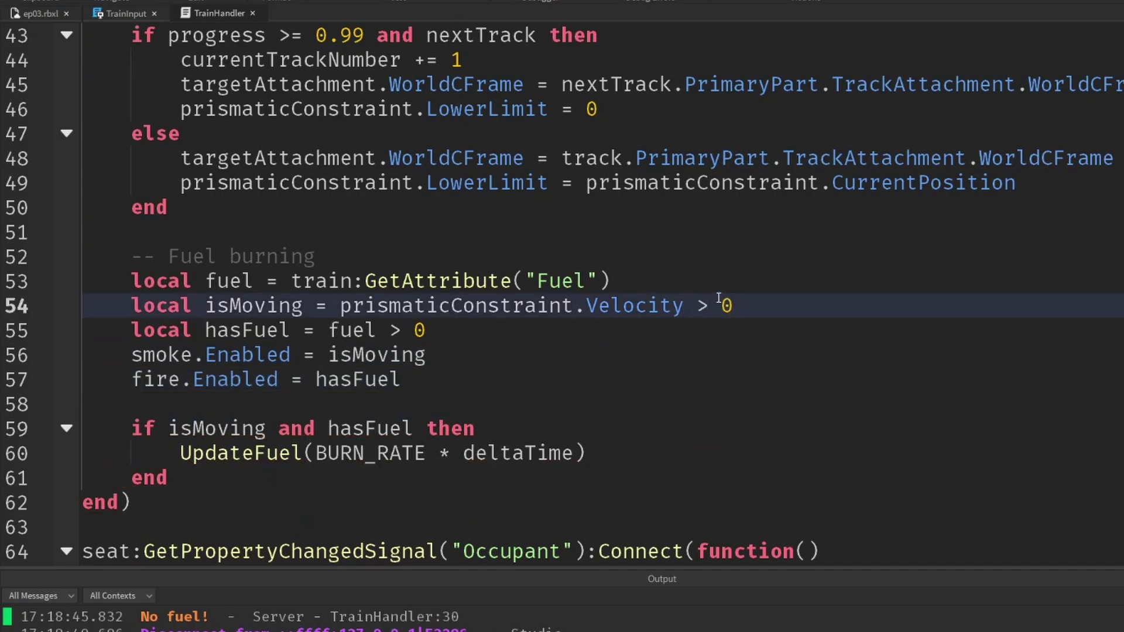
pyautogui.click(755, 410)
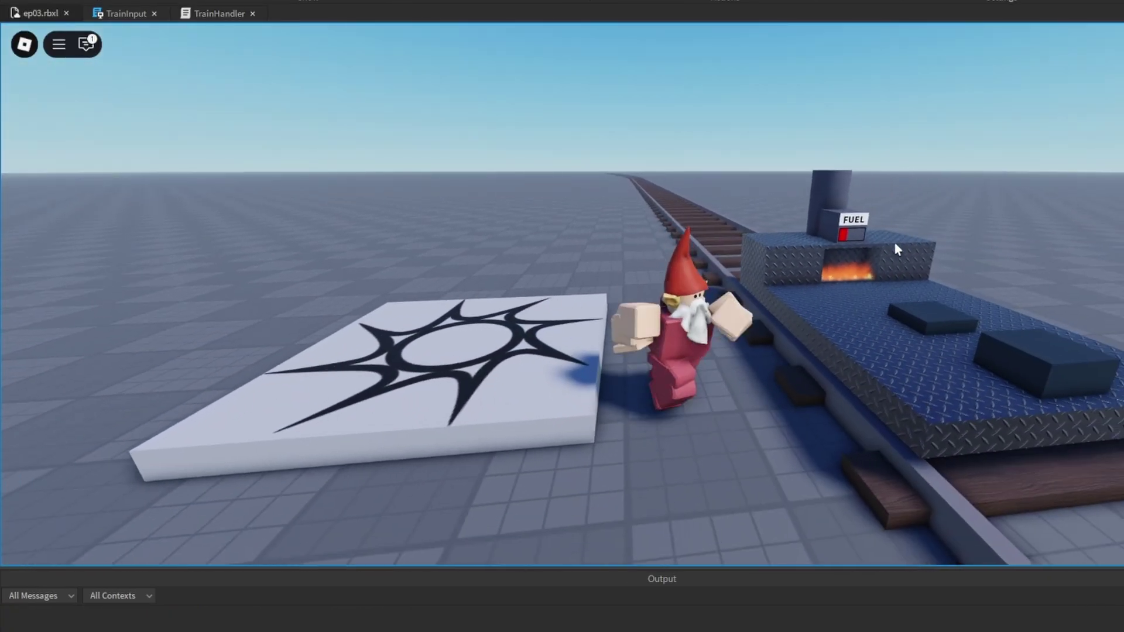
# Watch the smoking train in a playtest until it stops with no fuel.
pyautogui.moveTo(882, 238); pyautogui.dragTo(887, 244, button='right')
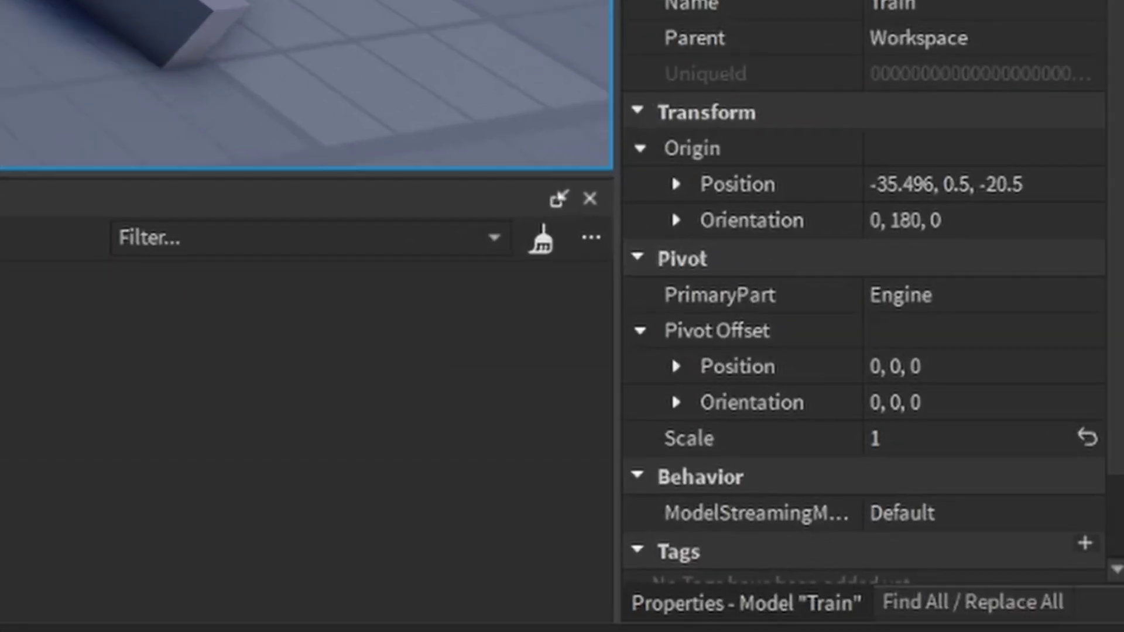
pyautogui.scroll(-3, 903, 564)
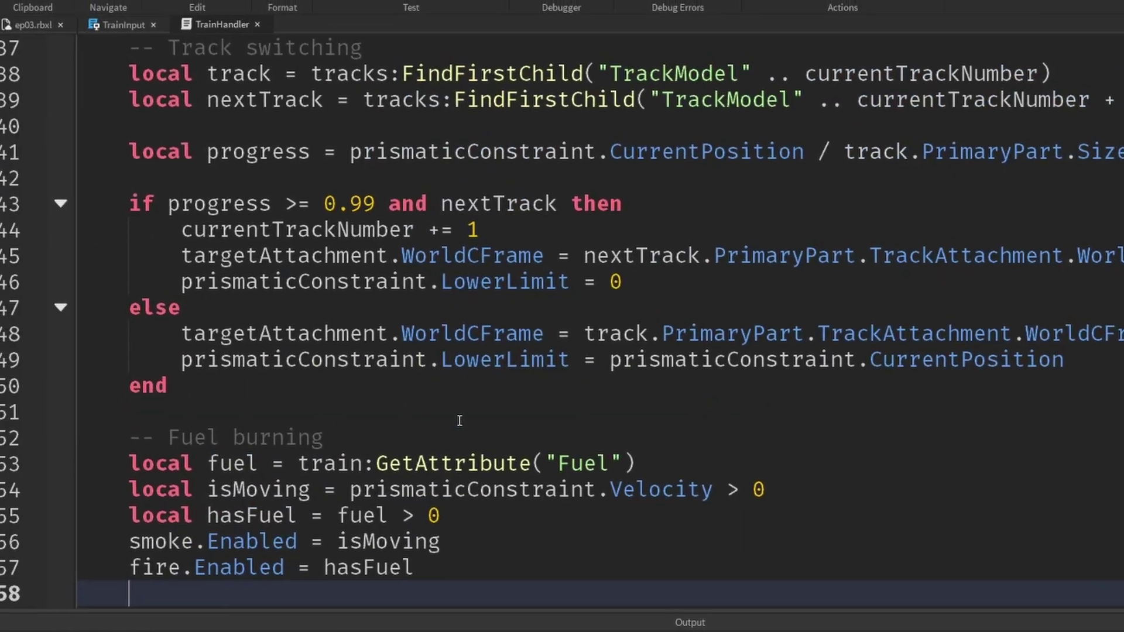
# Insert print("Fuel", fuel) directly below the fuel attribute lookup.
pyautogui.scroll(-2, 388, 319)
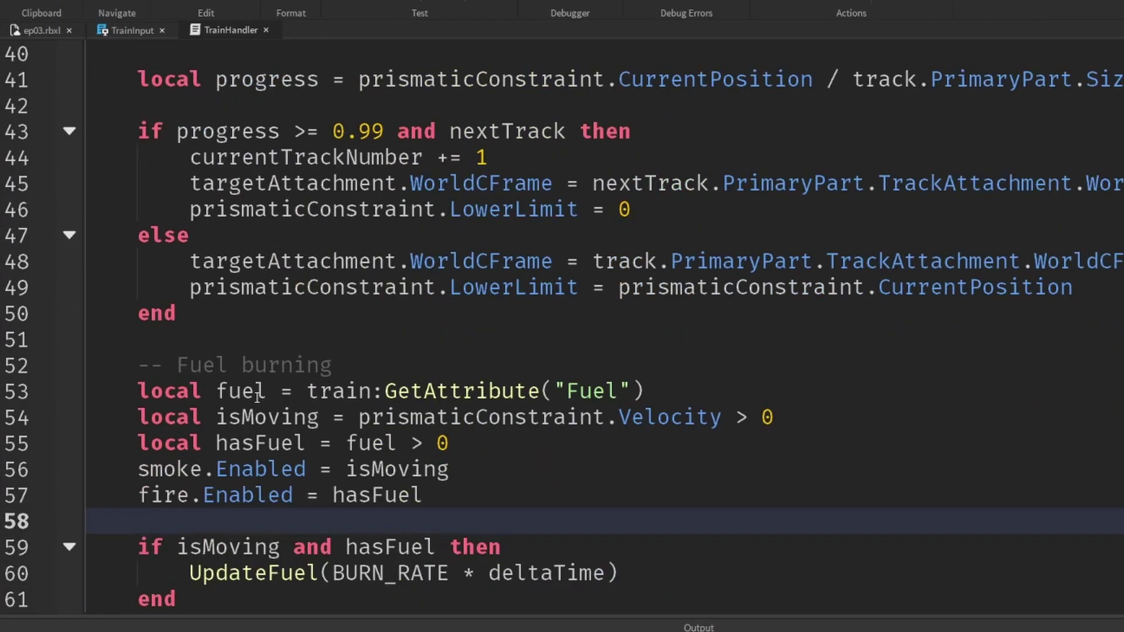
pyautogui.click(697, 387)
pyautogui.press('Return')
pyautogui.write('print("Fuel"')
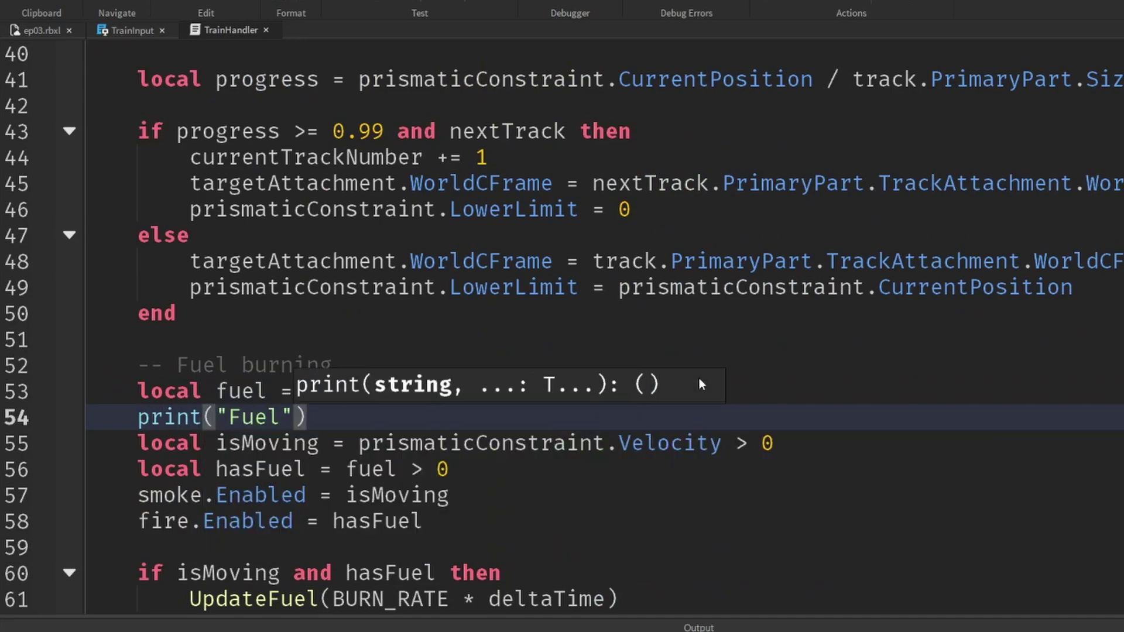
pyautogui.write(', fuel')
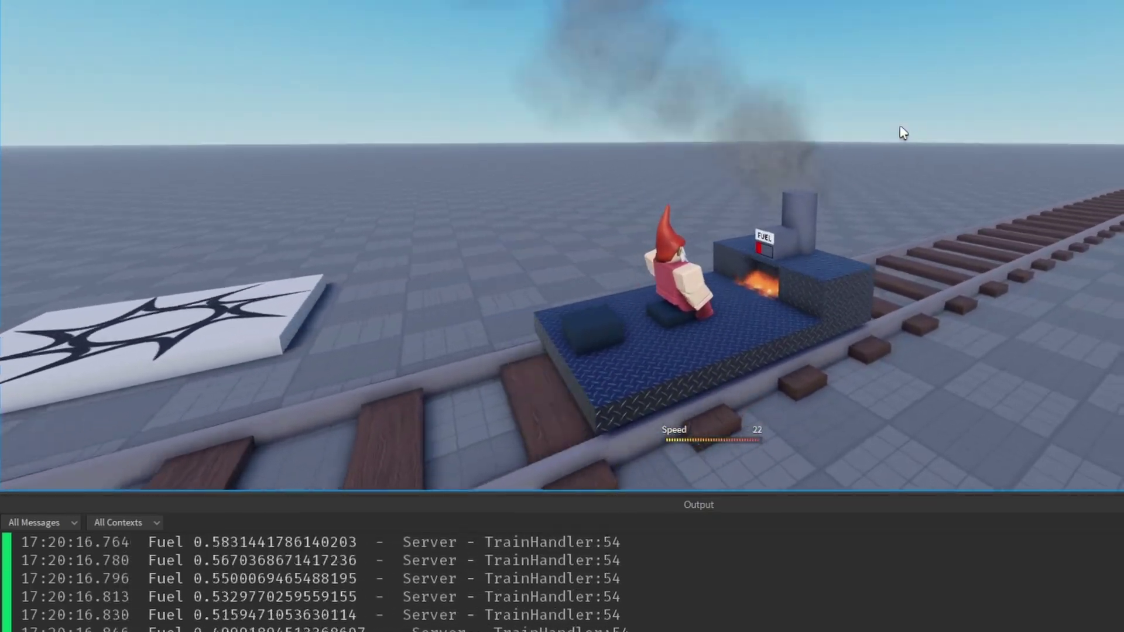
# Follow the moving train as the Fuel log counts down to 'No fuel!', then return to the constants.
pyautogui.moveTo(903, 132); pyautogui.dragTo(903, 133, button='right')
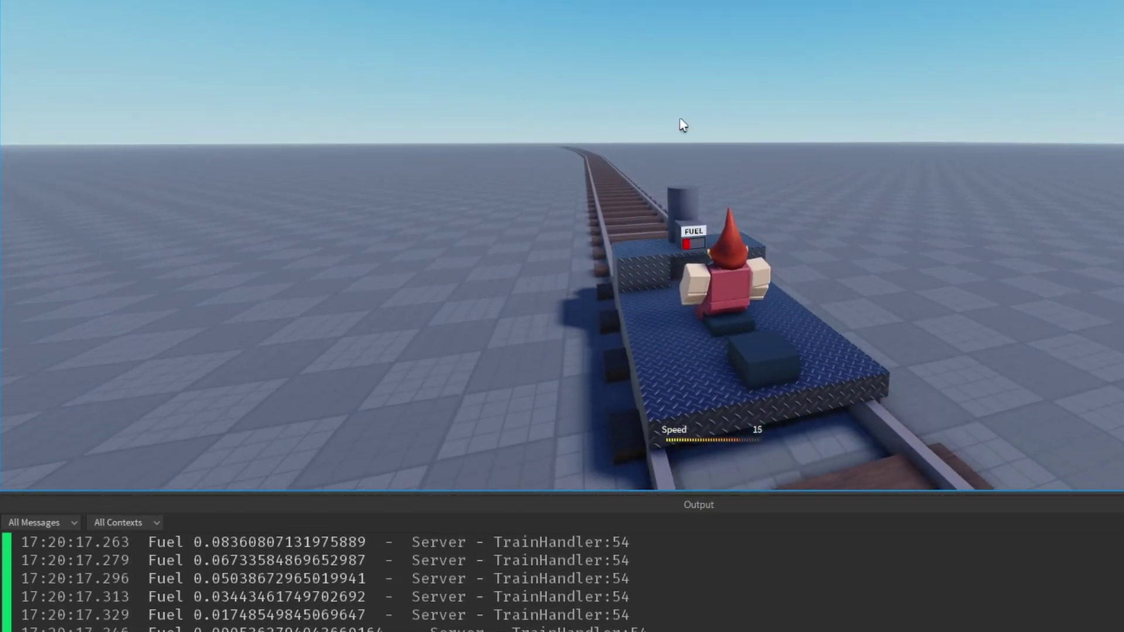
pyautogui.scroll(5, 719, 174)
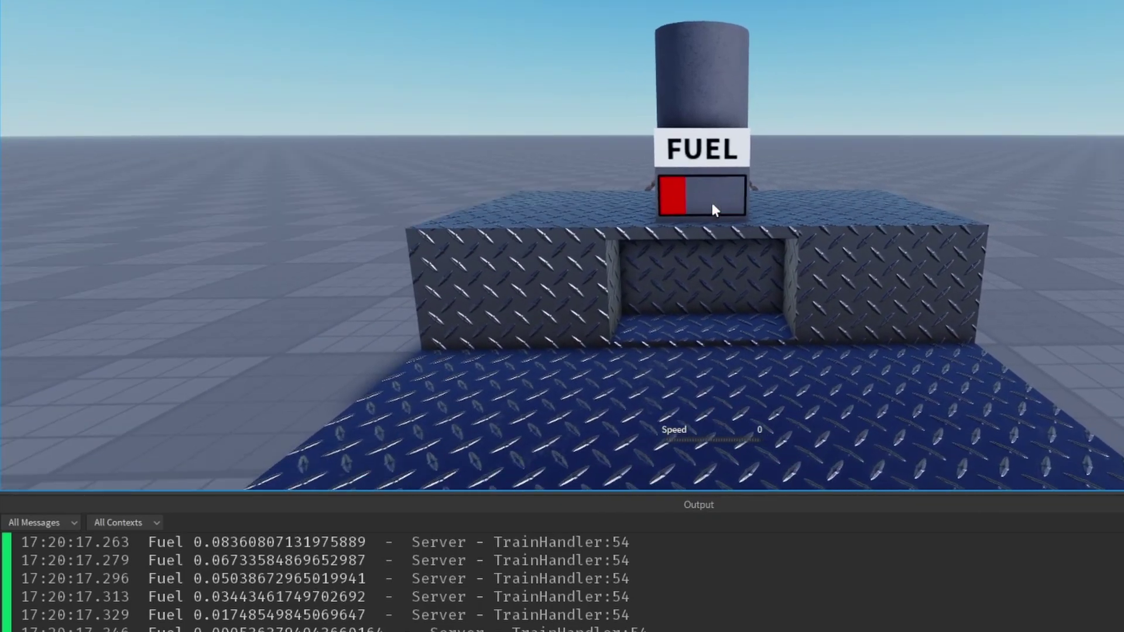
pyautogui.scroll(-4, 711, 201)
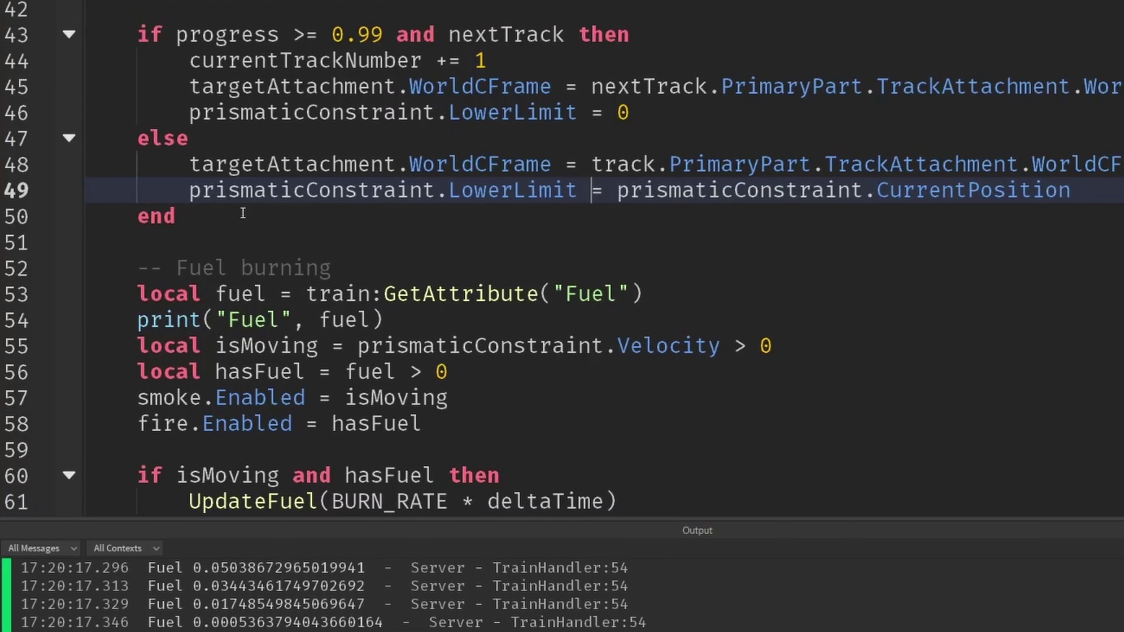
pyautogui.scroll(1, 568, 368)
# Start a local fuelMeter line and locate Dashboard > SurfaceGui > Fuel > Meter in the Explorer.
pyautogui.scroll(10, 567, 368)
pyautogui.scroll(2, 568, 368)
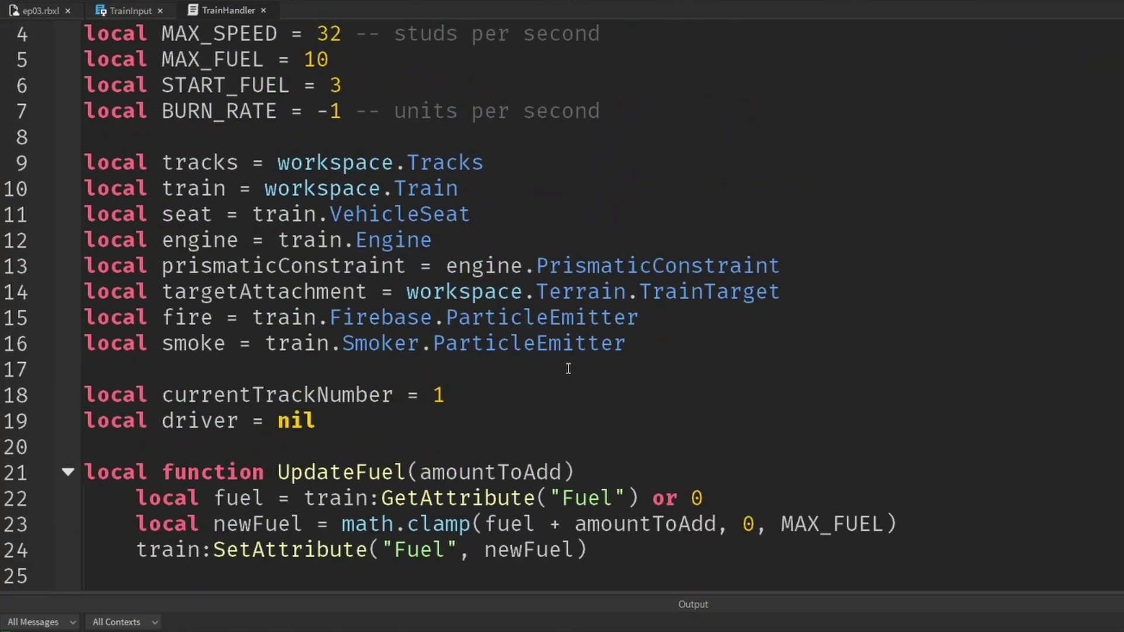
pyautogui.click(701, 345)
pyautogui.press('Return')
pyautogui.write('loca')
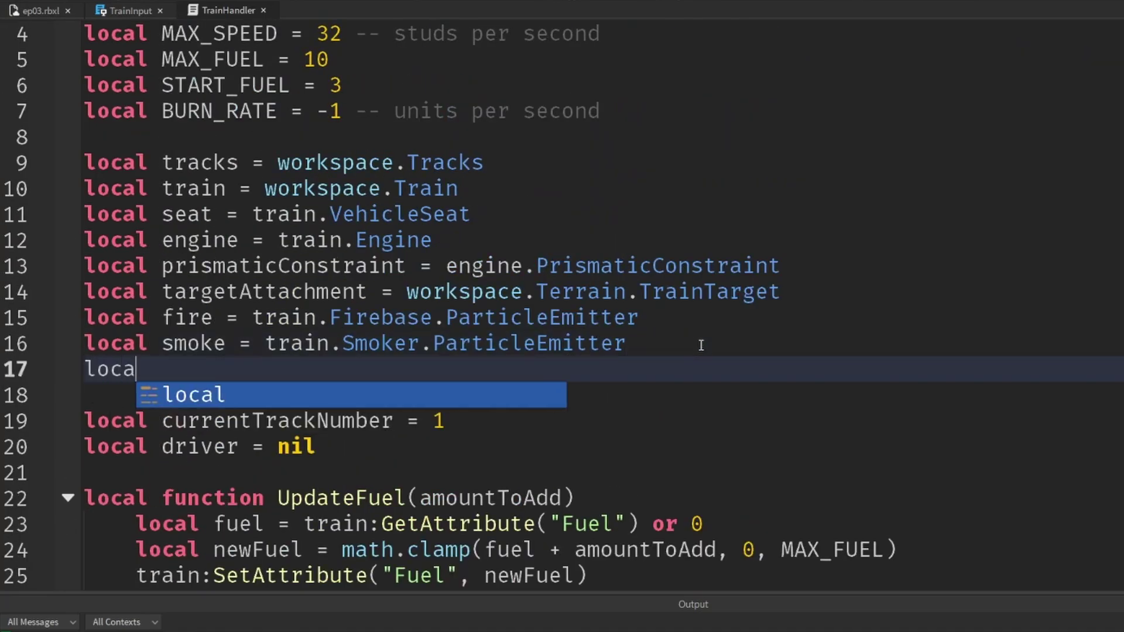
pyautogui.write('l fuel')
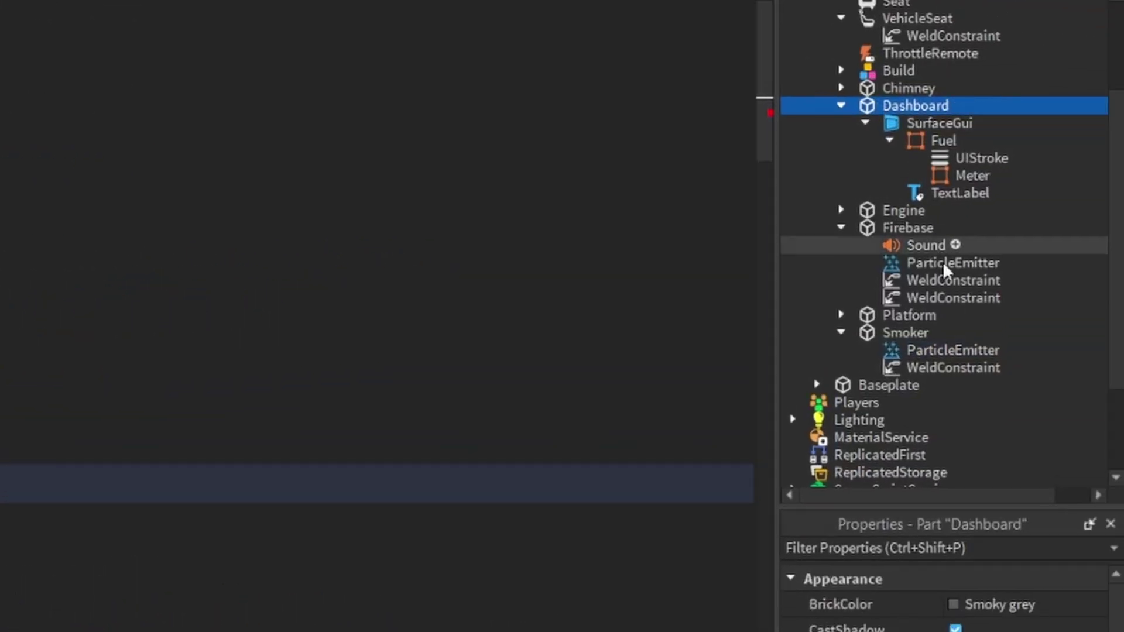
pyautogui.scroll(2, 851, 223)
pyautogui.click(840, 205)
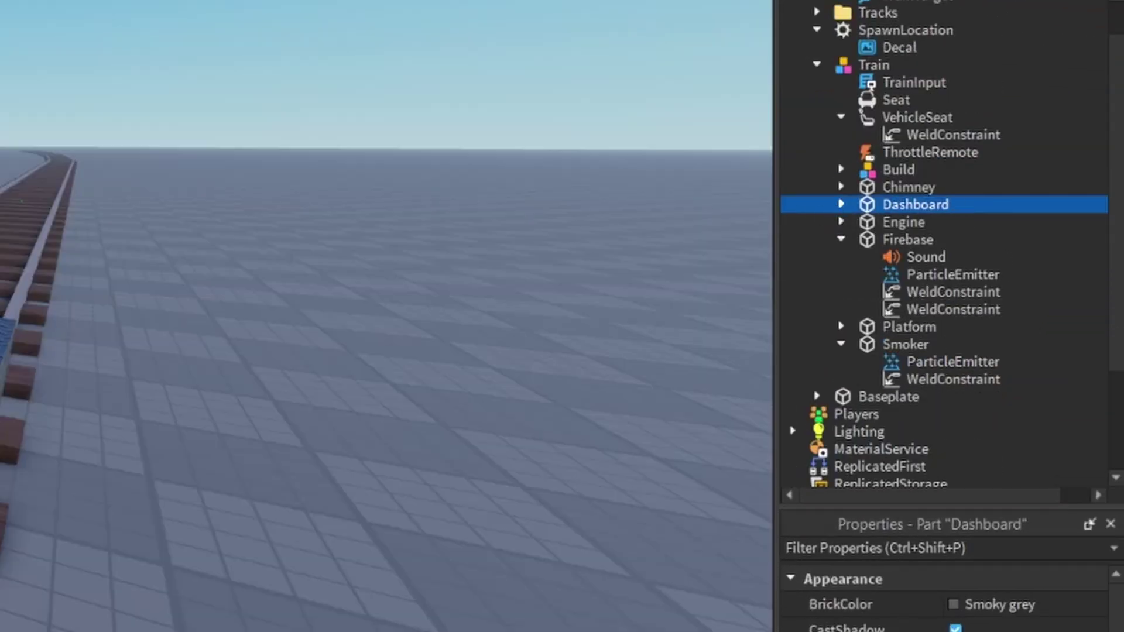
pyautogui.press('f')
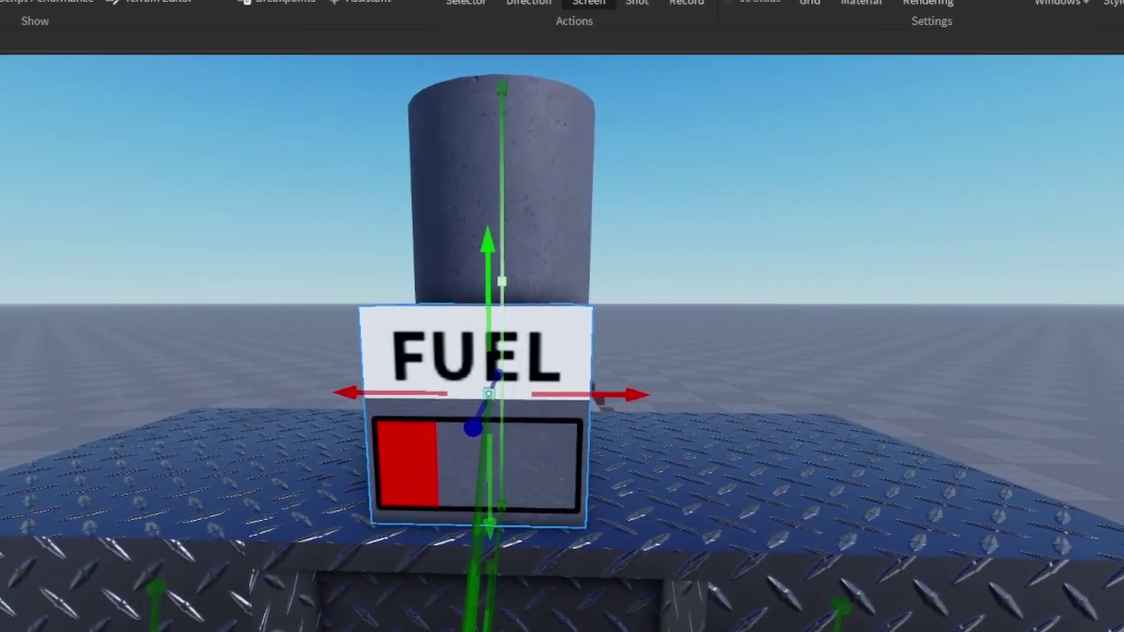
pyautogui.click(1047, 294)
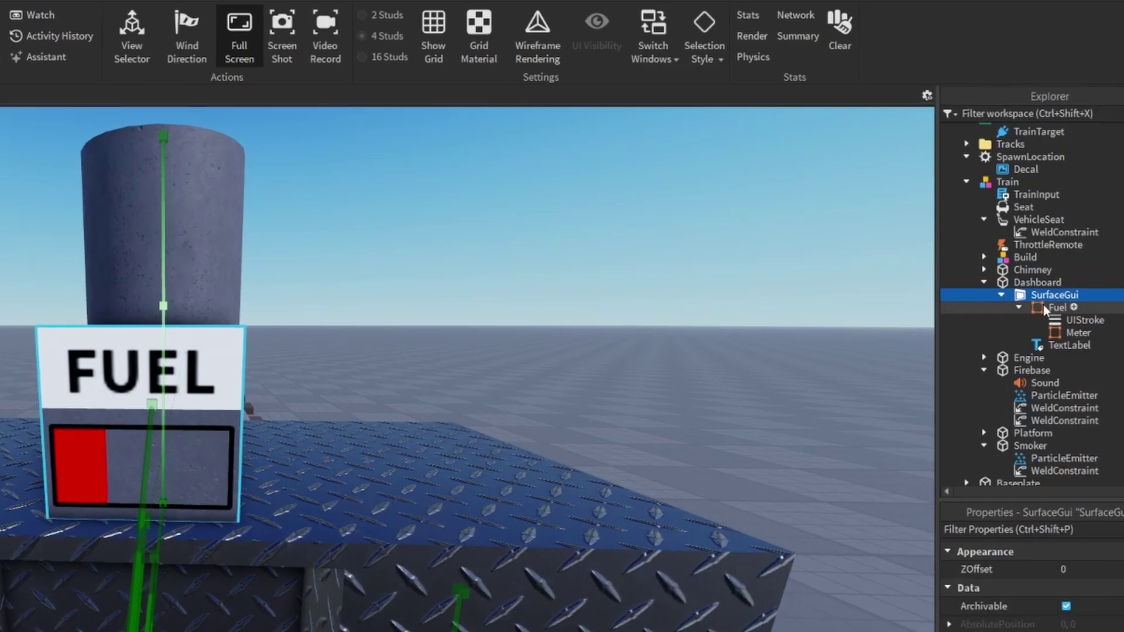
pyautogui.click(1053, 307)
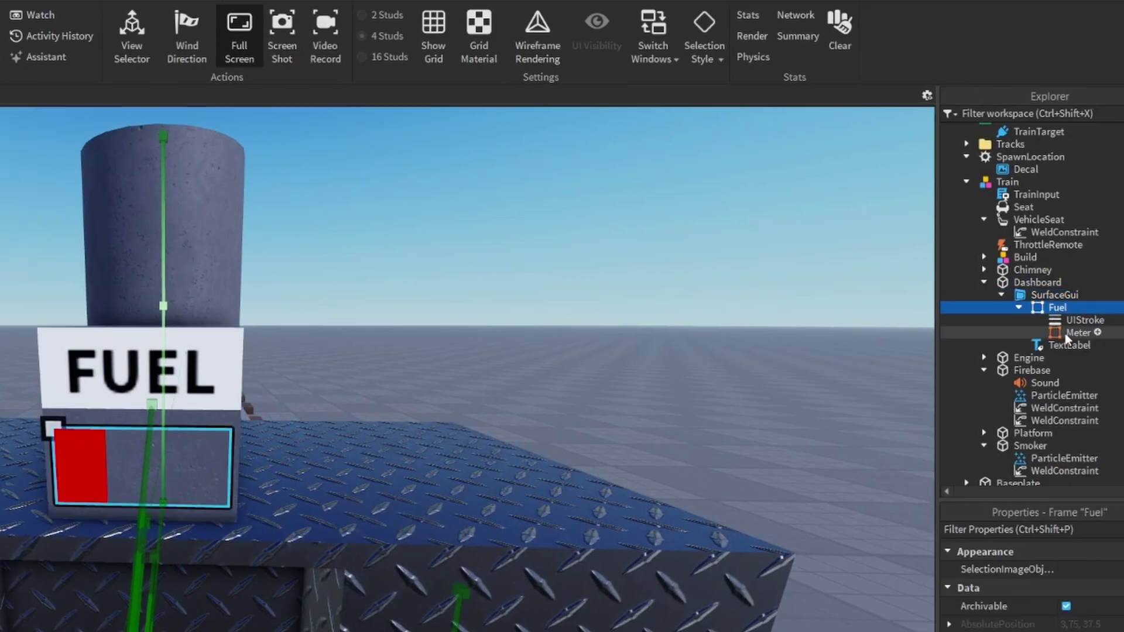
pyautogui.click(1077, 332)
pyautogui.press('f')
pyautogui.scroll(-5, 795, 374)
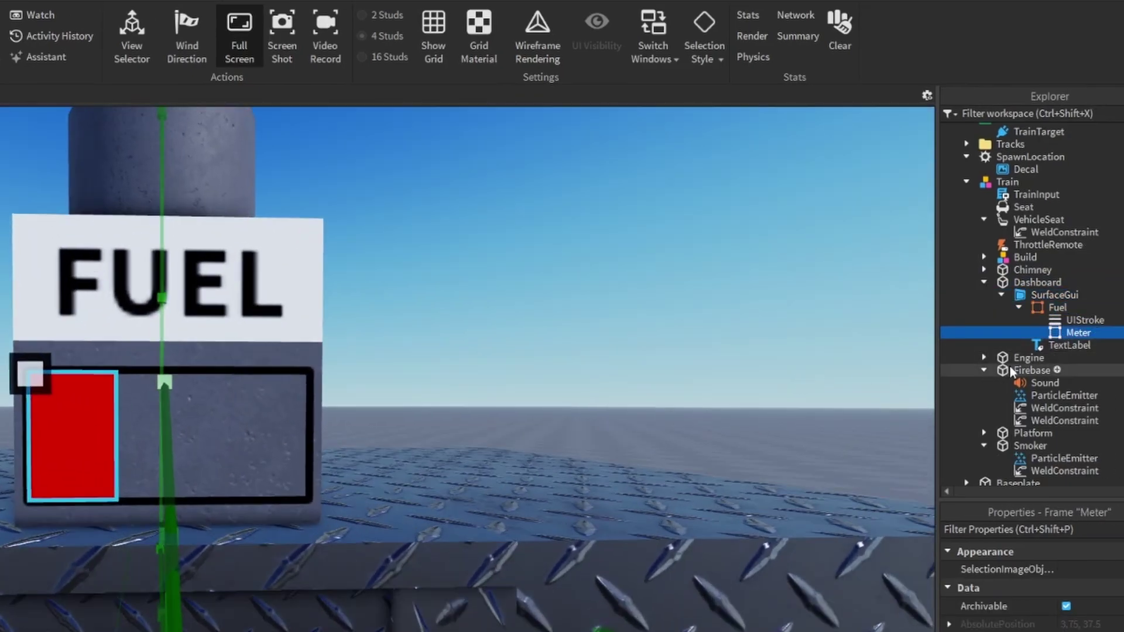
pyautogui.scroll(-5, 670, 370)
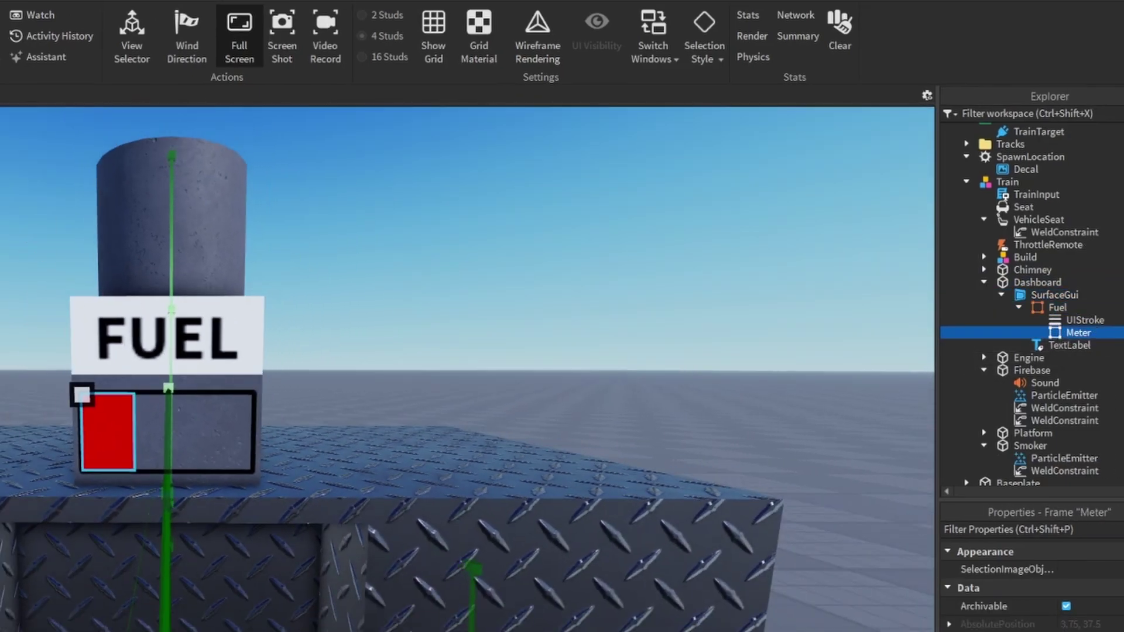
# Complete the assignment as train.Dashboard.SurfaceGui.Fuel.Meter.
pyautogui.write('tra')
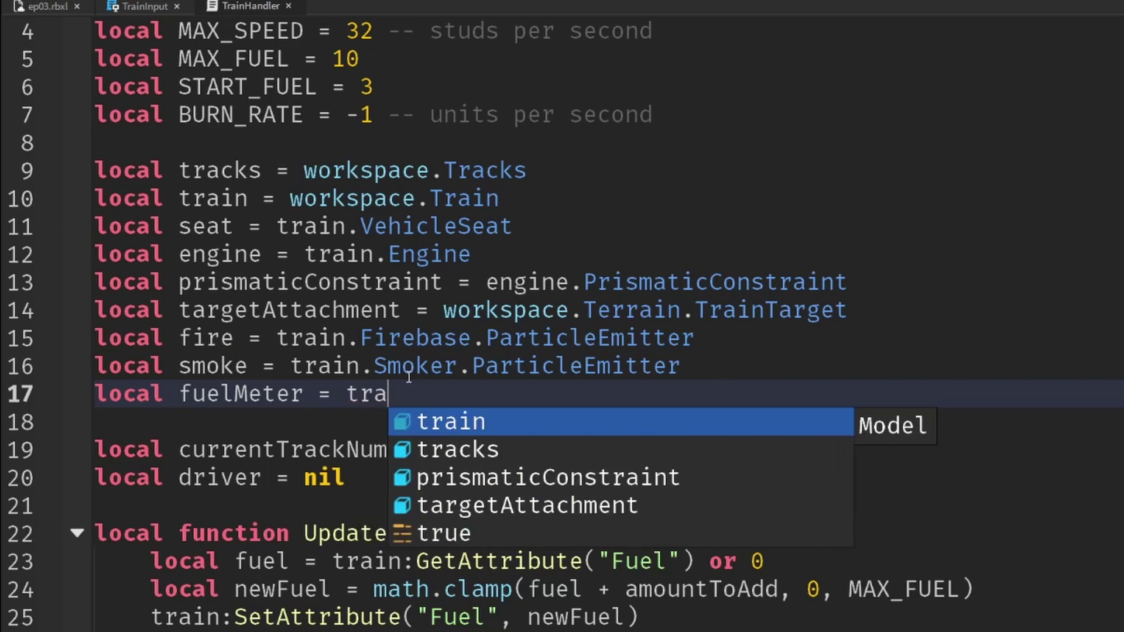
pyautogui.write('in.Dashboard')
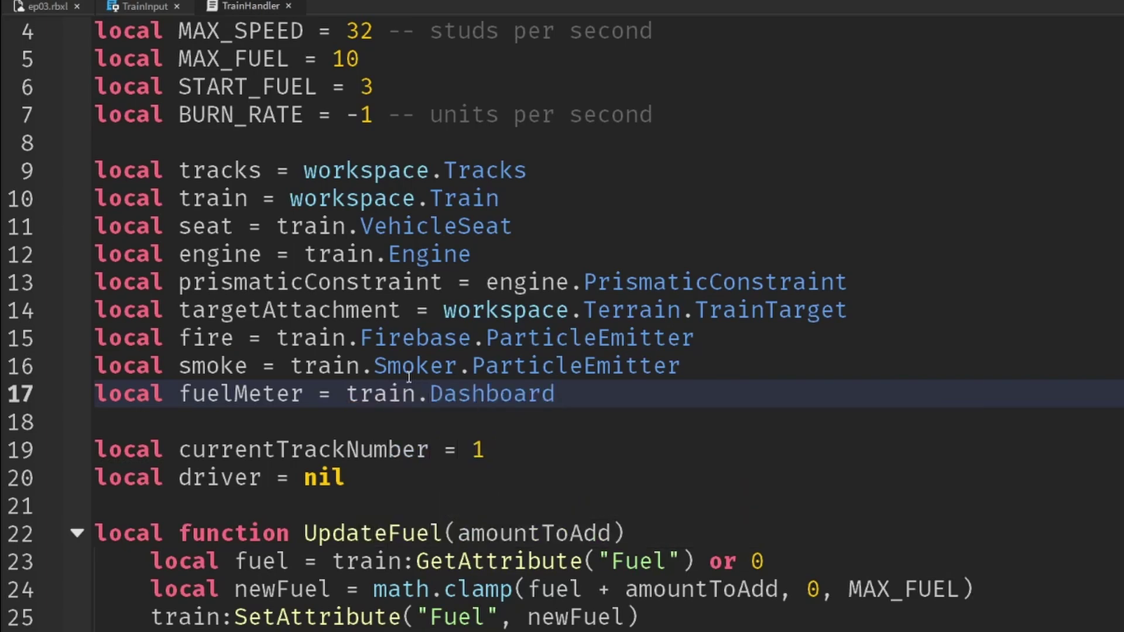
pyautogui.write('.S')
pyautogui.press('Down')
pyautogui.press('Down')
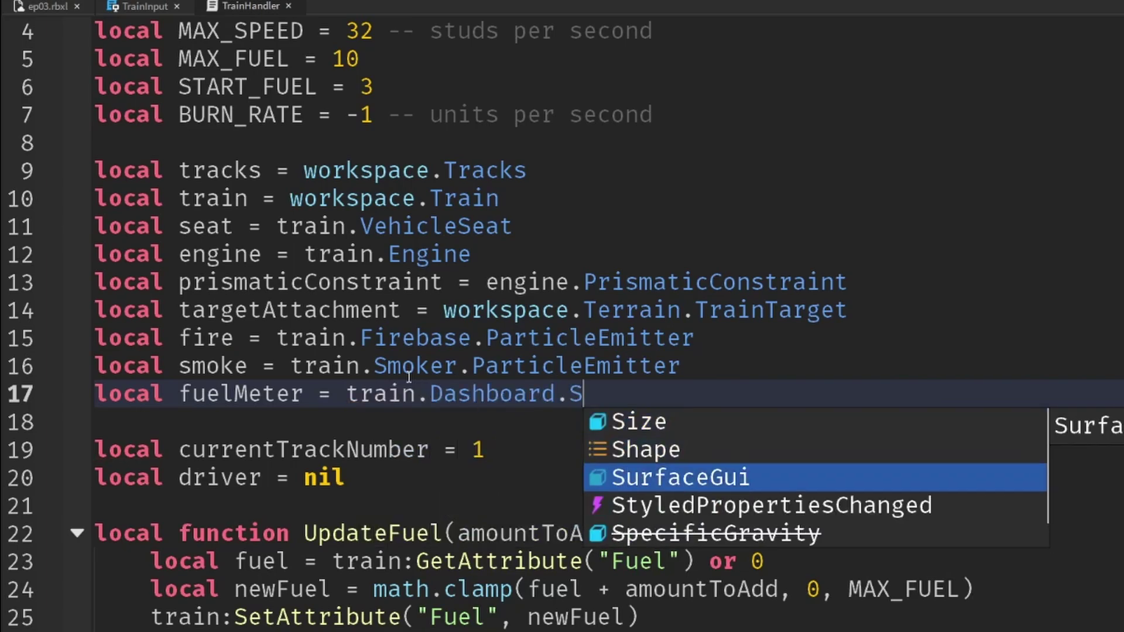
pyautogui.press('Tab')
pyautogui.write('.F')
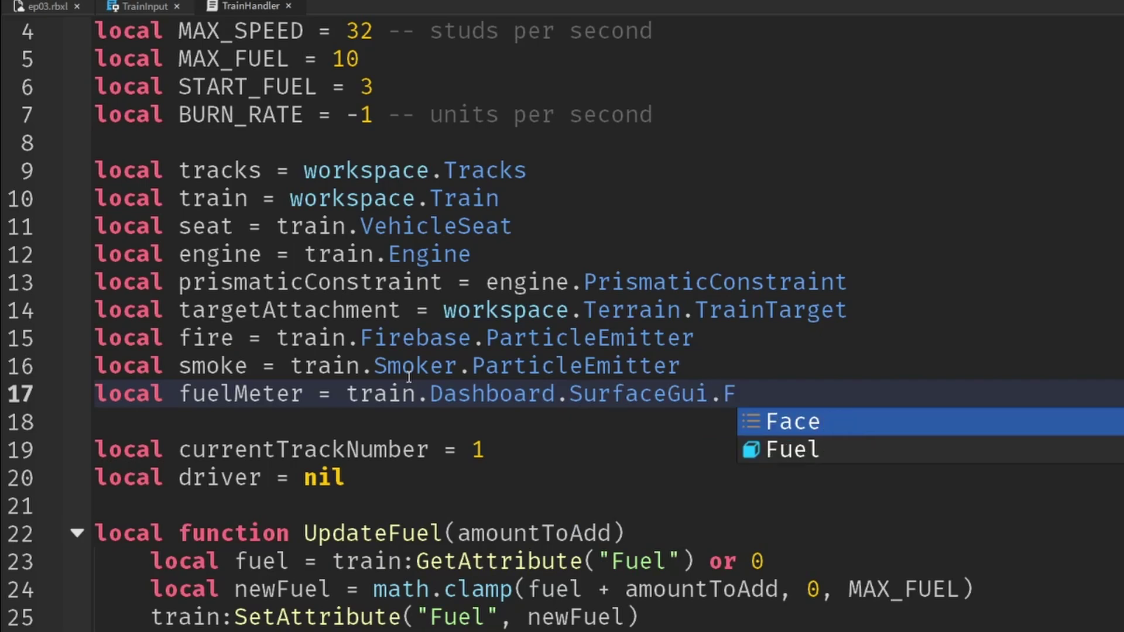
pyautogui.press('Down')
pyautogui.press('Tab')
pyautogui.write('.M')
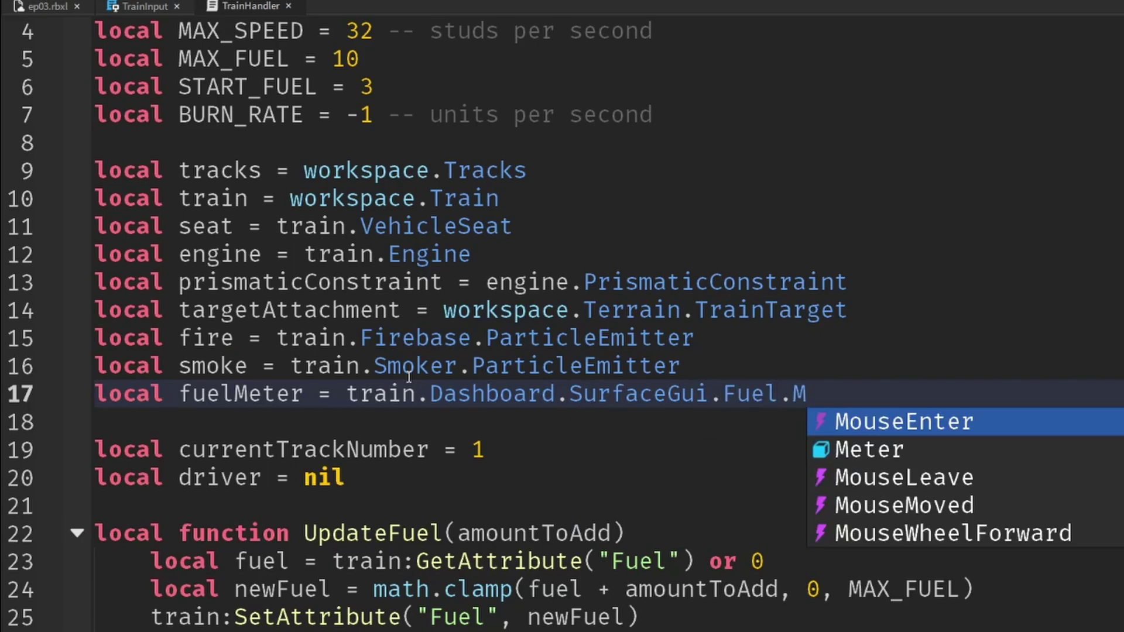
pyautogui.press('Down')
pyautogui.press('Tab')
pyautogui.scroll(-3, 379, 421)
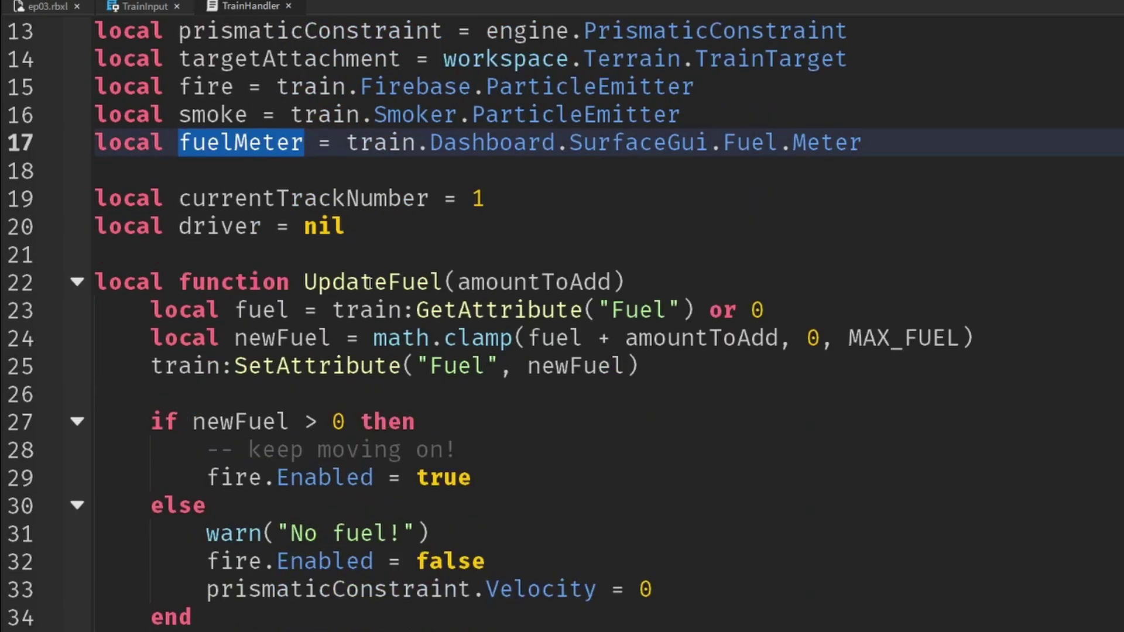
# Add fuelMeter.Size = UDim2.new(newFuel / MAX_FUEL, 0, 1, 0) below the SetAttribute line.
pyautogui.click(671, 363)
pyautogui.press('Return')
pyautogui.press('Return')
pyautogui.write('fuelMeter')
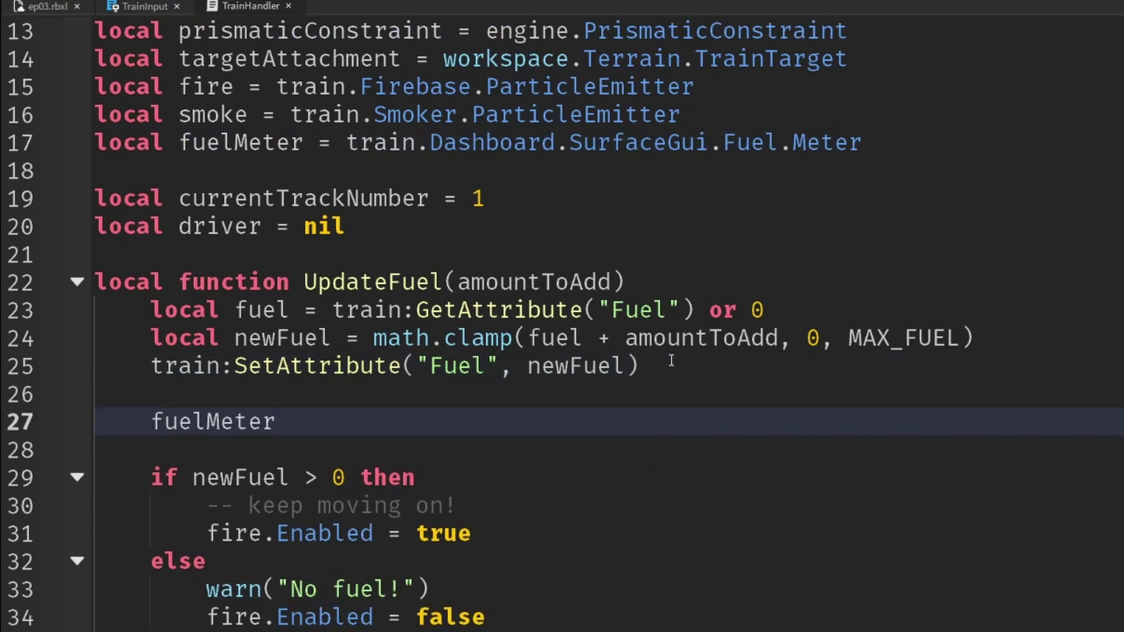
pyautogui.write('.Si')
pyautogui.press('Tab')
pyautogui.write('= Ud')
pyautogui.press('Tab')
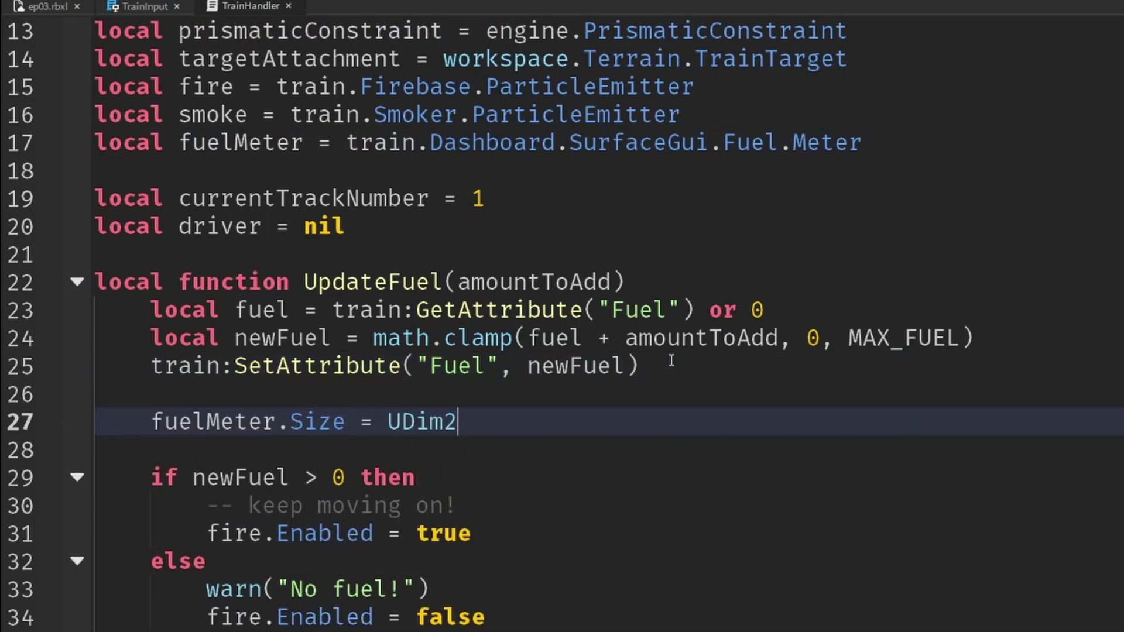
pyautogui.write('.n')
pyautogui.press('Tab')
pyautogui.write('(new')
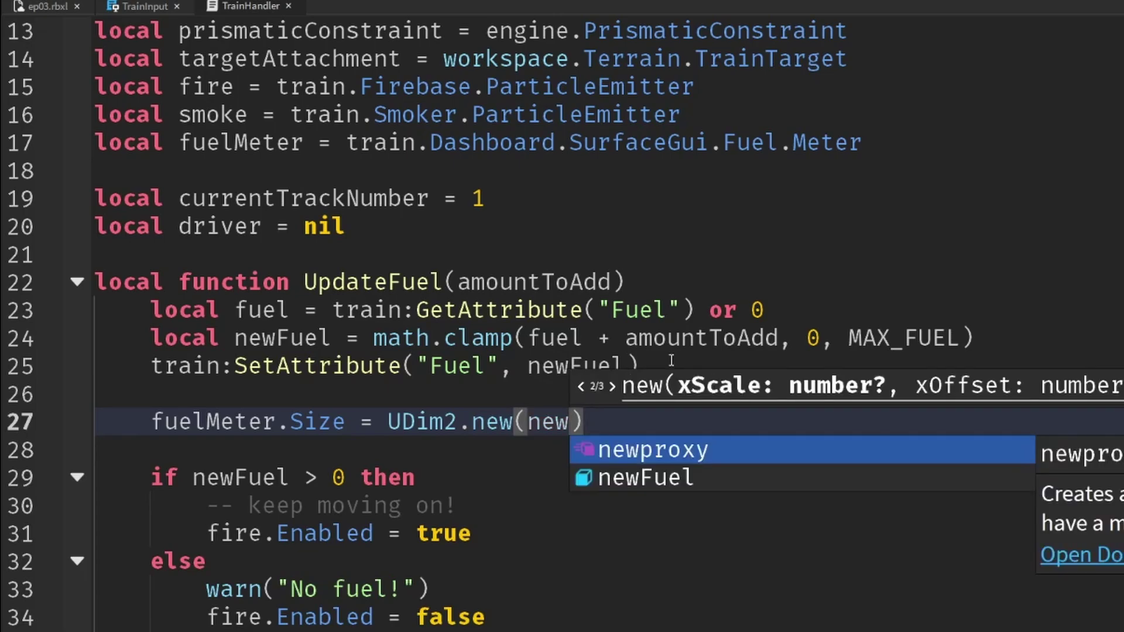
pyautogui.write('Fuel, ')
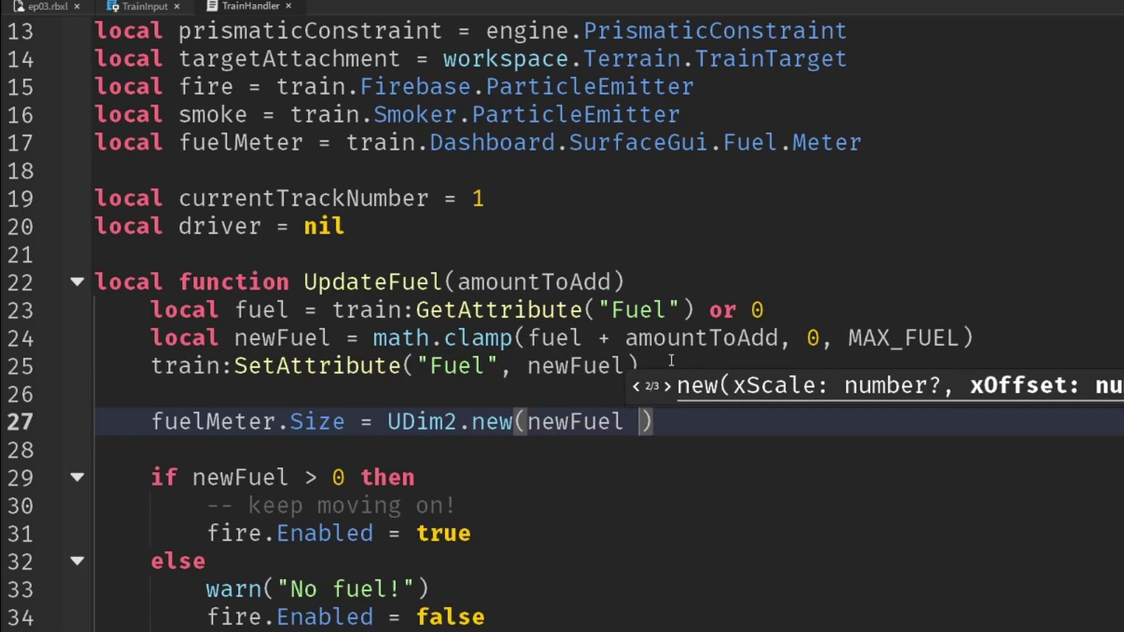
pyautogui.write('/ MA')
pyautogui.press('Down')
pyautogui.press('Tab')
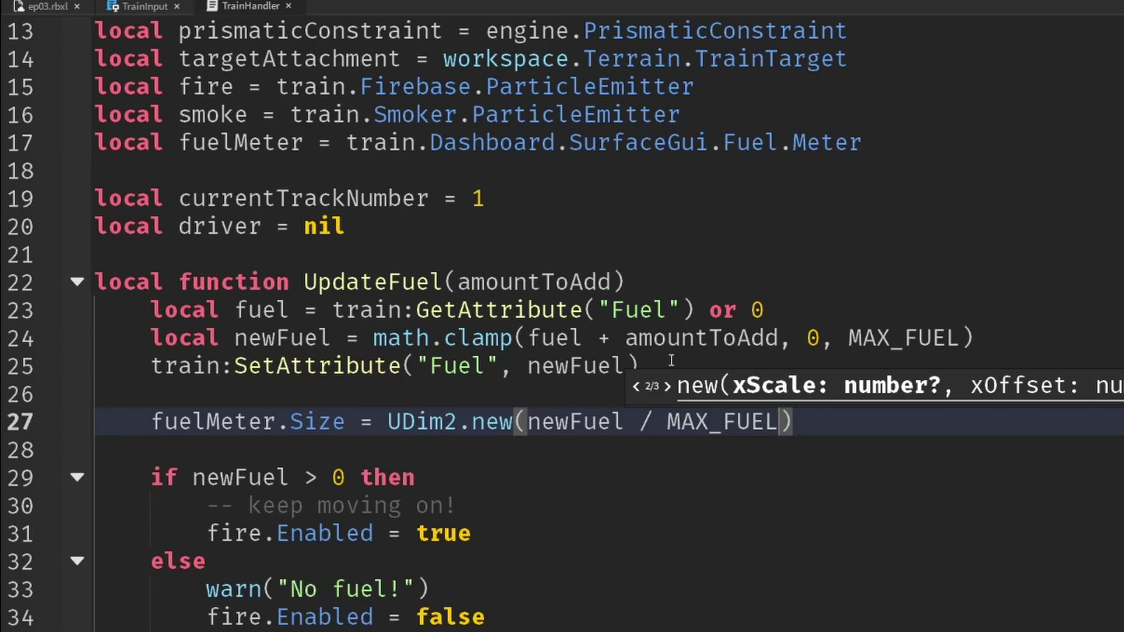
pyautogui.write(', 0, ')
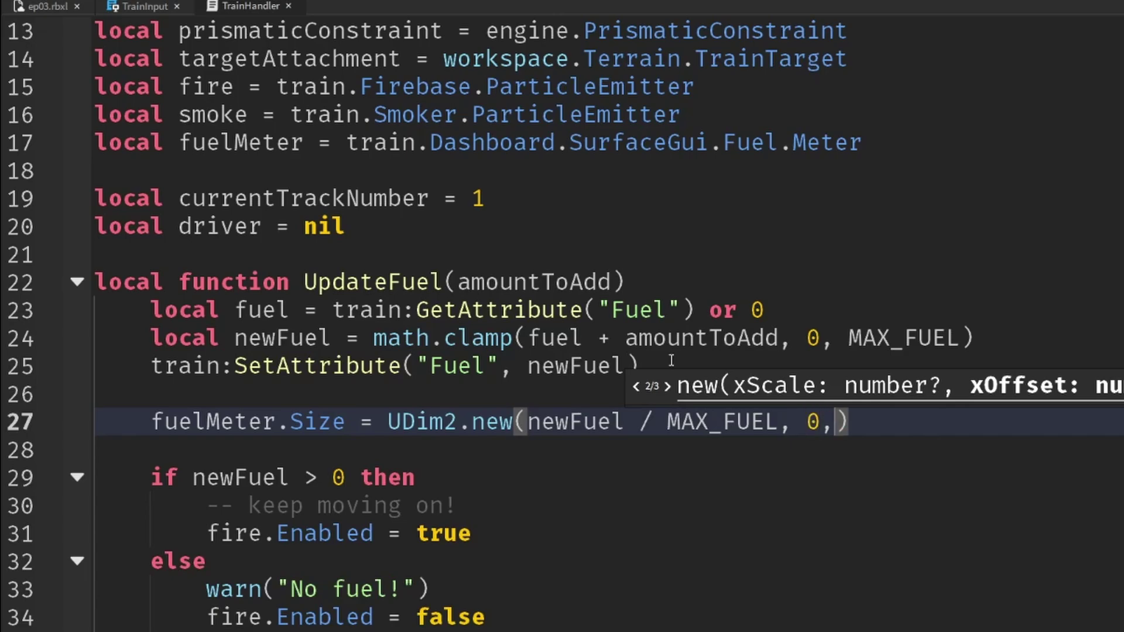
pyautogui.write('1, ')
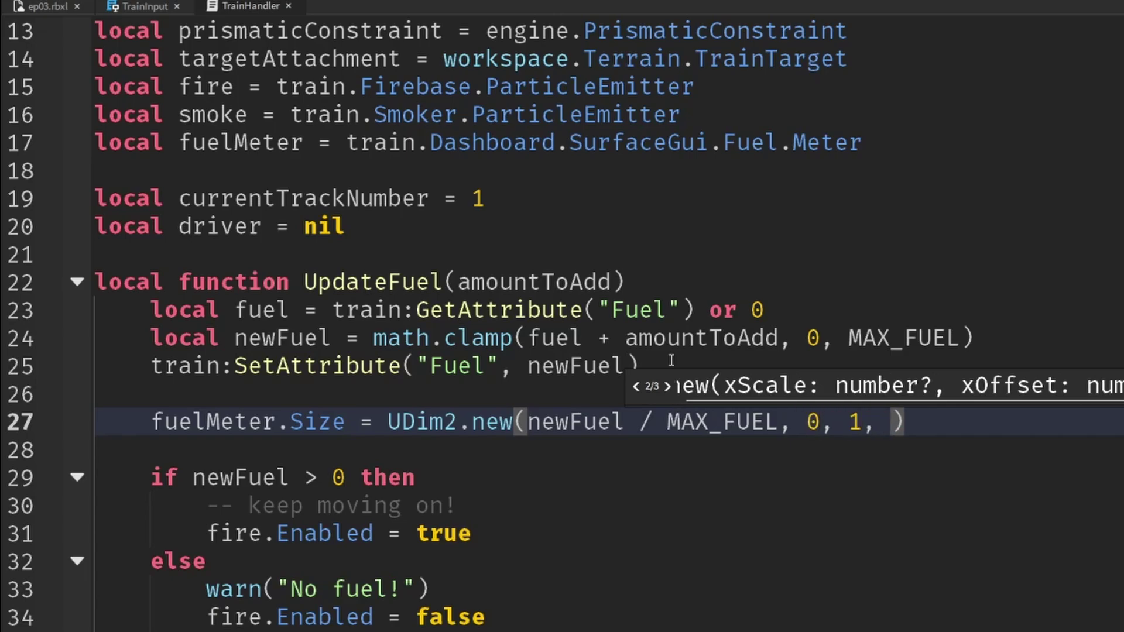
pyautogui.write('0')
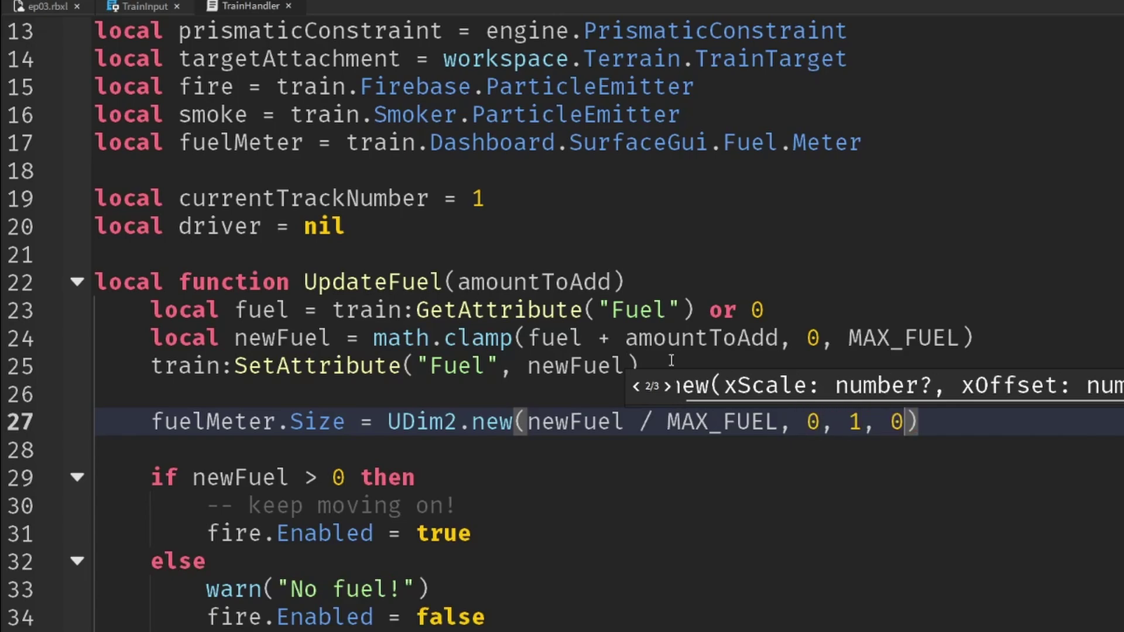
# Raise START_FUEL from 3 to 10.
pyautogui.scroll(4, 309, 182)
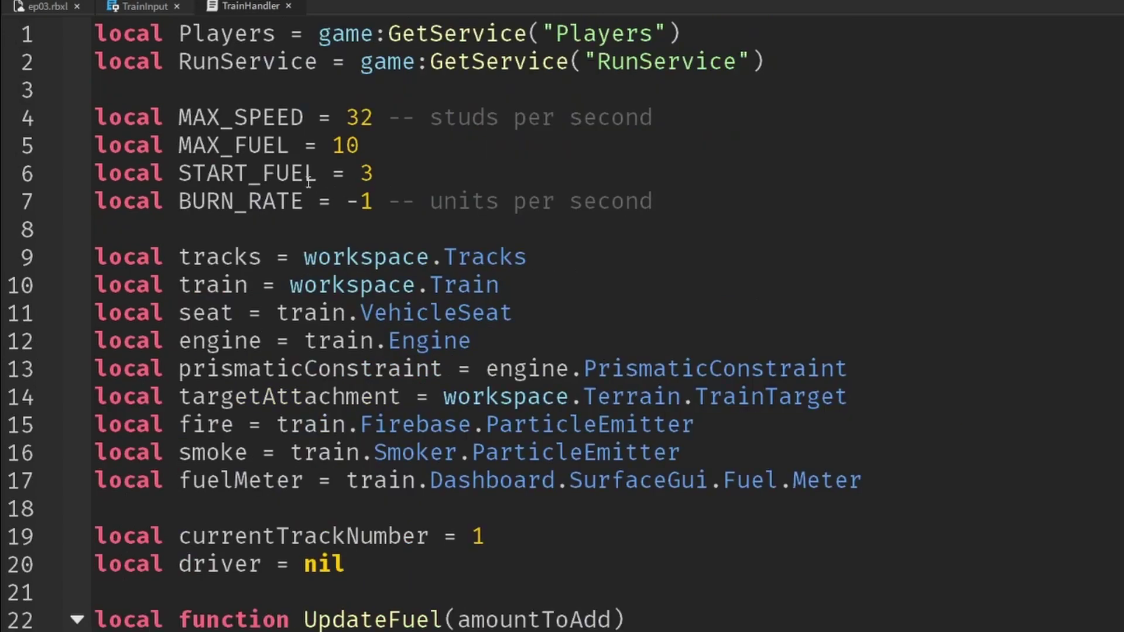
pyautogui.doubleClick(368, 173)
pyautogui.write('1')
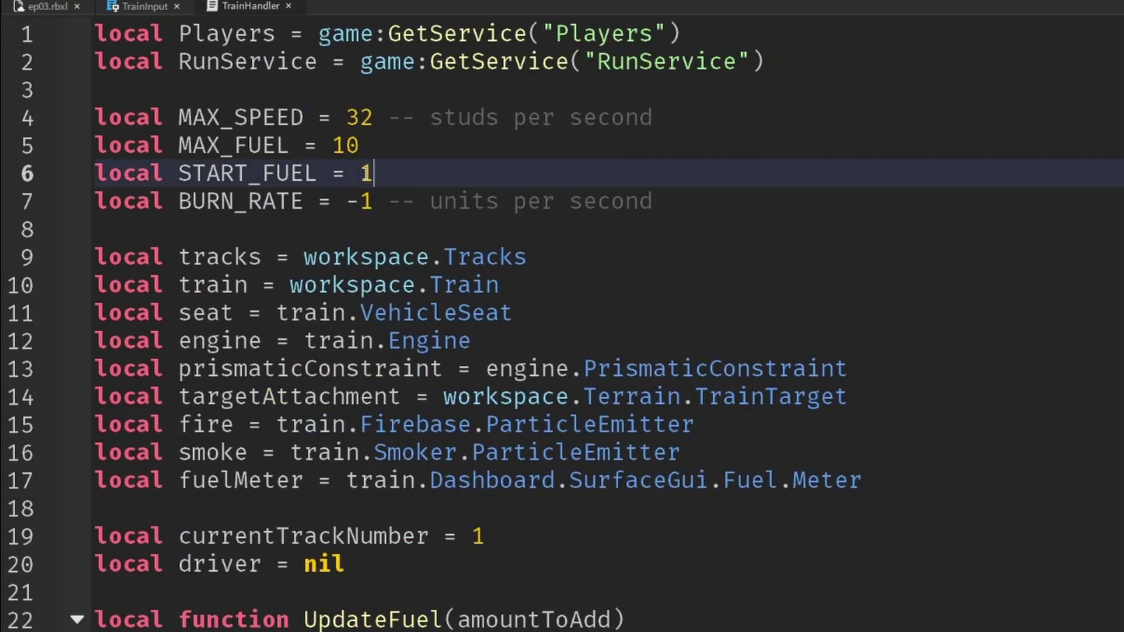
pyautogui.write('0')
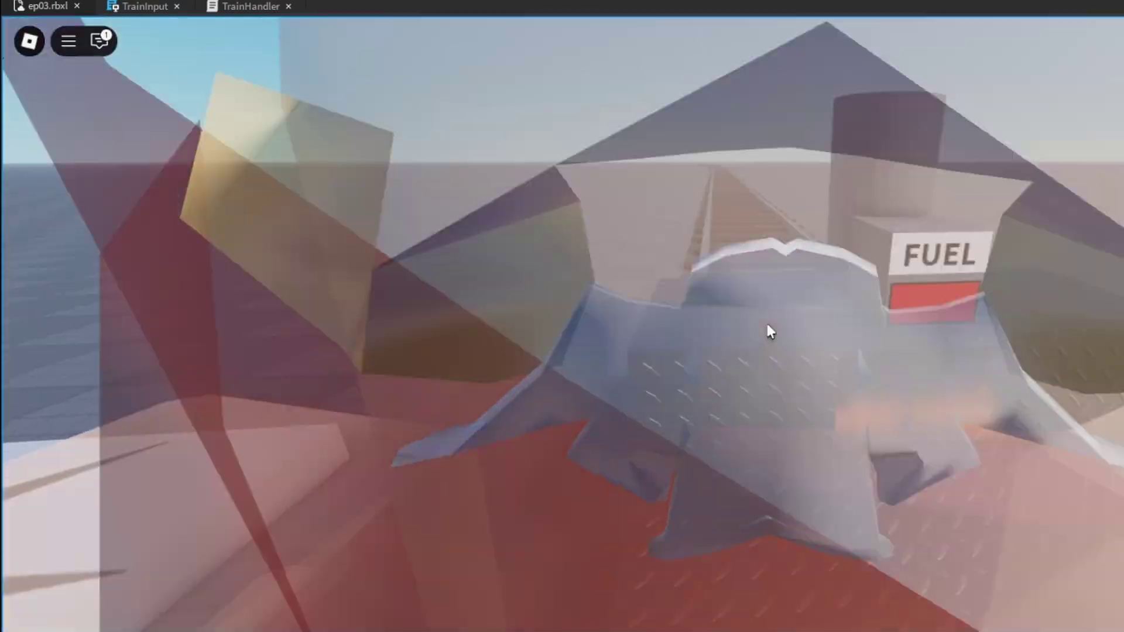
# Ride the train in a playtest, orbiting the camera while the FUEL meter drains.
pyautogui.scroll(-3, 766, 321)
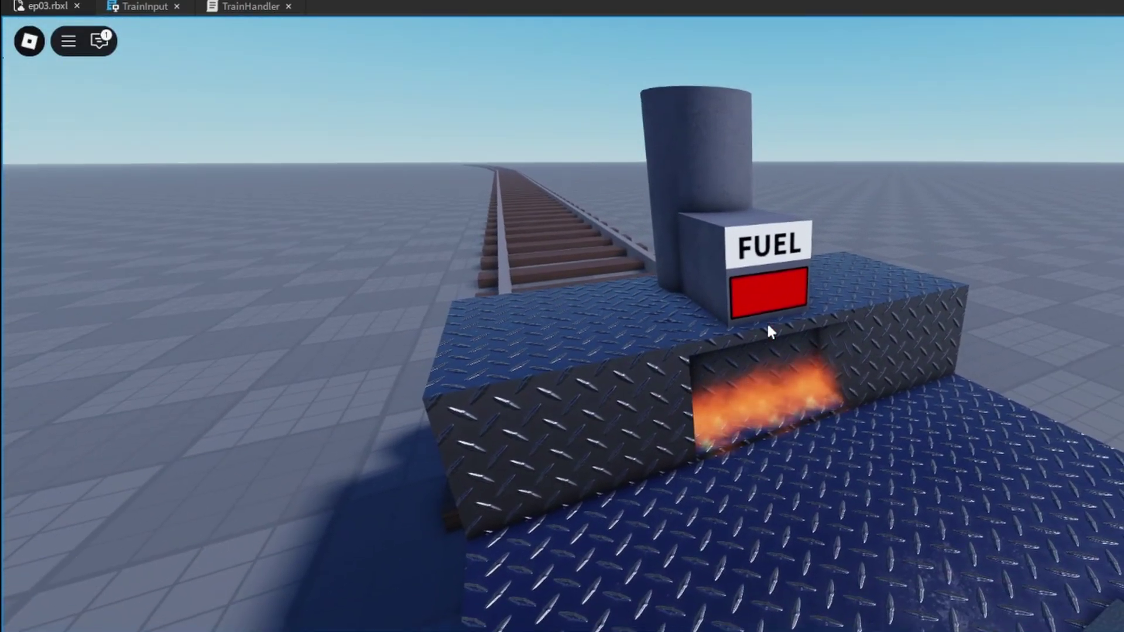
pyautogui.scroll(-5, 767, 322)
pyautogui.scroll(5, 925, 297)
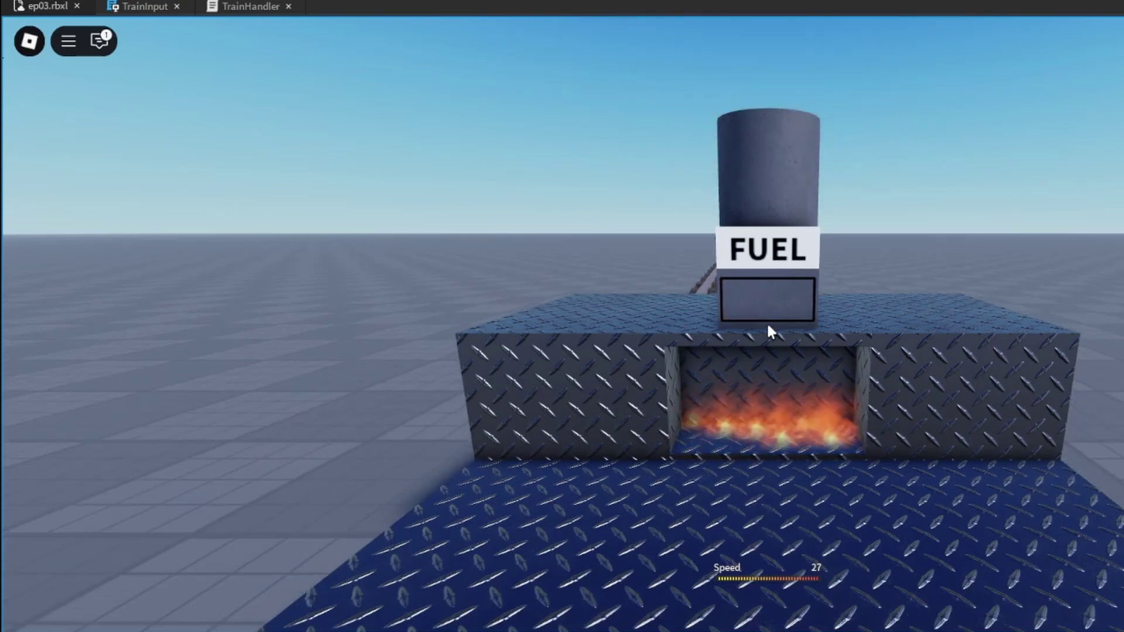
pyautogui.scroll(-10, 767, 321)
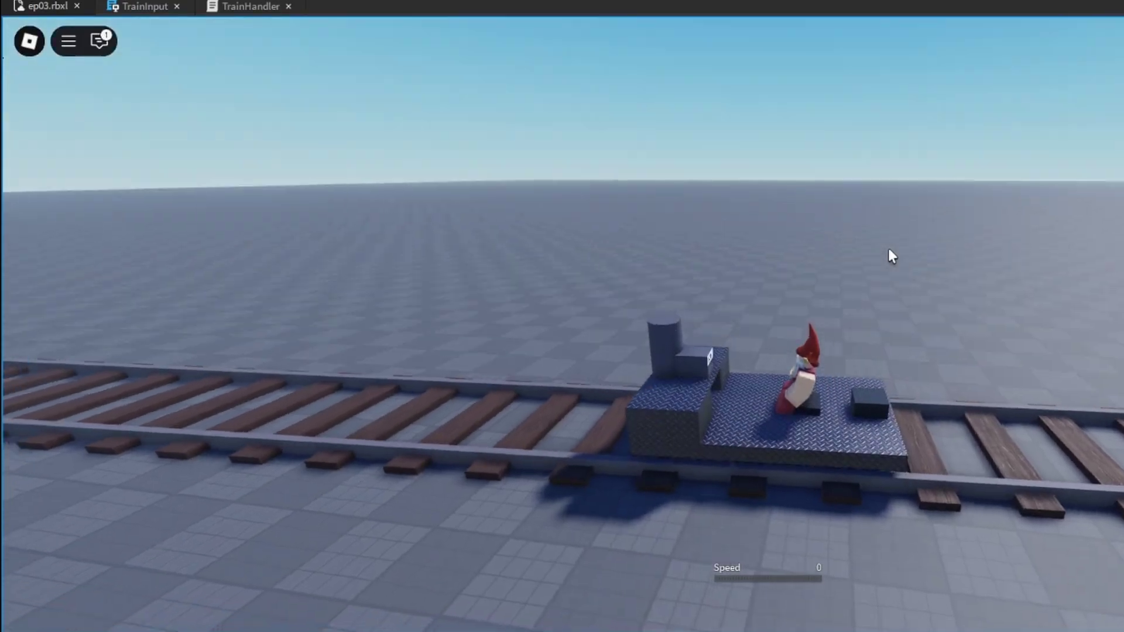
pyautogui.moveTo(889, 250); pyautogui.dragTo(888, 249, button='right')
pyautogui.scroll(5, 889, 246)
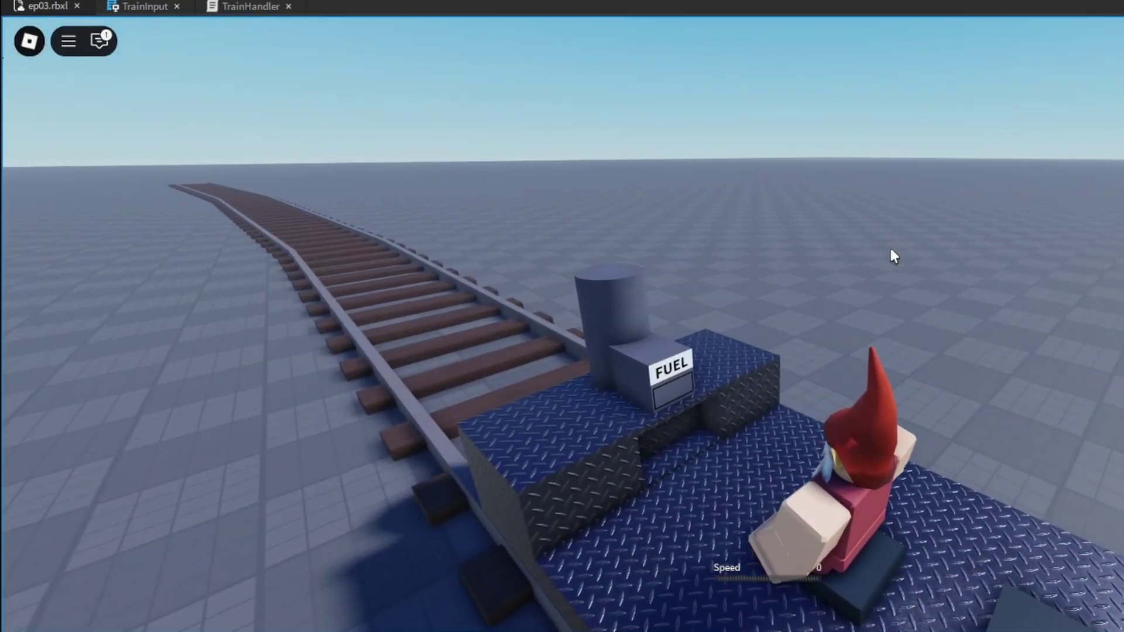
pyautogui.moveTo(964, 362); pyautogui.dragTo(987, 387, button='right')
pyautogui.scroll(3, 960, 374)
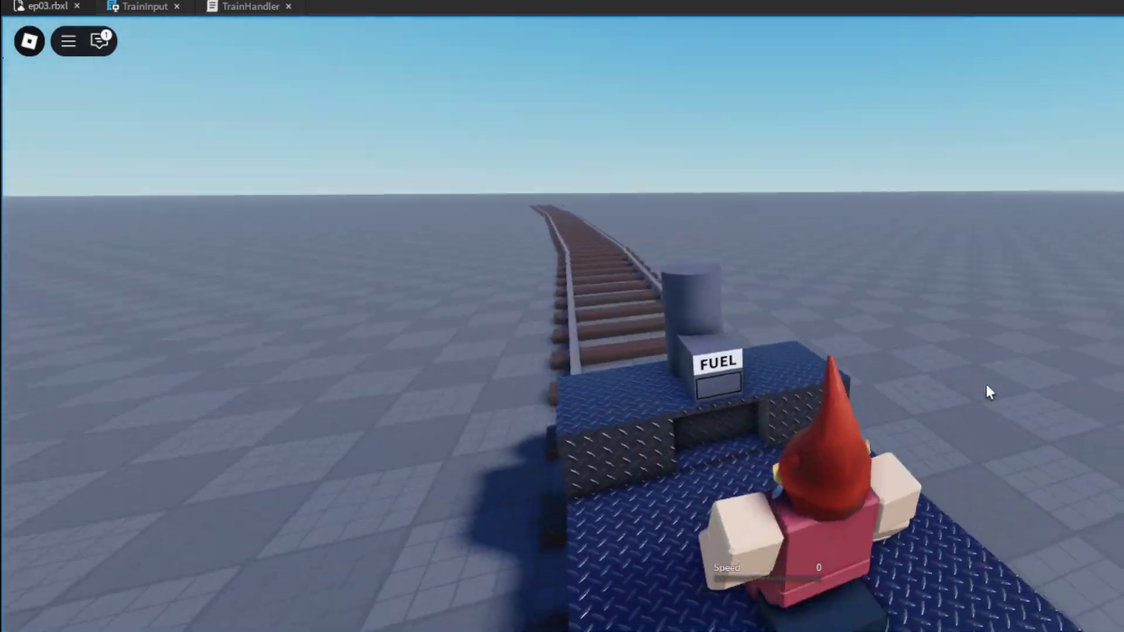
# Jump out of the driver seat and walk the character off the train.
pyautogui.press('w')
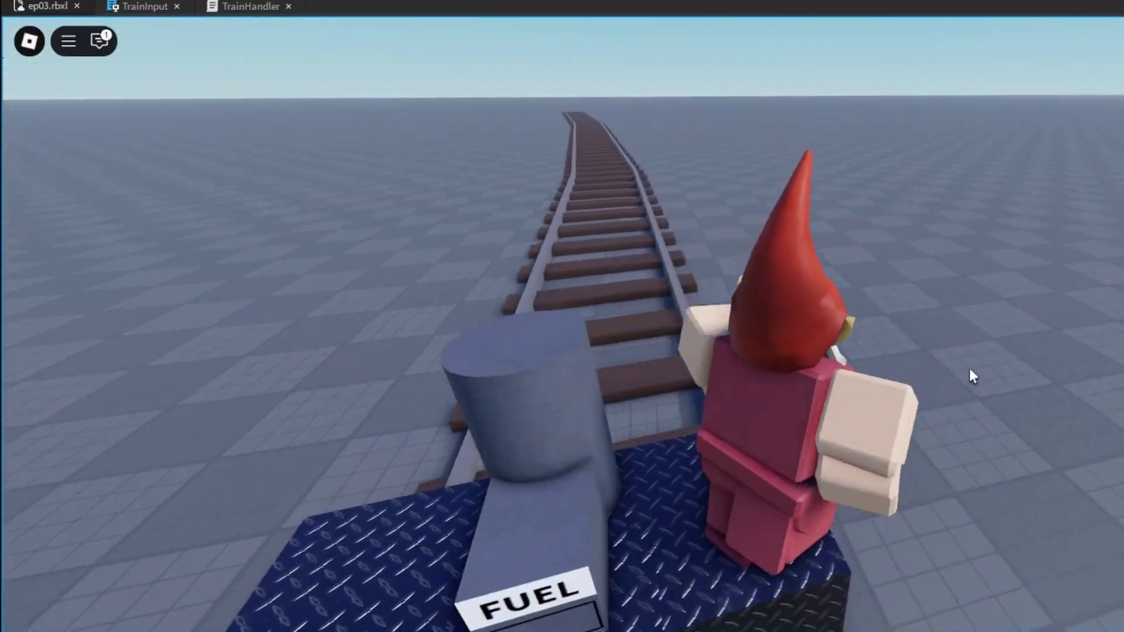
pyautogui.press('a')
pyautogui.press('space')
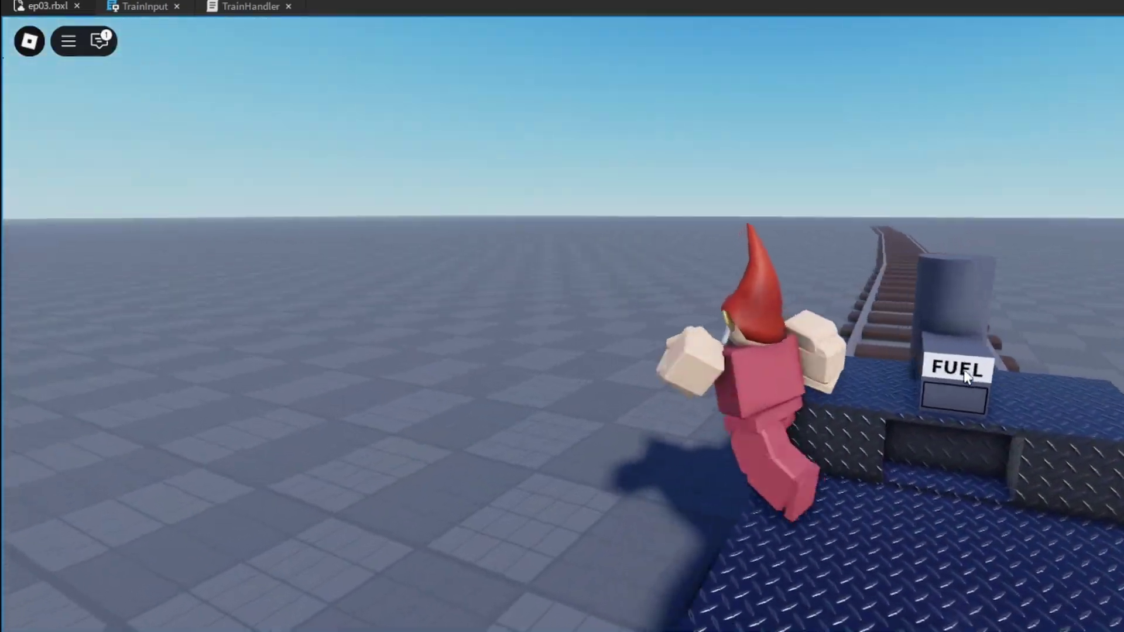
pyautogui.press('w')
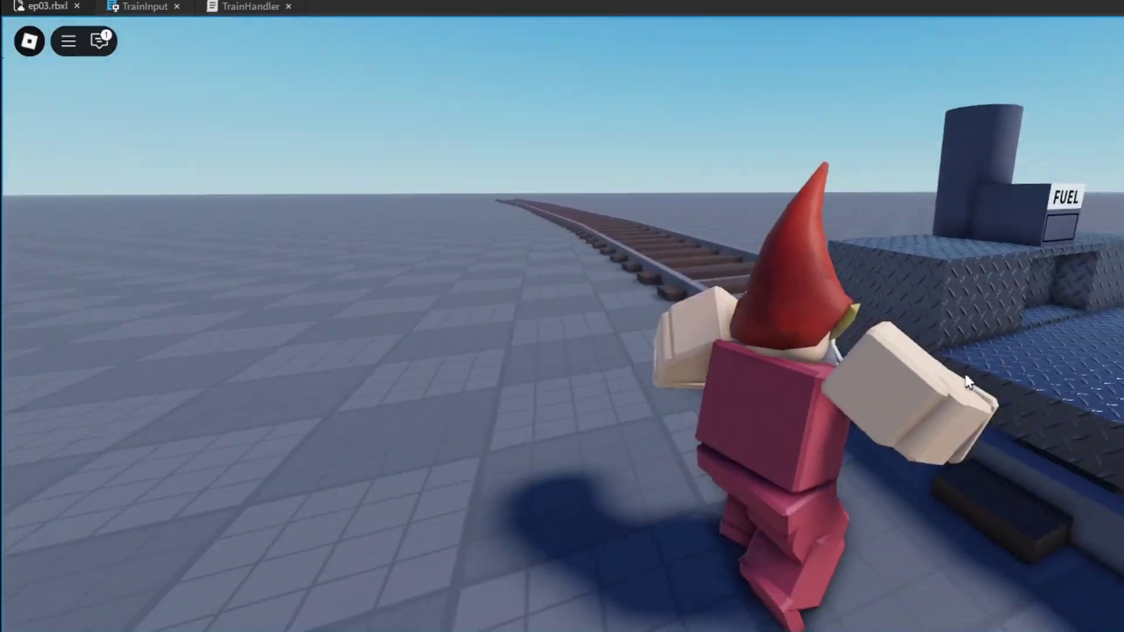
pyautogui.press('w')
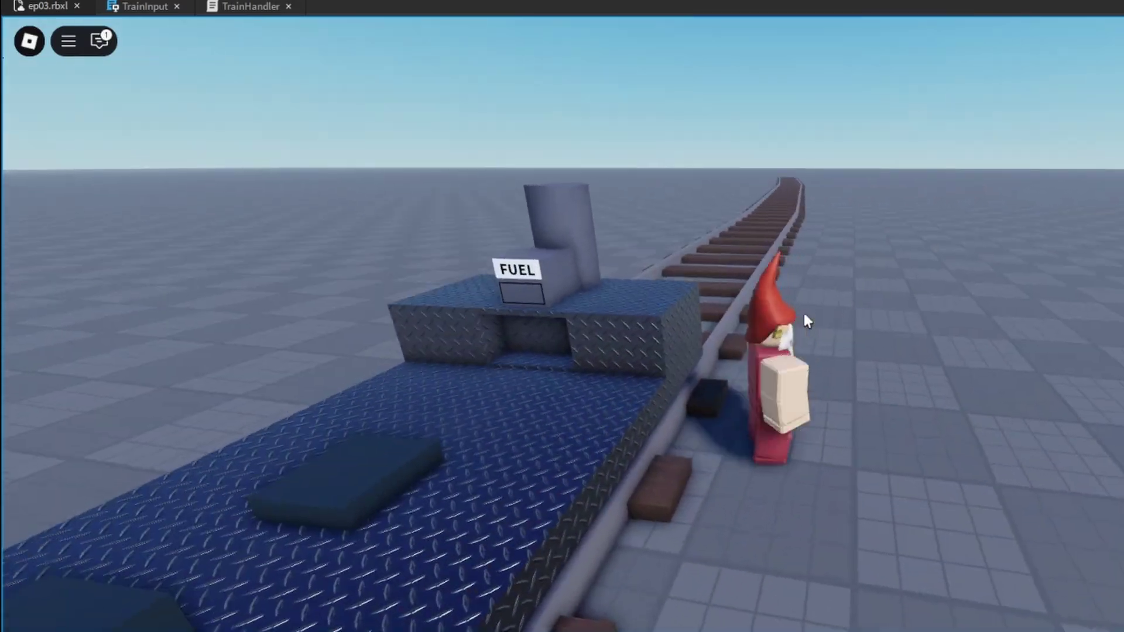
pyautogui.press('w')
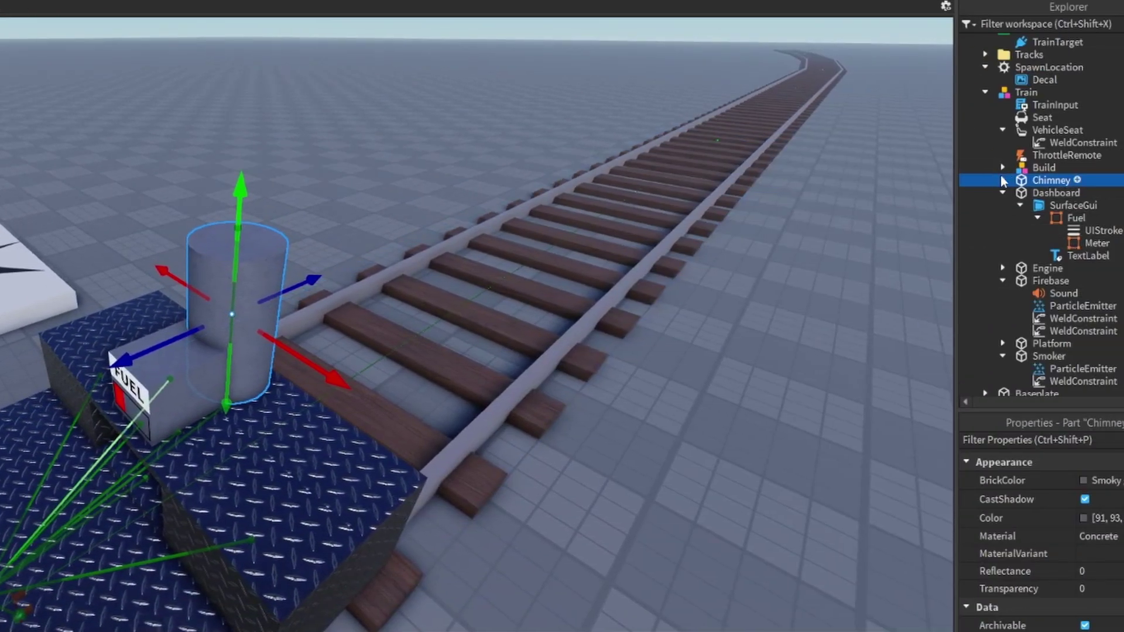
# Insert a ProximityPrompt into the Chimney part with ActionText 'Stoke Engine'.
pyautogui.click(1001, 180)
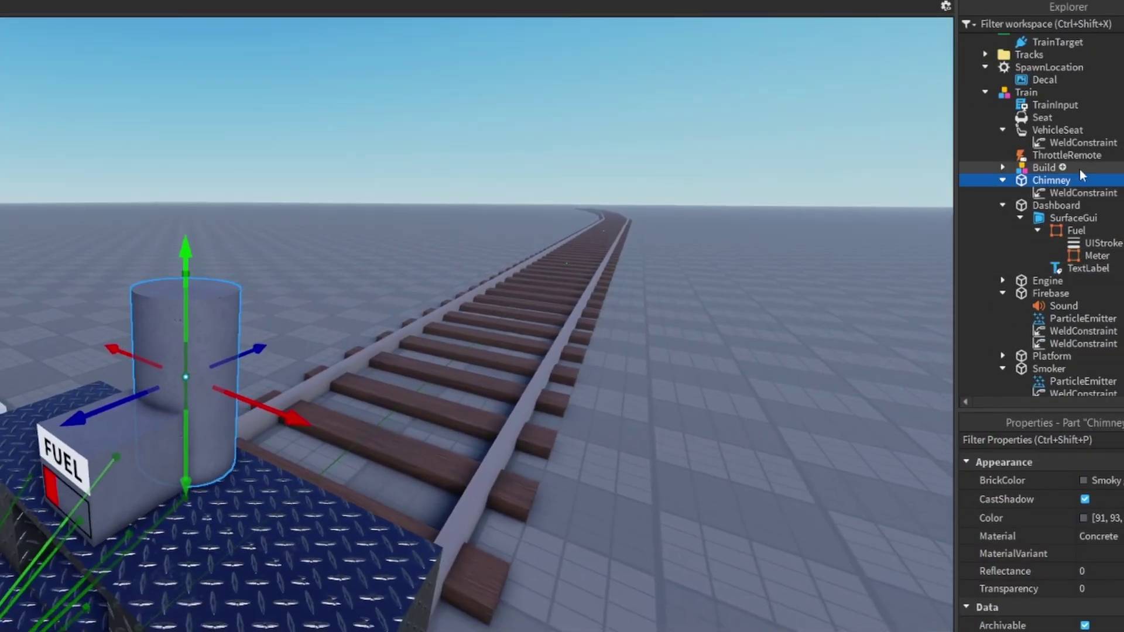
pyautogui.click(1077, 180)
pyautogui.write('a')
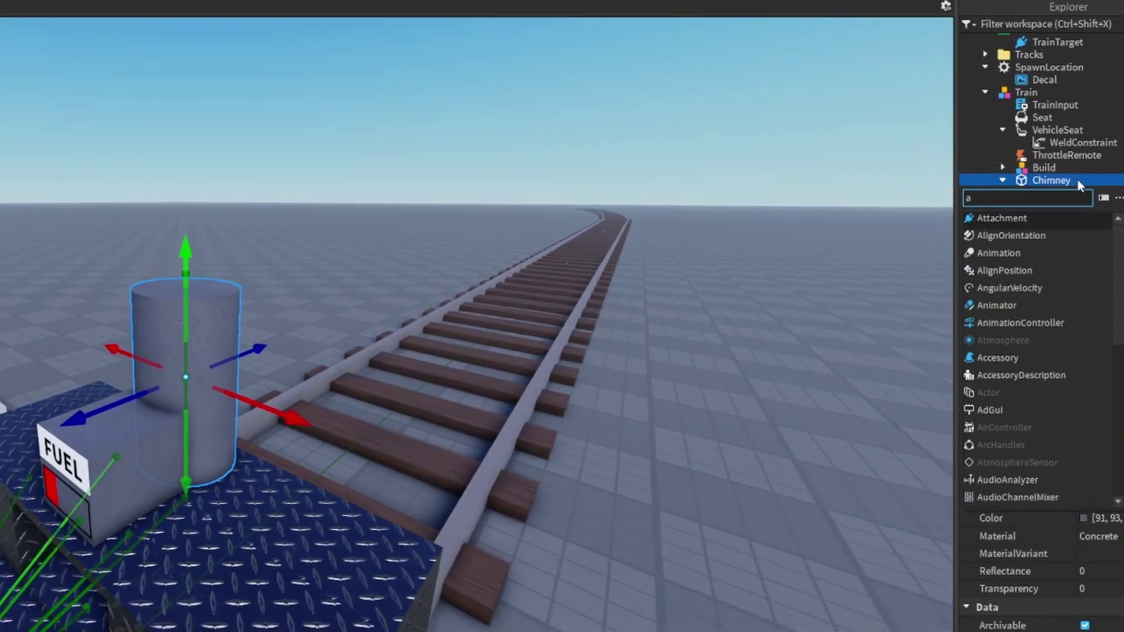
pyautogui.press('BackSpace')
pyautogui.write('pro')
pyautogui.click(1013, 218)
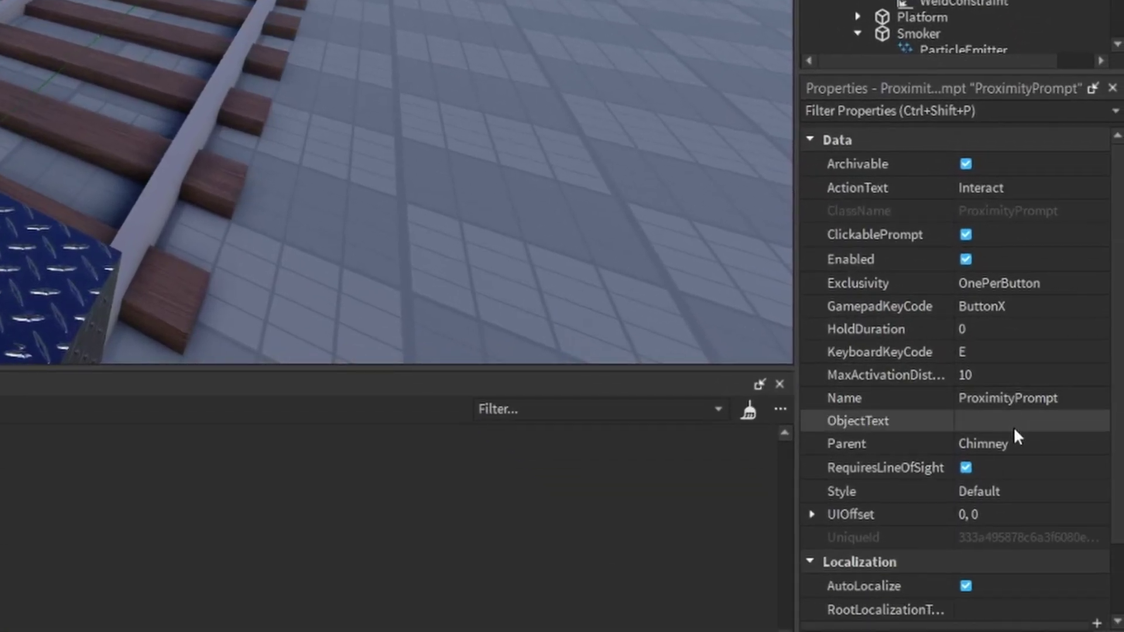
pyautogui.click(1006, 188)
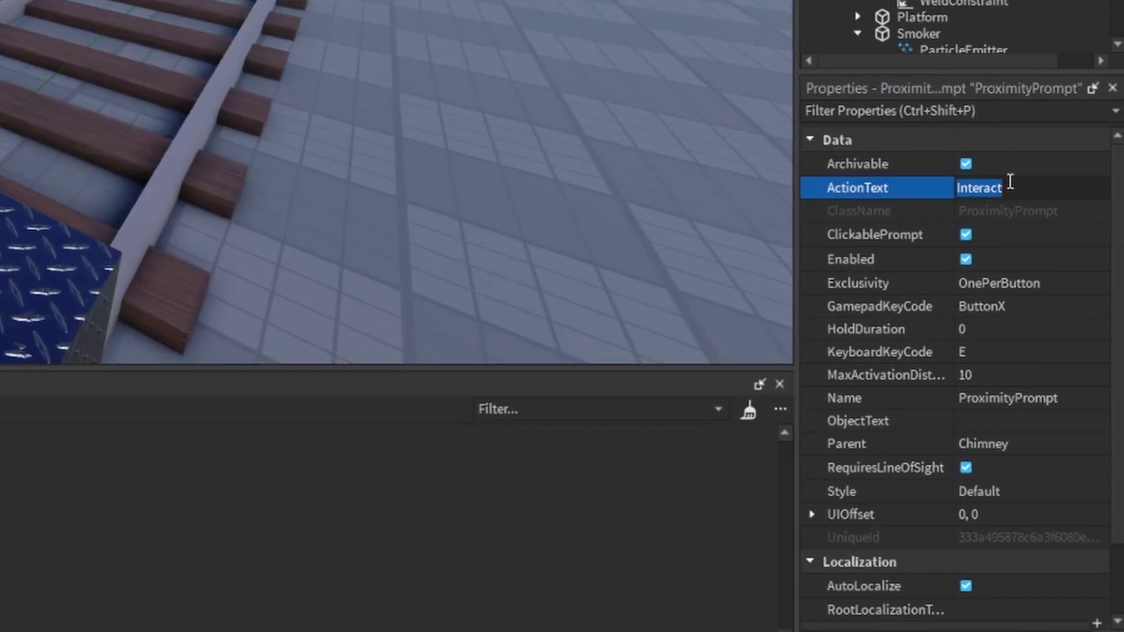
pyautogui.write('Stoke En')
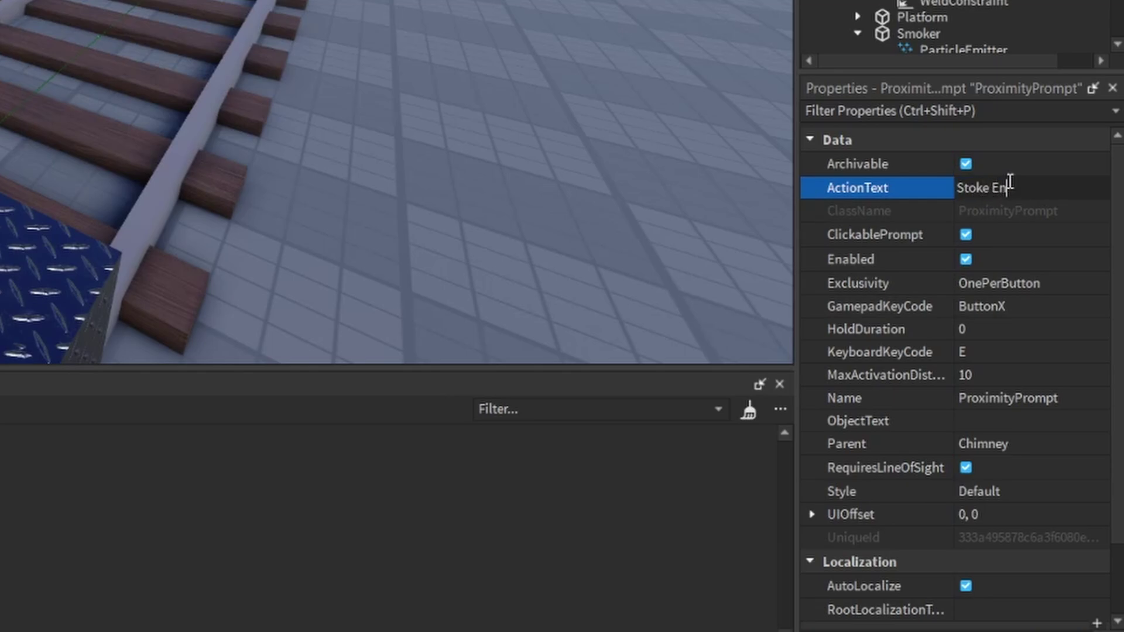
pyautogui.write('gine')
pyautogui.press('Return')
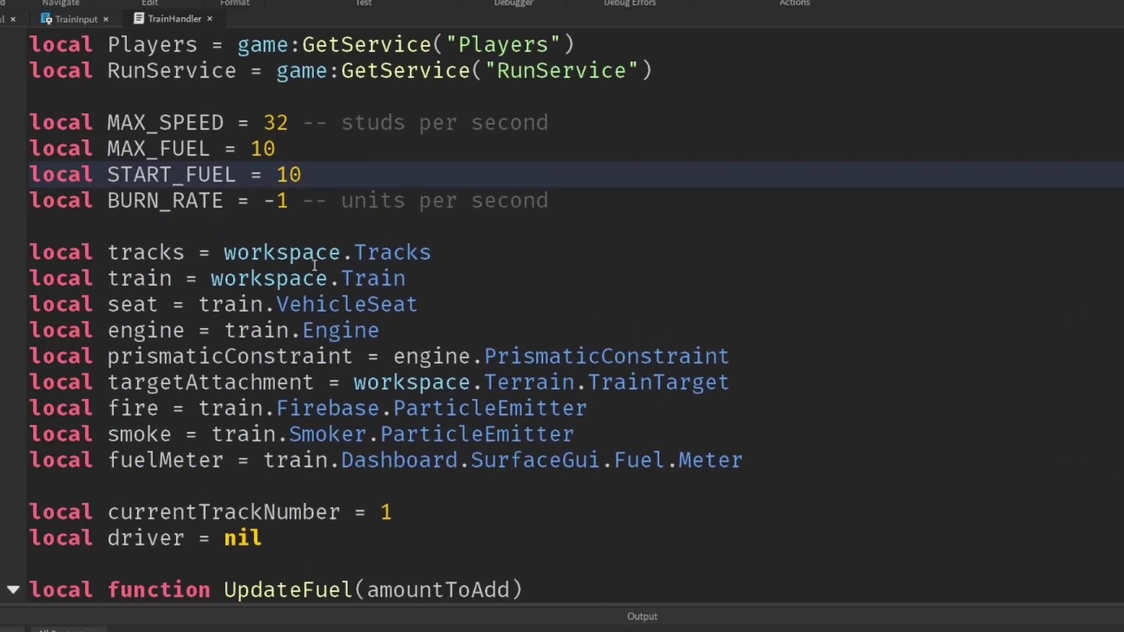
# Below the throttle handler, connect a function to train.Chimney.ProximityPrompt.Triggered.
pyautogui.scroll(-7, 437, 253)
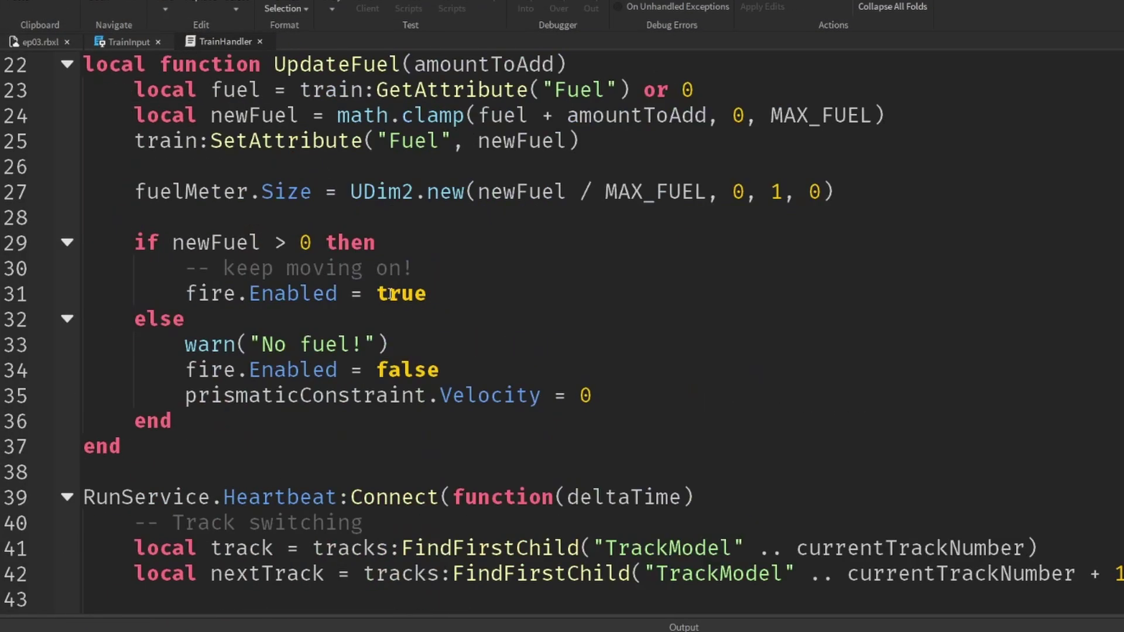
pyautogui.scroll(-5, 437, 252)
pyautogui.scroll(-5, 437, 253)
pyautogui.scroll(-3, 421, 243)
pyautogui.scroll(-3, 278, 178)
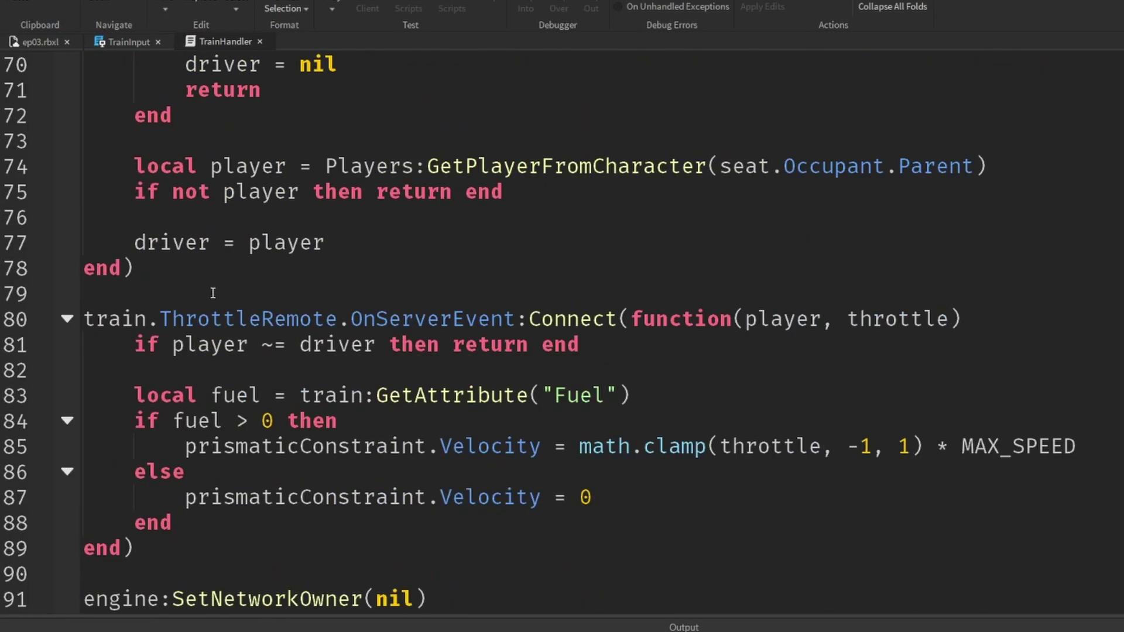
pyautogui.scroll(-3, 213, 293)
pyautogui.click(179, 313)
pyautogui.press('Return')
pyautogui.press('Return')
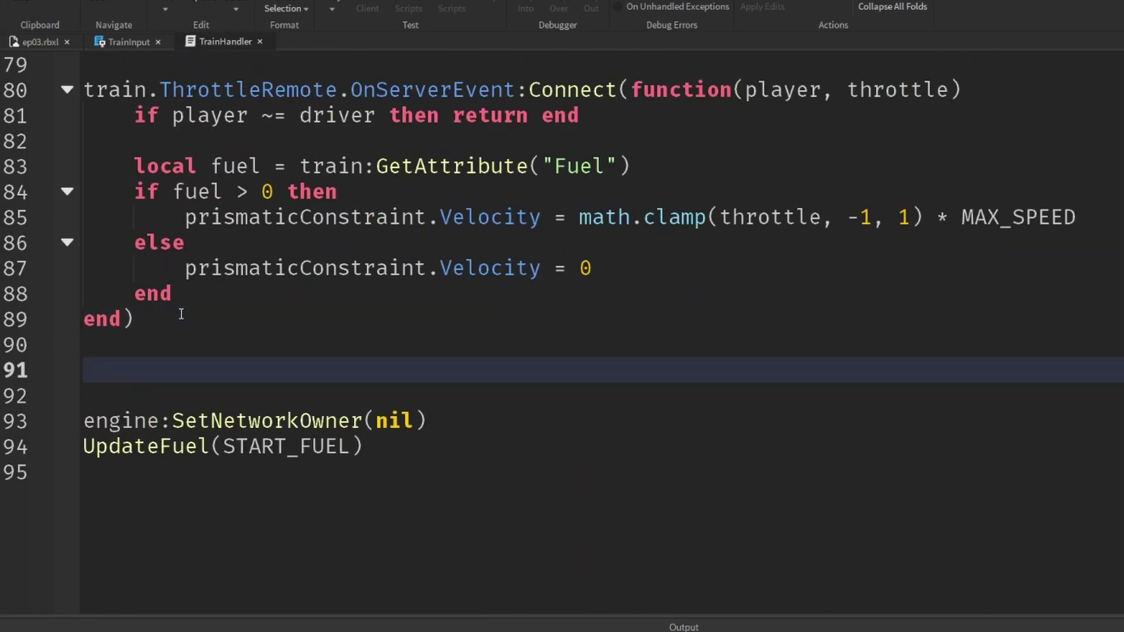
pyautogui.write('train.C')
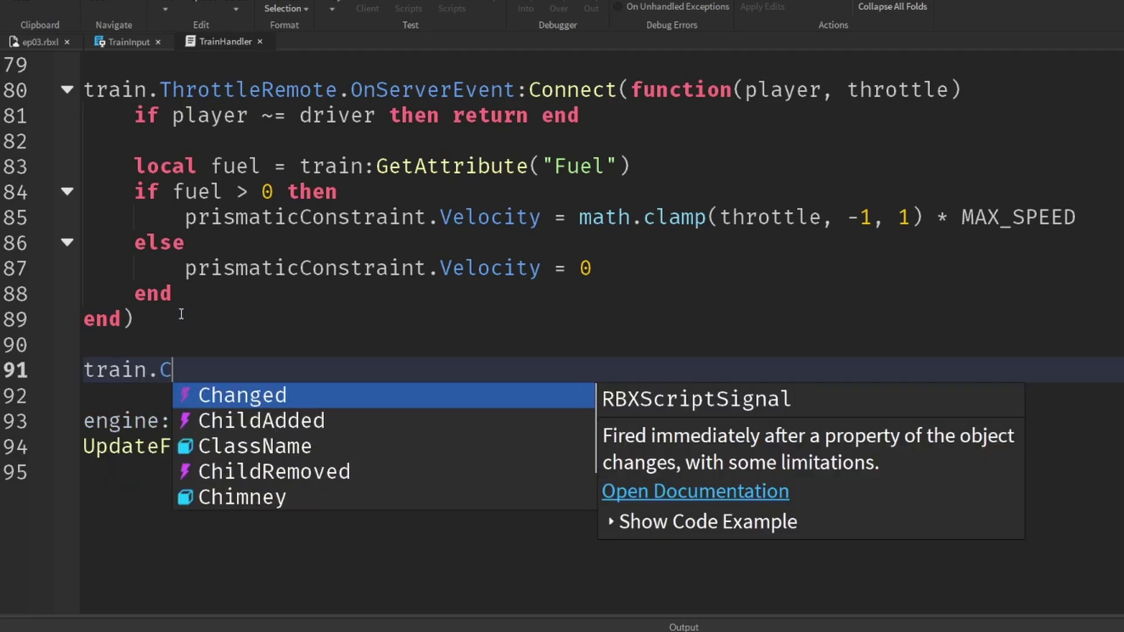
pyautogui.write('hi')
pyautogui.press('Tab')
pyautogui.write('.')
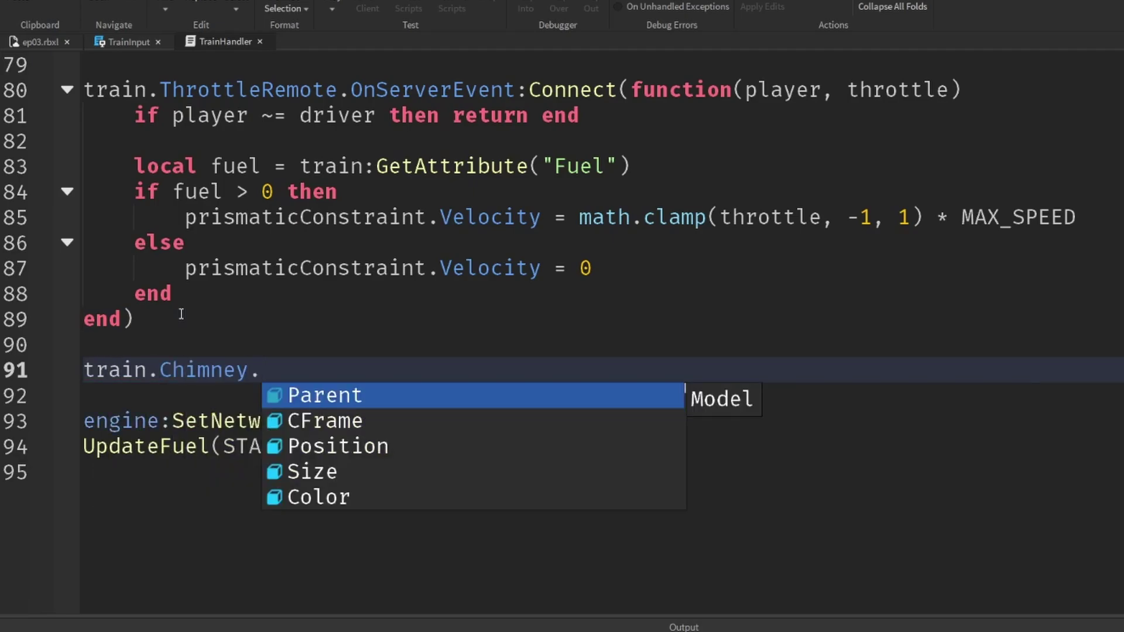
pyautogui.write('Pr')
pyautogui.press('Tab')
pyautogui.write('.Tr')
pyautogui.press('Tab')
pyautogui.write(':C')
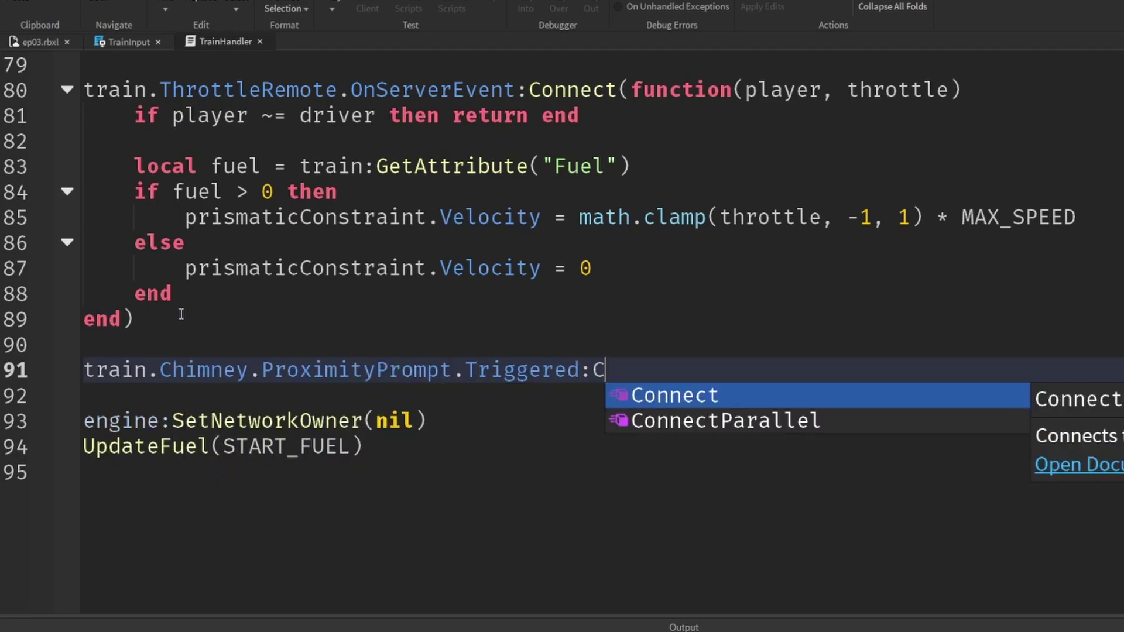
pyautogui.press('Tab')
pyautogui.write('(f')
pyautogui.press('Tab')
pyautogui.write('(')
pyautogui.press('Return')
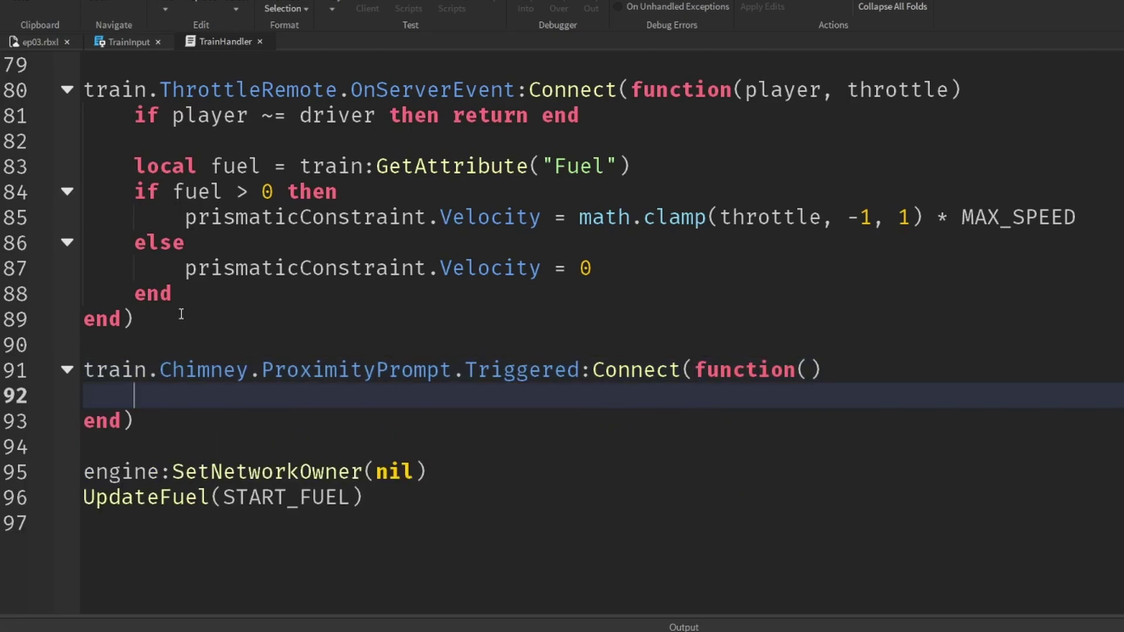
# Make the Triggered function call UpdateFuel(2).
pyautogui.write('Up')
pyautogui.press('Tab')
pyautogui.write('(')
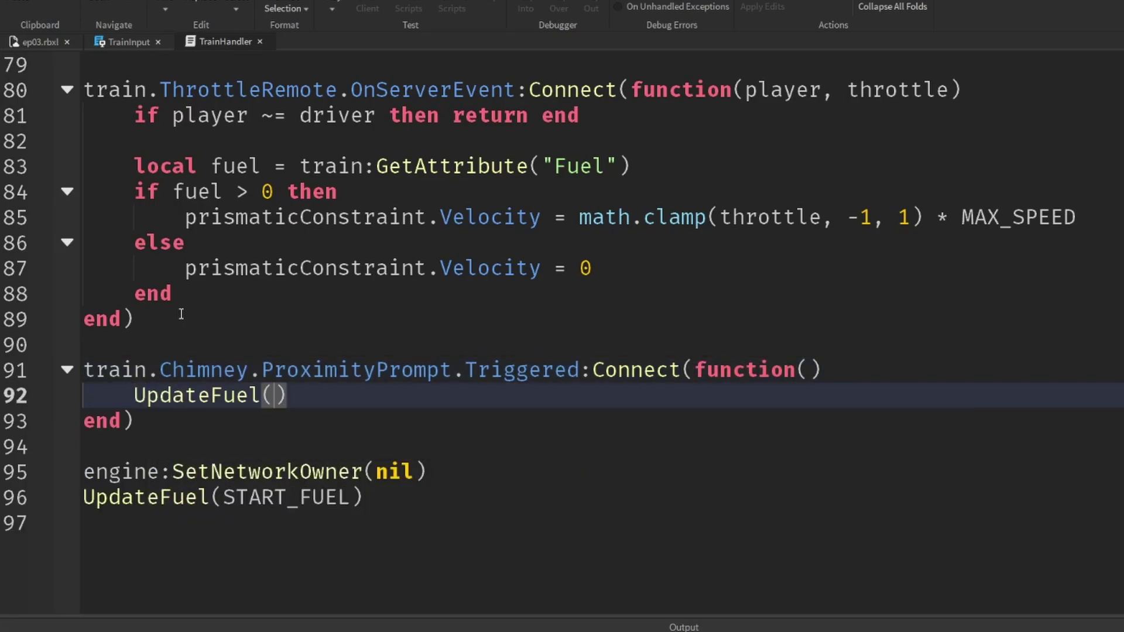
pyautogui.click(326, 426)
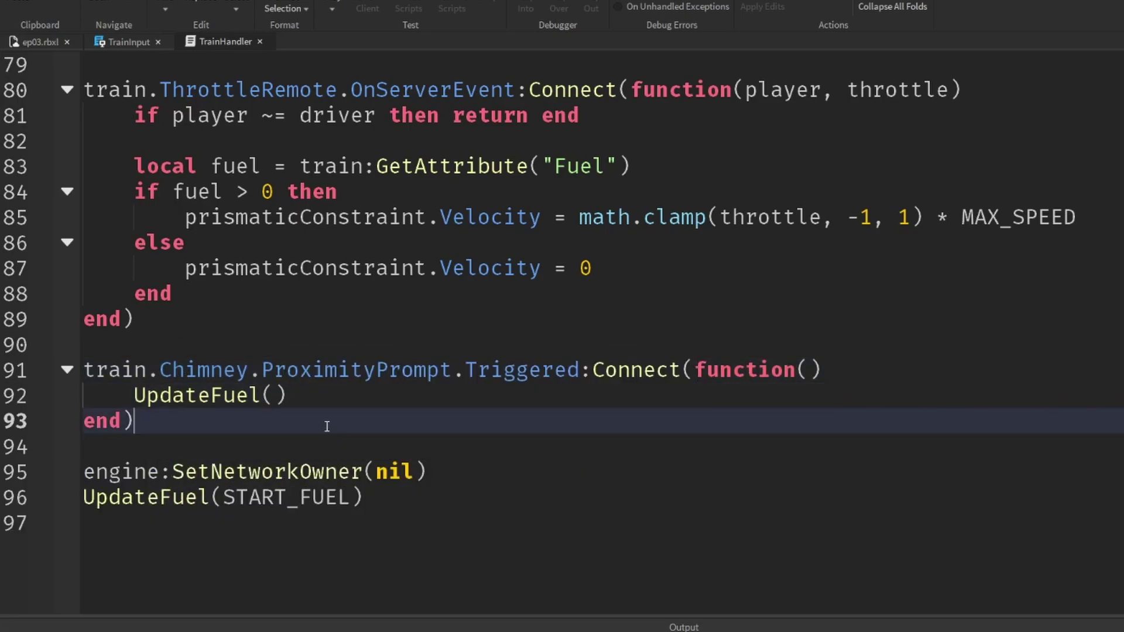
pyautogui.click(277, 398)
pyautogui.click(305, 405)
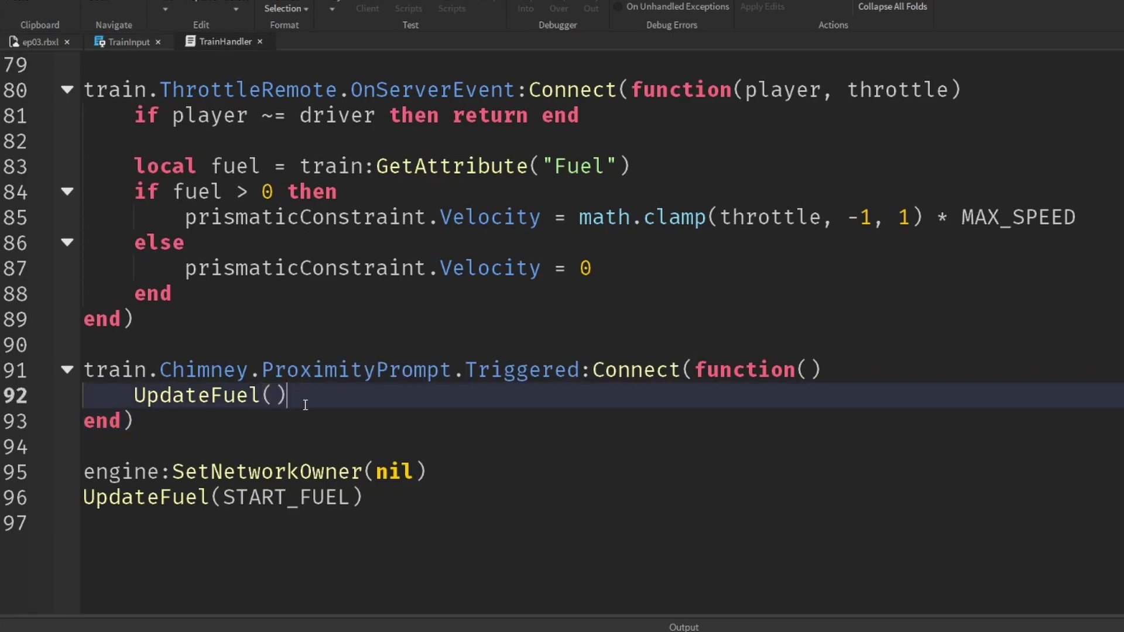
pyautogui.click(273, 398)
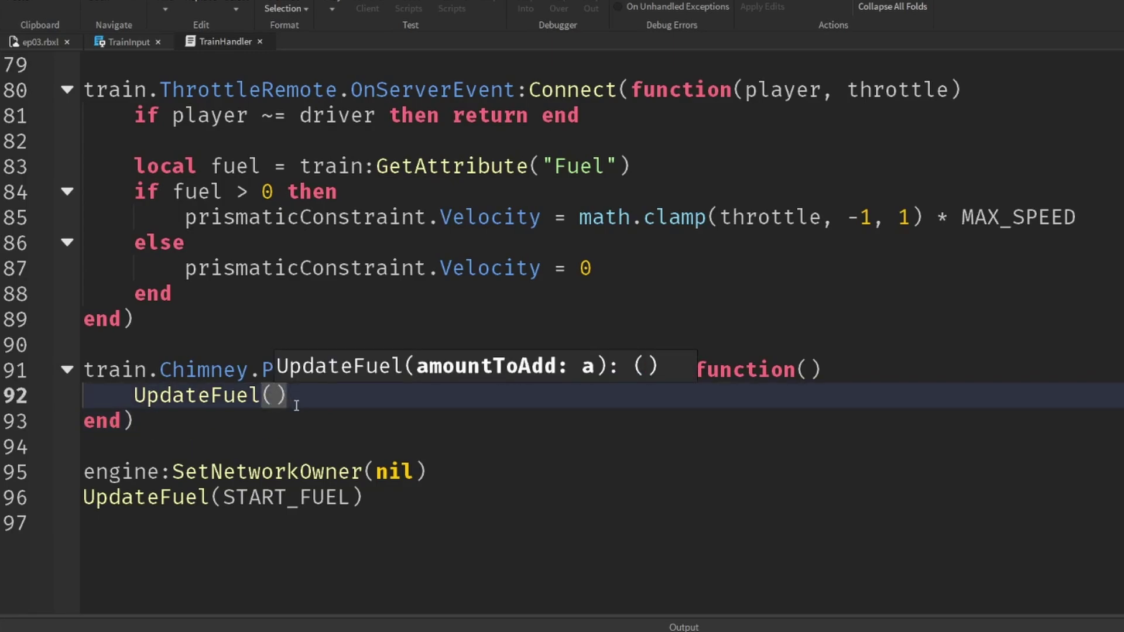
pyautogui.write('2')
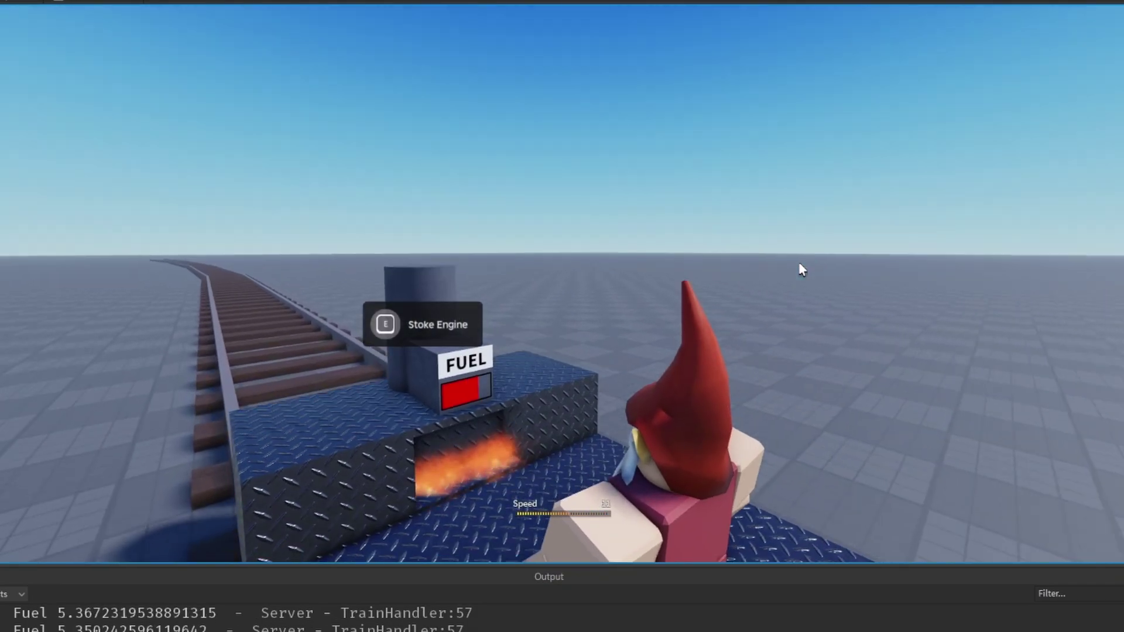
# Stoke the engine with E during the playtest and watch fuel rise from about 5 to 10.
pyautogui.press('e')
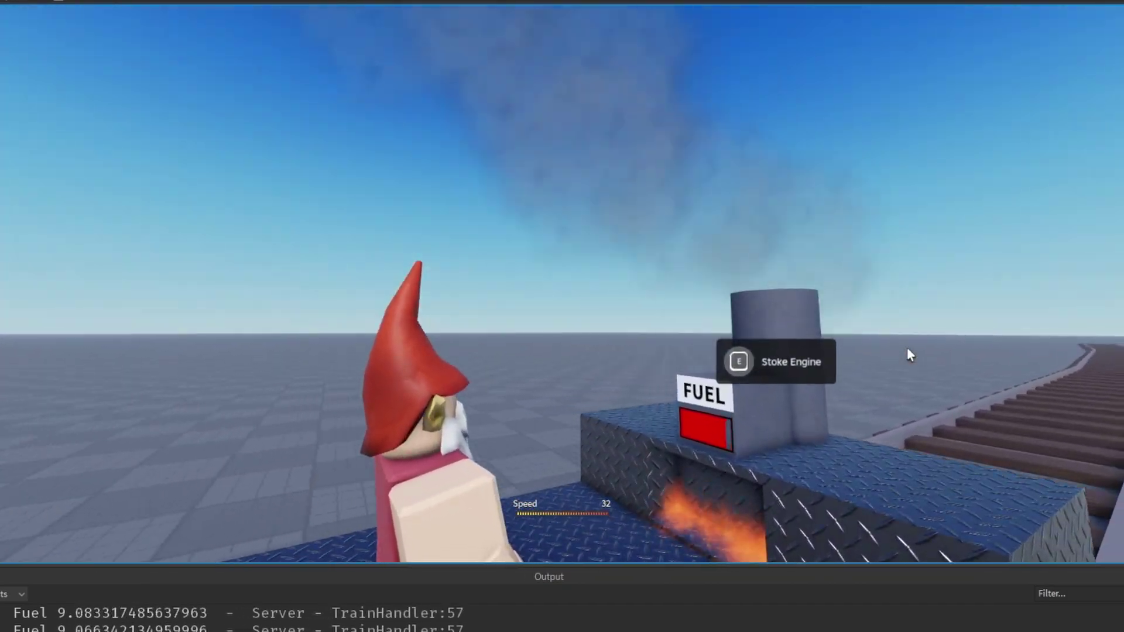
pyautogui.scroll(5, 907, 349)
pyautogui.scroll(-5, 561, 282)
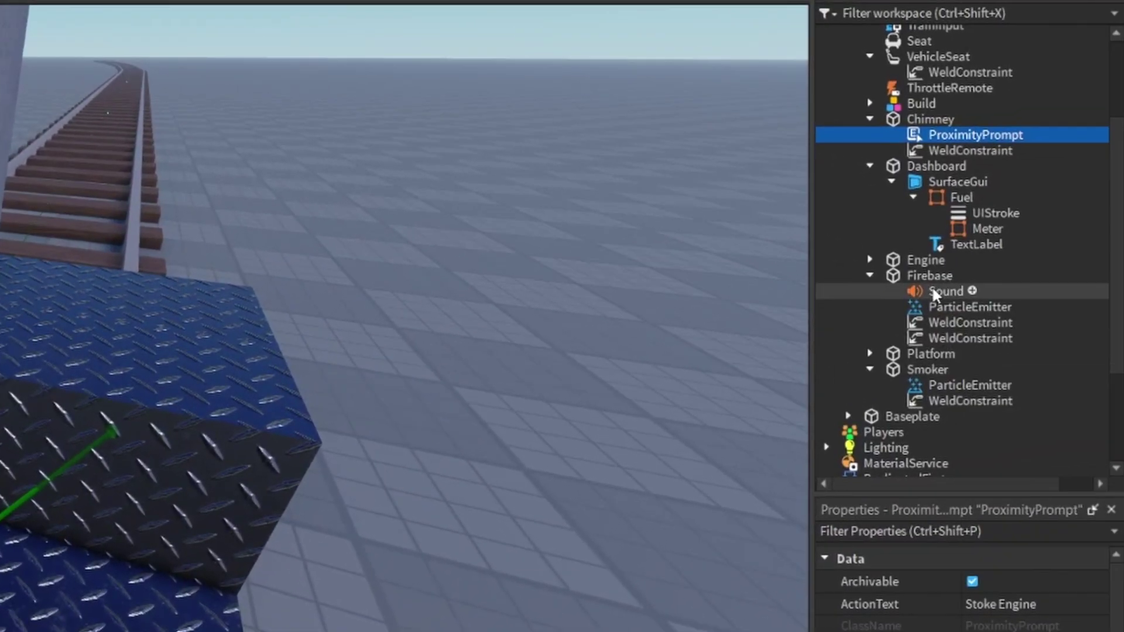
# Select the Firebase Sound and preview its fire audio.
pyautogui.click(932, 288)
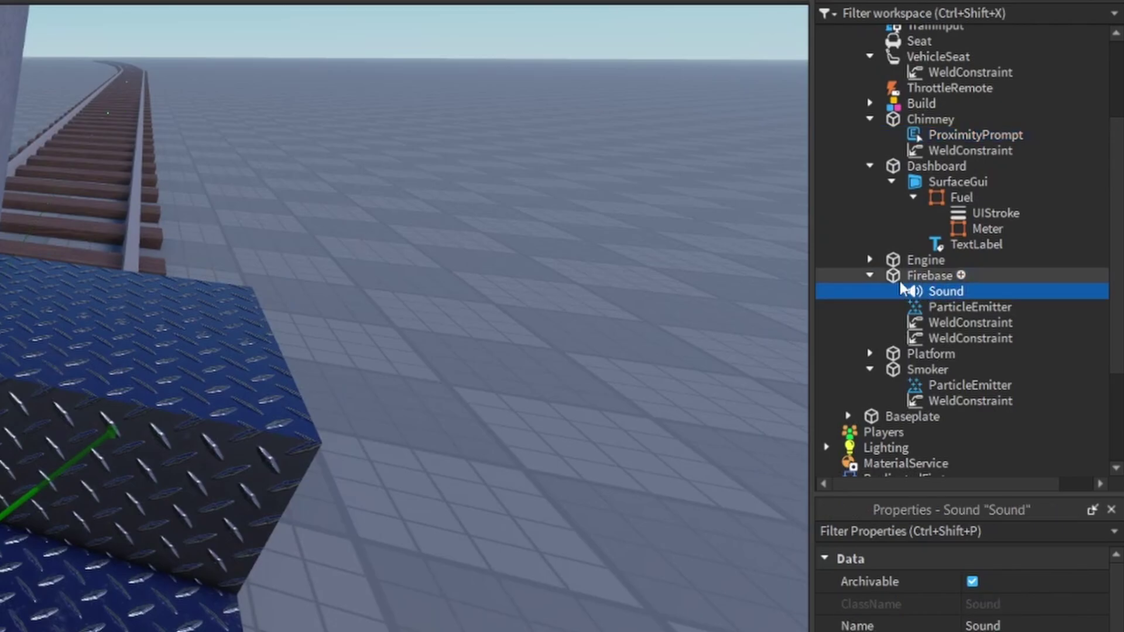
pyautogui.scroll(5, 376, 359)
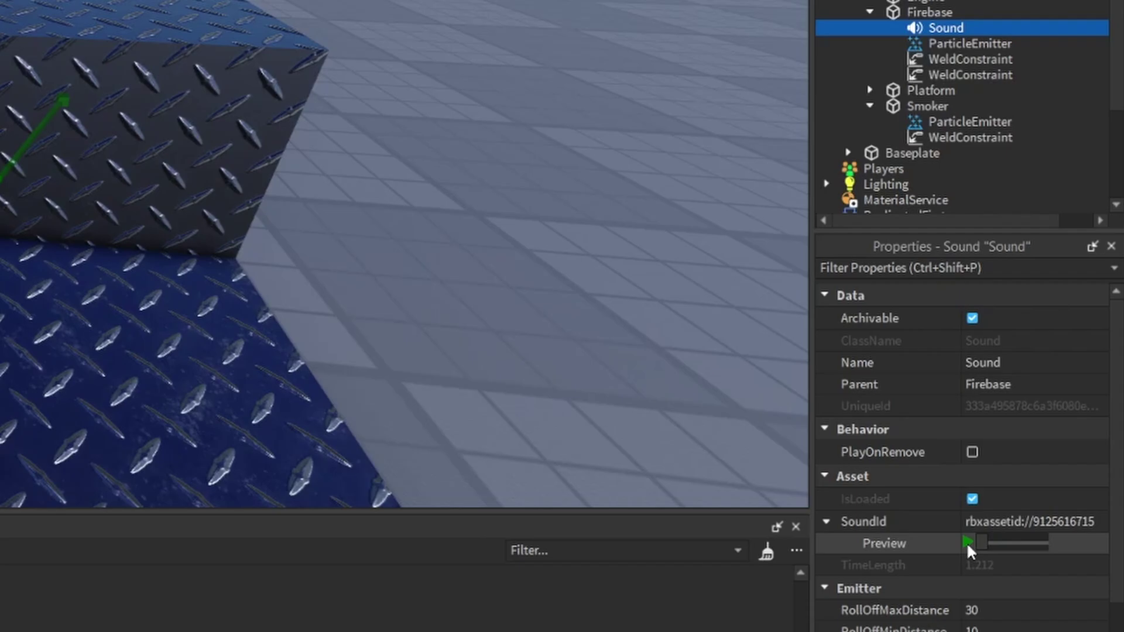
pyautogui.click(967, 542)
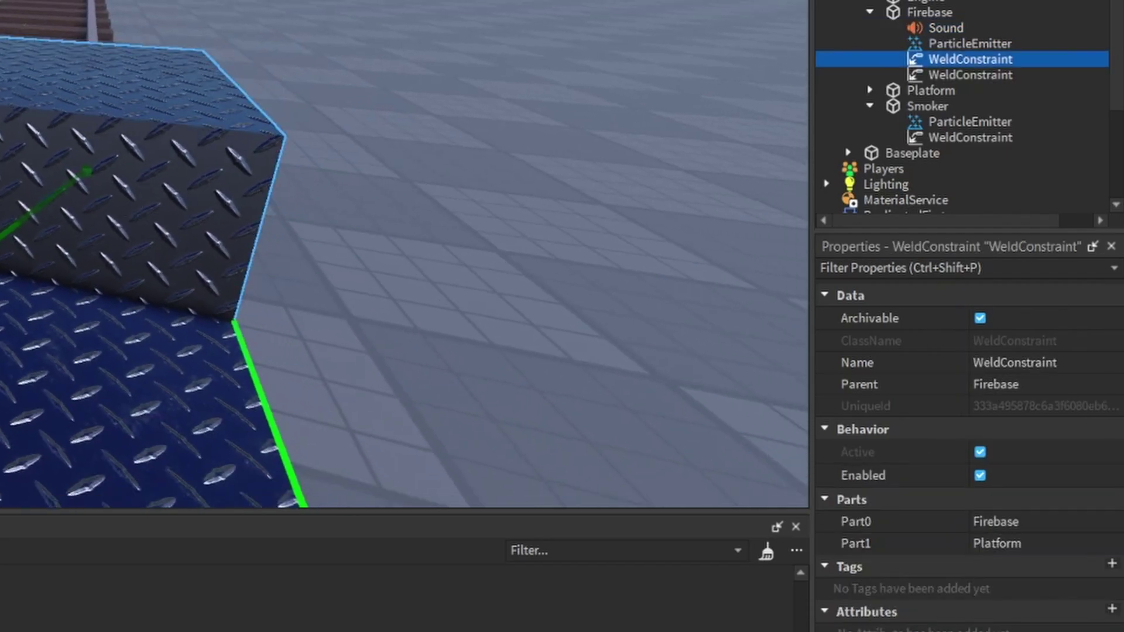
# Tick Enabled on the Firebase ParticleEmitter so the flames burn.
pyautogui.click(948, 43)
pyautogui.scroll(-1, 985, 539)
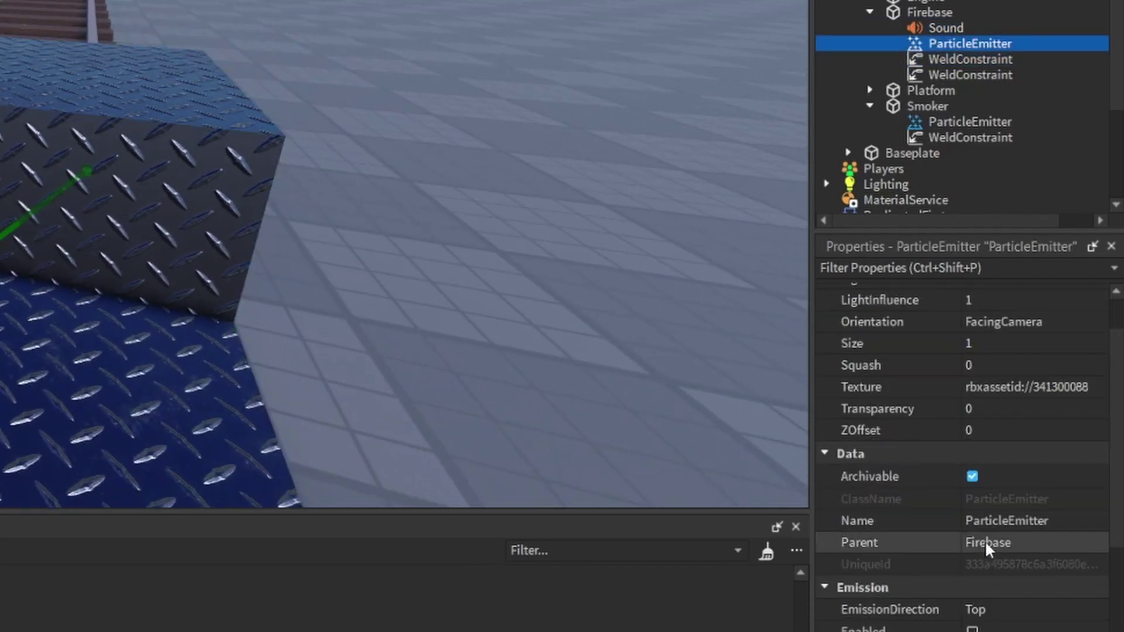
pyautogui.scroll(-5, 984, 539)
pyautogui.scroll(-2, 984, 540)
pyautogui.scroll(3, 974, 612)
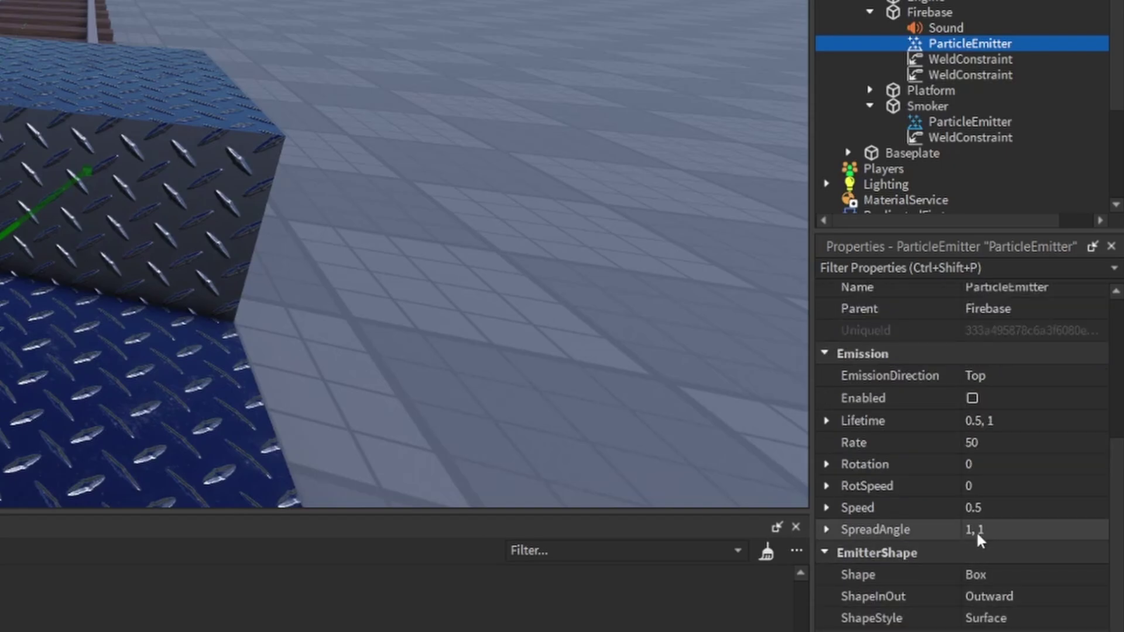
pyautogui.scroll(3, 975, 530)
pyautogui.scroll(2, 975, 556)
pyautogui.scroll(-5, 966, 433)
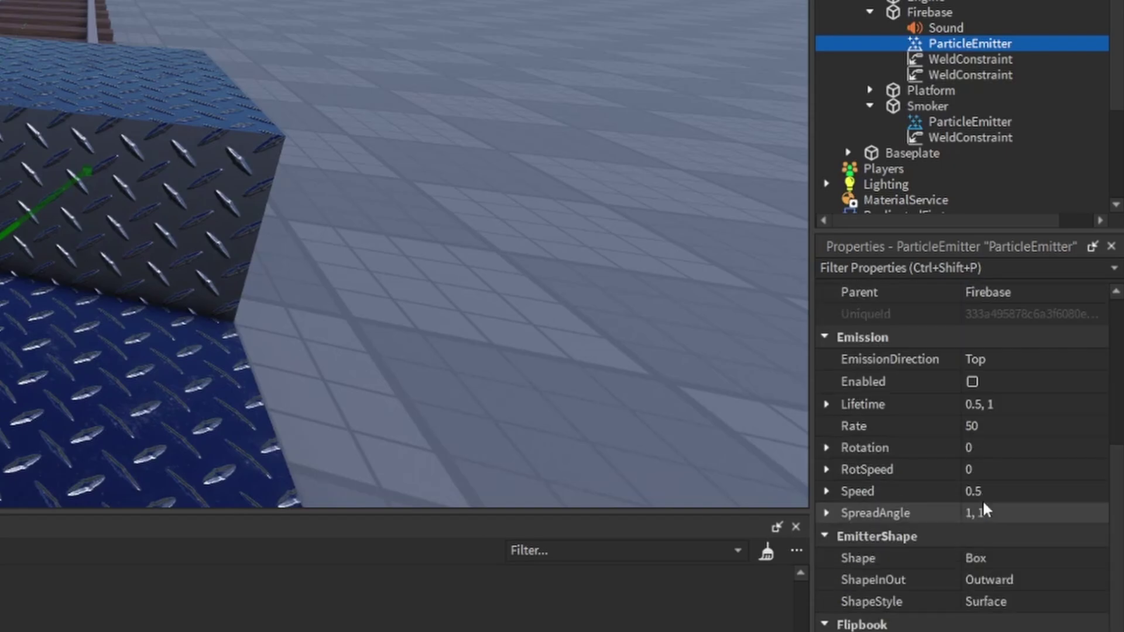
pyautogui.click(971, 381)
pyautogui.scroll(2, 988, 534)
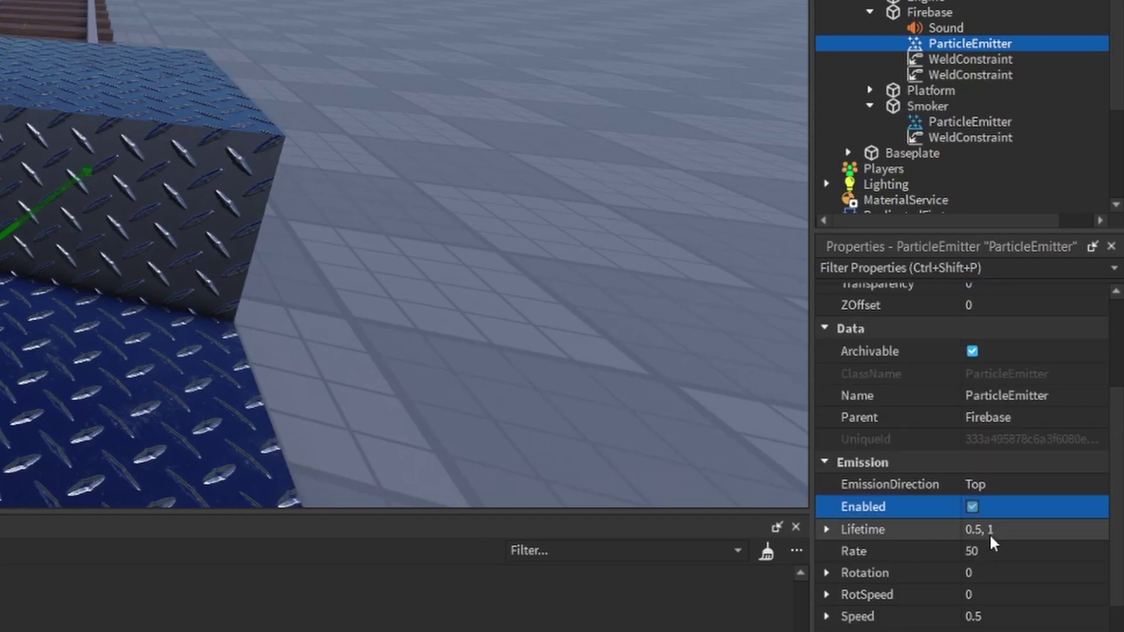
pyautogui.scroll(3, 990, 534)
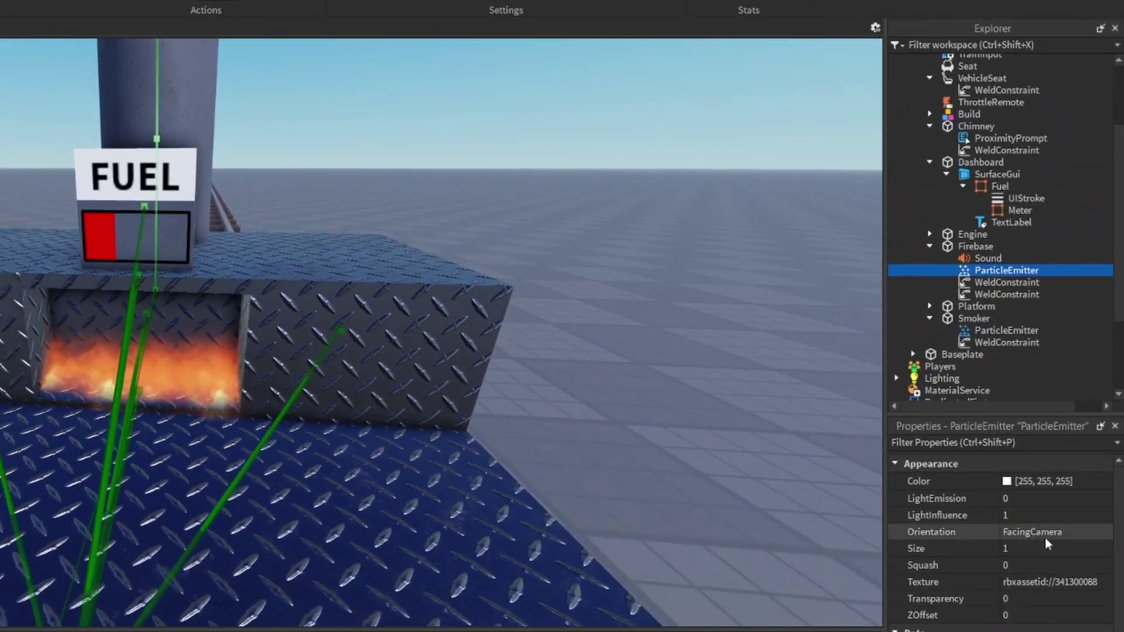
# Try a flame particle Size of 3, then undo it back to 1.
pyautogui.click(1048, 548)
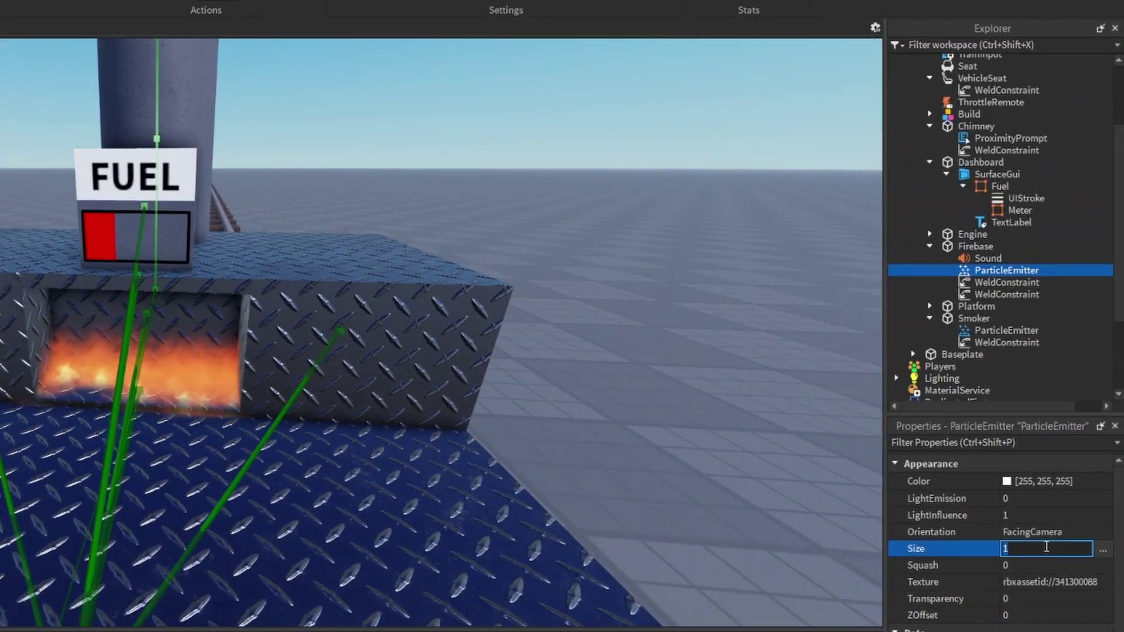
pyautogui.write('3')
pyautogui.press('Return')
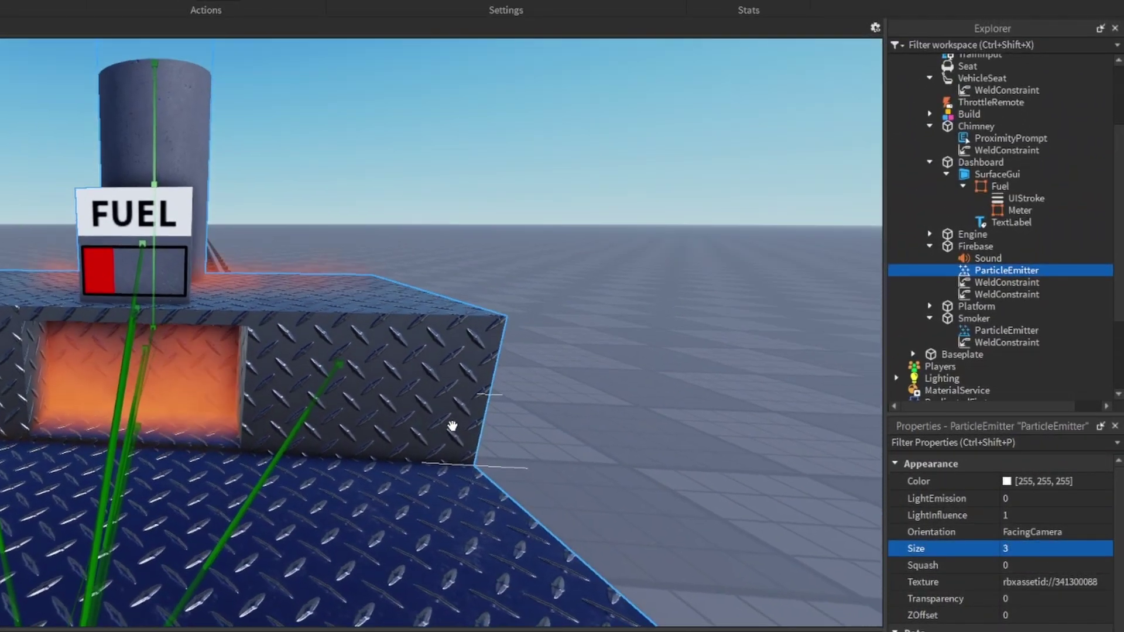
pyautogui.scroll(-5, 399, 279)
pyautogui.scroll(-1, 445, 263)
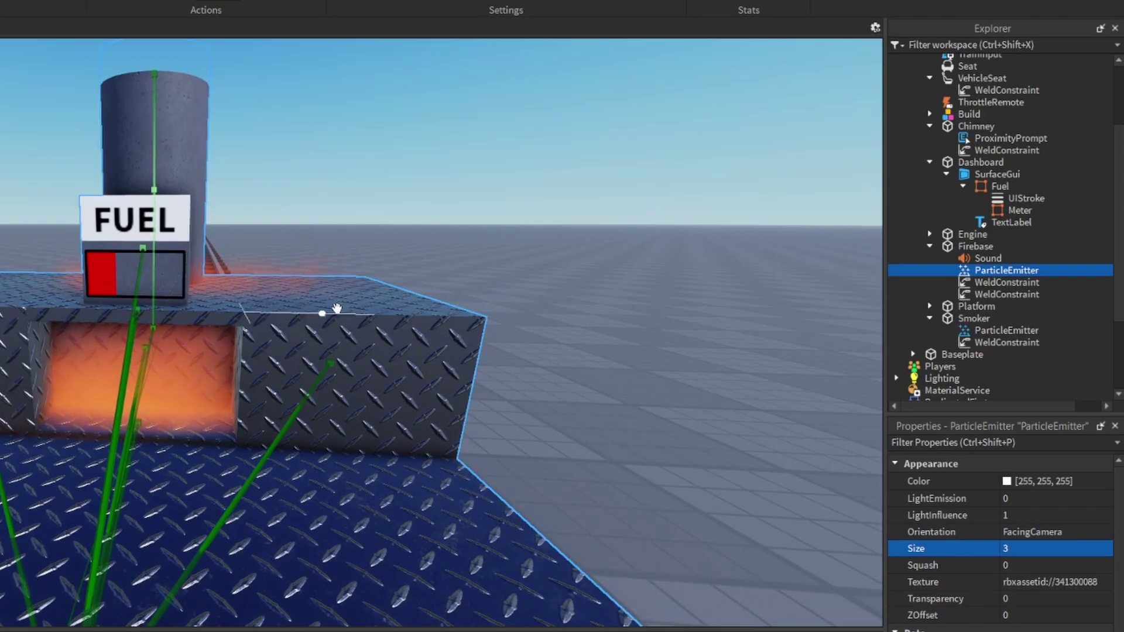
pyautogui.hotkey('ctrl', 'z')
pyautogui.click(1033, 548)
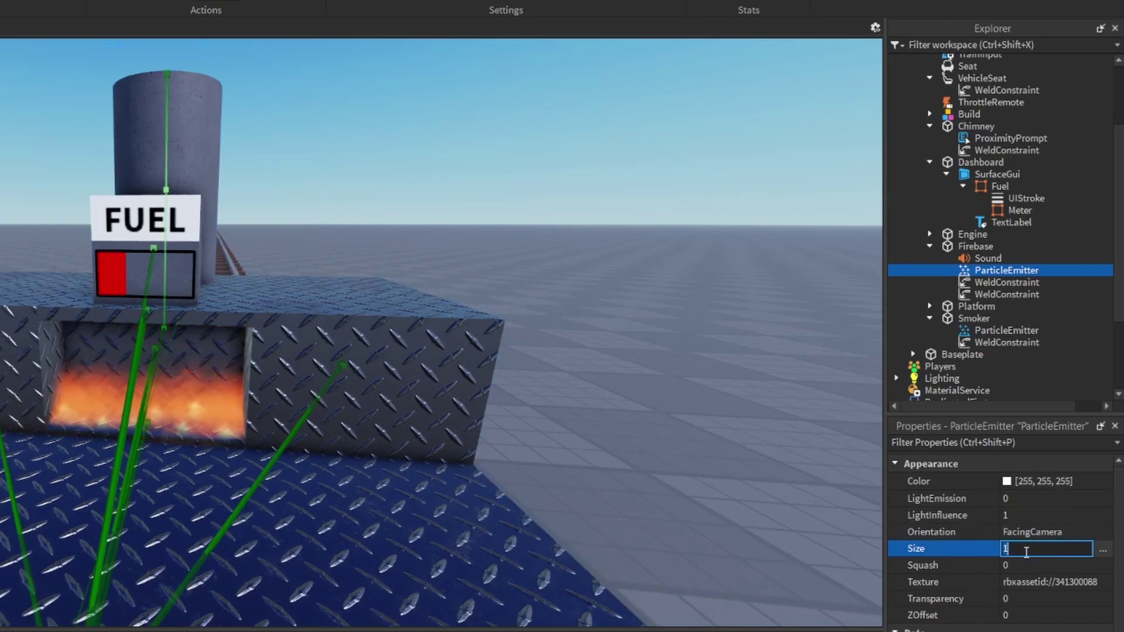
pyautogui.moveTo(844, 536); pyautogui.dragTo(553, 446, button='right')
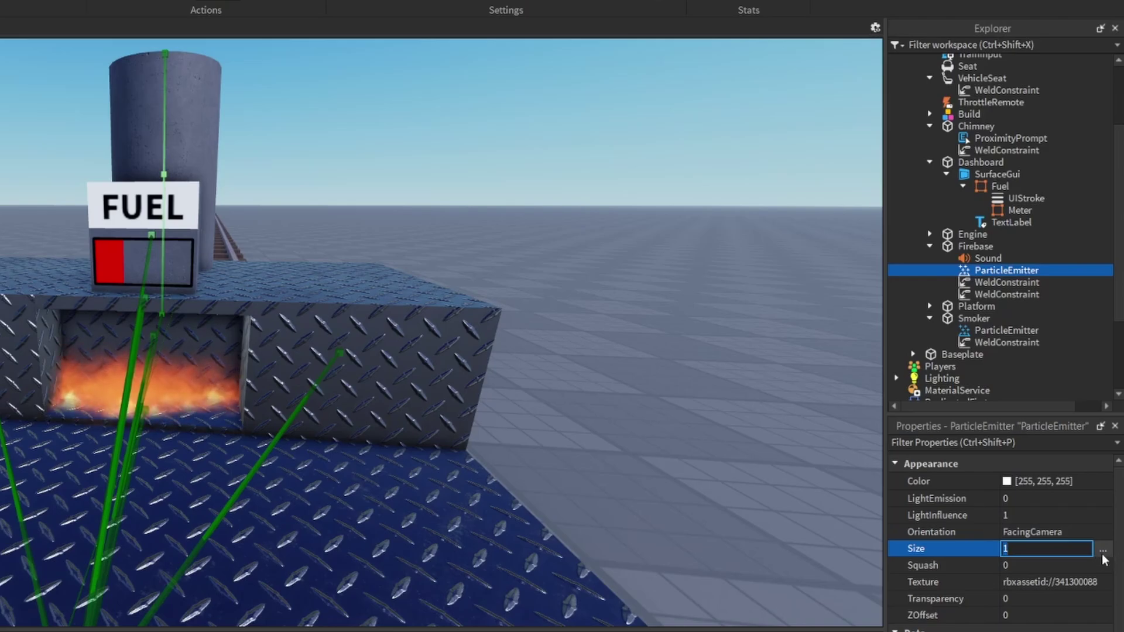
# Draw a varying flame size curve in the Size editor, then reset it to a flat 1.
pyautogui.click(1097, 549)
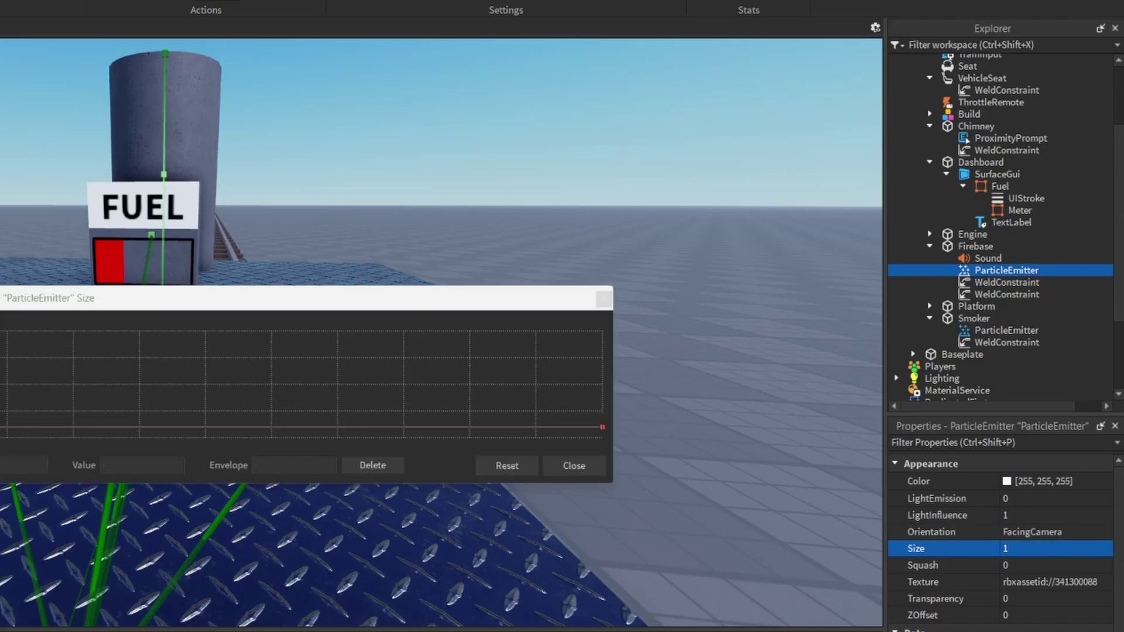
pyautogui.moveTo(177, 297)
pyautogui.mouseDown()
pyautogui.moveTo(477, 325)
pyautogui.moveTo(483, 417)
pyautogui.mouseUp()
pyautogui.moveTo(252, 549); pyautogui.dragTo(253, 480)
pyautogui.click(501, 526)
pyautogui.moveTo(501, 525); pyautogui.dragTo(493, 549)
pyautogui.click(553, 453)
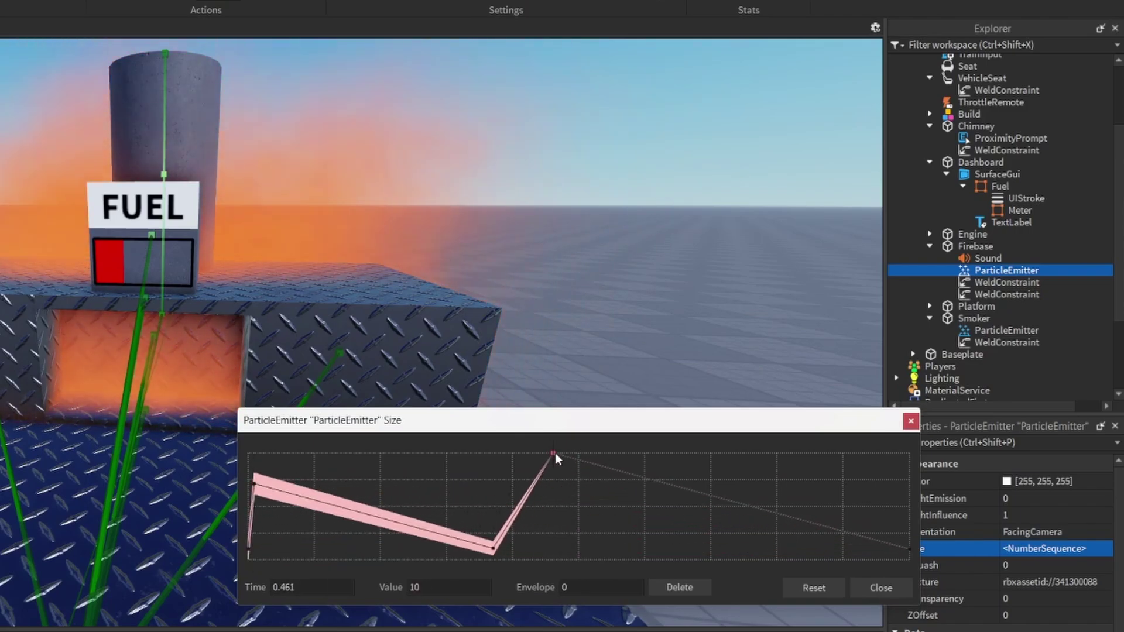
pyautogui.click(696, 511)
pyautogui.moveTo(696, 512); pyautogui.dragTo(715, 549)
pyautogui.click(867, 526)
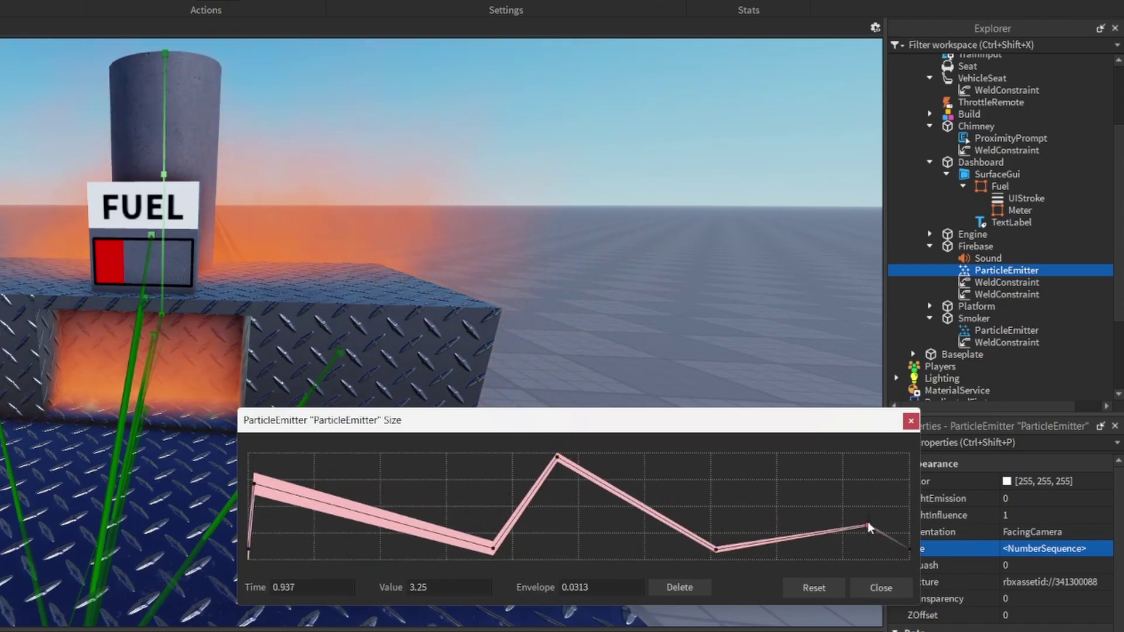
pyautogui.moveTo(868, 526); pyautogui.dragTo(859, 493)
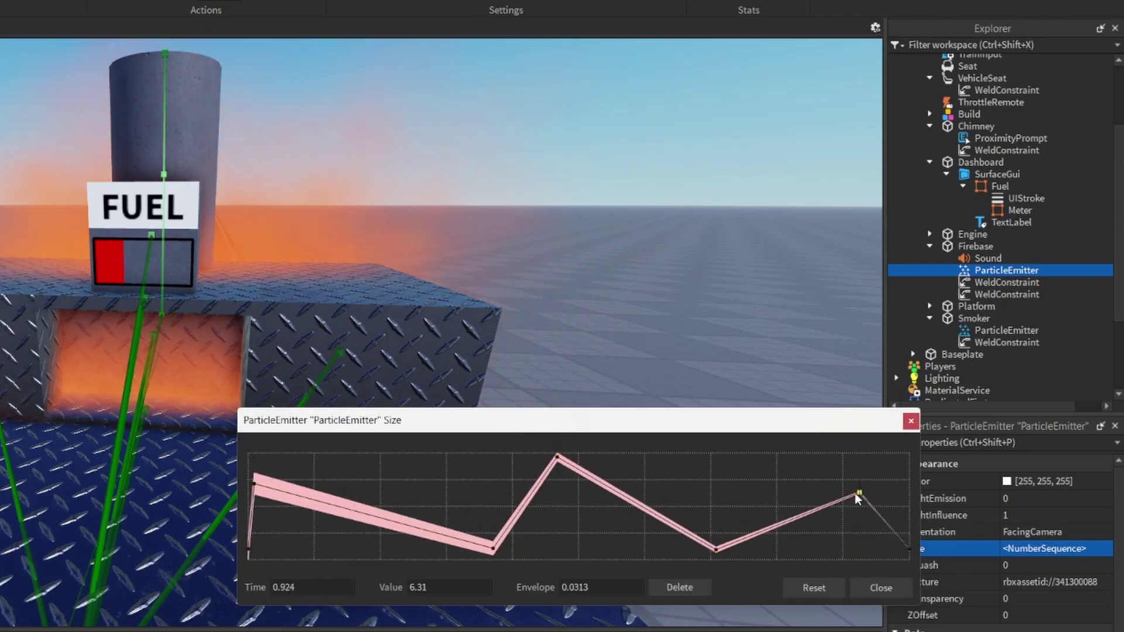
pyautogui.click(819, 589)
pyautogui.click(885, 586)
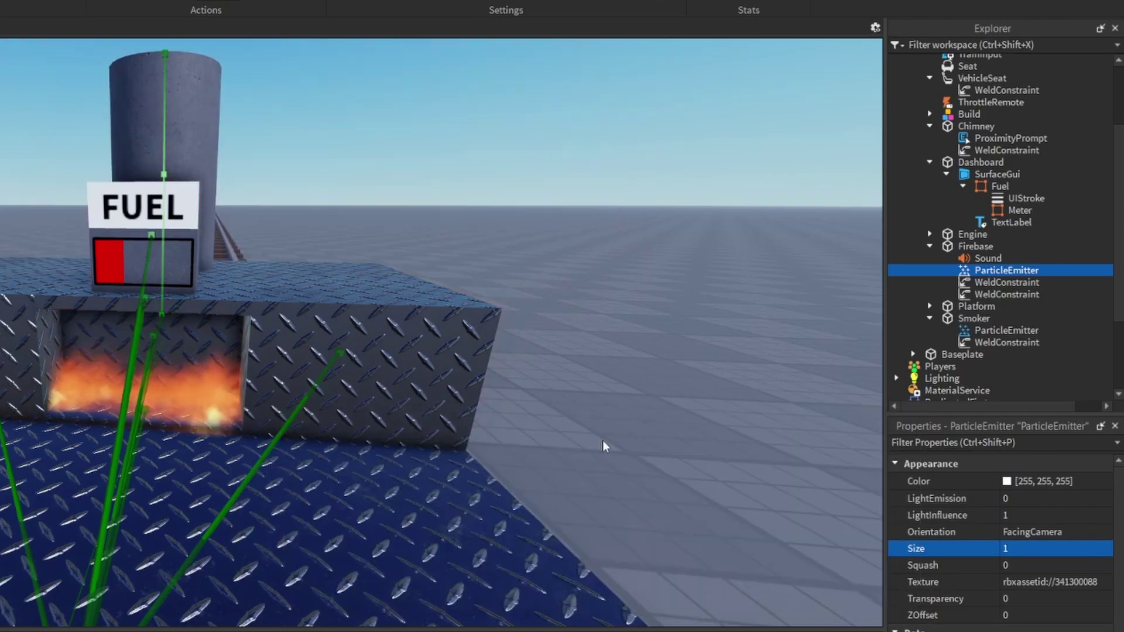
# Delete the print("Fuel", fuel) debug line from TrainHandler.
pyautogui.press('s')
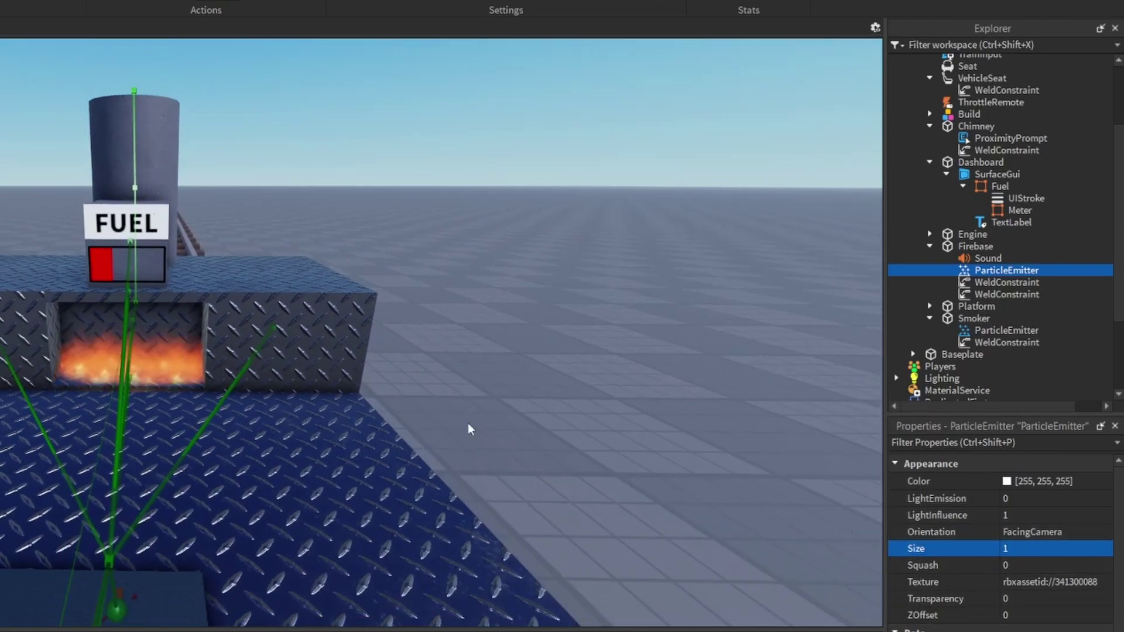
pyautogui.press('s')
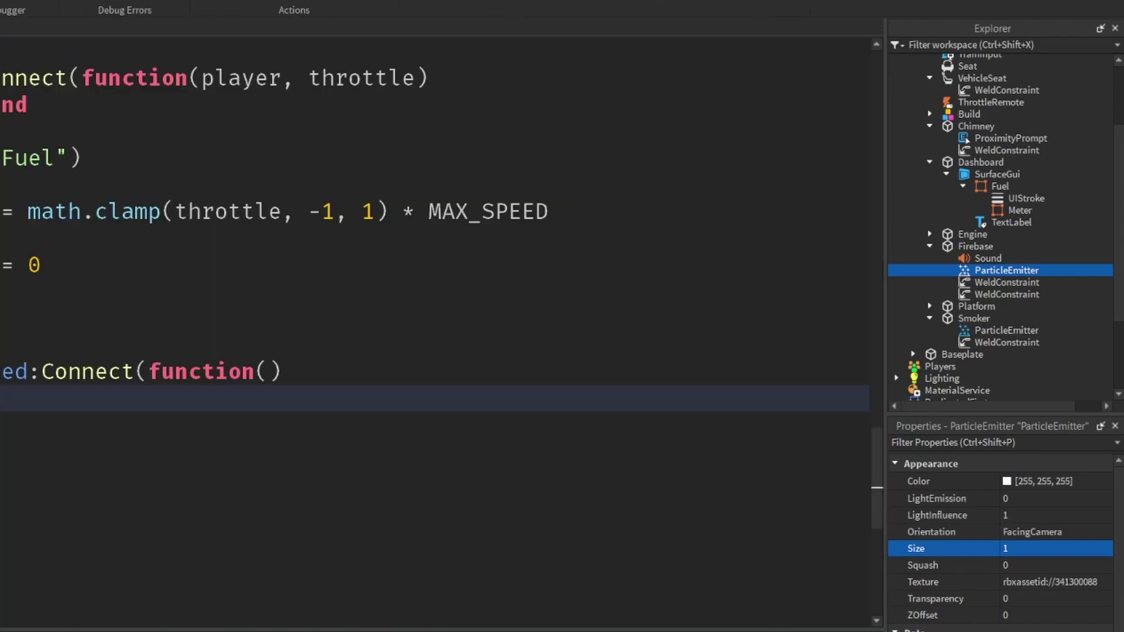
pyautogui.scroll(8, 430, 359)
pyautogui.scroll(4, 430, 359)
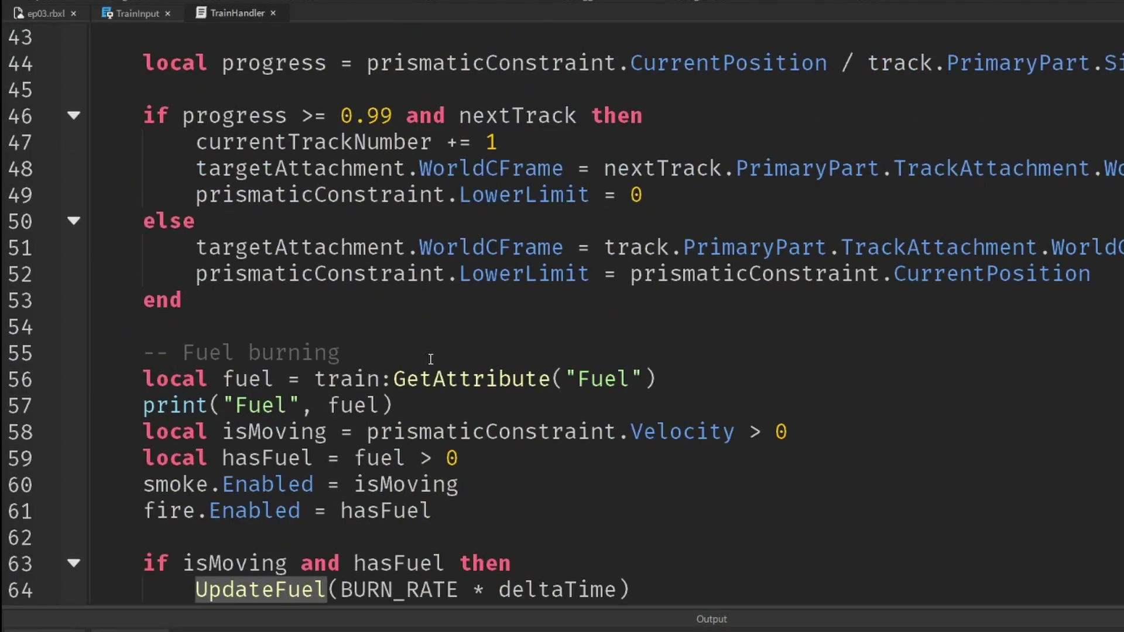
pyautogui.scroll(6, 436, 360)
pyautogui.scroll(-5, 436, 357)
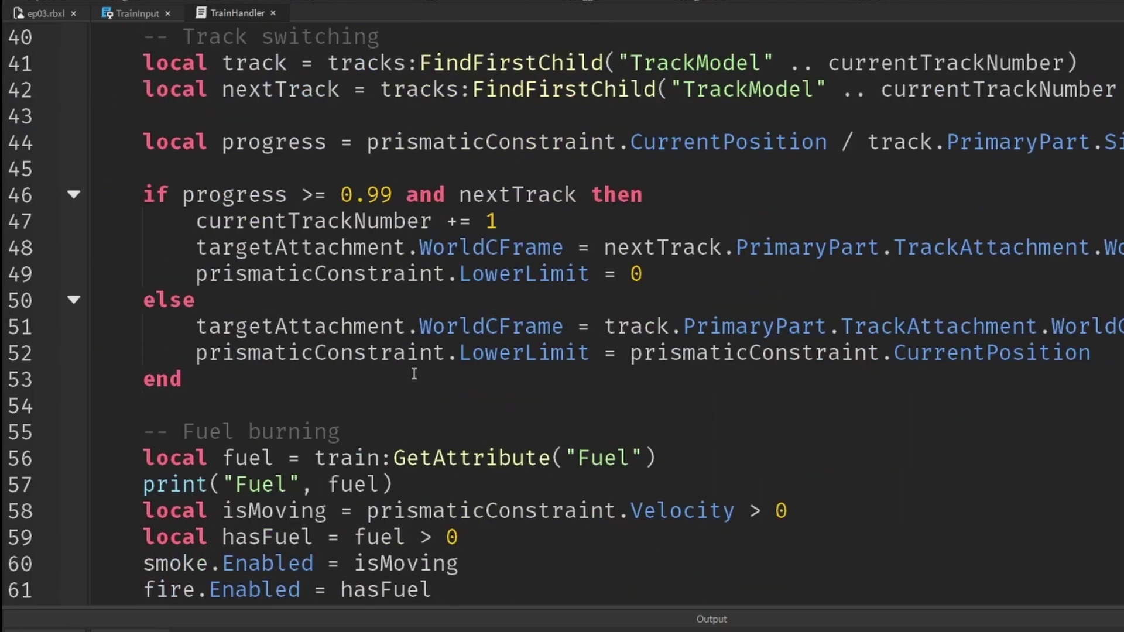
pyautogui.tripleClick(263, 484)
pyautogui.scroll(-2, 468, 375)
pyautogui.press('BackSpace')
pyautogui.press('BackSpace')
pyautogui.scroll(8, 468, 379)
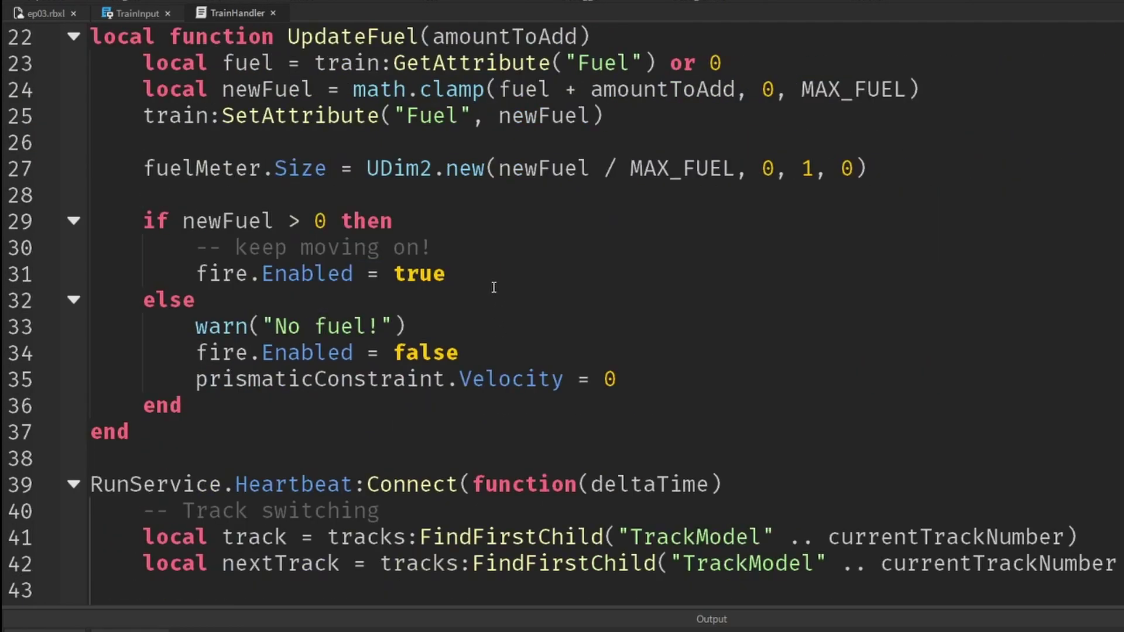
# Add an 'if newFuel > fuel then' block after fire.Enabled = true.
pyautogui.click(498, 278)
pyautogui.press('Return')
pyautogui.write('if')
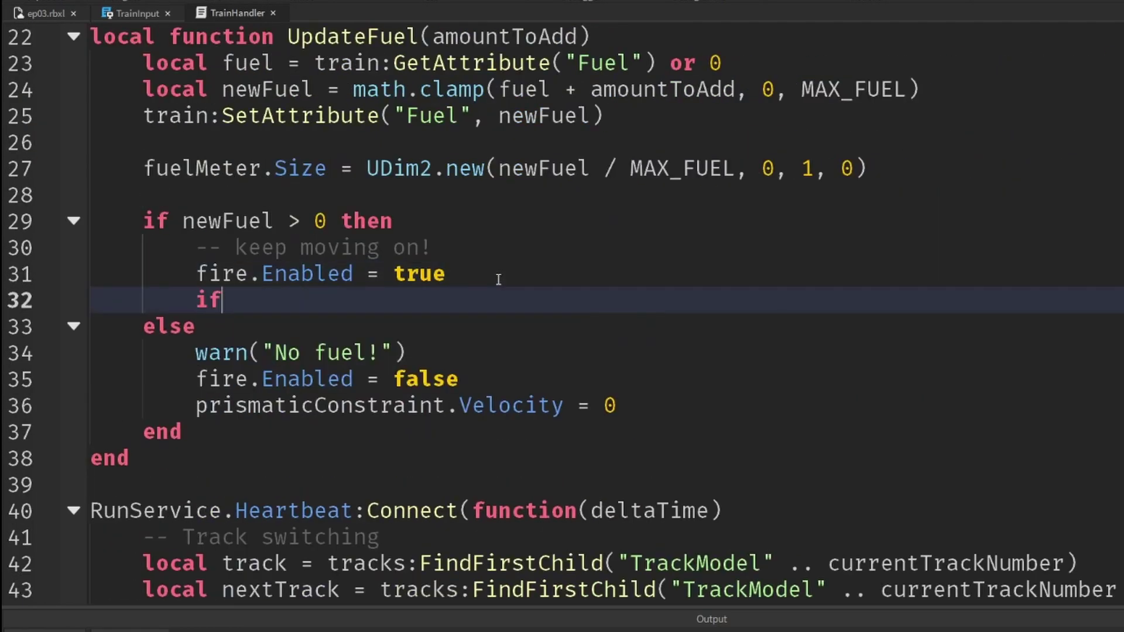
pyautogui.write(' new')
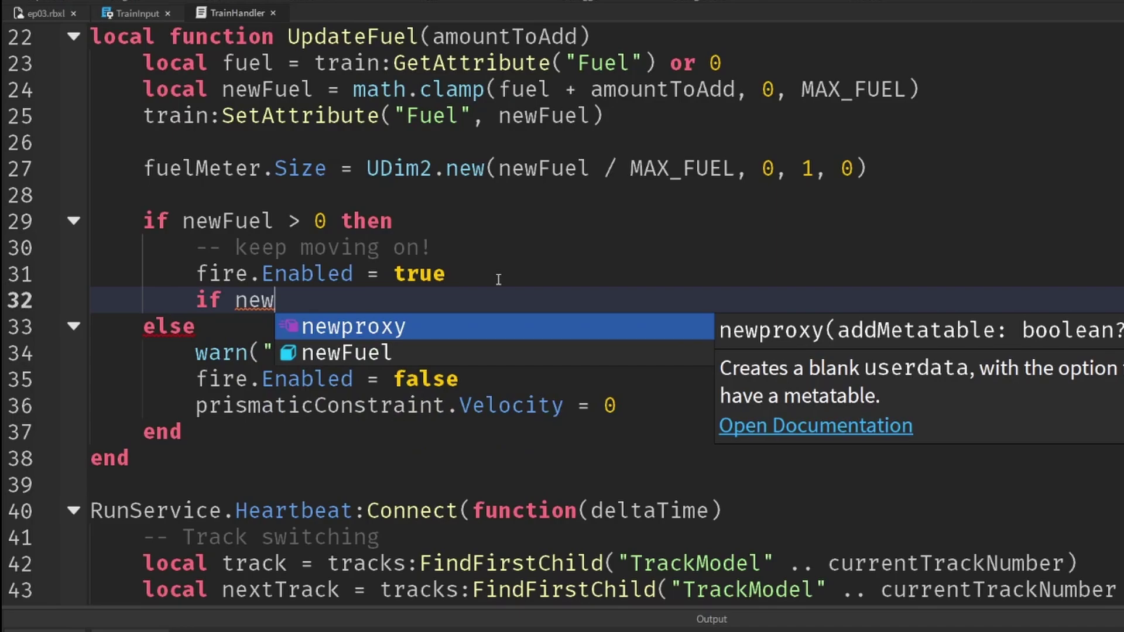
pyautogui.press('Down')
pyautogui.press('Tab')
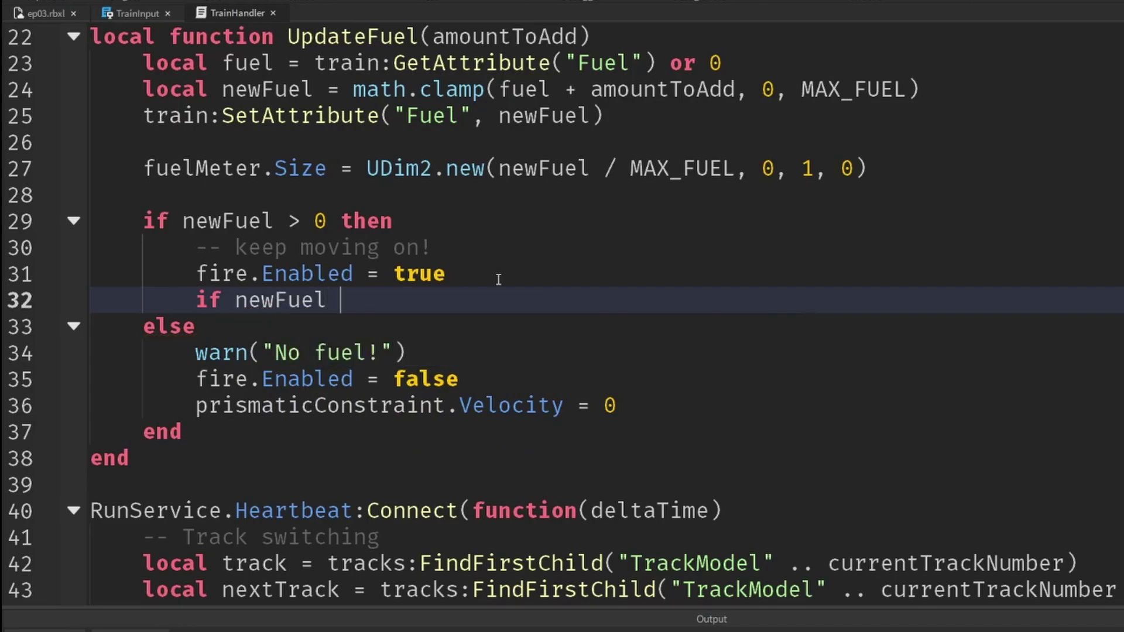
pyautogui.write('fu')
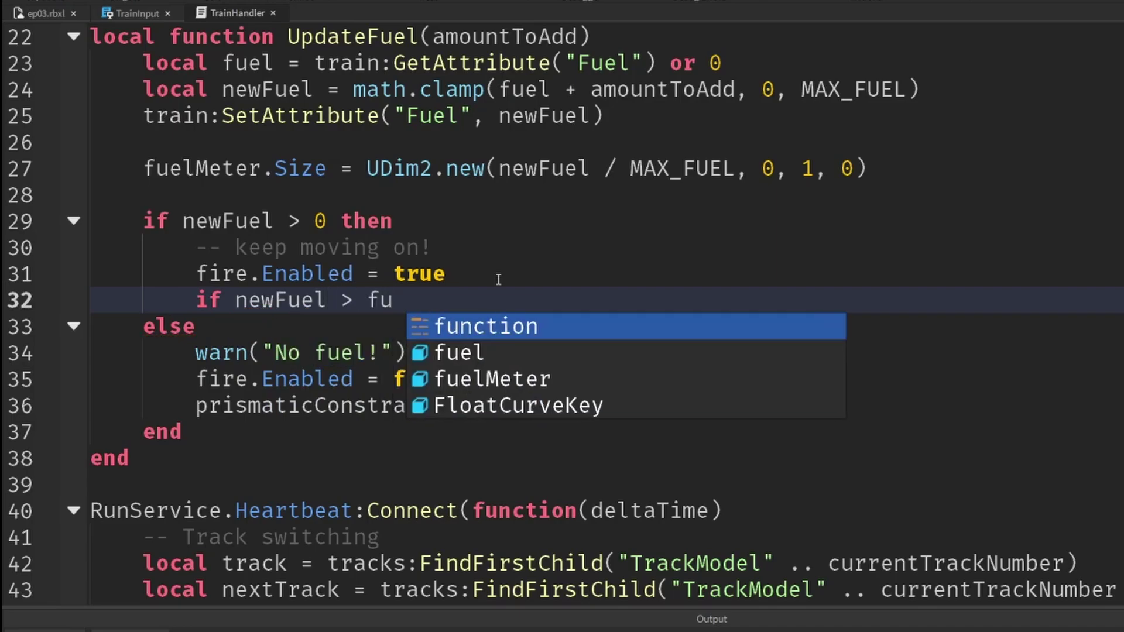
pyautogui.write('el t')
pyautogui.press('Tab')
pyautogui.press('Return')
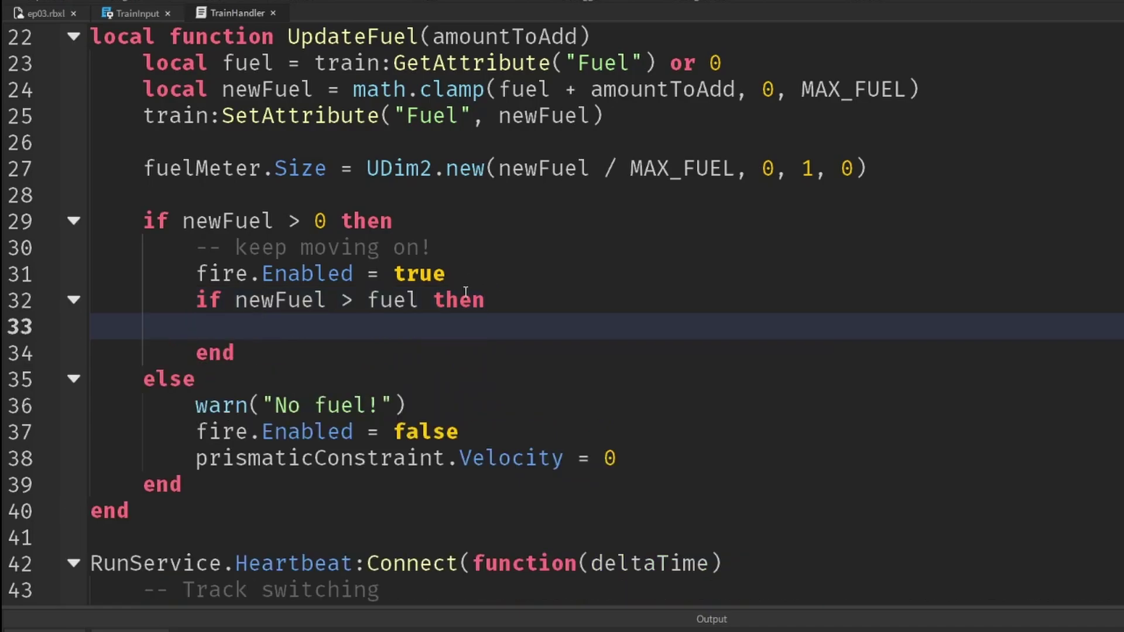
# Inside the new if block, call train.Firebase.Sound:Play().
pyautogui.write('train.')
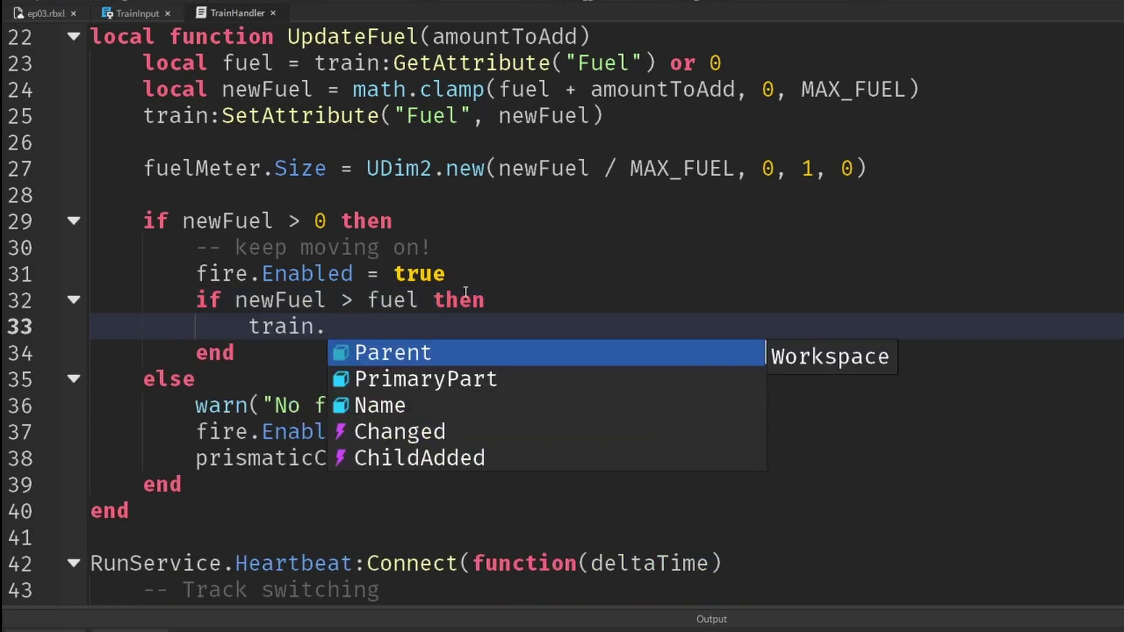
pyautogui.write('F')
pyautogui.press('Tab')
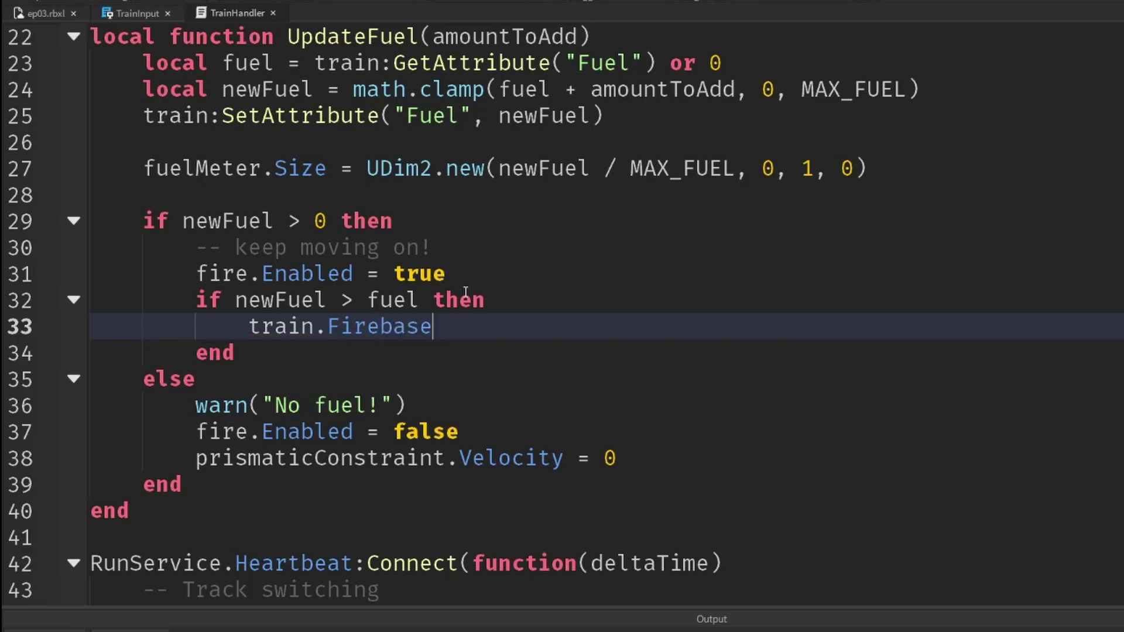
pyautogui.write('.S')
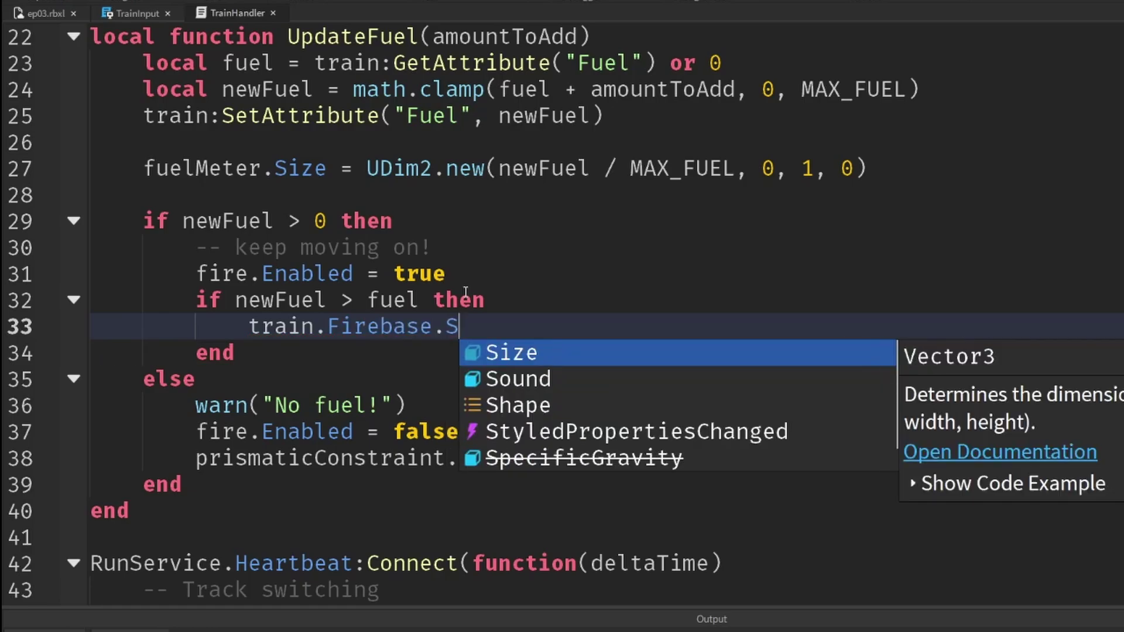
pyautogui.write('o')
pyautogui.press('Tab')
pyautogui.write(':')
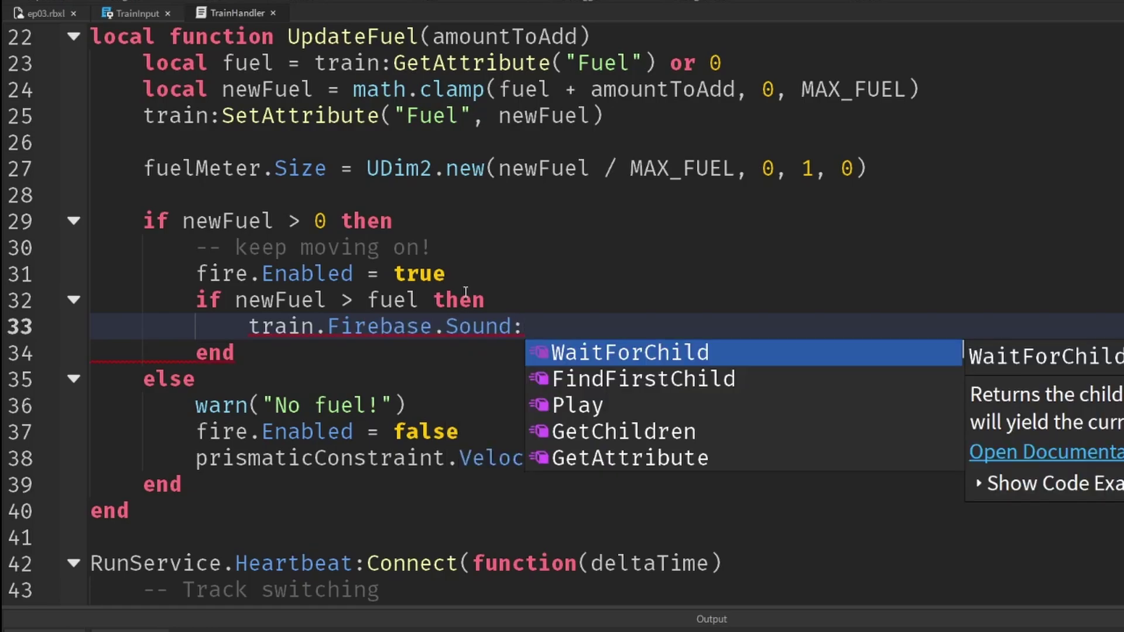
pyautogui.press('Down')
pyautogui.press('Down')
pyautogui.press('Tab')
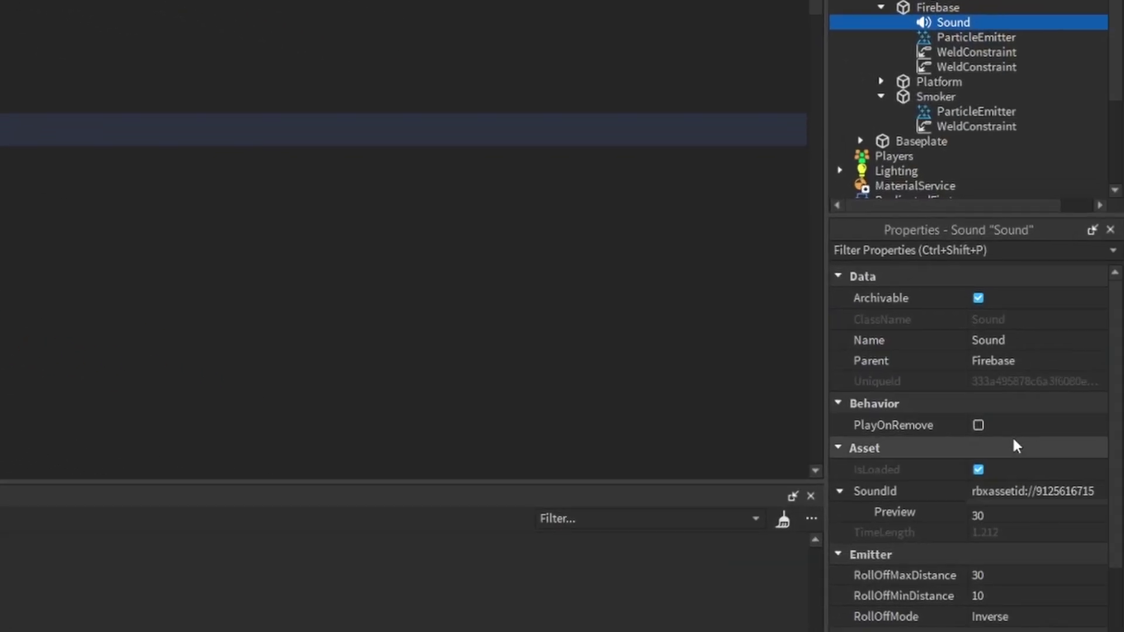
# Set the Firebase Sound's RollOffMaxDistance to 30.
pyautogui.scroll(-3, 1012, 435)
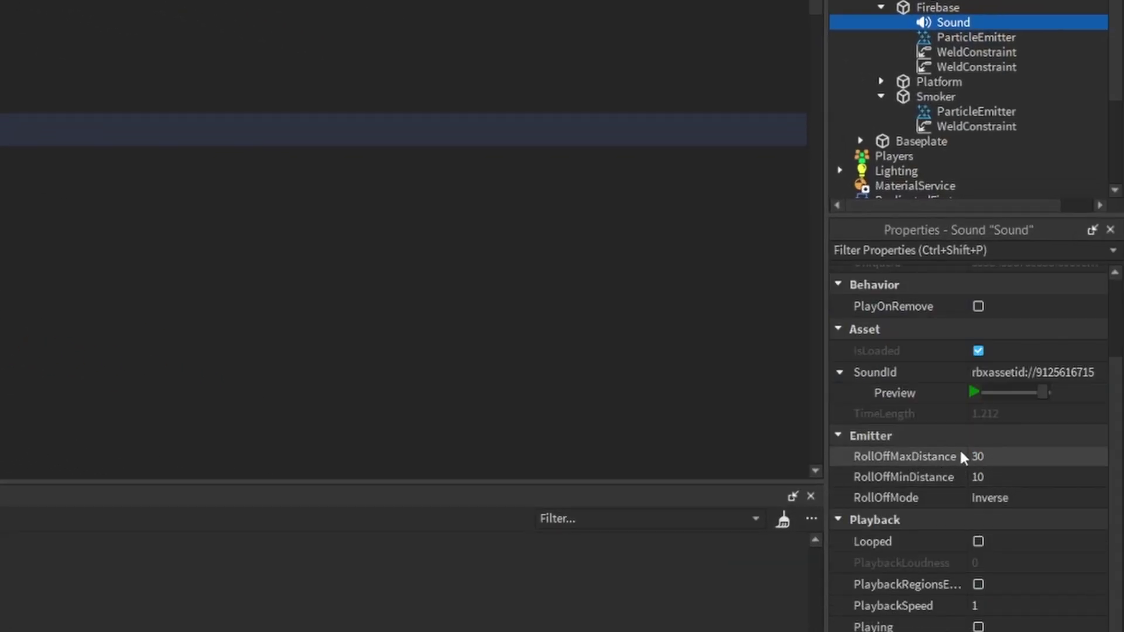
pyautogui.click(968, 458)
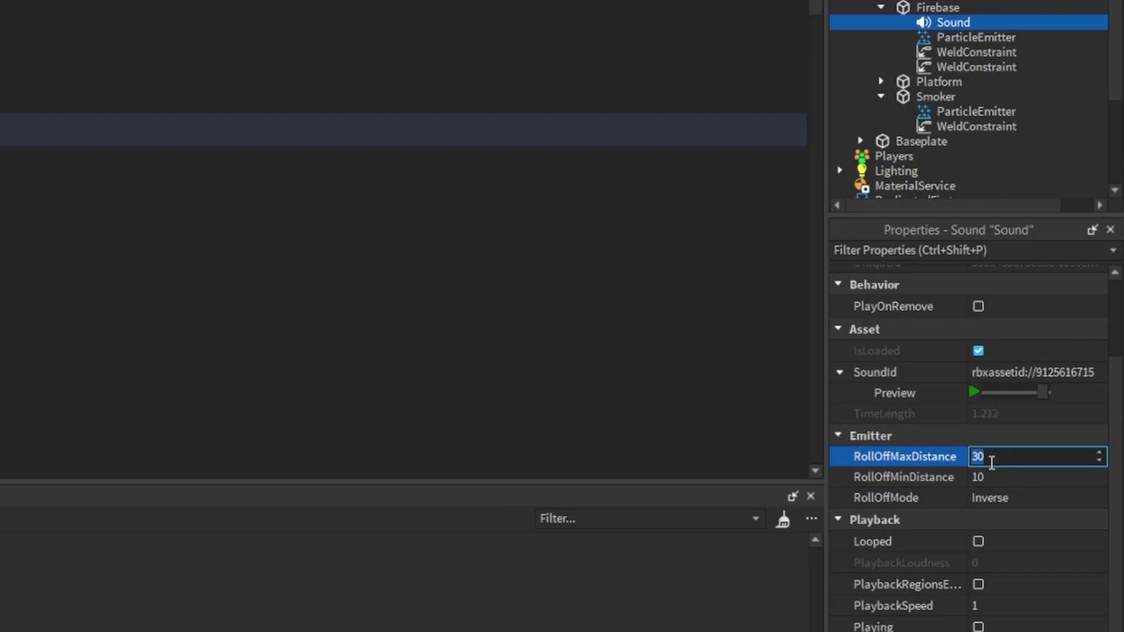
pyautogui.press('Return')
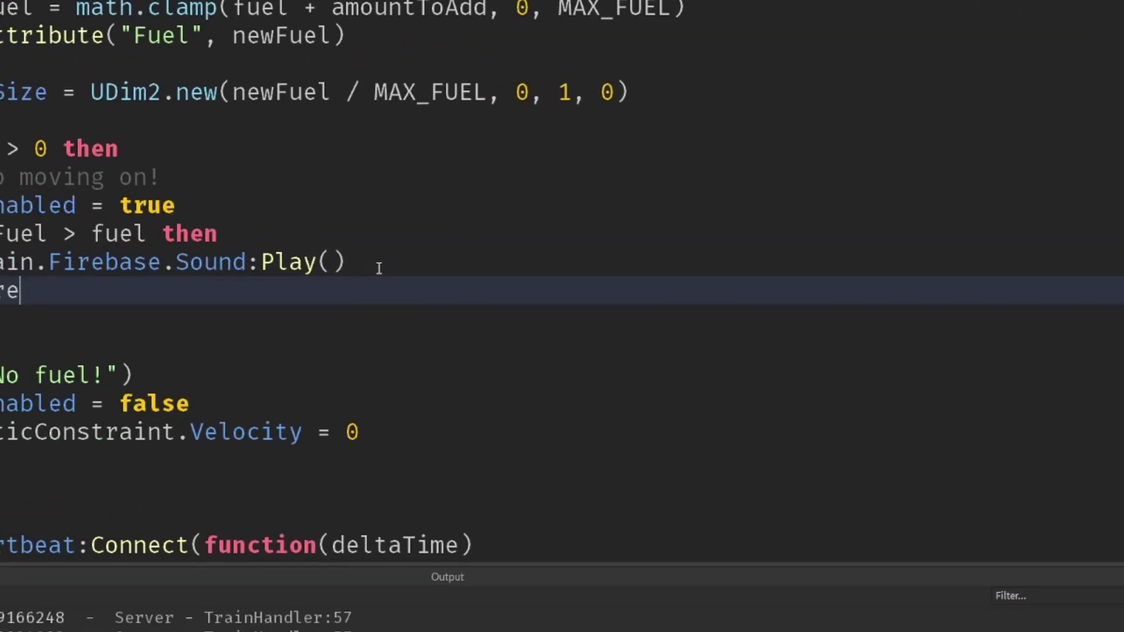
# Set fire.Size to a NumberSequence whose first keypoint is (0, 3).
pyautogui.write('.Si')
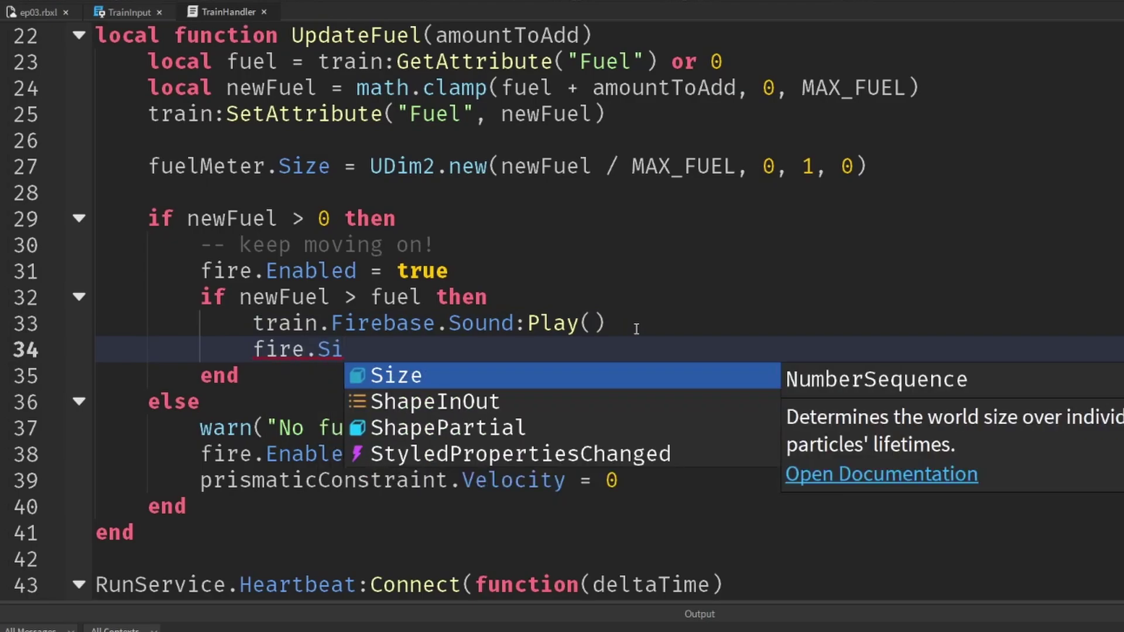
pyautogui.press('Tab')
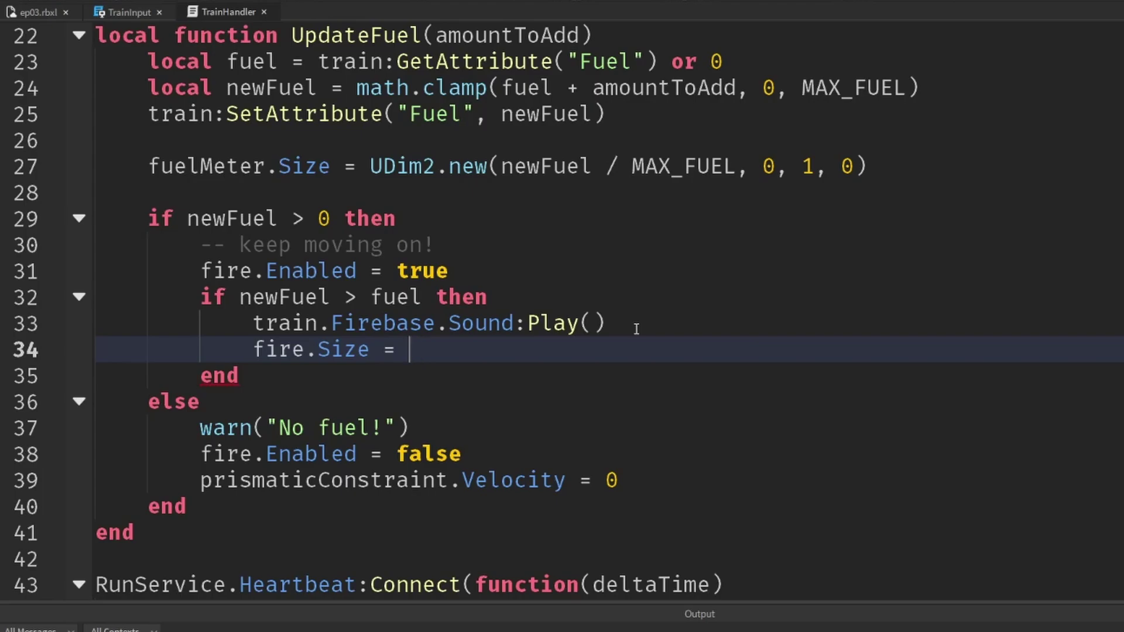
pyautogui.write('Nu')
pyautogui.press('Tab')
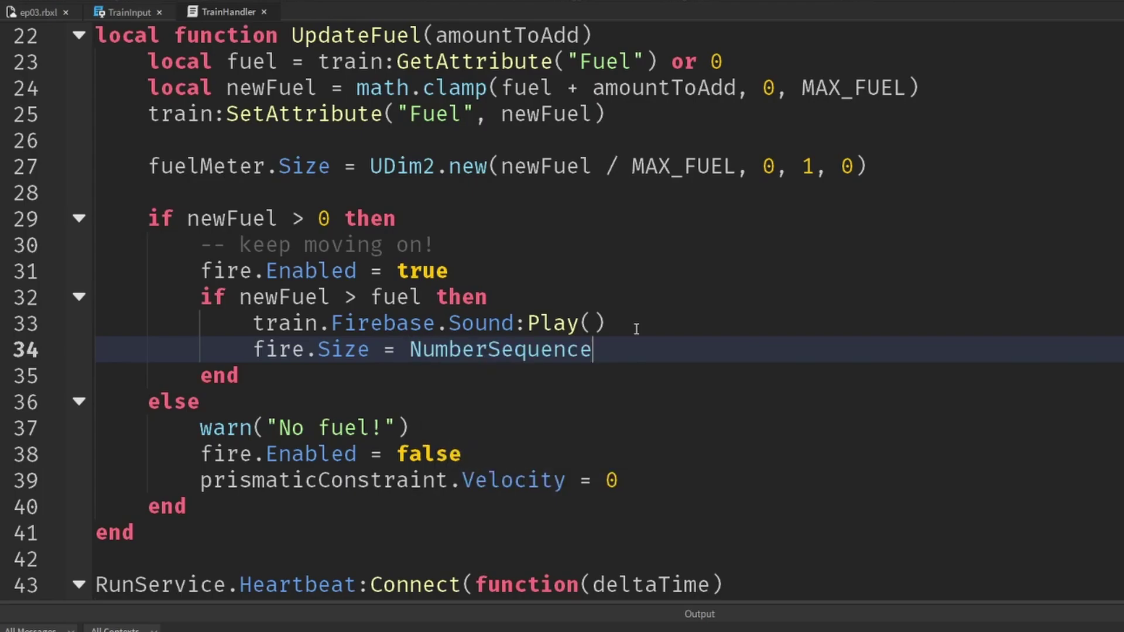
pyautogui.write('.n')
pyautogui.press('Tab')
pyautogui.write('({')
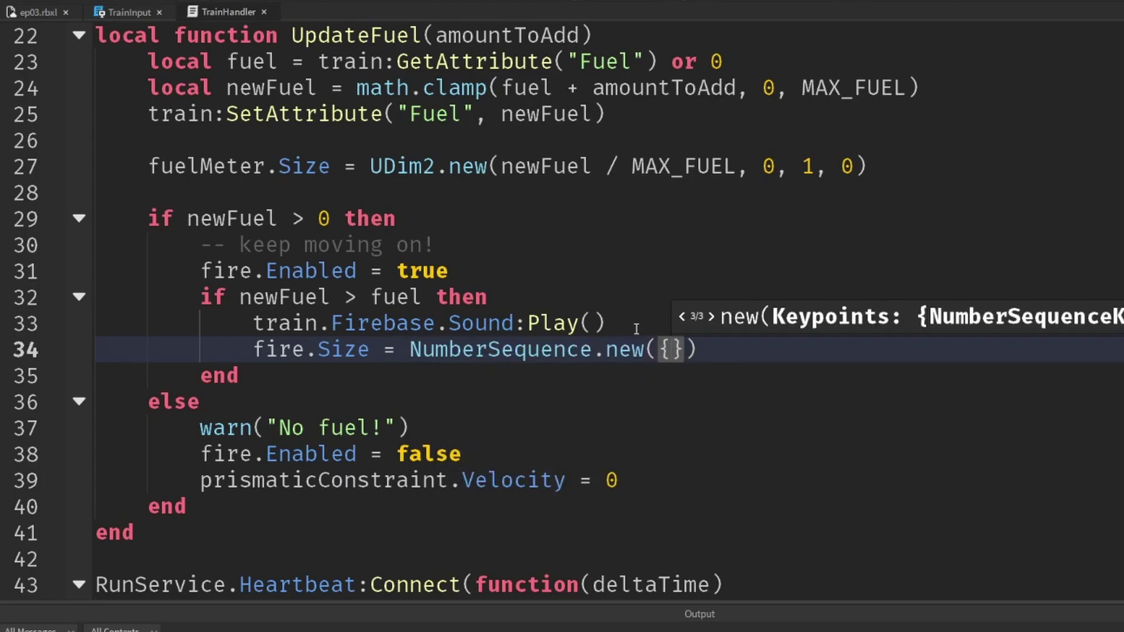
pyautogui.write('Nu')
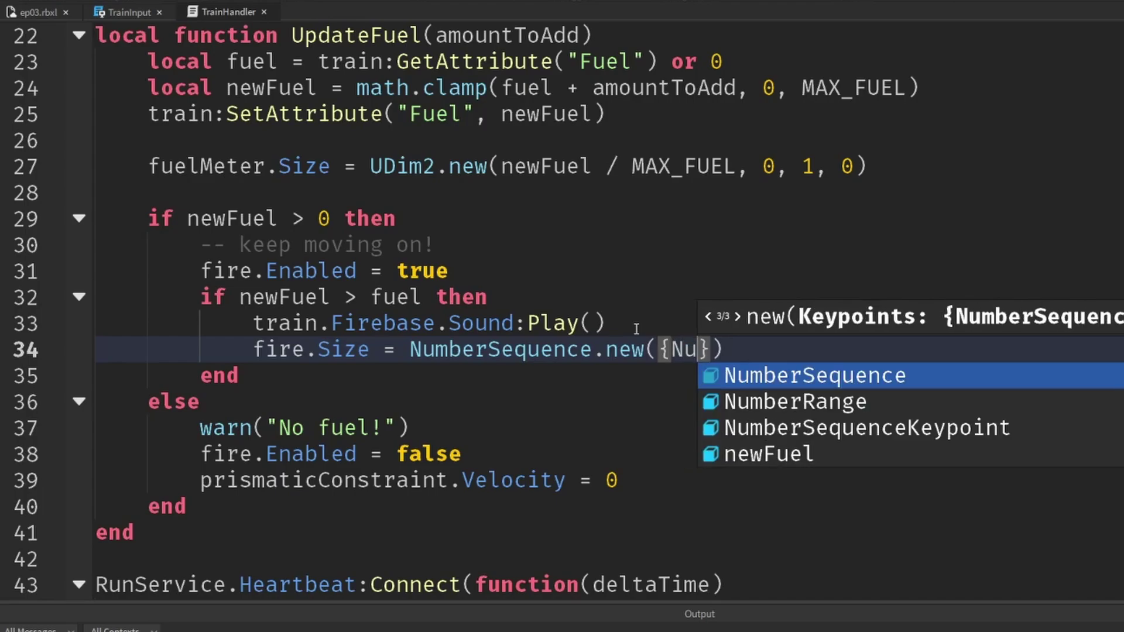
pyautogui.press('Down')
pyautogui.press('Down')
pyautogui.press('Tab')
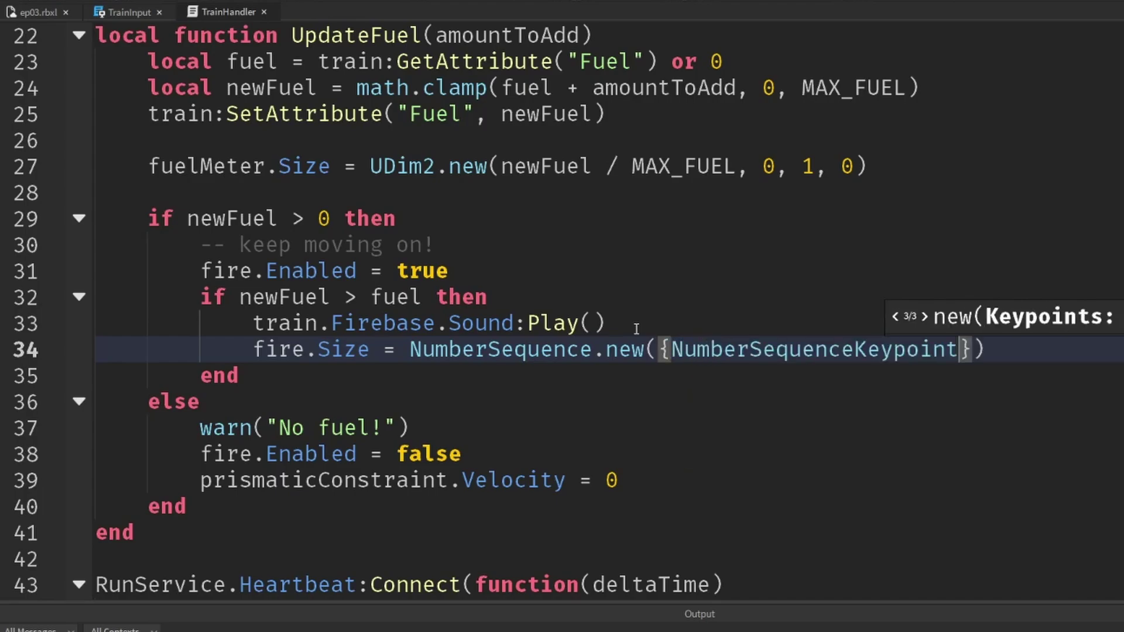
pyautogui.write('.n')
pyautogui.press('Tab')
pyautogui.write('(0')
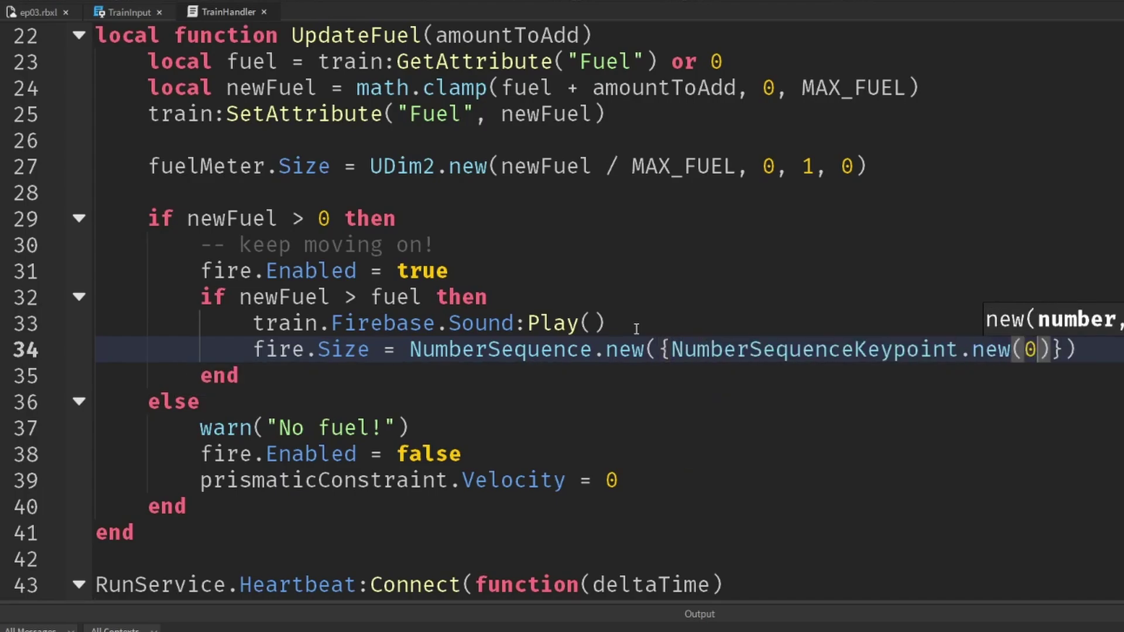
pyautogui.write(', 3')
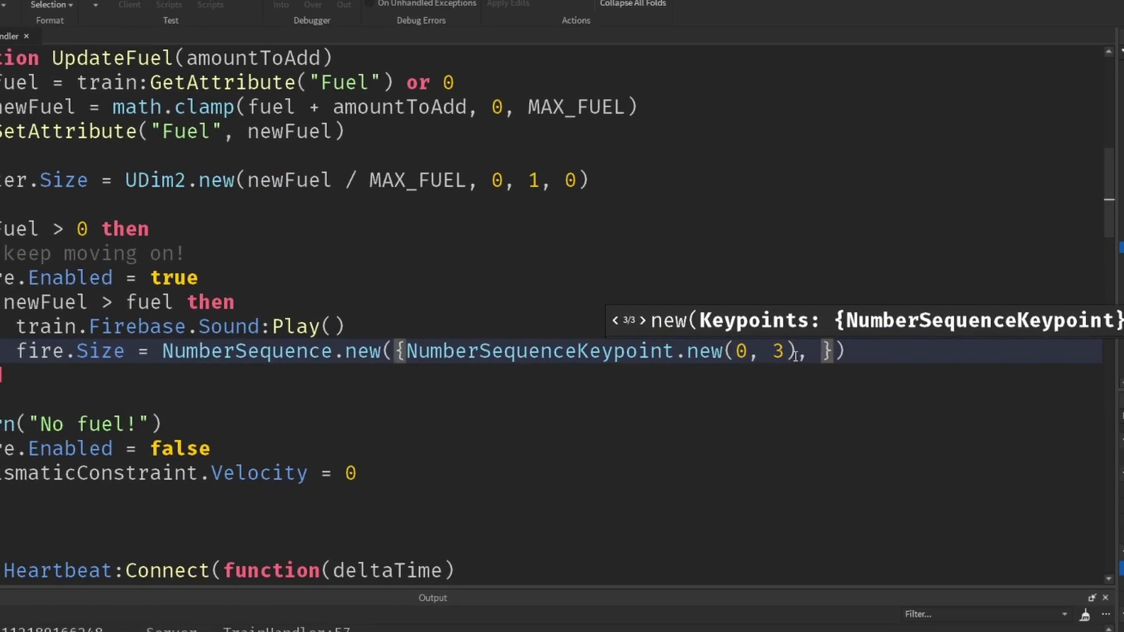
# Copy the keypoint to form the sequence's second size point.
pyautogui.moveTo(419, 352); pyautogui.dragTo(404, 354)
pyautogui.hotkey('ctrl', 'c')
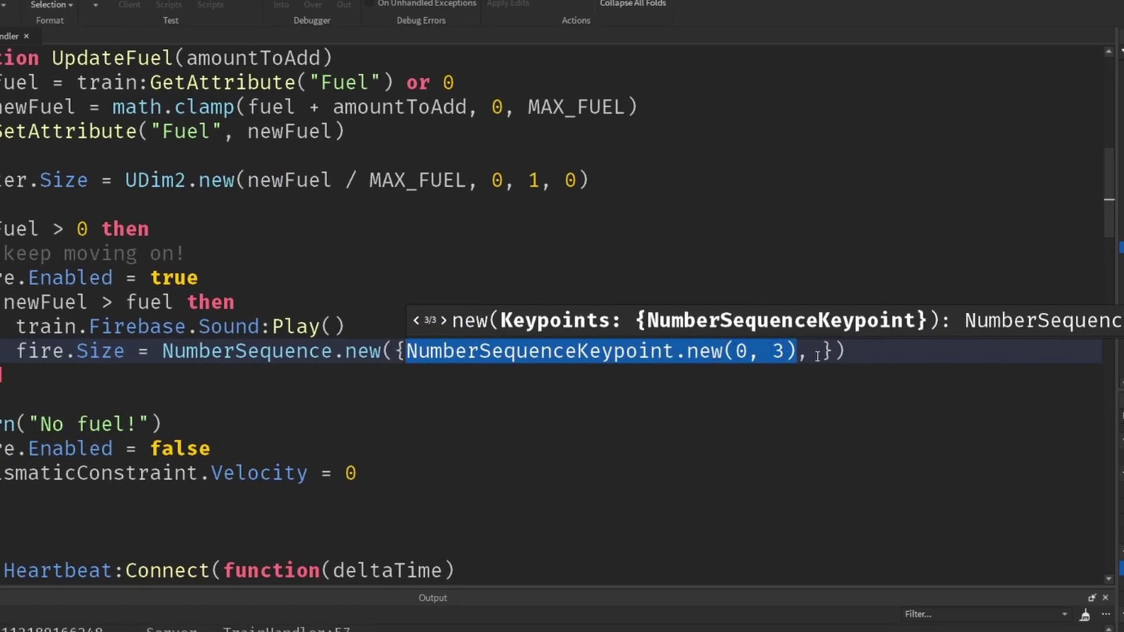
pyautogui.click(818, 357)
pyautogui.hotkey('ctrl', 'v')
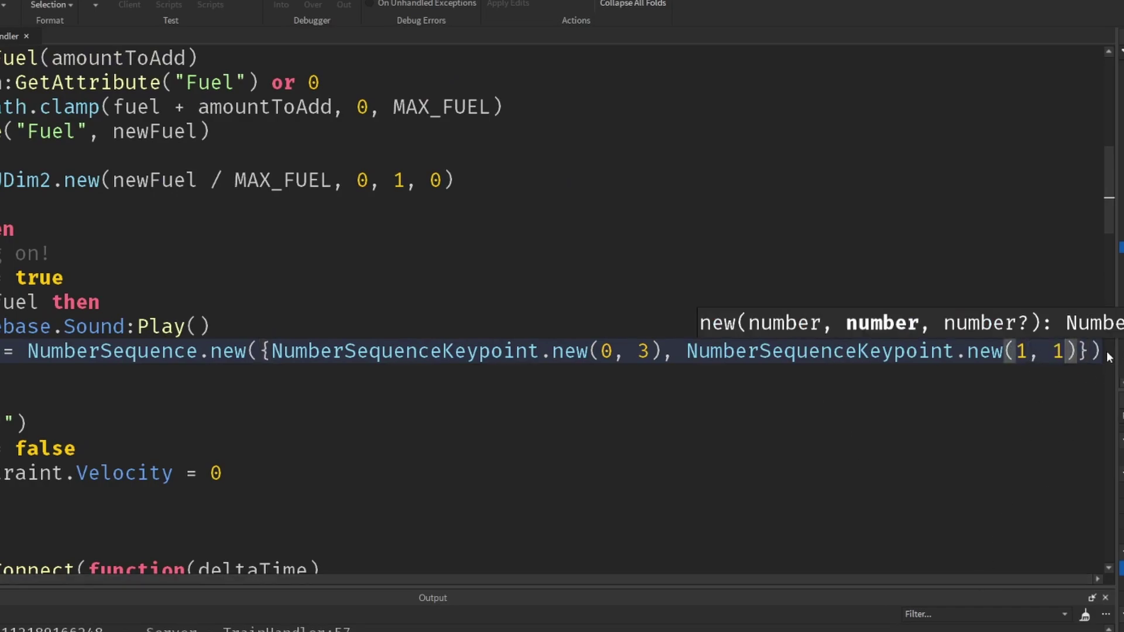
pyautogui.moveTo(462, 339); pyautogui.dragTo(73, 346)
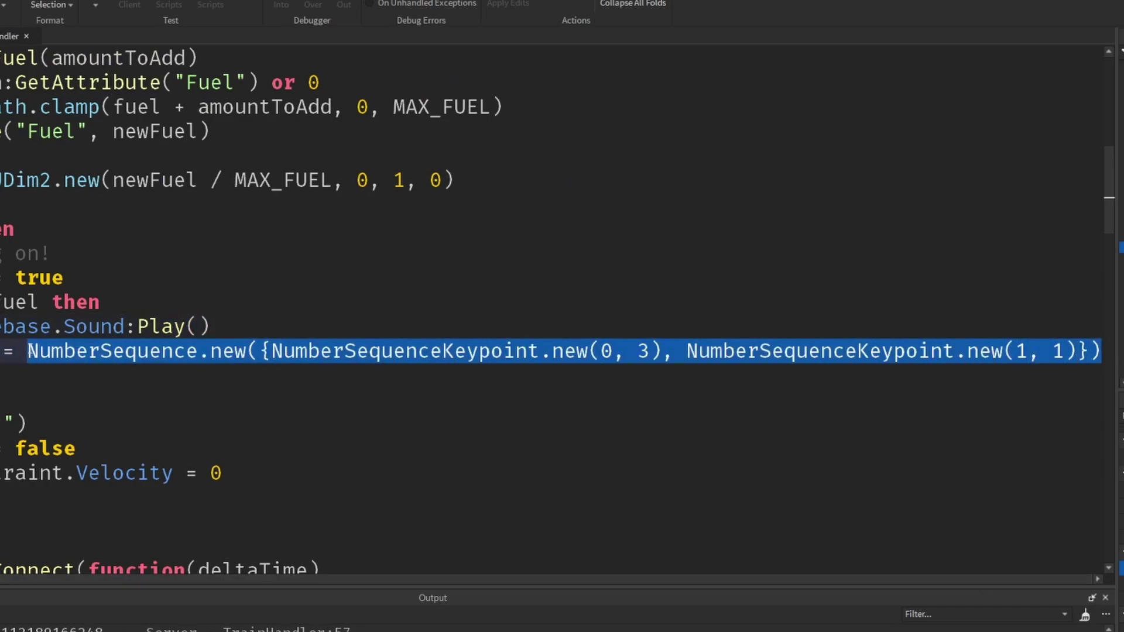
# Add task.wait(0.5) on a new line after the fire.Size assignment.
pyautogui.click(1098, 352)
pyautogui.press('Return')
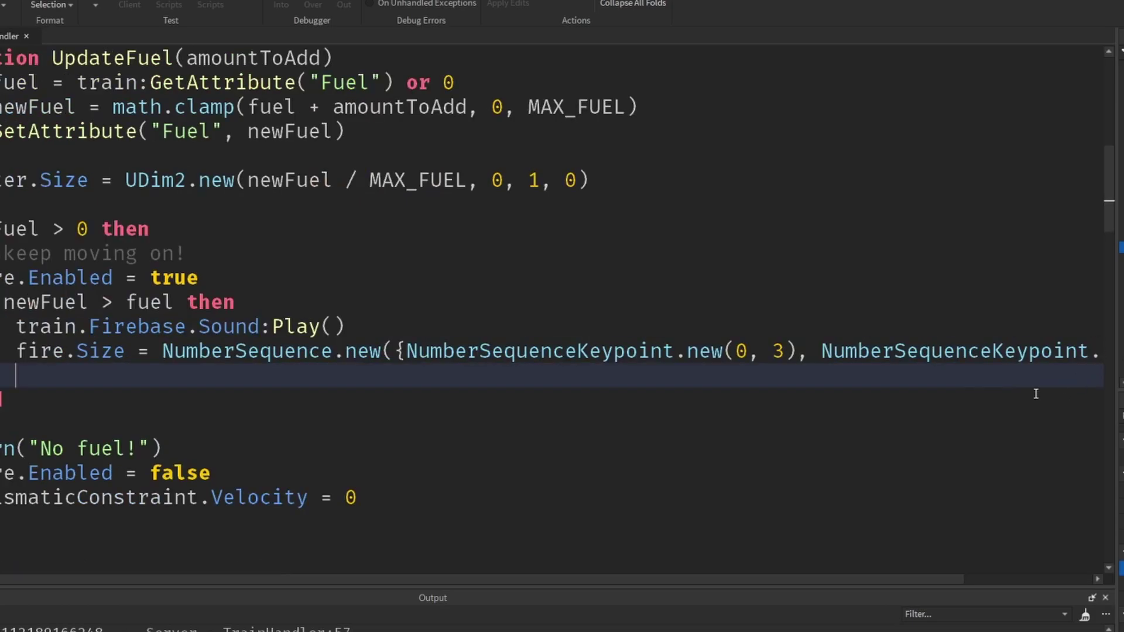
pyautogui.write('ta')
pyautogui.press('Tab')
pyautogui.write('.w')
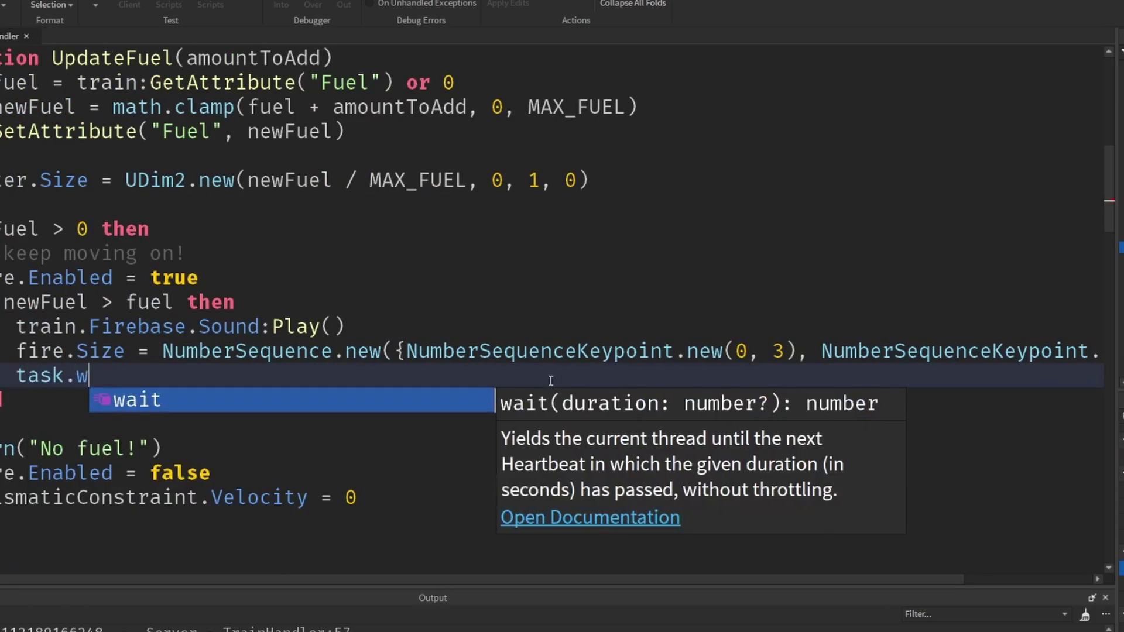
pyautogui.press('Tab')
pyautogui.press('Return')
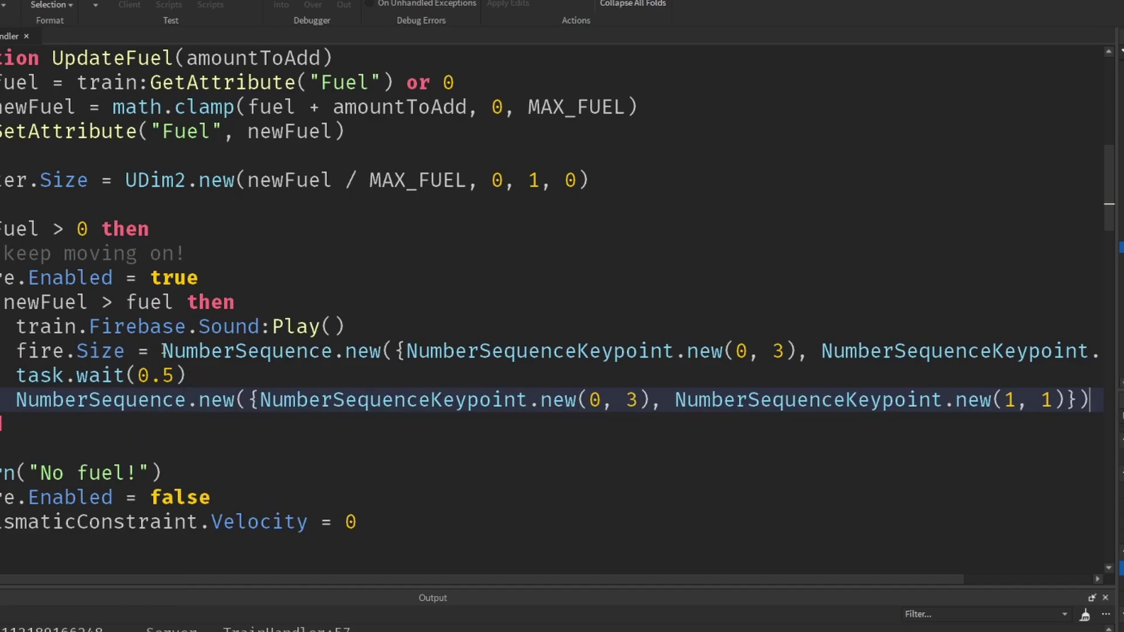
# Paste the fire.Size assignment on the reset line and select its keypoint values to edit.
pyautogui.moveTo(162, 351); pyautogui.dragTo(12, 348)
pyautogui.hotkey('ctrl', 'c')
pyautogui.click(18, 404)
pyautogui.hotkey('ctrl', 'v')
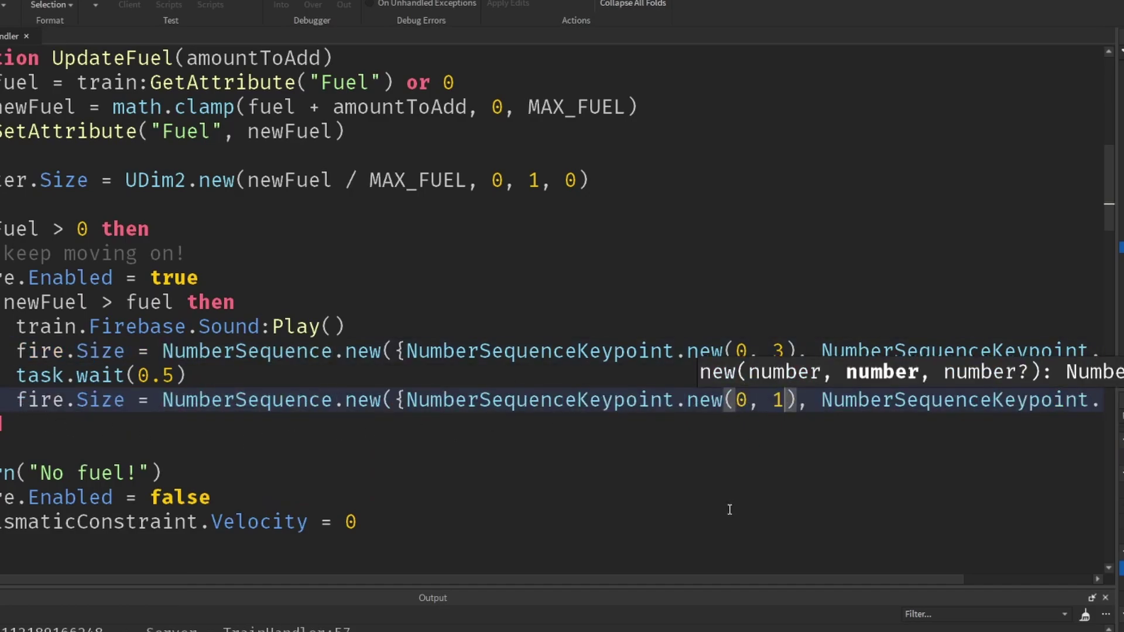
pyautogui.moveTo(722, 579); pyautogui.dragTo(1023, 568)
pyautogui.moveTo(1009, 400); pyautogui.dragTo(1065, 403)
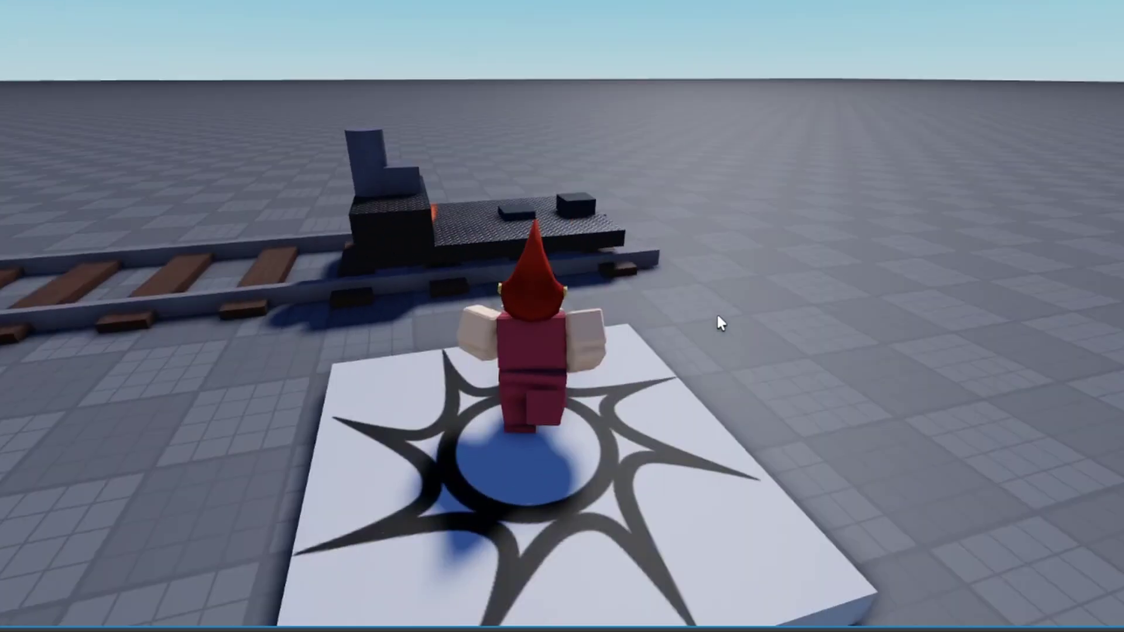
# Board the train and stoke the engine twice to fill the fuel meter.
pyautogui.press('w')
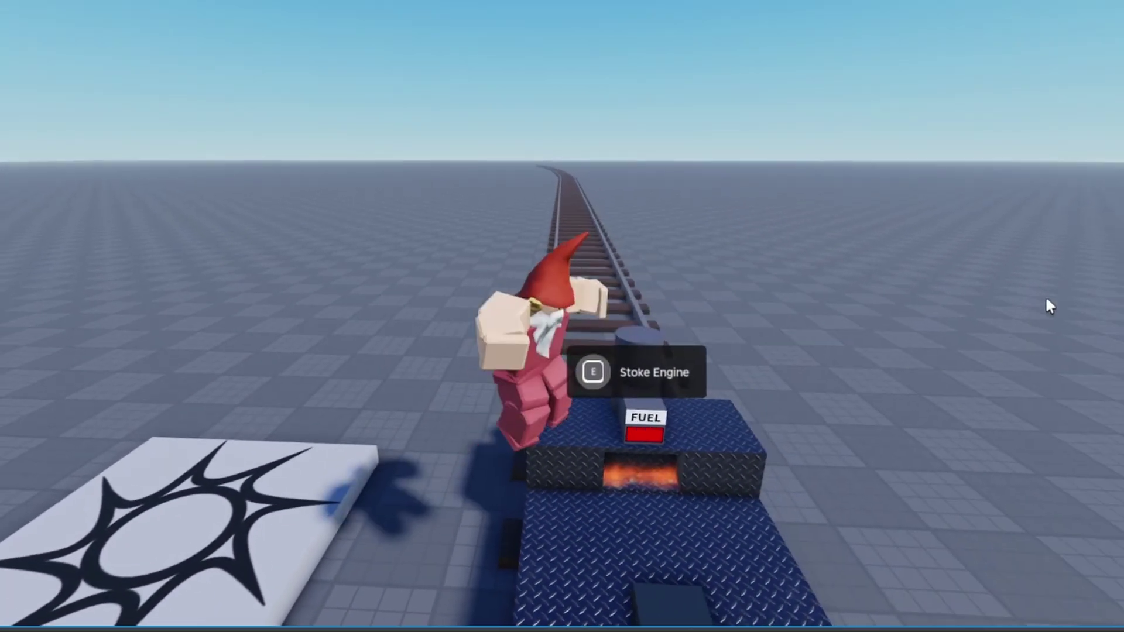
pyautogui.press('e')
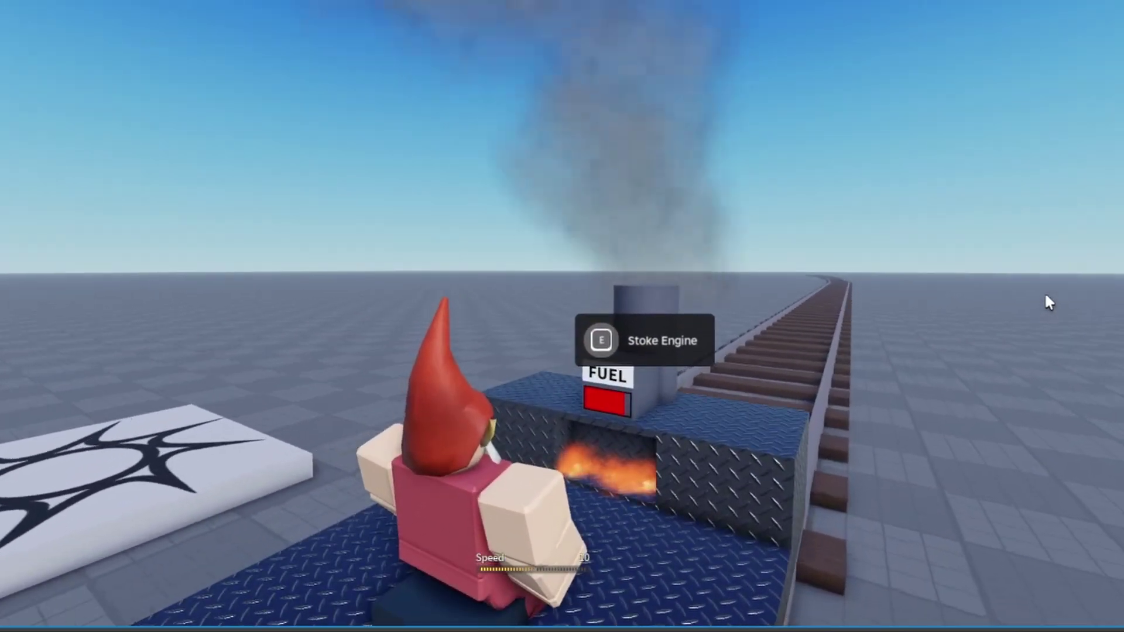
pyautogui.moveTo(1045, 298); pyautogui.dragTo(1046, 297, button='right')
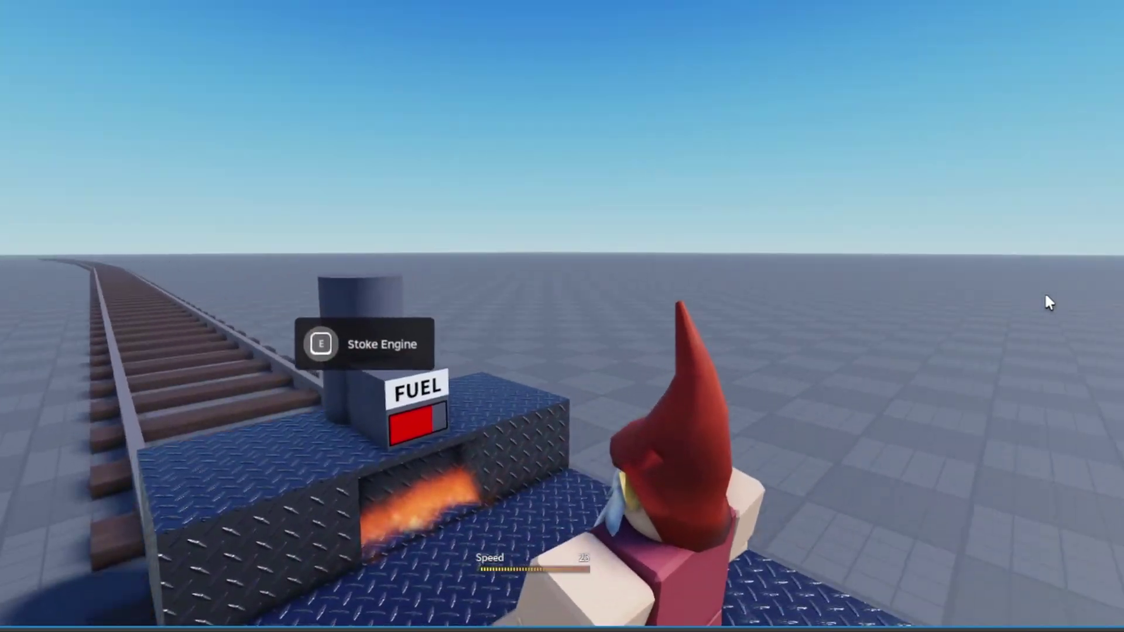
pyautogui.scroll(5, 1045, 297)
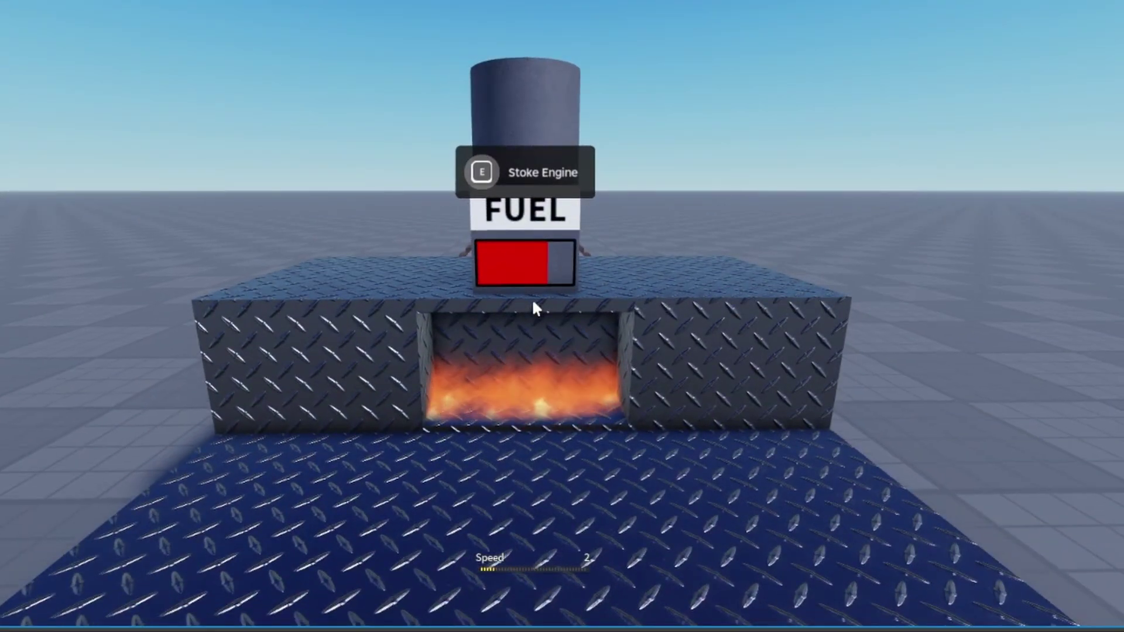
pyautogui.press('e')
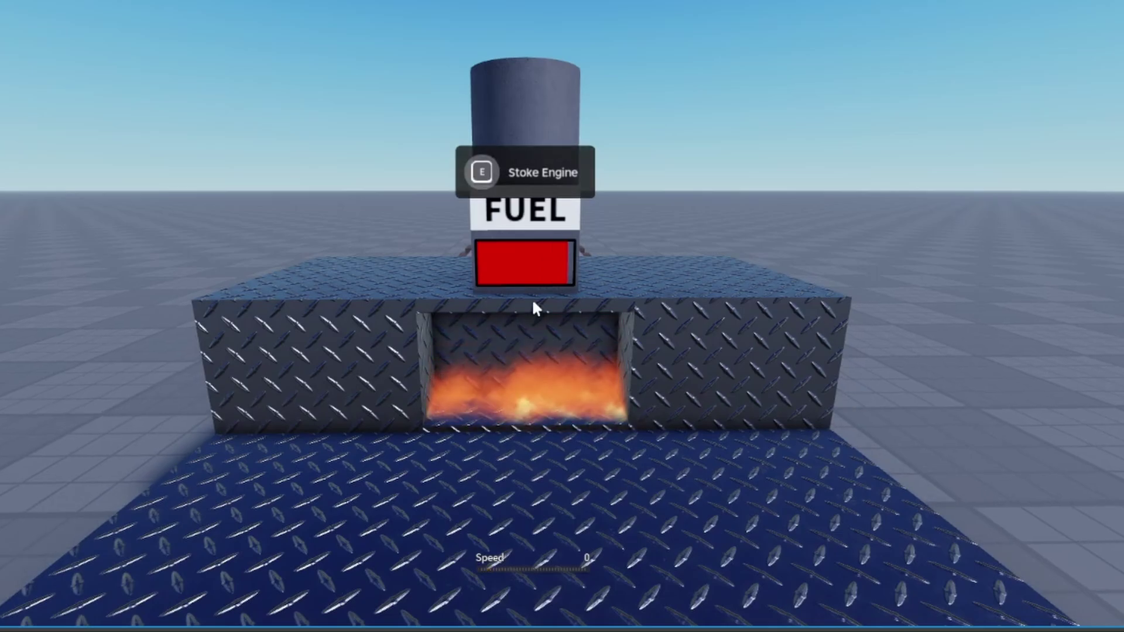
pyautogui.scroll(-5, 531, 297)
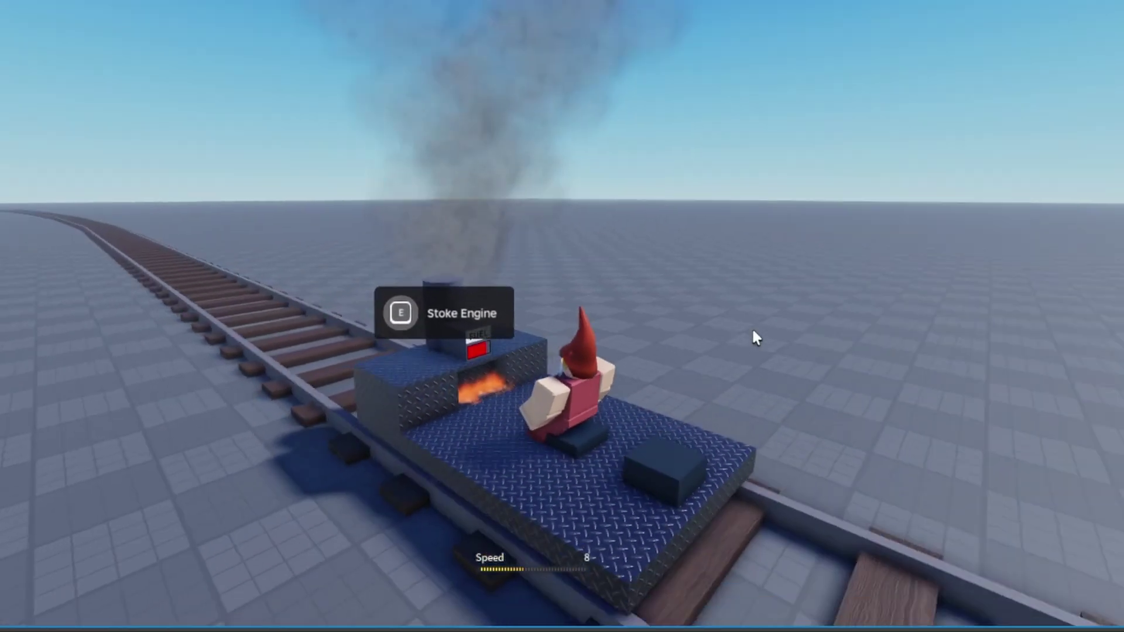
# Drive the smoking train forward, then jump the gnome off while it keeps moving.
pyautogui.moveTo(751, 328); pyautogui.dragTo(751, 328, button='right')
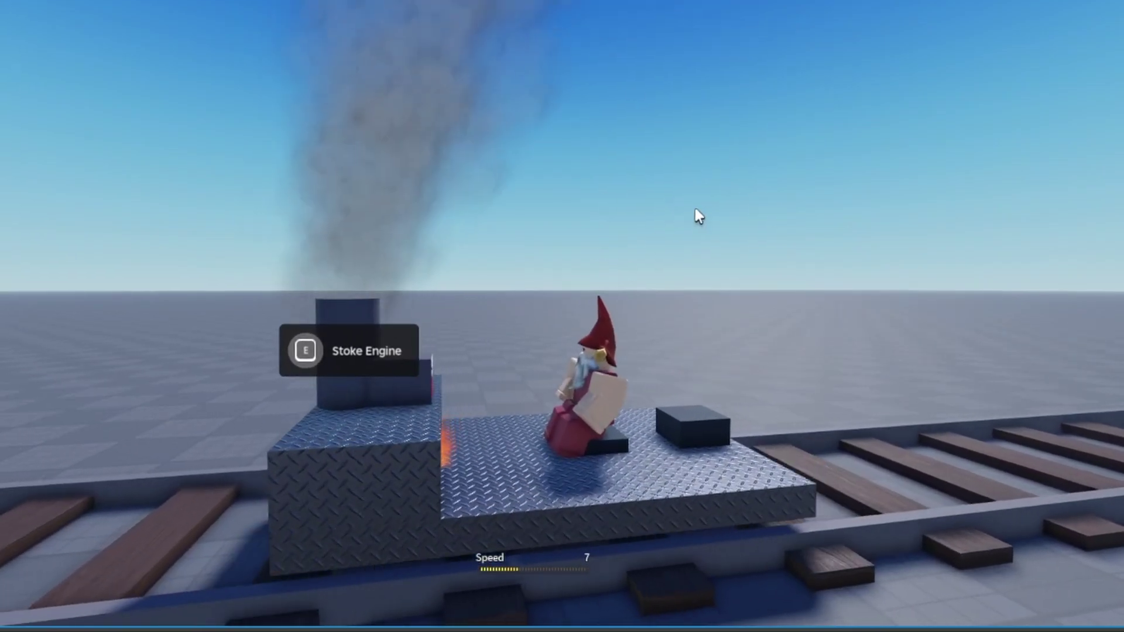
pyautogui.scroll(5, 808, 234)
pyautogui.moveTo(924, 252); pyautogui.dragTo(925, 252, button='right')
pyautogui.scroll(-3, 925, 251)
pyautogui.scroll(-3, 828, 232)
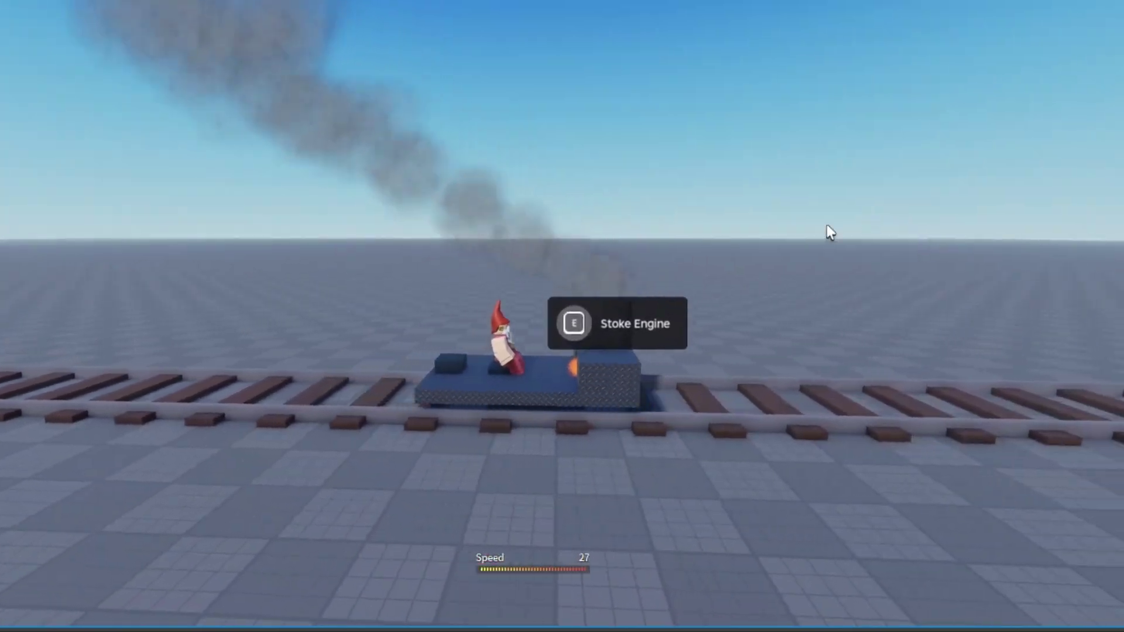
pyautogui.scroll(4, 828, 233)
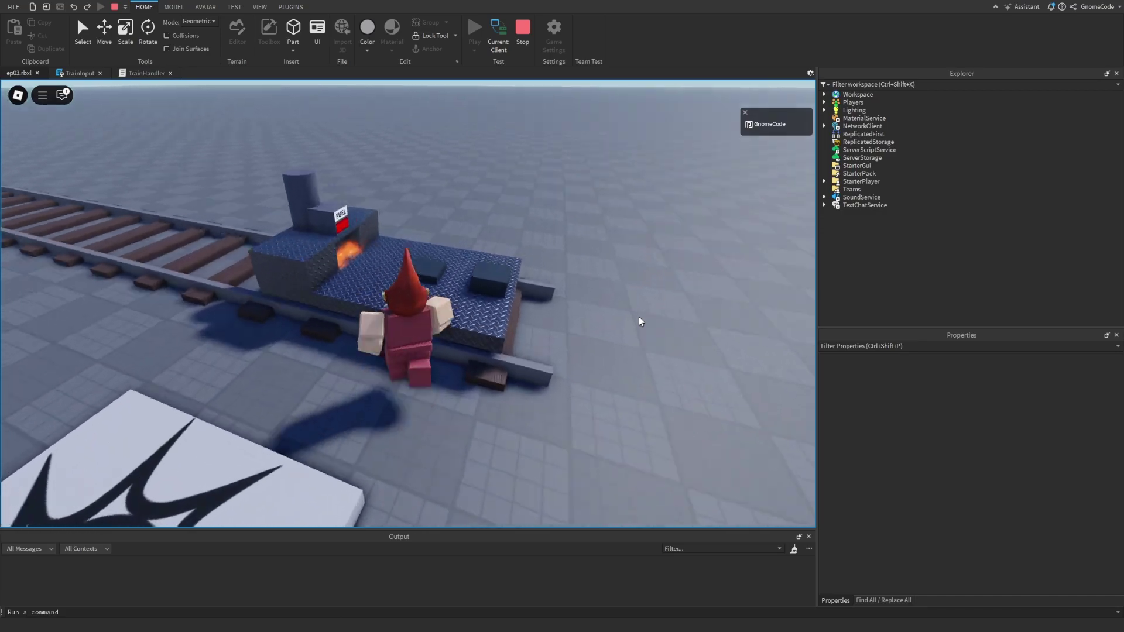
pyautogui.moveTo(629, 313); pyautogui.dragTo(628, 313, button='right')
pyautogui.press('w')
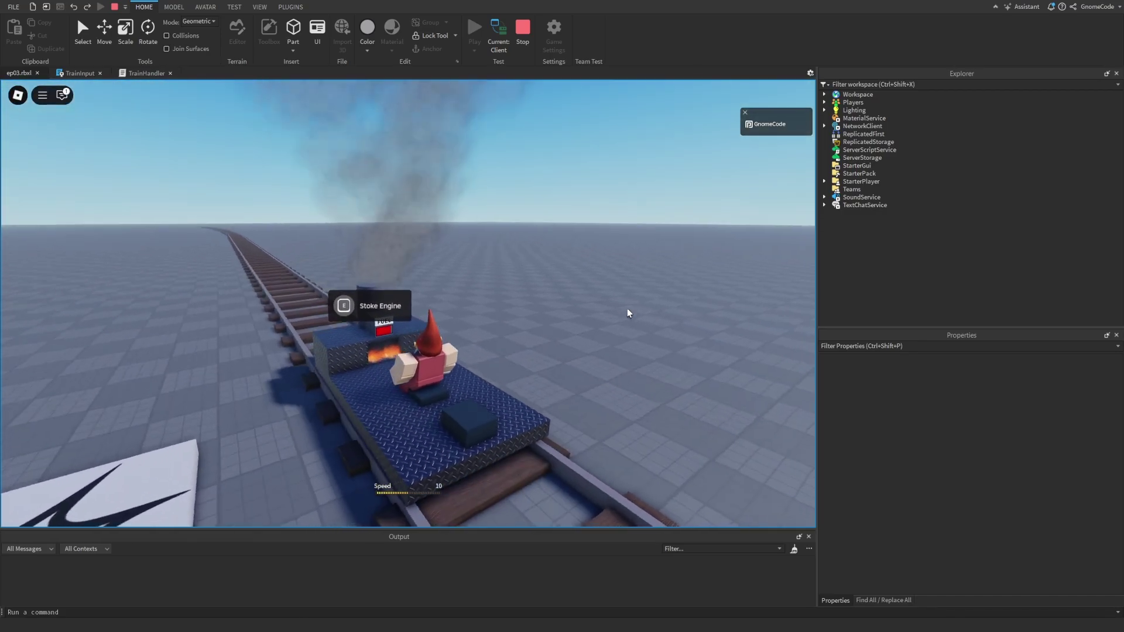
pyautogui.press('space')
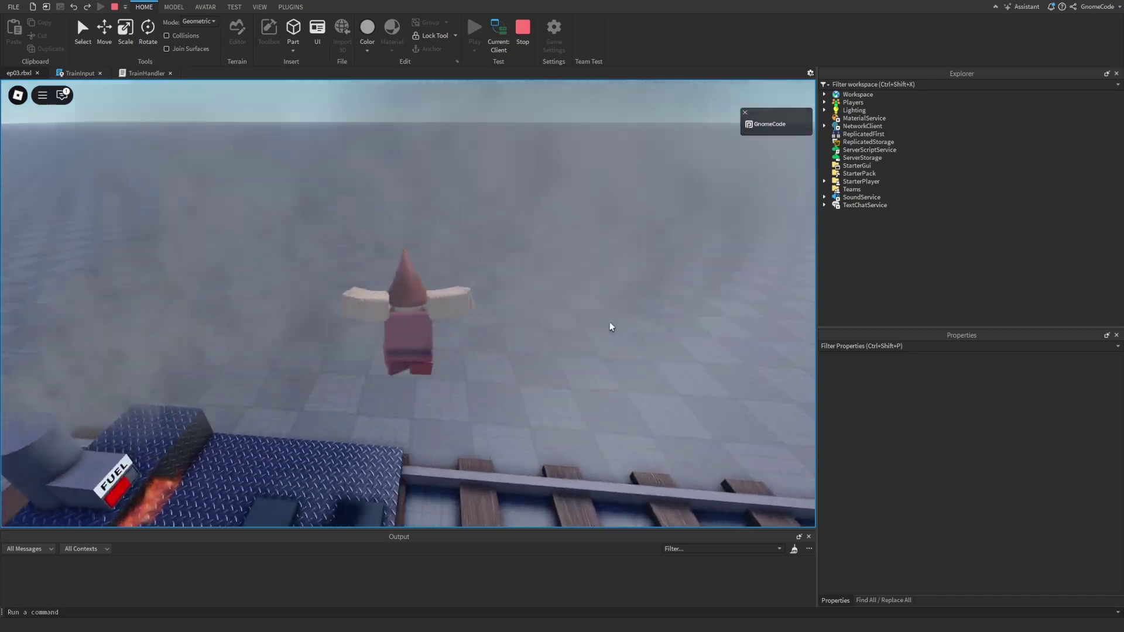
pyautogui.scroll(-5, 544, 321)
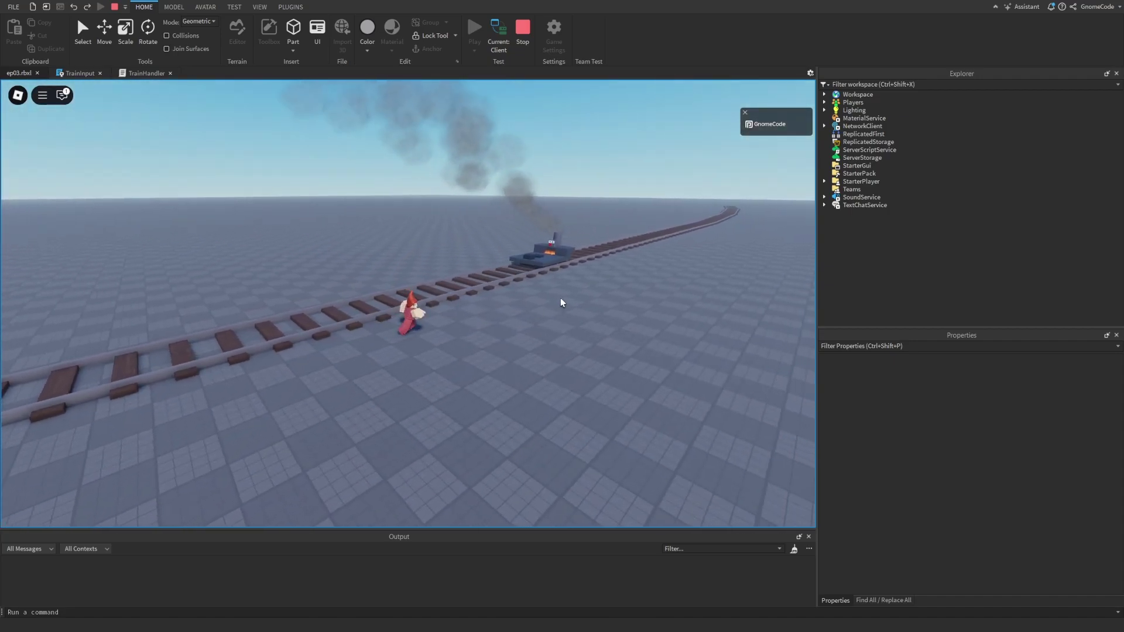
# Stop the playtest and start a new line after driver = nil in TrainHandler's occupant handler.
pyautogui.click(522, 29)
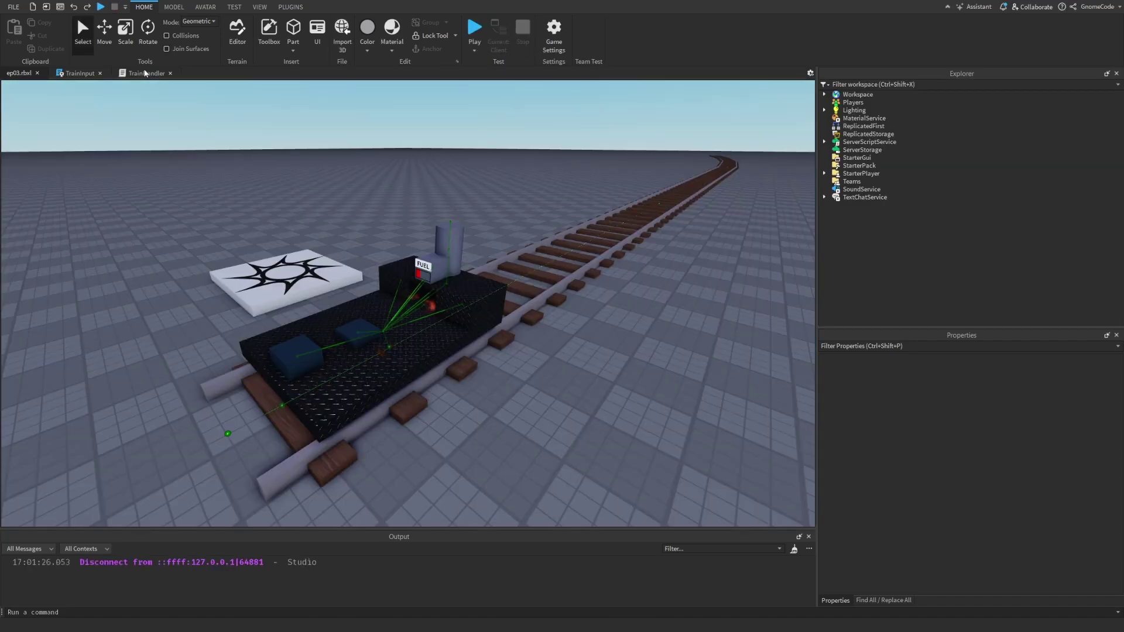
pyautogui.click(145, 73)
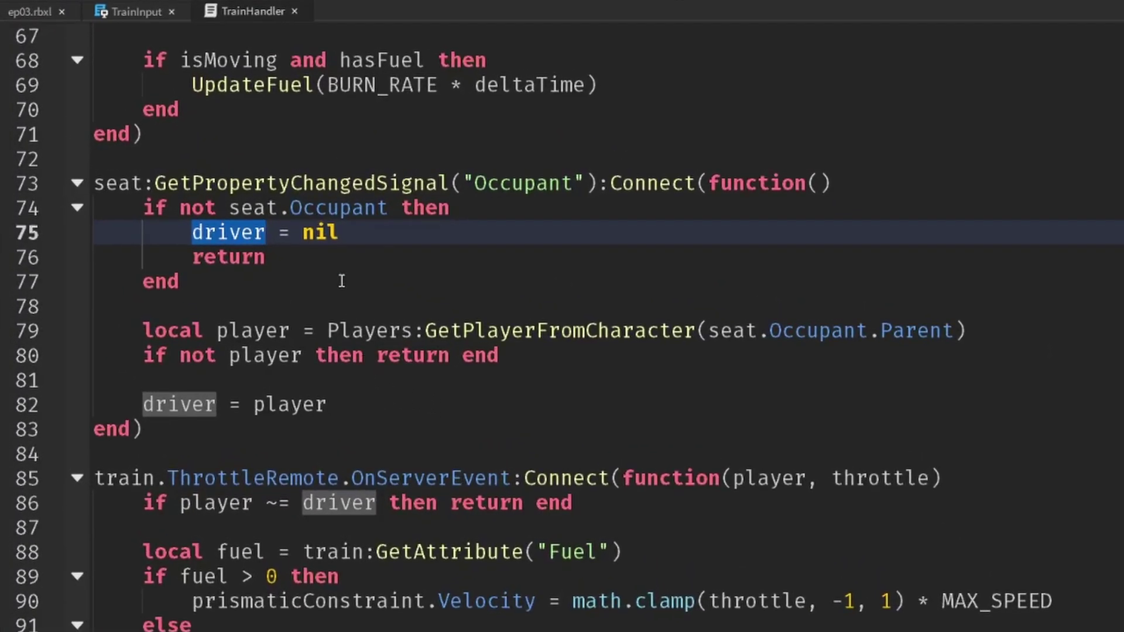
pyautogui.click(341, 282)
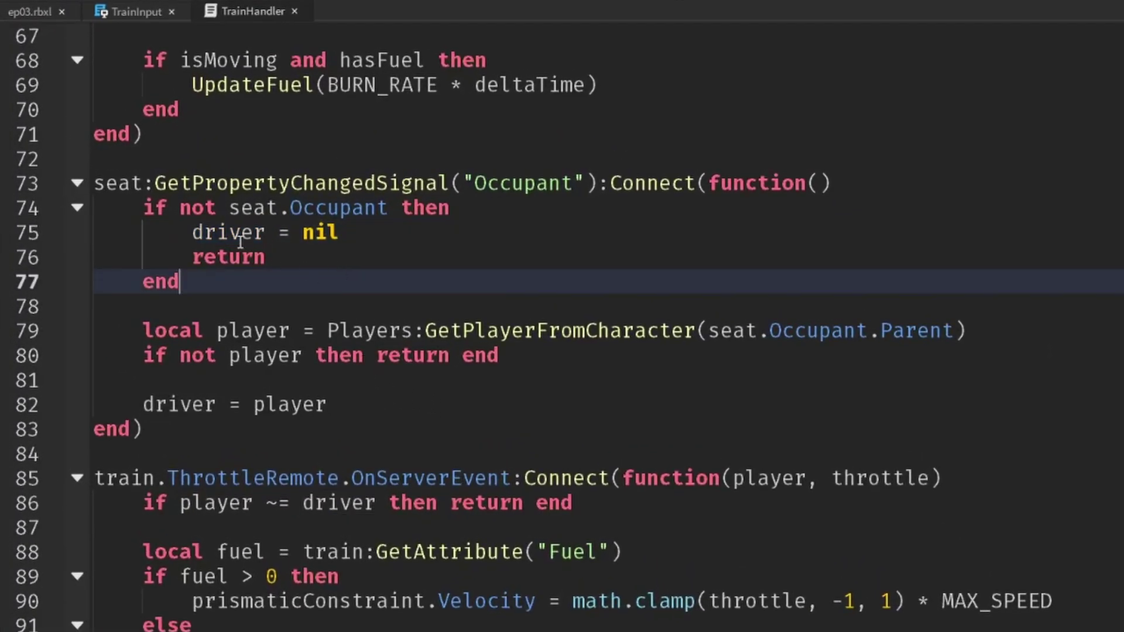
pyautogui.click(176, 201)
pyautogui.moveTo(117, 181); pyautogui.dragTo(597, 184)
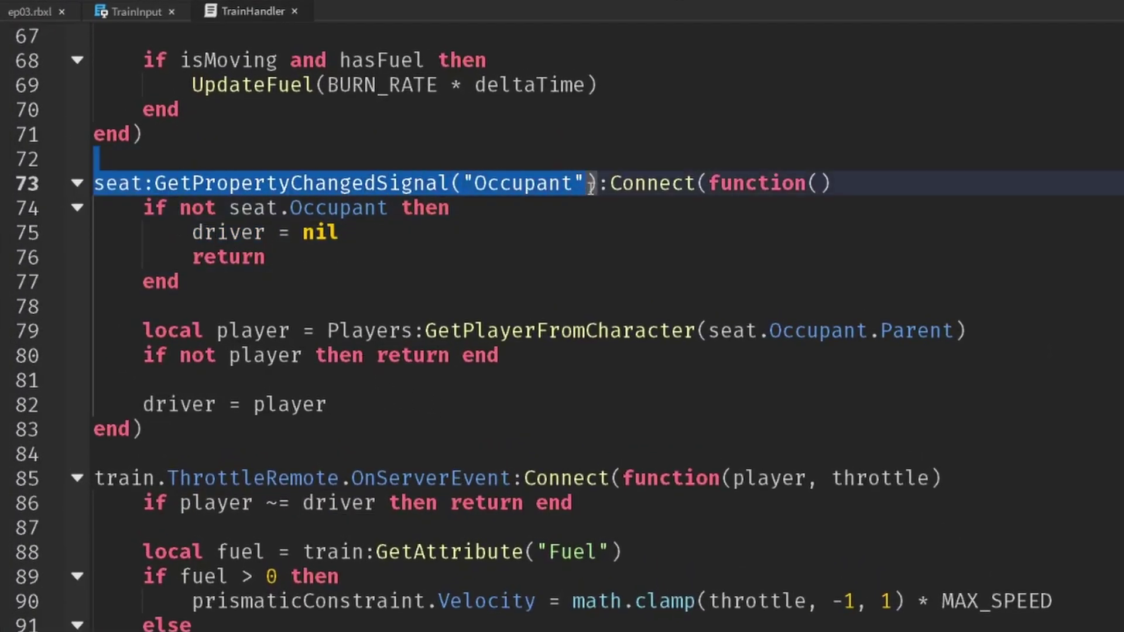
pyautogui.click(337, 234)
pyautogui.press('Return')
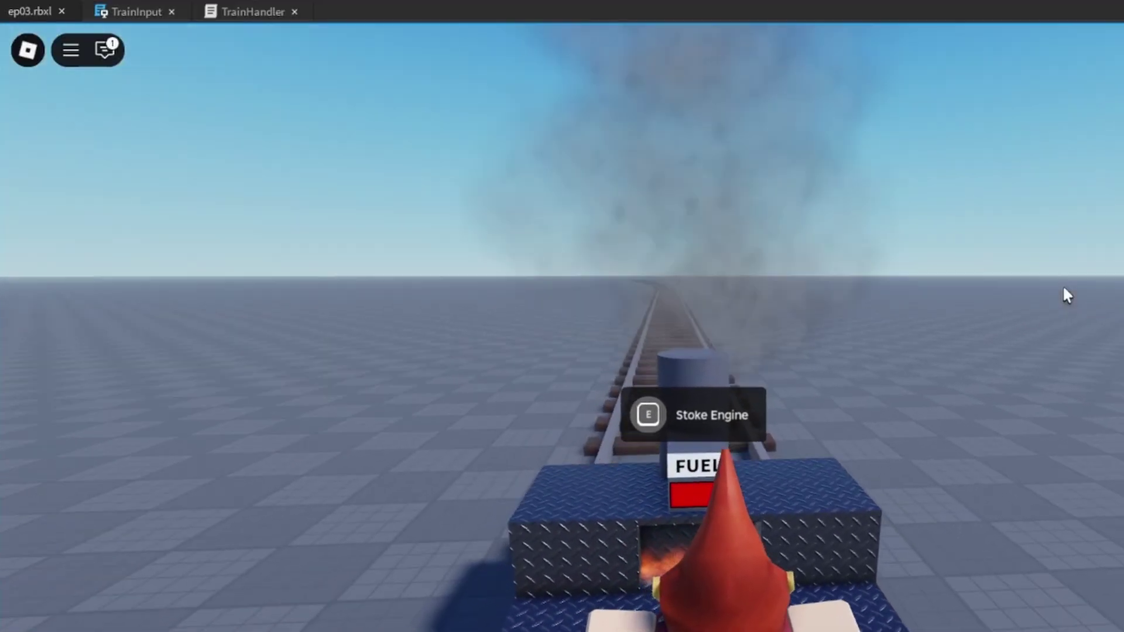
# Walk the gnome onto the train, step off with S, then walk back to it.
pyautogui.moveTo(1062, 289); pyautogui.dragTo(1014, 364, button='right')
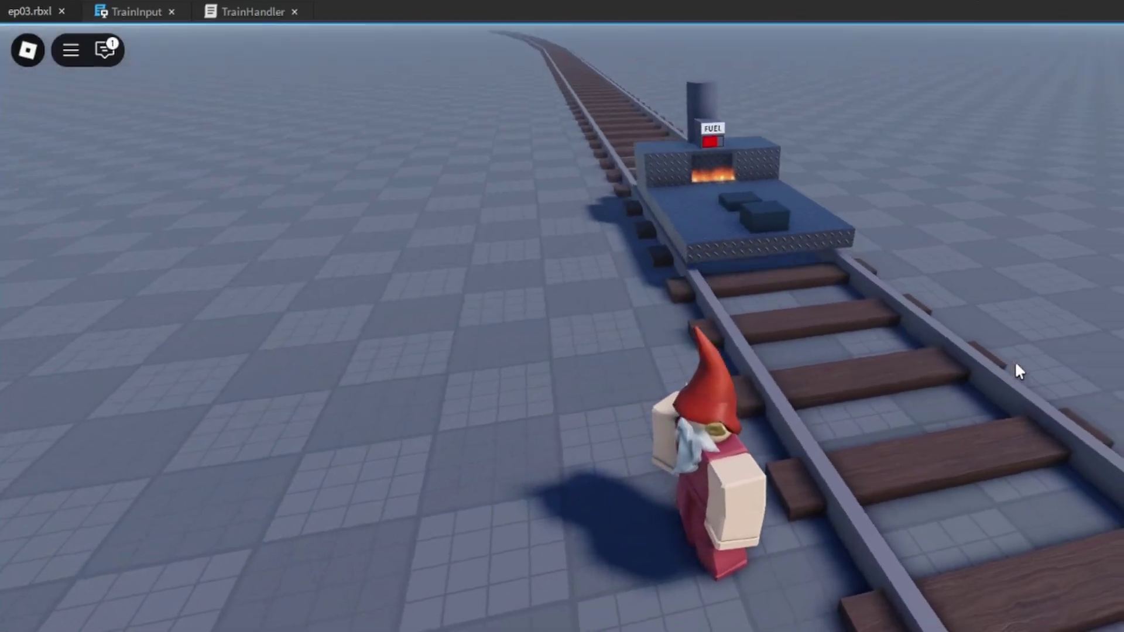
pyautogui.press('w')
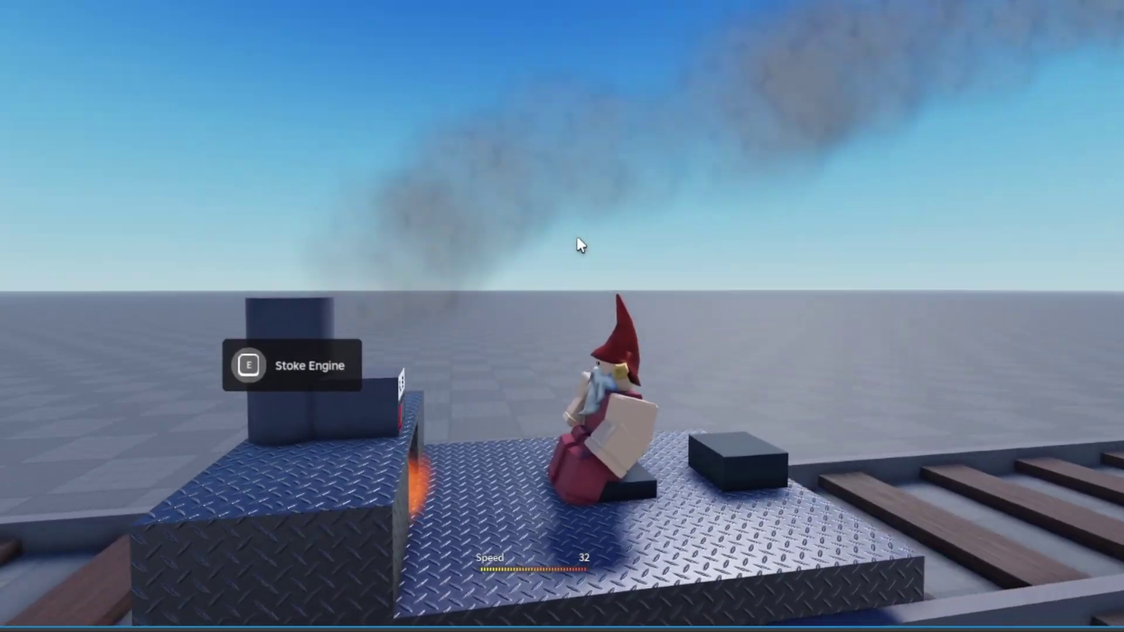
pyautogui.scroll(-10, 580, 245)
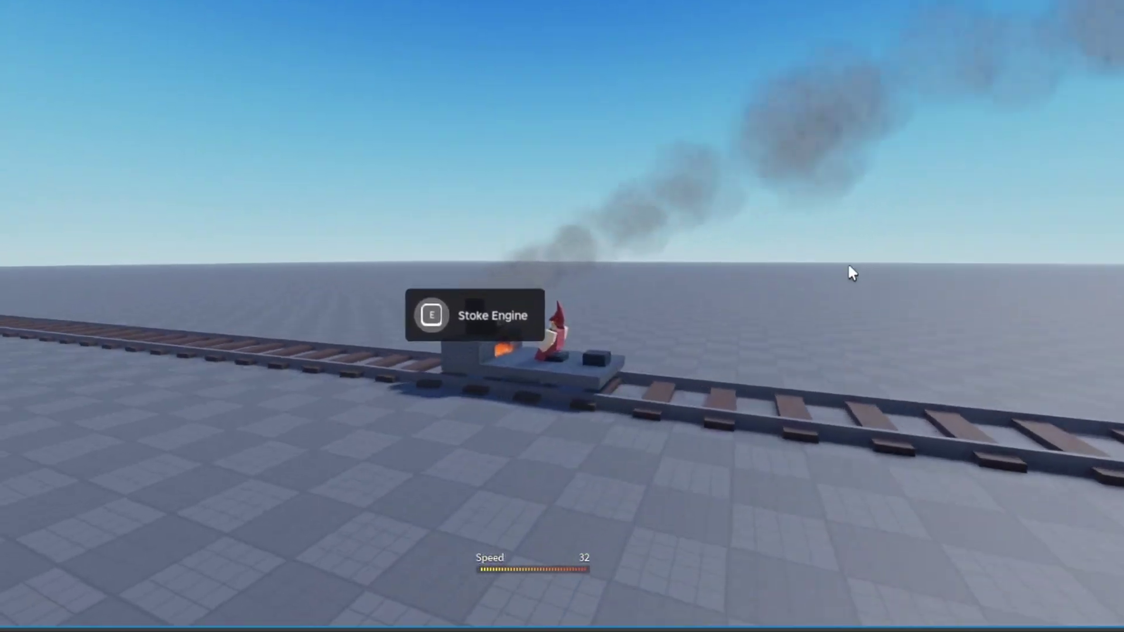
pyautogui.moveTo(851, 273); pyautogui.dragTo(913, 246, button='right')
pyautogui.scroll(5, 914, 249)
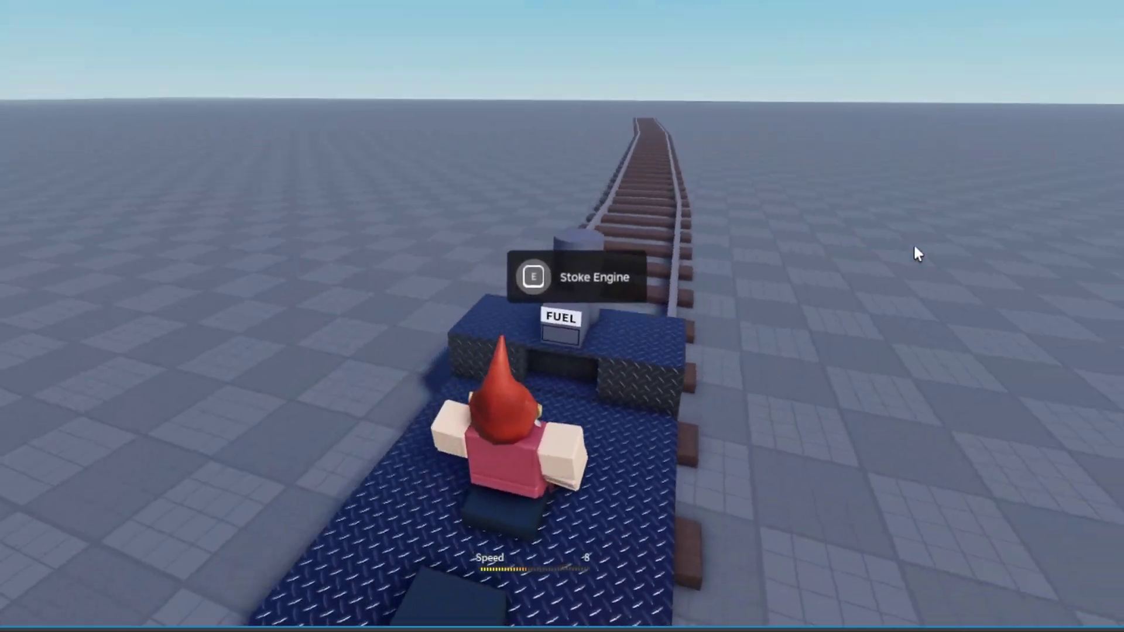
pyautogui.scroll(10, 913, 245)
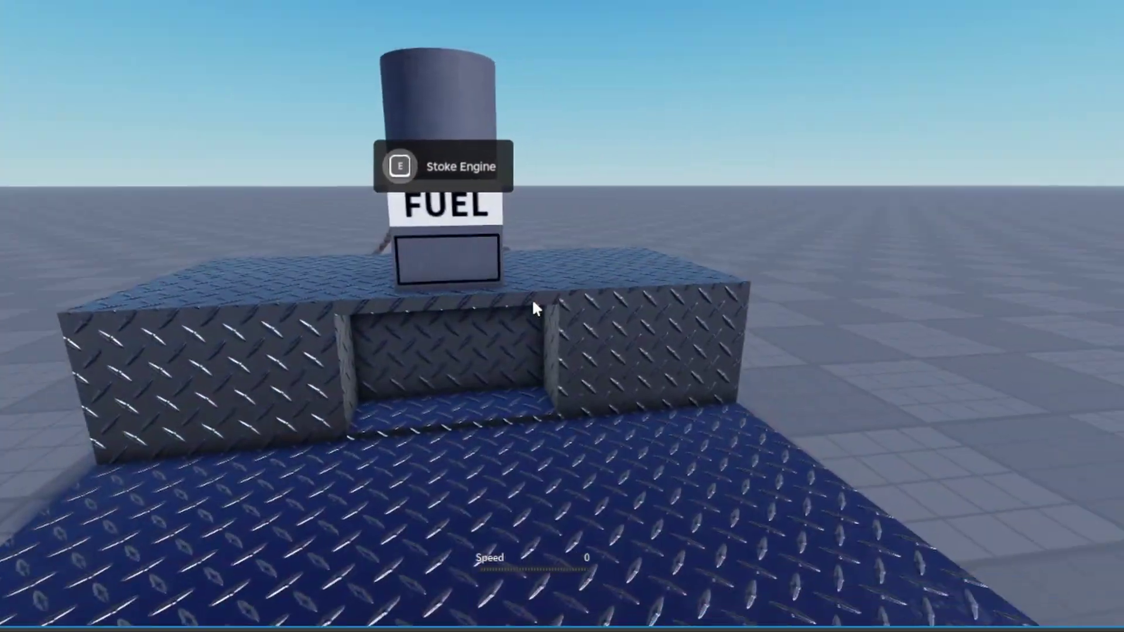
pyautogui.scroll(-5, 532, 302)
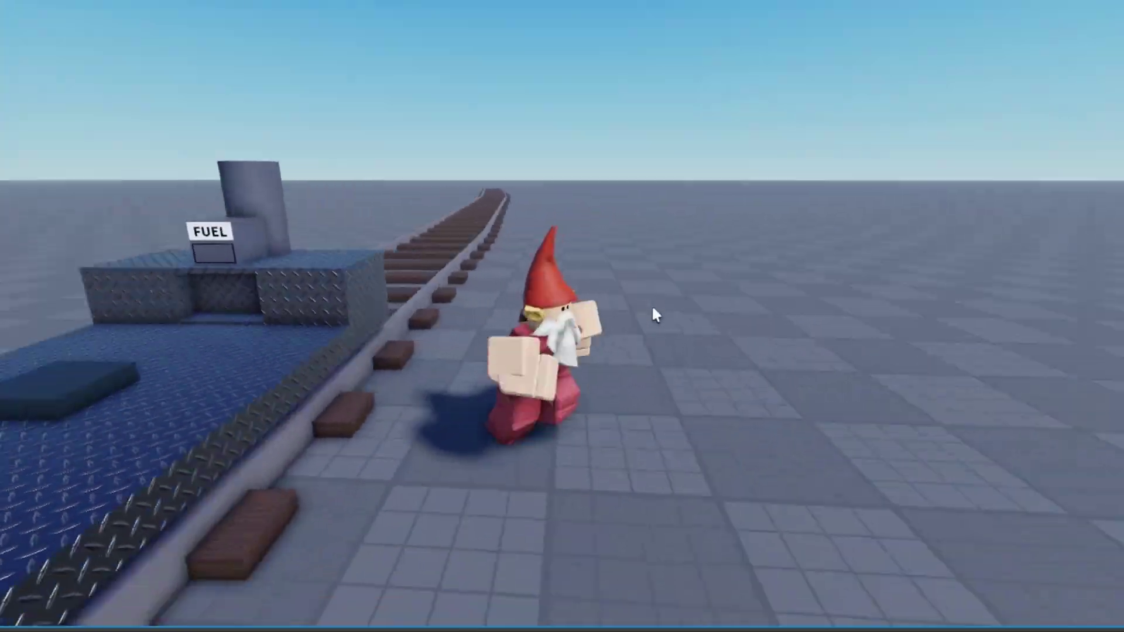
pyautogui.press('s')
pyautogui.scroll(5, 533, 303)
pyautogui.press('w')
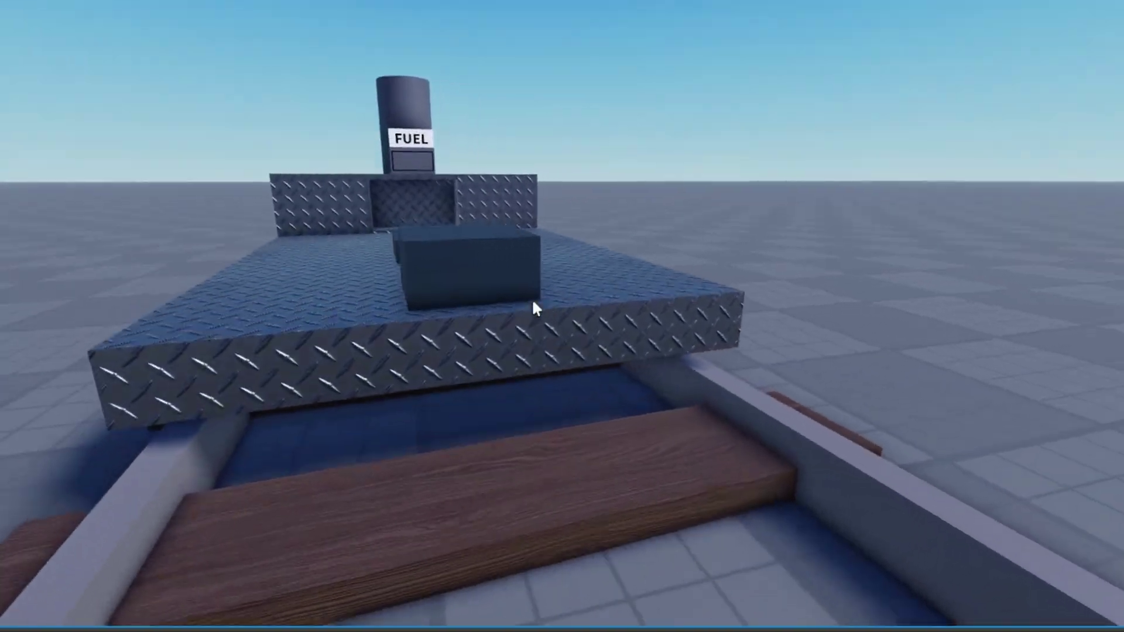
pyautogui.scroll(-10, 533, 309)
pyautogui.press('s')
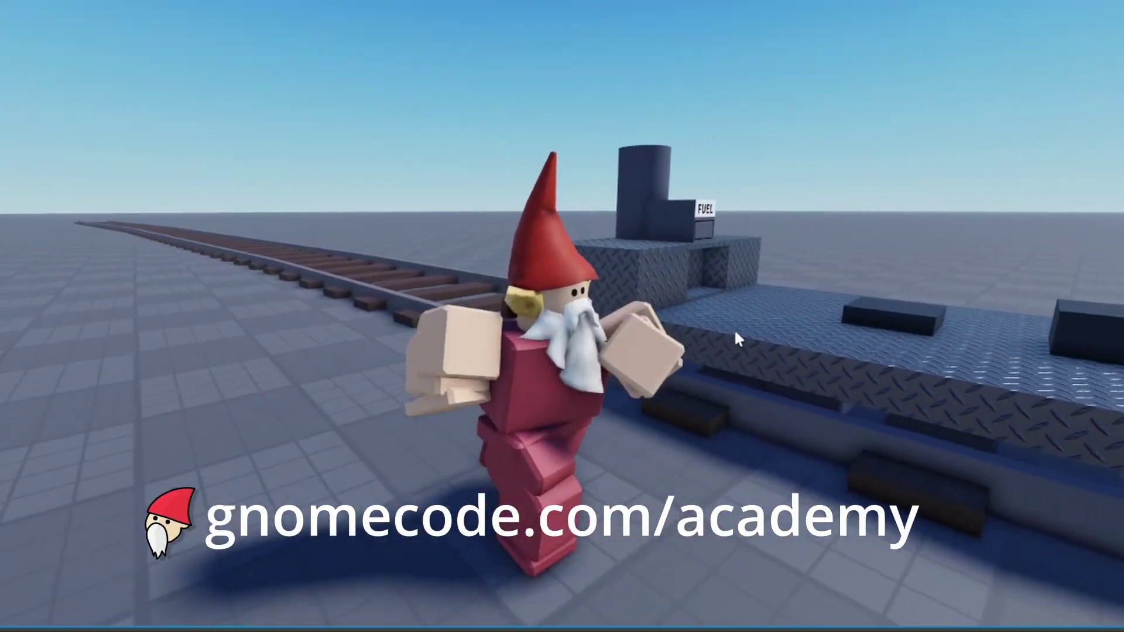
pyautogui.scroll(-5, 738, 339)
pyautogui.moveTo(739, 339); pyautogui.dragTo(734, 328, button='right')
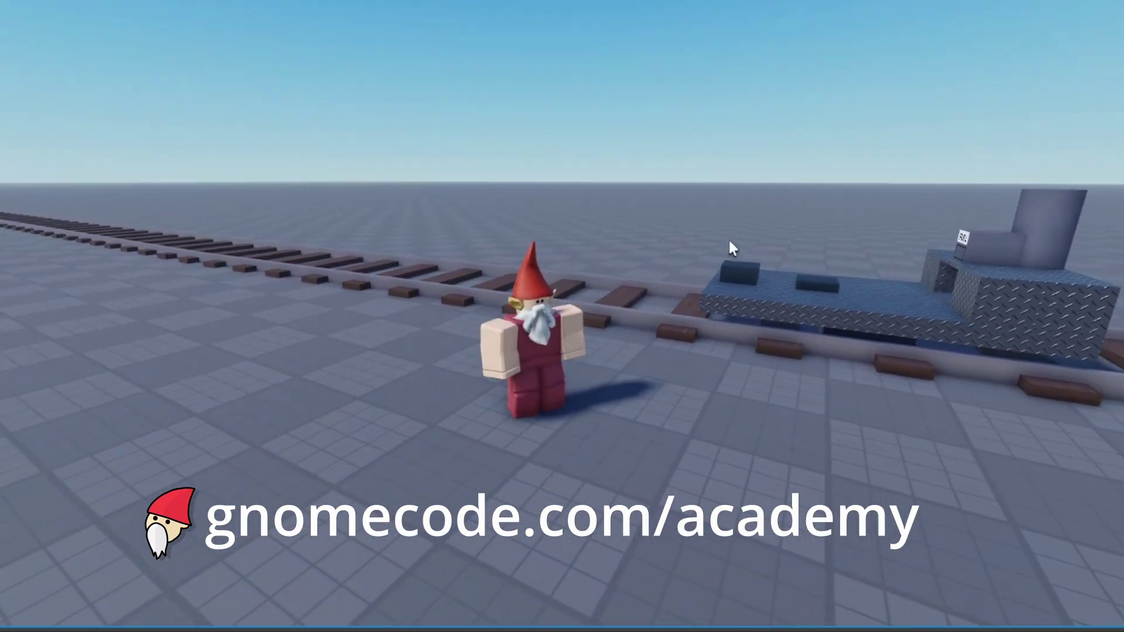
pyautogui.moveTo(728, 241); pyautogui.dragTo(730, 240, button='right')
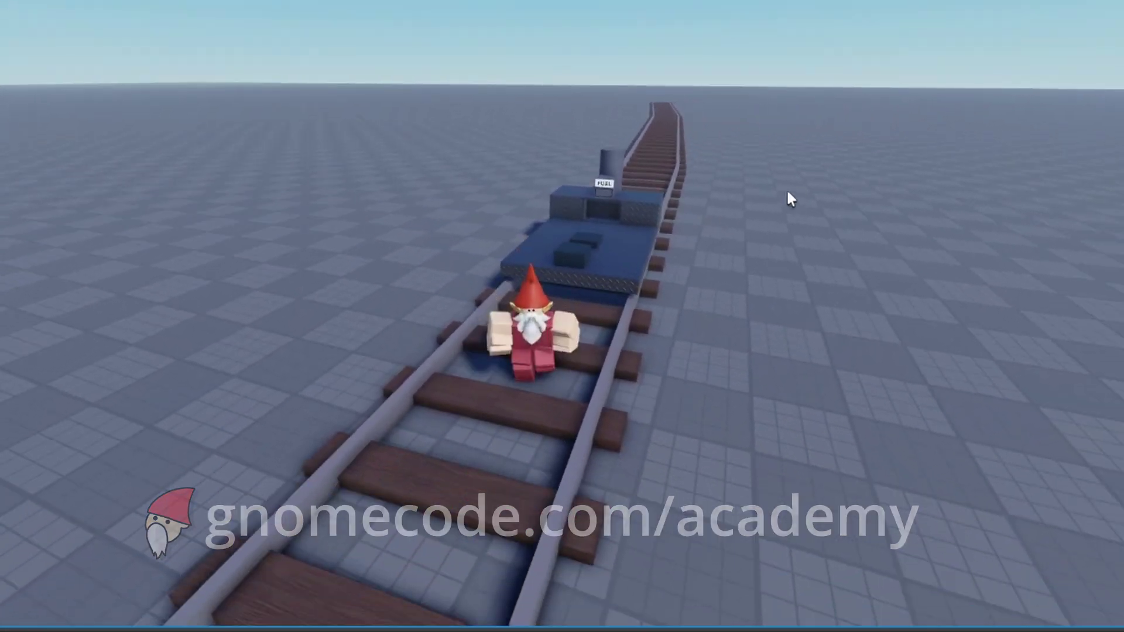
pyautogui.moveTo(787, 195); pyautogui.dragTo(799, 194, button='right')
pyautogui.scroll(3, 697, 240)
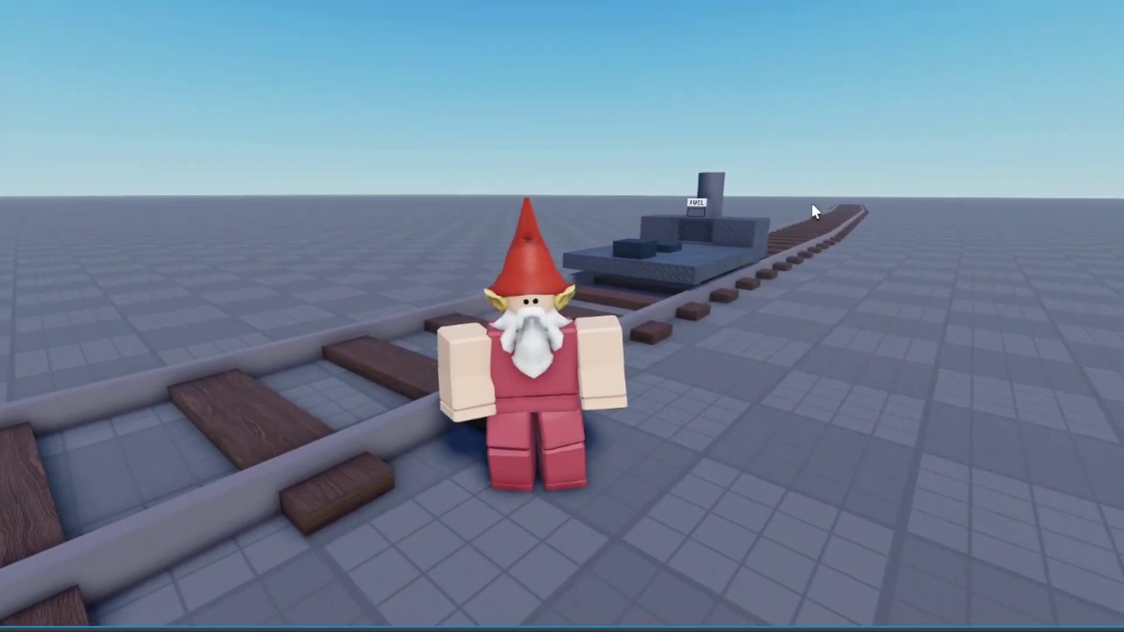